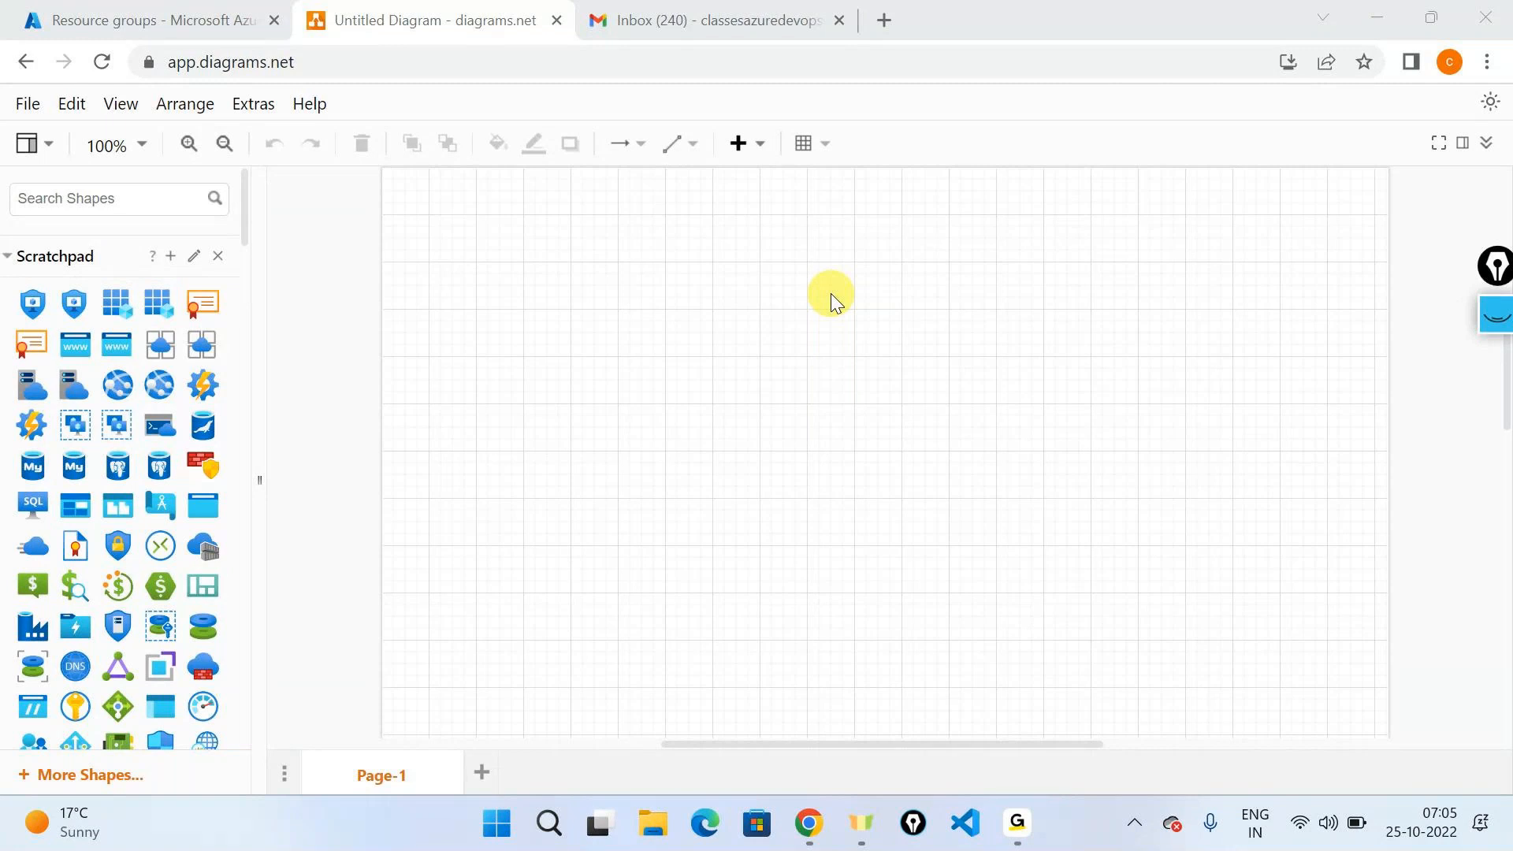
- Place an Azure virtual network icon in the upper middle of the canvas and shrink it to about 70 px square
left_click(830, 293)
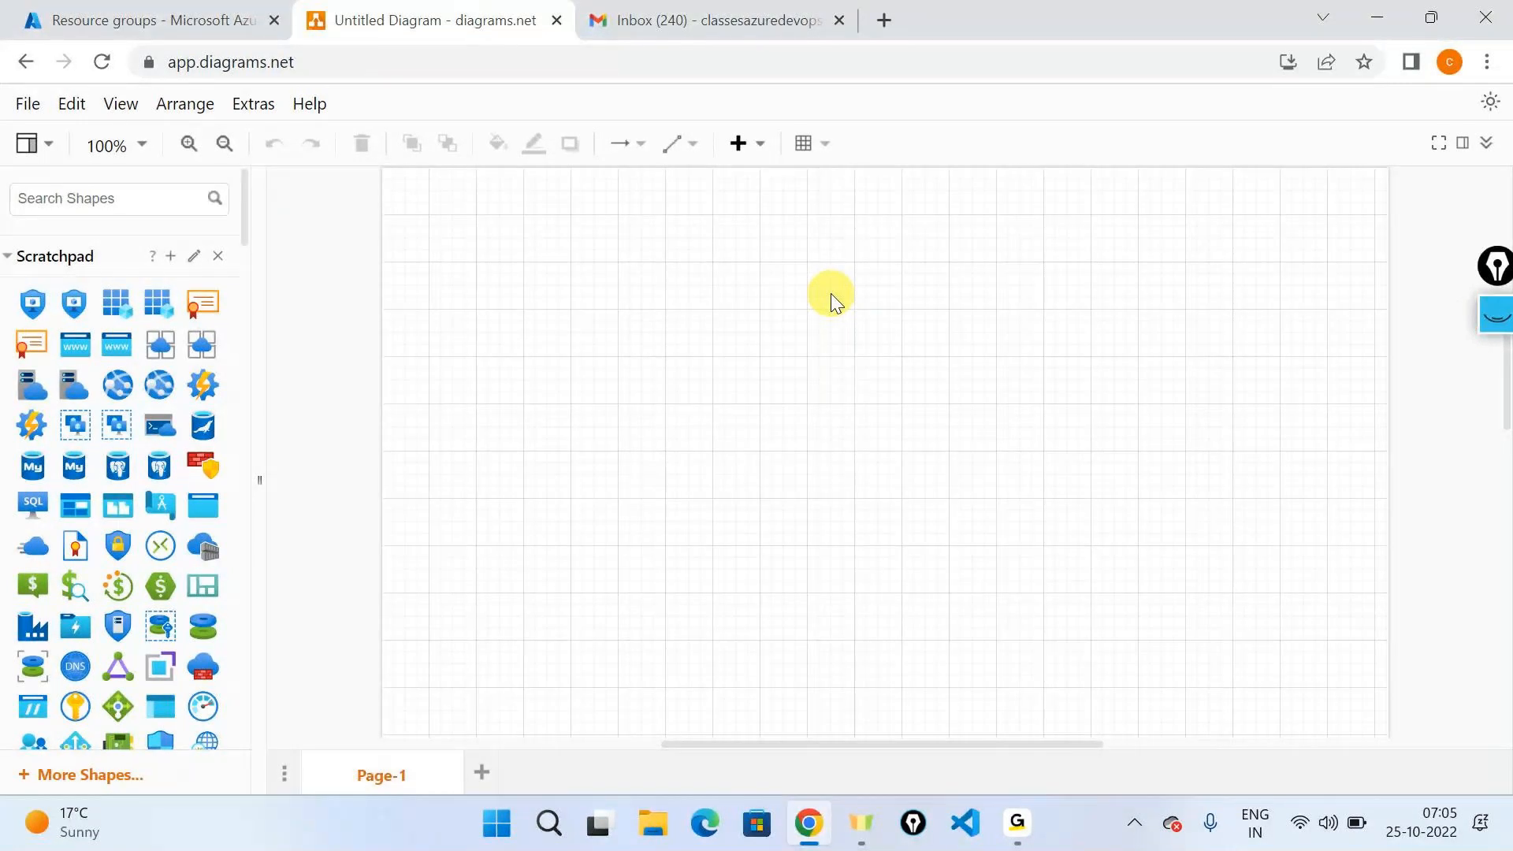
scroll(149, 370, "down", 15)
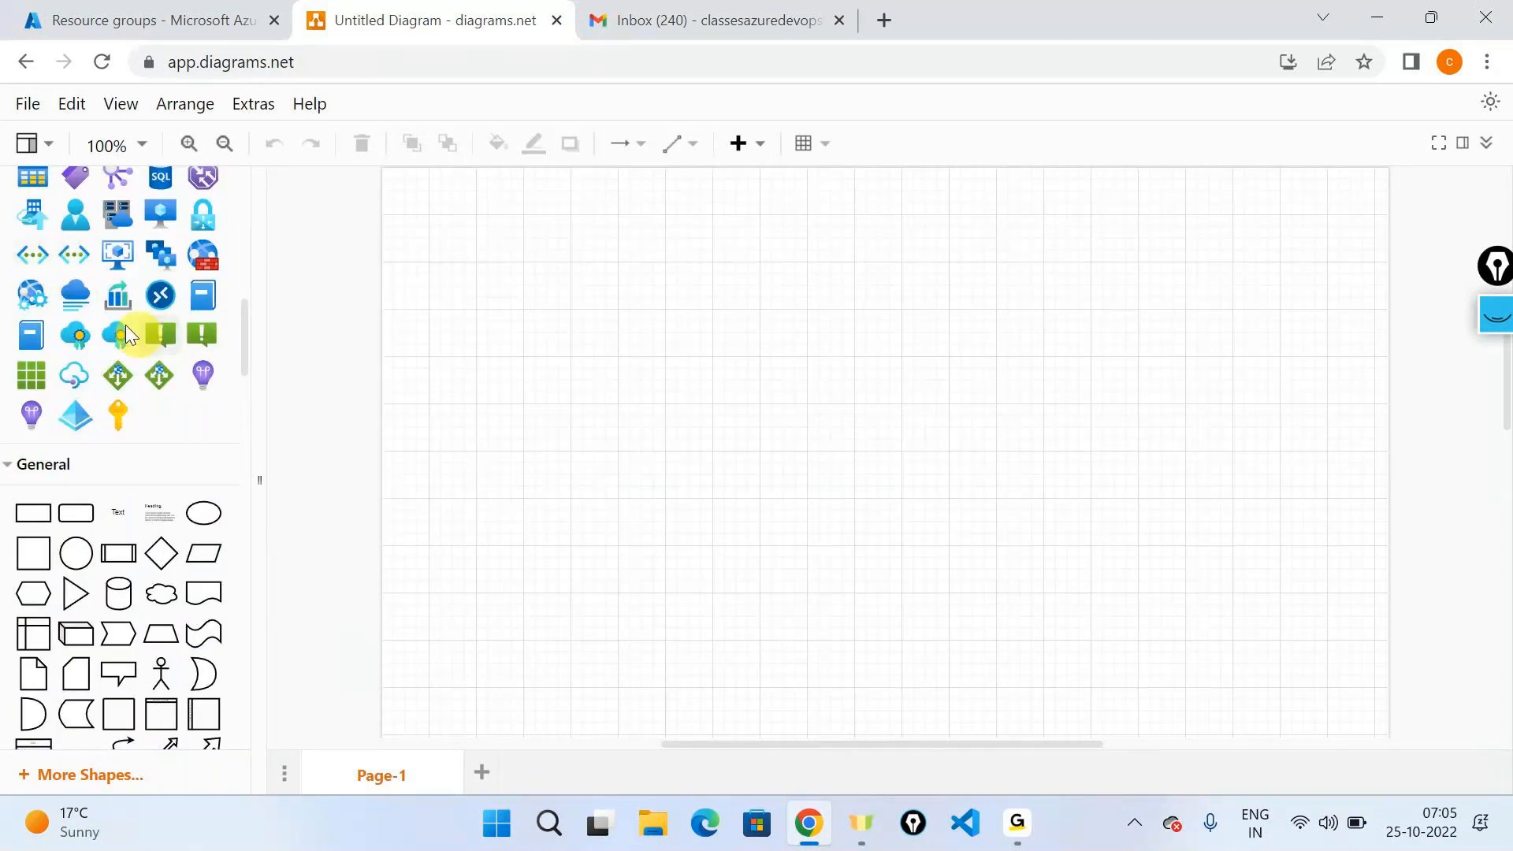
left_click_drag(33, 262, 600, 272)
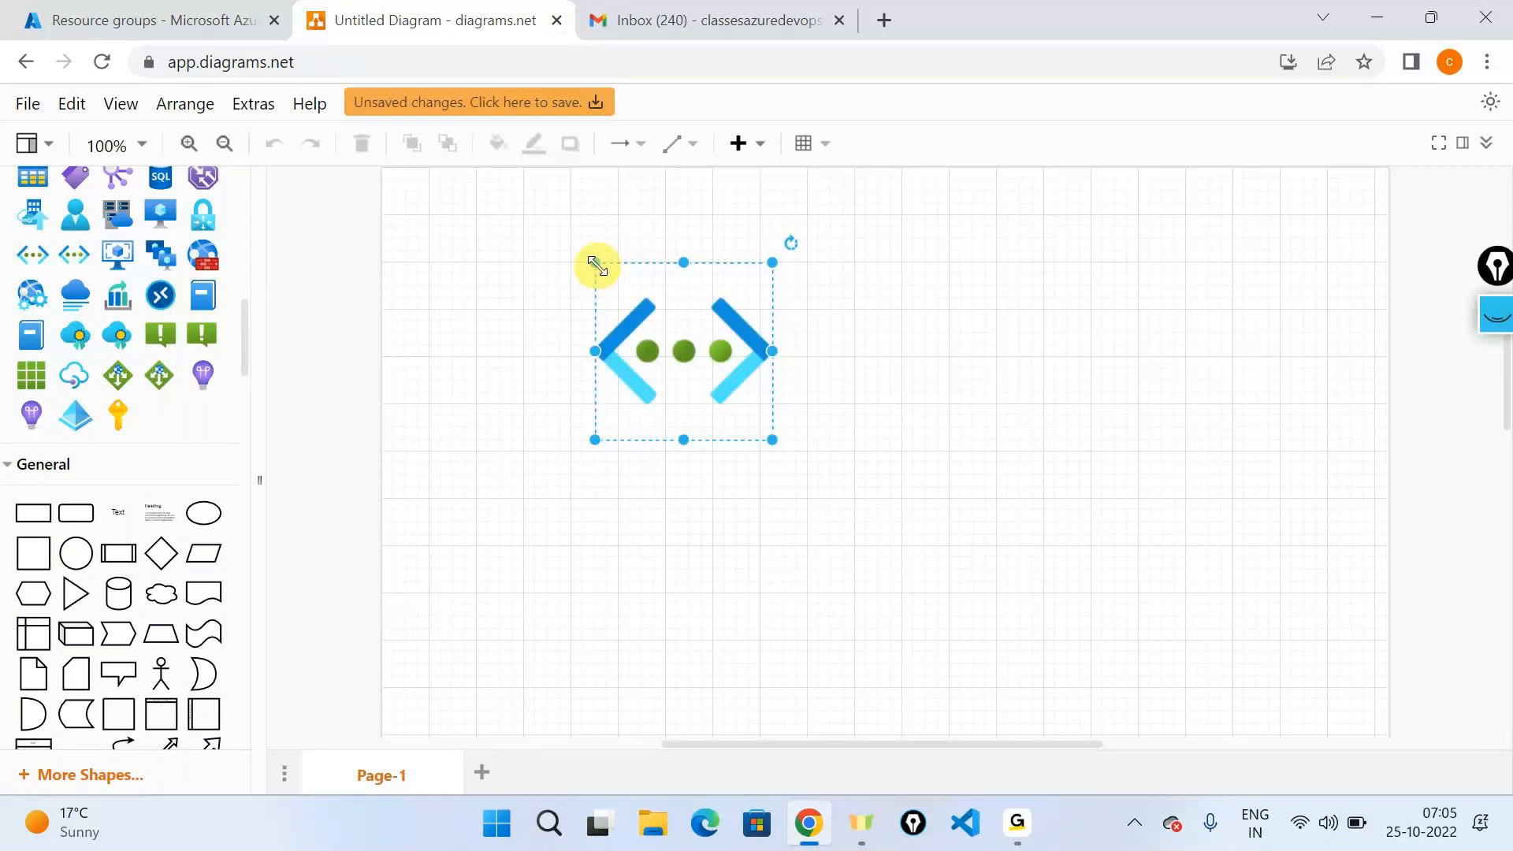
left_click_drag(760, 444, 694, 372)
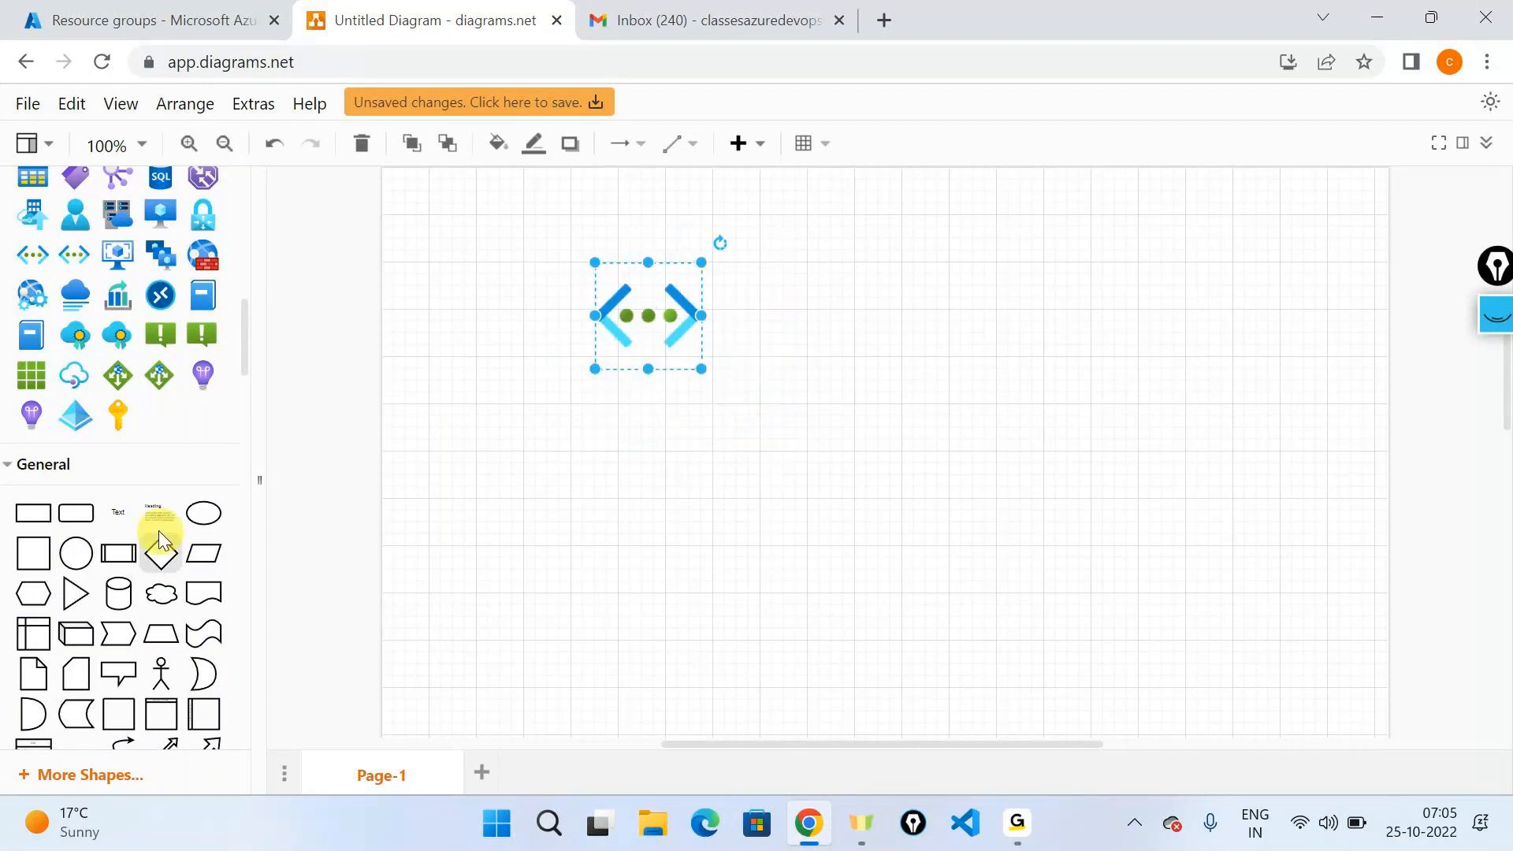
- Add a text label reading "CIDR Address space" beside the virtual network icon
left_click_drag(131, 514, 749, 297)
double_click(749, 297)
type("a")
key("BackSpace")
type("C")
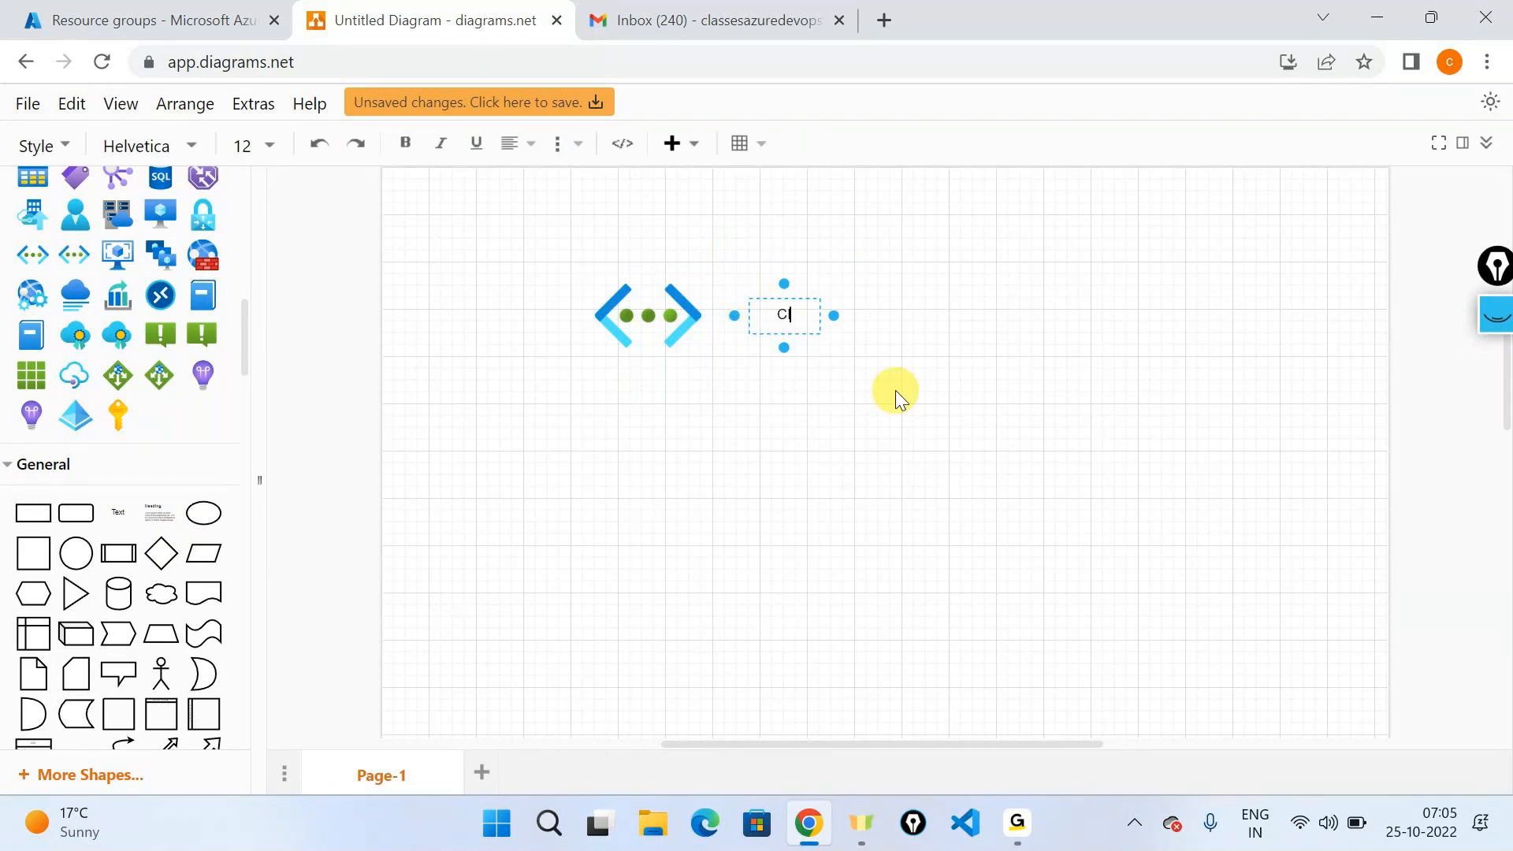
type("IDR Address space")
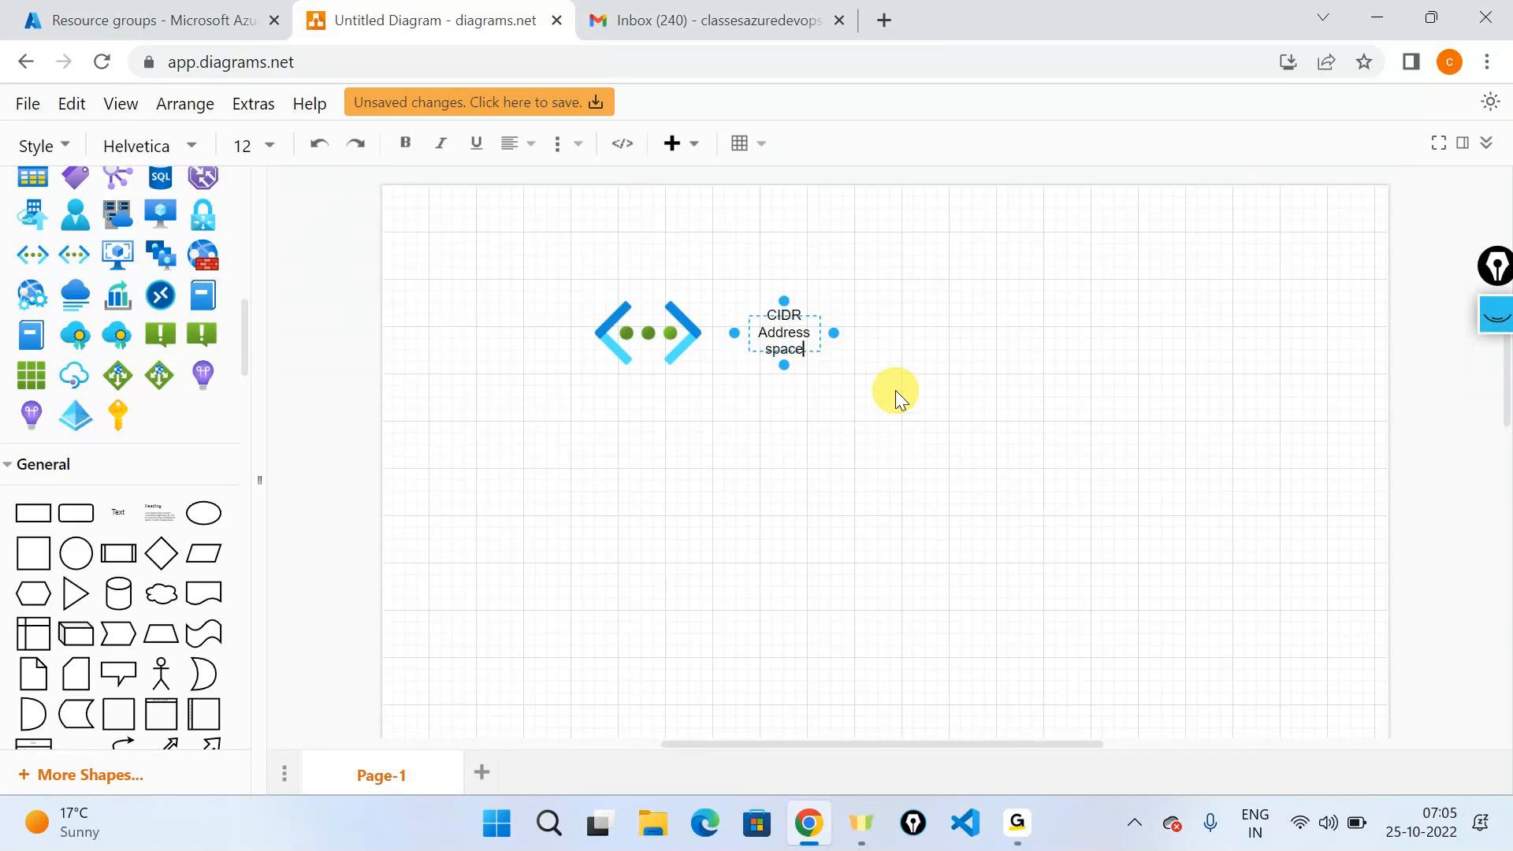
left_click(951, 344)
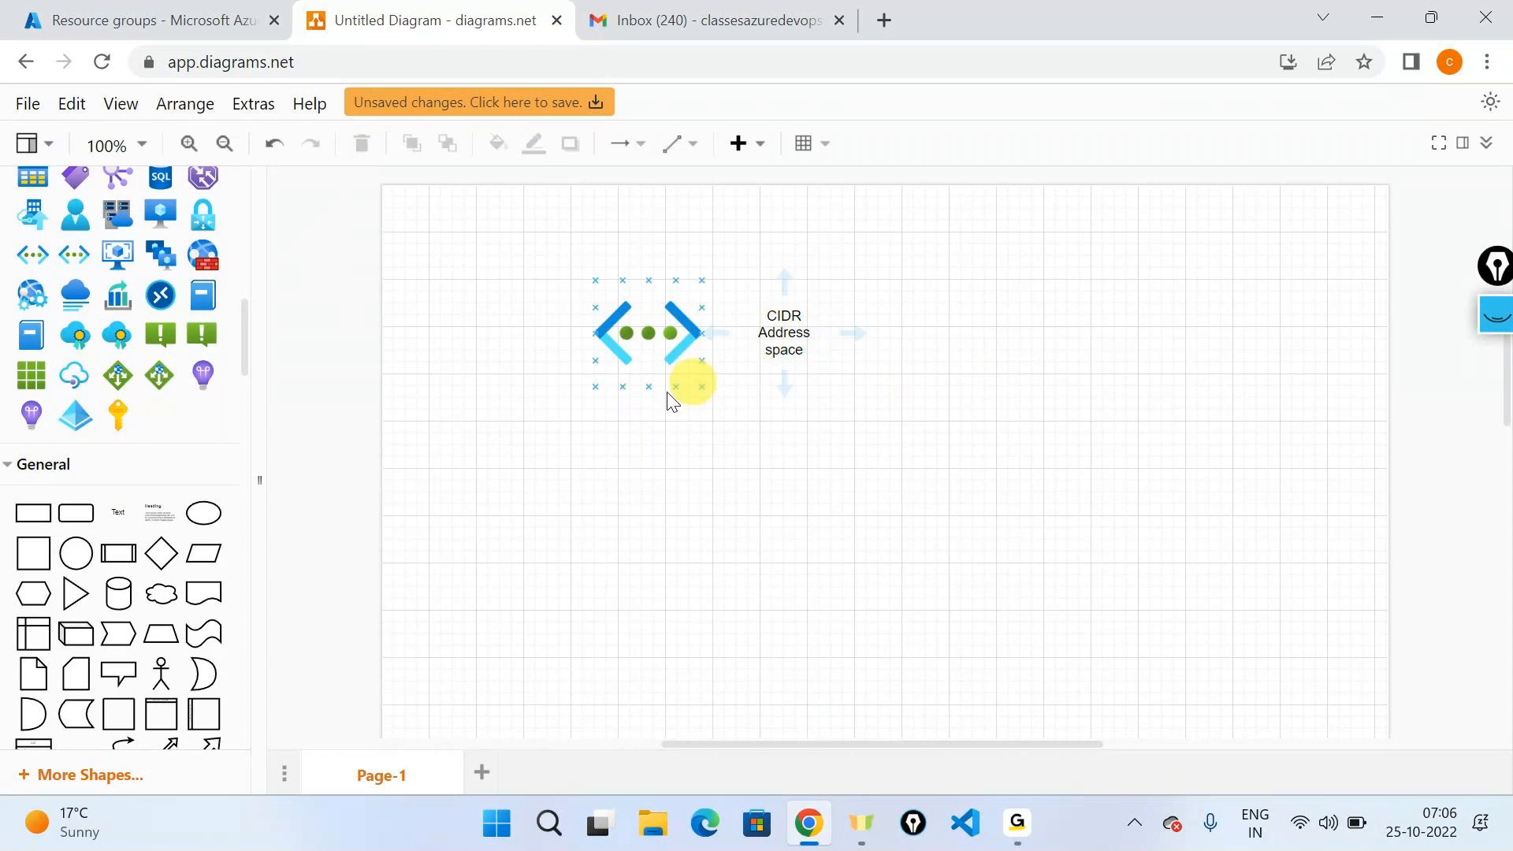
- Add a large square below the virtual network icon and shift it slightly right beneath the label
left_click_drag(27, 547, 573, 425)
left_click_drag(654, 492, 1122, 493)
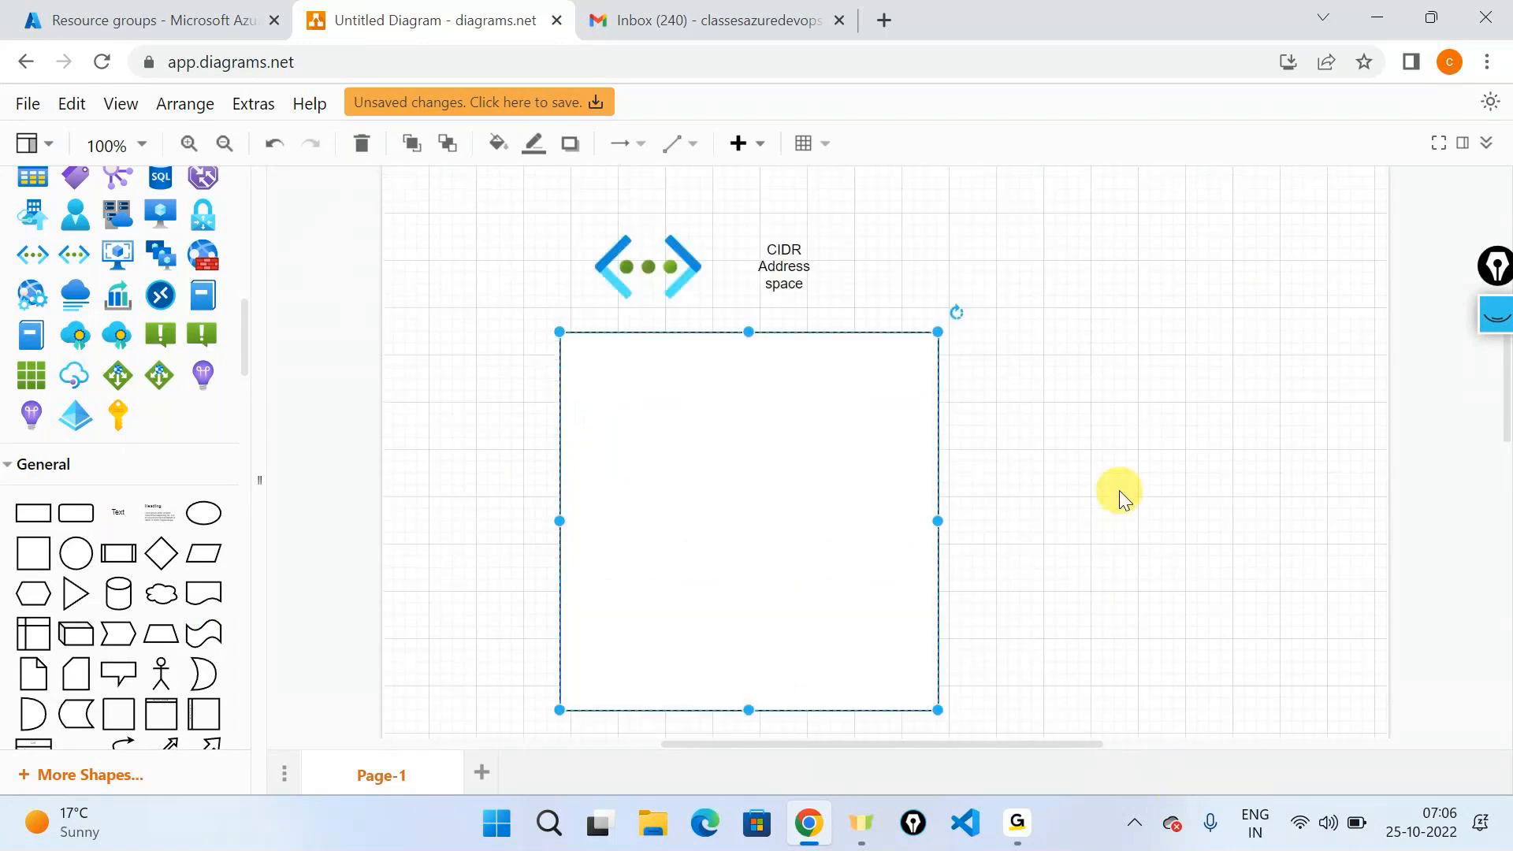
left_click_drag(804, 493, 861, 497)
left_click(1125, 438)
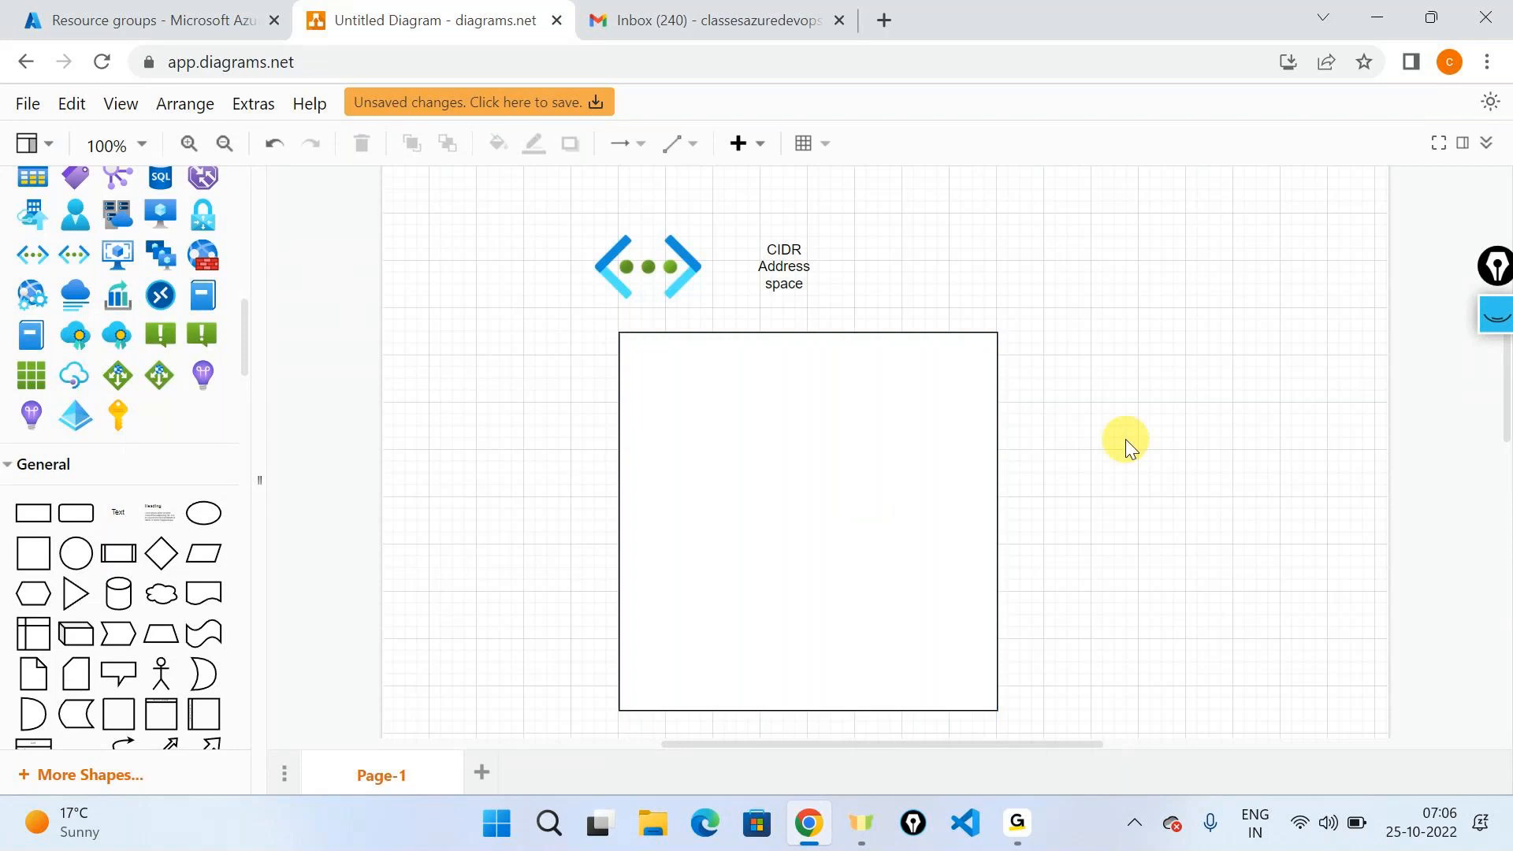
- Divide the large square into four quadrants with freehand pen lines using the screen annotation tool
left_click(632, 286)
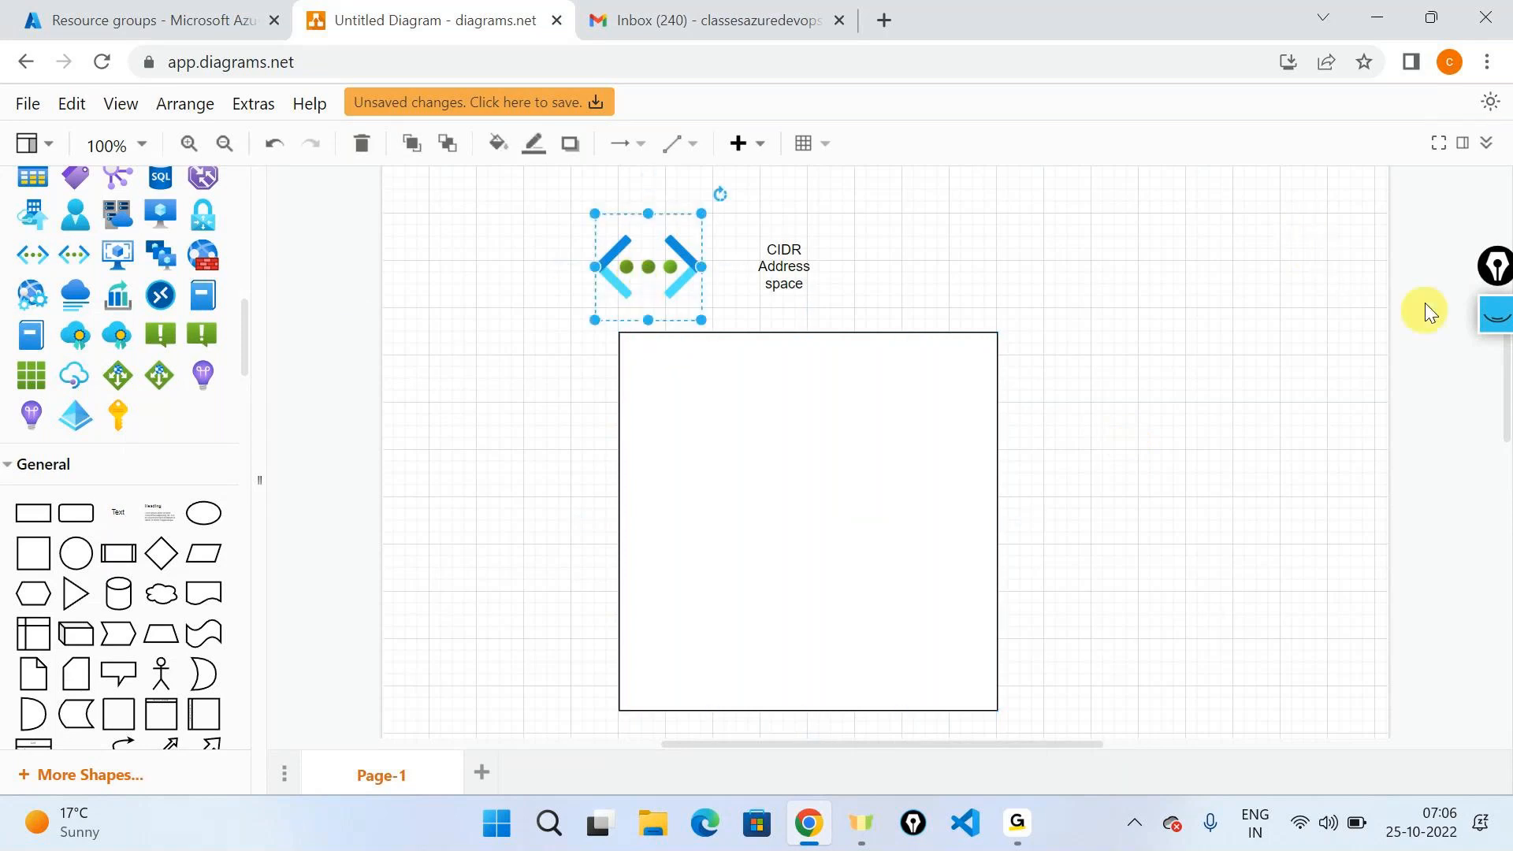
left_click(1491, 323)
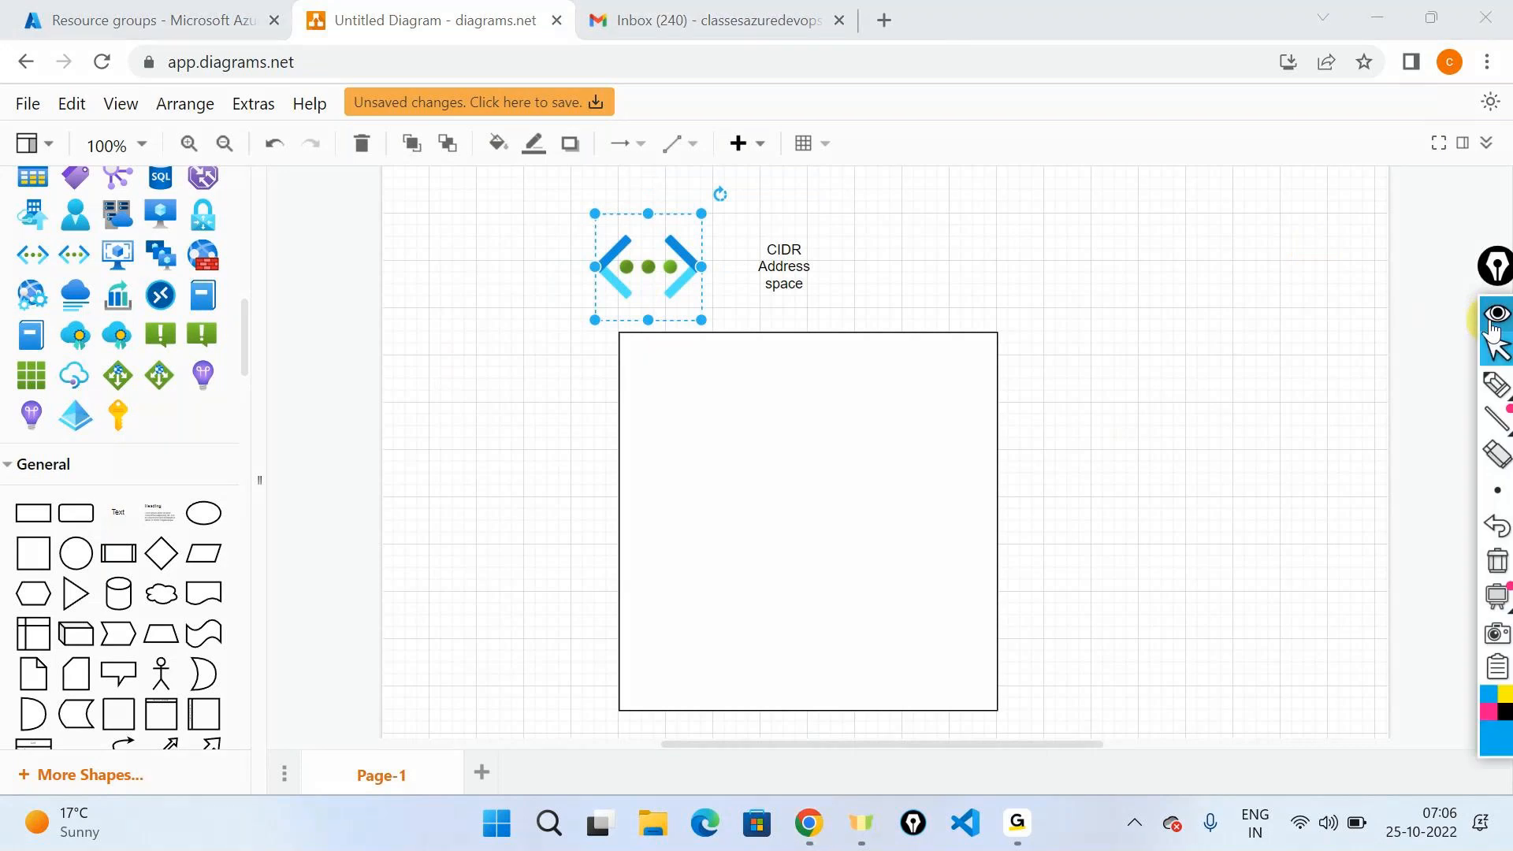
left_click(1491, 401)
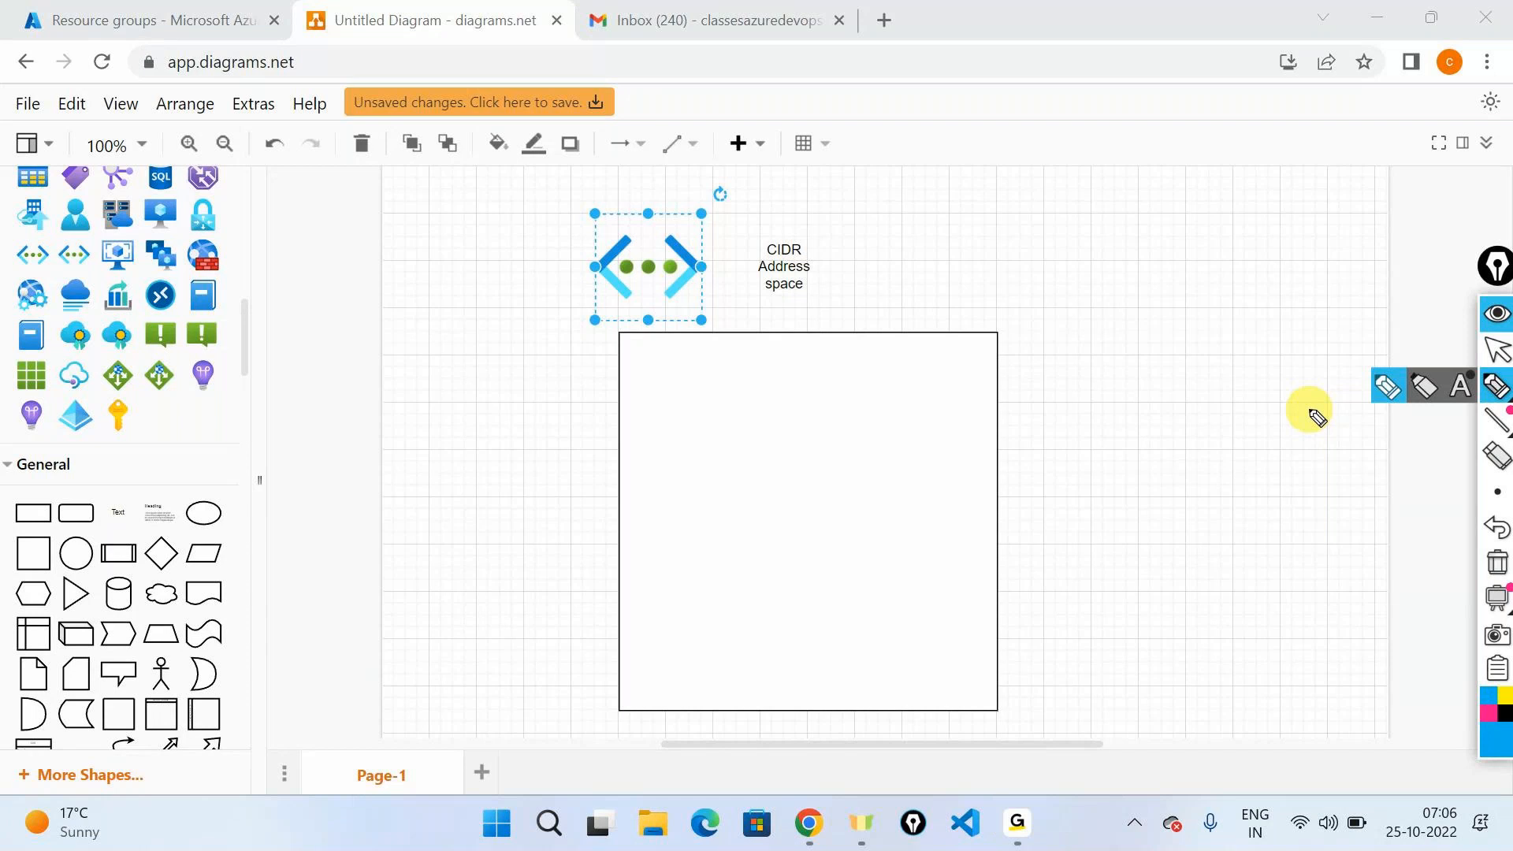
left_click_drag(812, 344, 824, 699)
left_click_drag(635, 551, 952, 522)
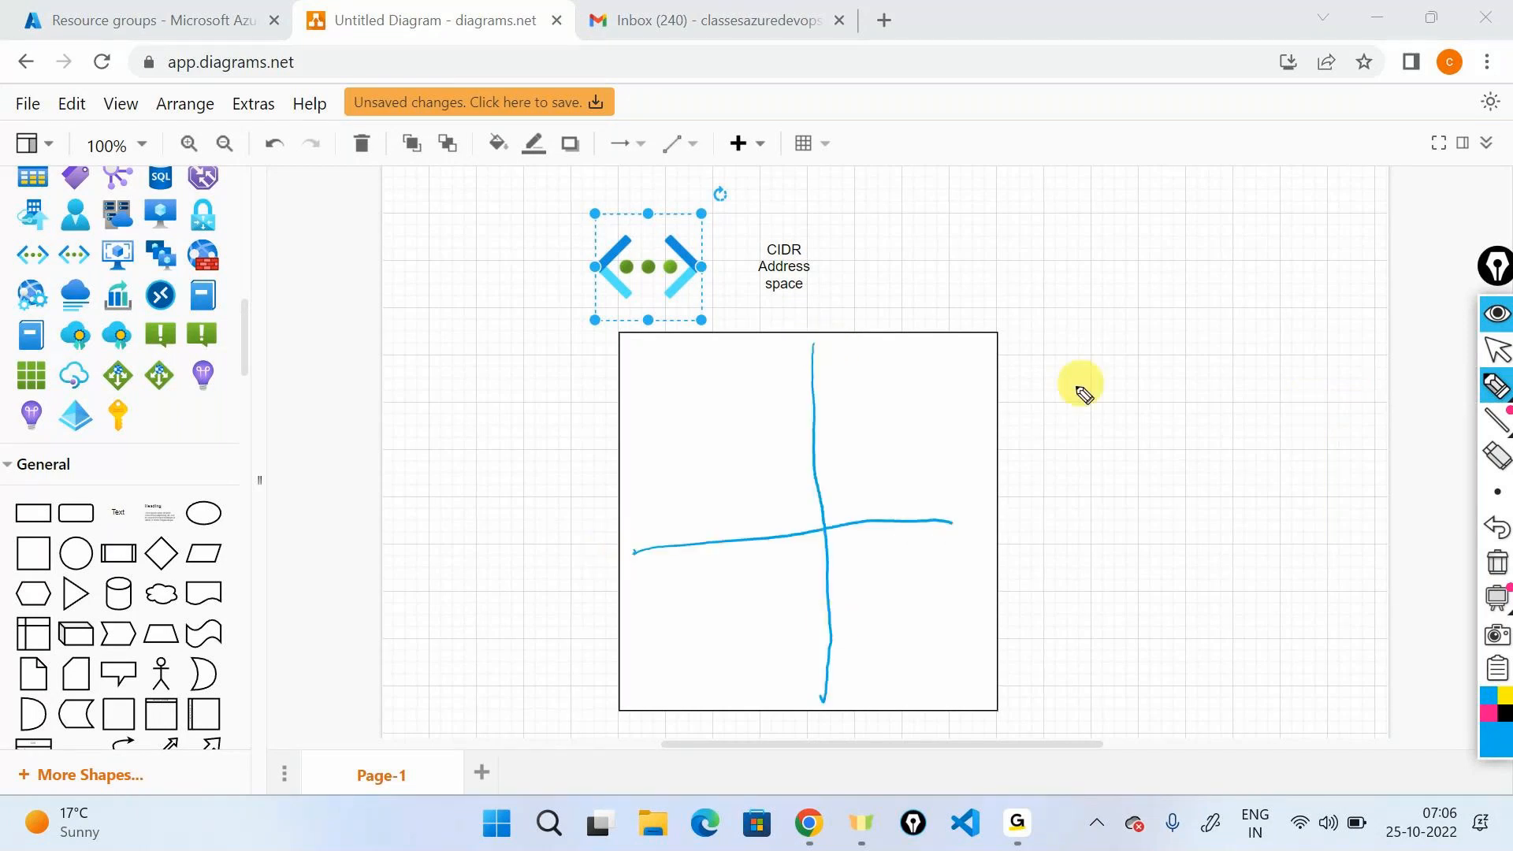
- Handwrite a circled "Subnets" beside the square and label its four quadrants S1, S2, S3 and S4
mouse_move(1073, 394)
left_mouse_down()
mouse_move(1061, 417)
mouse_move(1191, 367)
mouse_move(1155, 430)
mouse_move(1104, 329)
left_mouse_up()
mouse_move(672, 439)
left_mouse_down()
mouse_move(670, 462)
mouse_move(689, 452)
left_mouse_up()
left_click_drag(884, 404, 872, 422)
mouse_move(890, 407)
left_mouse_down()
mouse_move(902, 423)
mouse_move(929, 408)
left_mouse_up()
left_click_drag(721, 601, 713, 625)
left_click_drag(737, 602, 740, 622)
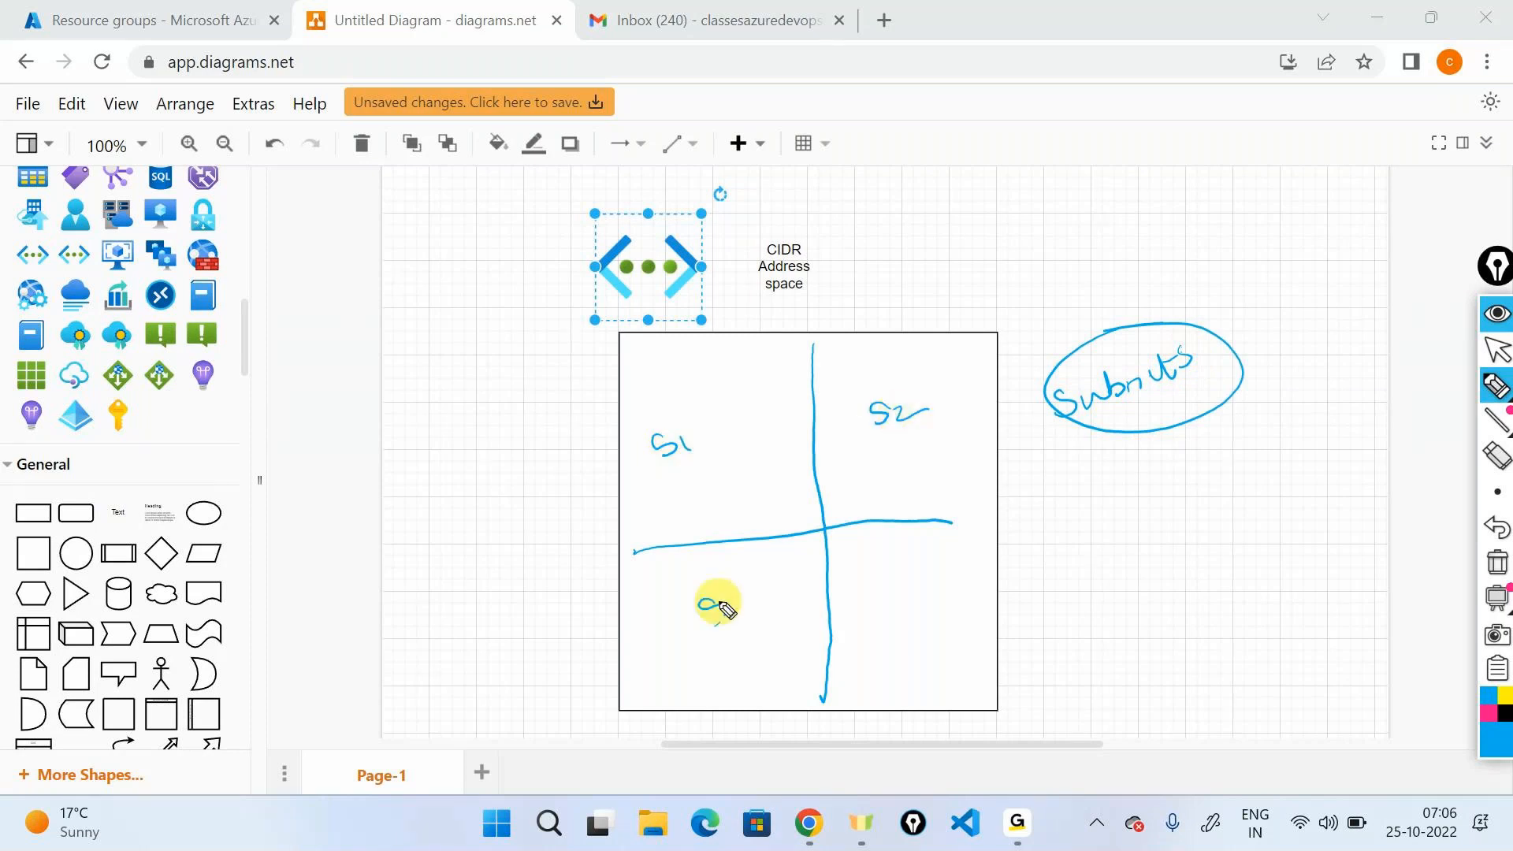
mouse_move(888, 562)
left_mouse_down()
mouse_move(874, 591)
mouse_move(914, 580)
left_mouse_up()
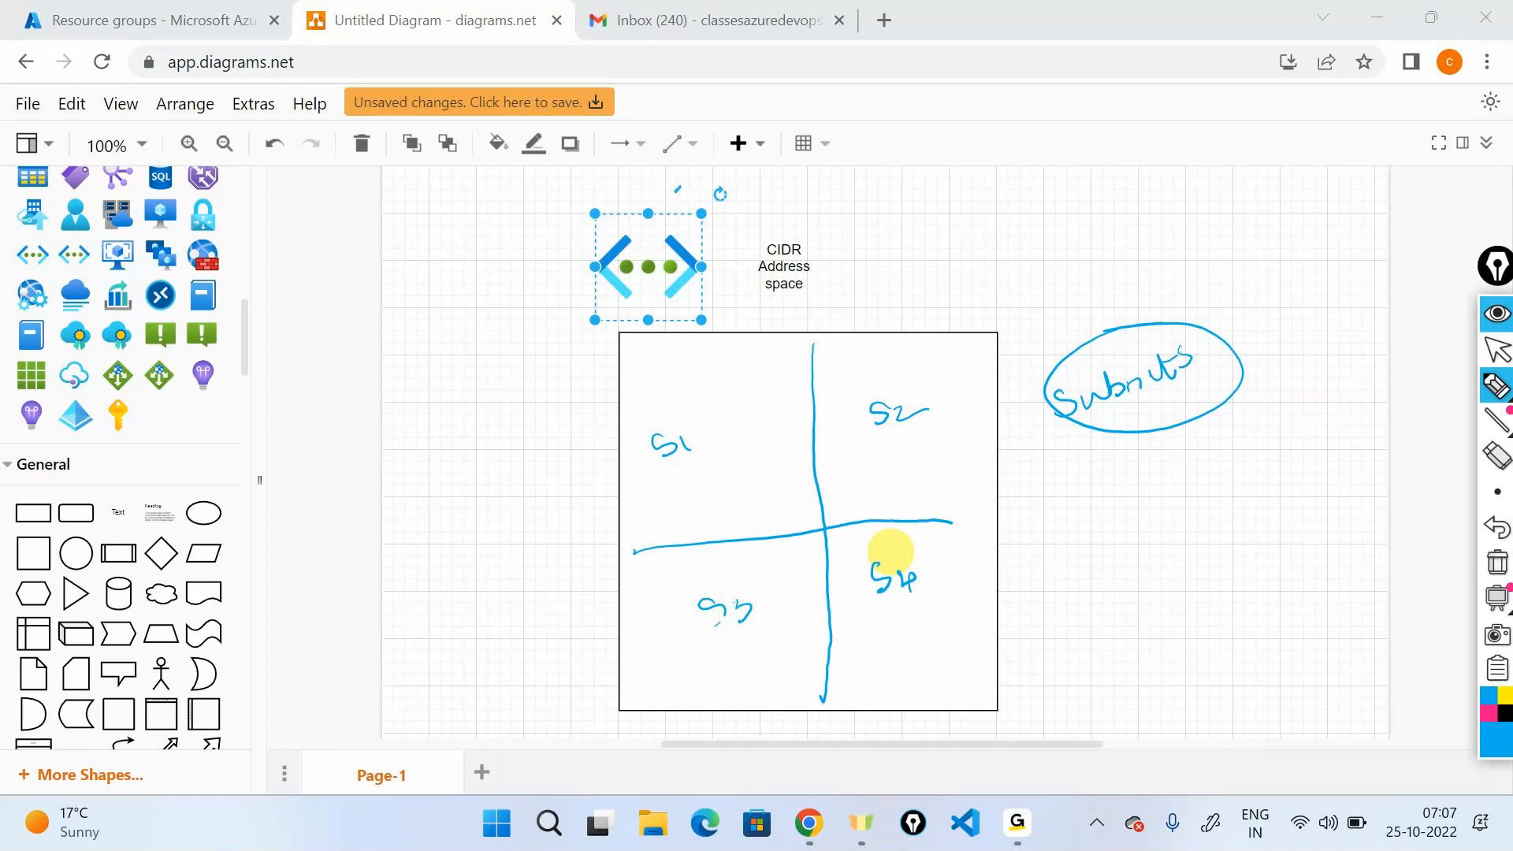
- Draw an arrow leading right from above the virtual network icon and handwrite the address 10.0.0.0 followed by a slash
mouse_move(676, 193)
left_mouse_down()
mouse_move(911, 197)
mouse_move(896, 210)
left_mouse_up()
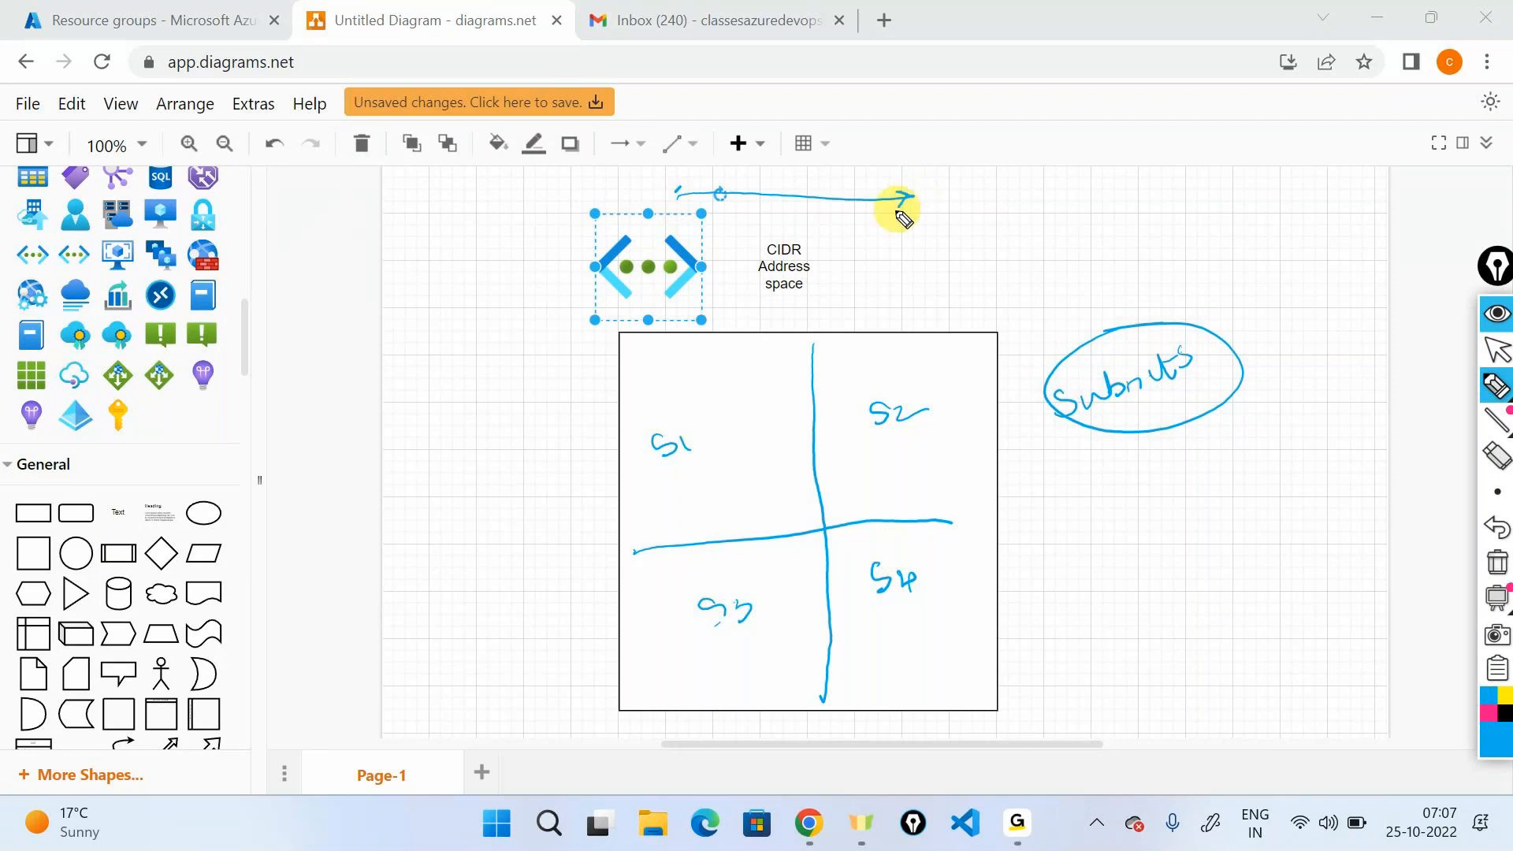
mouse_move(975, 203)
left_mouse_down()
mouse_move(975, 223)
mouse_move(995, 224)
mouse_move(994, 202)
left_mouse_up()
left_click(1013, 209)
left_click_drag(1030, 197, 1037, 192)
left_click(1050, 200)
mouse_move(1064, 185)
left_mouse_down()
mouse_move(1078, 197)
mouse_move(1075, 182)
left_mouse_up()
left_click(1102, 188)
left_click_drag(1109, 177, 1114, 171)
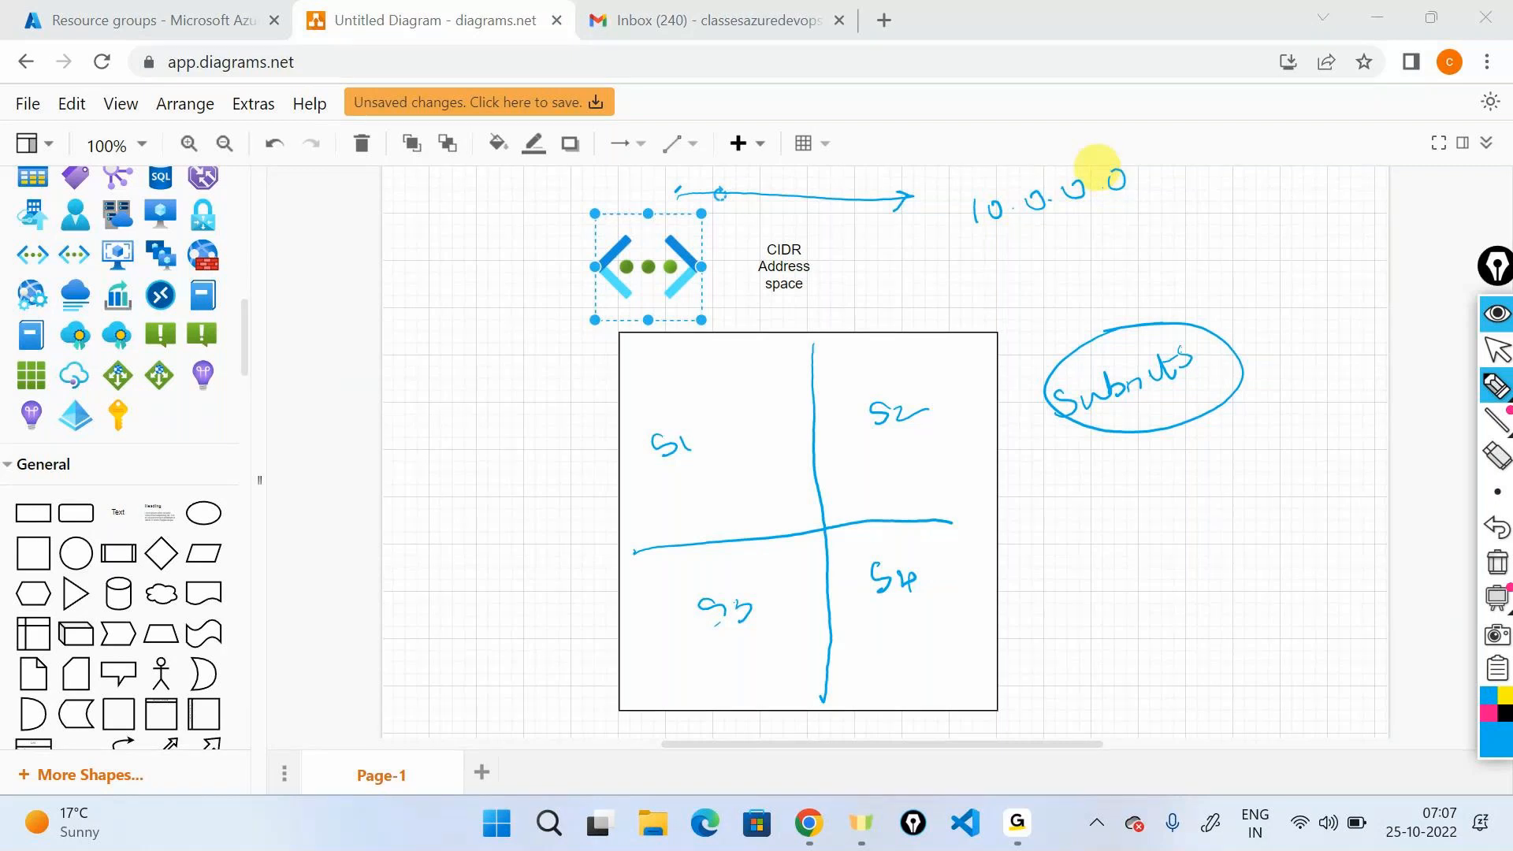
left_click_drag(1154, 138, 1127, 238)
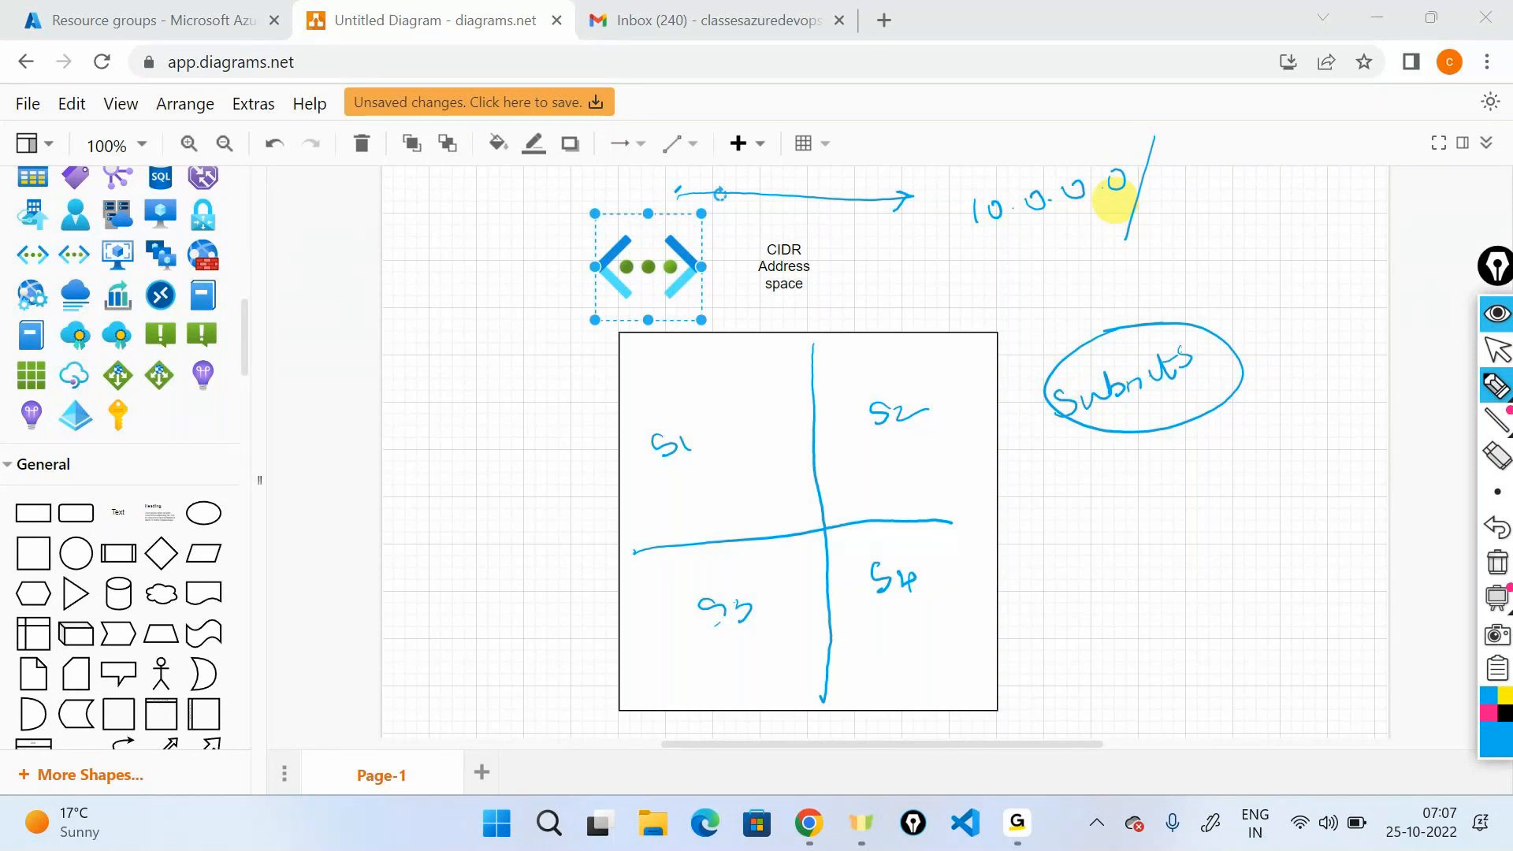
- Handwrite the prefix 8 after the slash and point an arrow from it to an underlined "RFC 1918"
mouse_move(1181, 172)
left_mouse_down()
mouse_move(1377, 156)
mouse_move(1344, 157)
mouse_move(1353, 229)
left_mouse_up()
mouse_move(1375, 195)
left_mouse_down()
mouse_move(1369, 225)
mouse_move(1393, 214)
left_mouse_up()
left_click_drag(1410, 183, 1407, 203)
left_click_drag(1321, 254, 1434, 221)
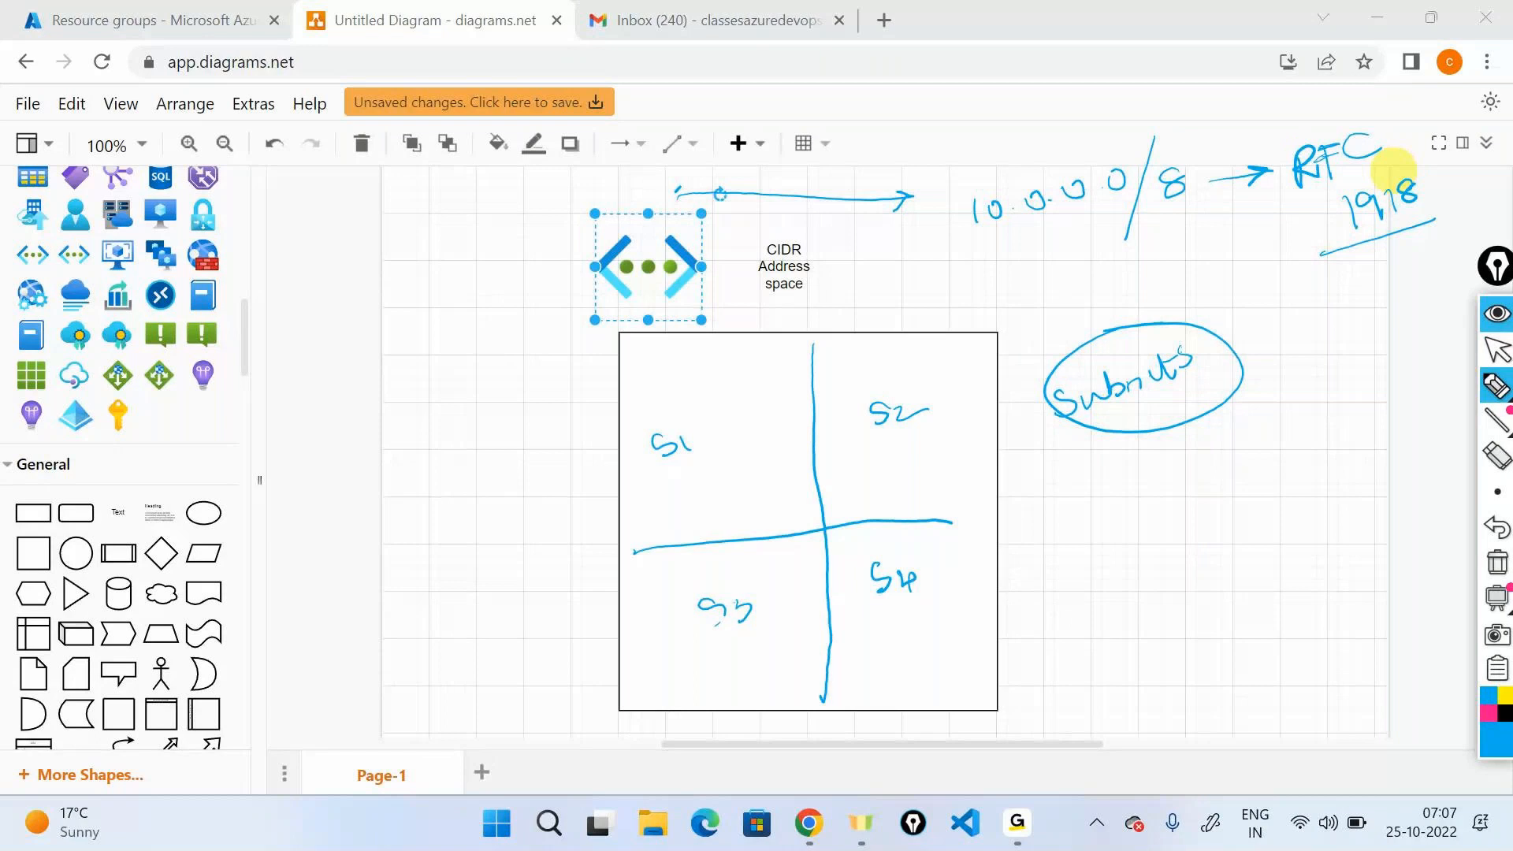
- Circle the prefix 8 and draw an arrow to the handwritten note "lesser subnet masking" with an up arrow beside "addresses"
mouse_move(1168, 140)
left_mouse_down()
mouse_move(1199, 214)
mouse_move(1296, 285)
left_mouse_up()
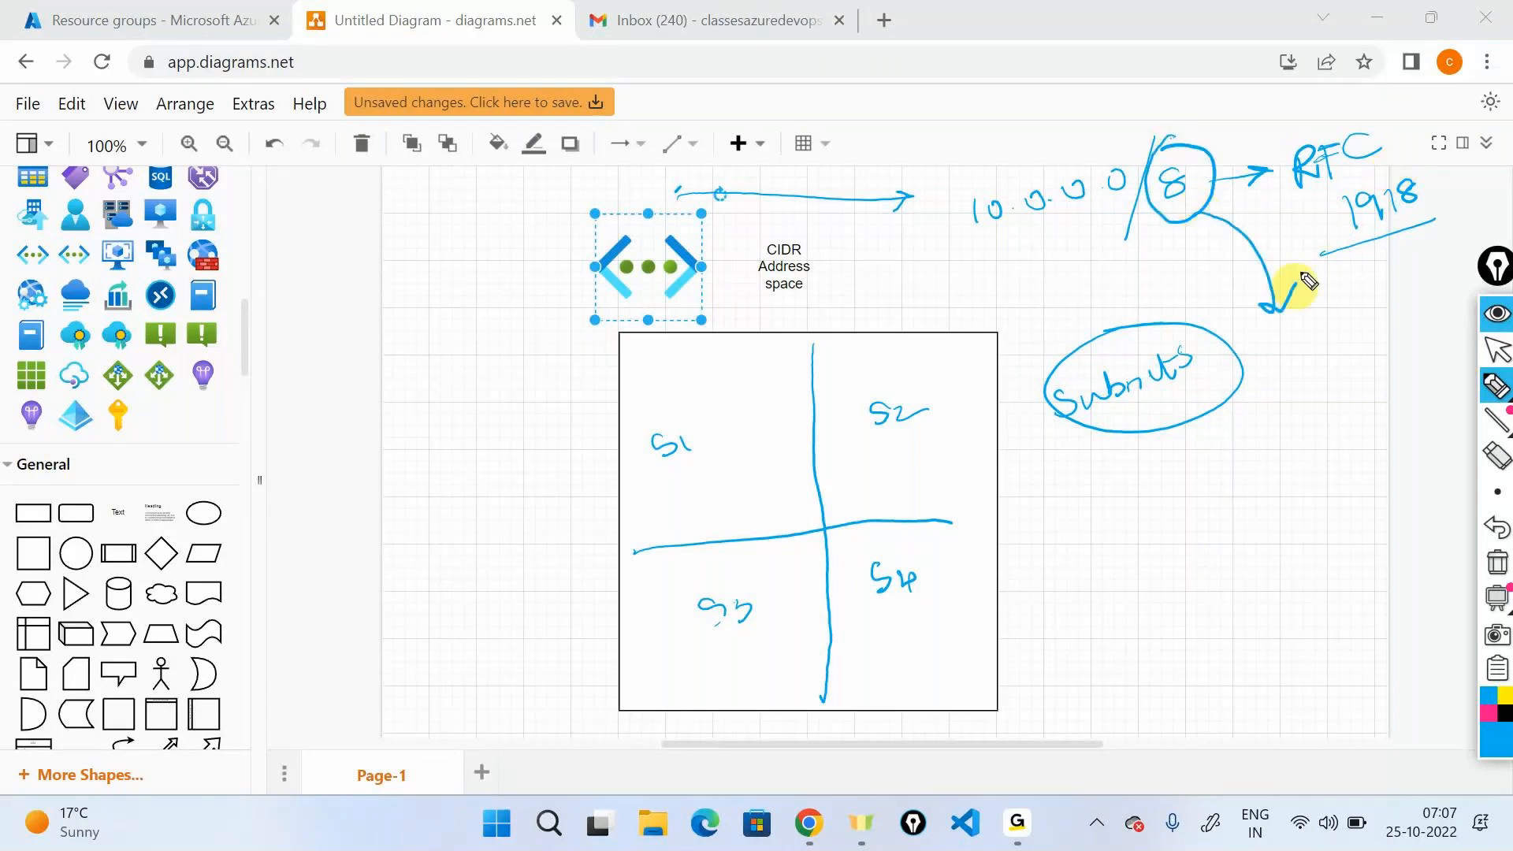
mouse_move(1274, 353)
left_mouse_down()
mouse_move(1340, 363)
mouse_move(1378, 329)
left_mouse_up()
mouse_move(1325, 408)
left_mouse_down()
mouse_move(1310, 422)
mouse_move(1331, 428)
mouse_move(1424, 364)
left_mouse_up()
mouse_move(1321, 497)
left_mouse_down()
mouse_move(1333, 473)
mouse_move(1400, 470)
mouse_move(1422, 452)
mouse_move(1459, 471)
left_mouse_up()
left_click_drag(1235, 606, 1269, 634)
mouse_move(1312, 581)
left_mouse_down()
mouse_move(1454, 539)
mouse_move(1467, 509)
left_mouse_up()
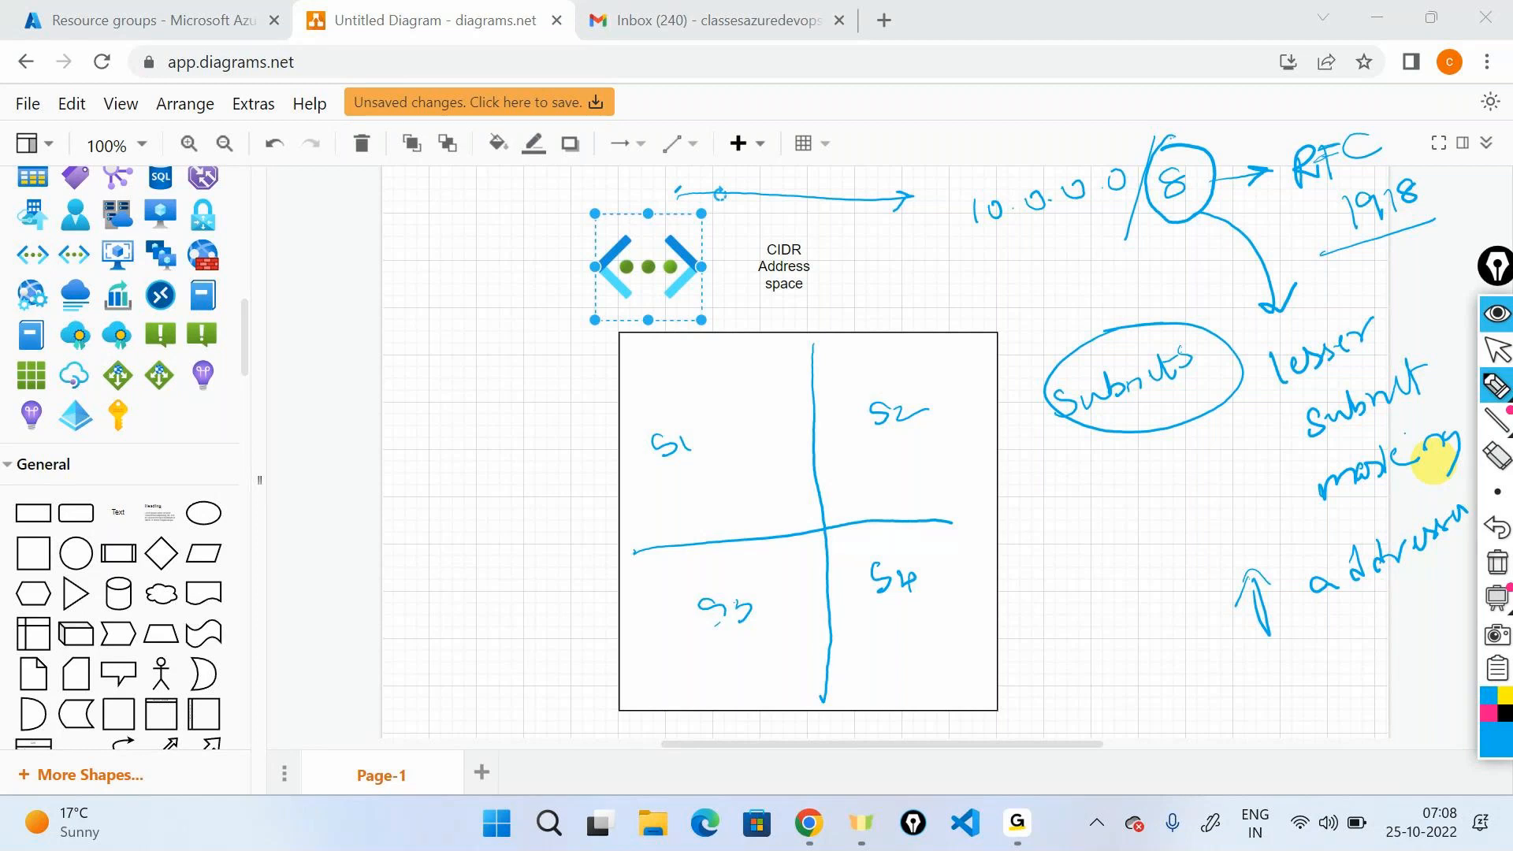
- Circle S1 and link it to S2 with a double-headed arrow, then clear all pen annotations
mouse_move(670, 407)
left_mouse_down()
mouse_move(678, 496)
mouse_move(672, 409)
left_mouse_up()
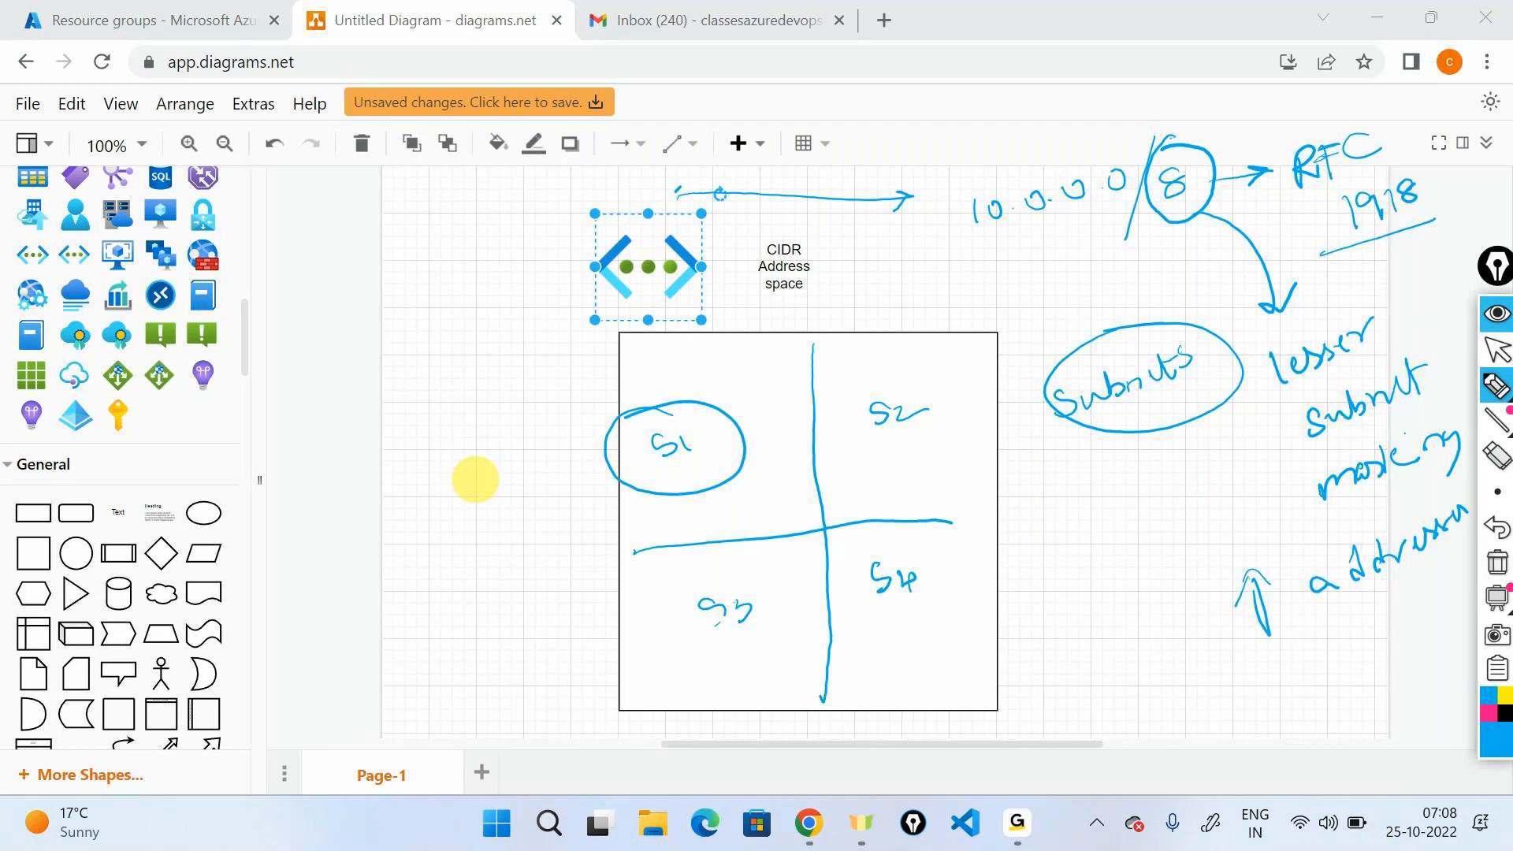
left_click_drag(685, 382, 930, 385)
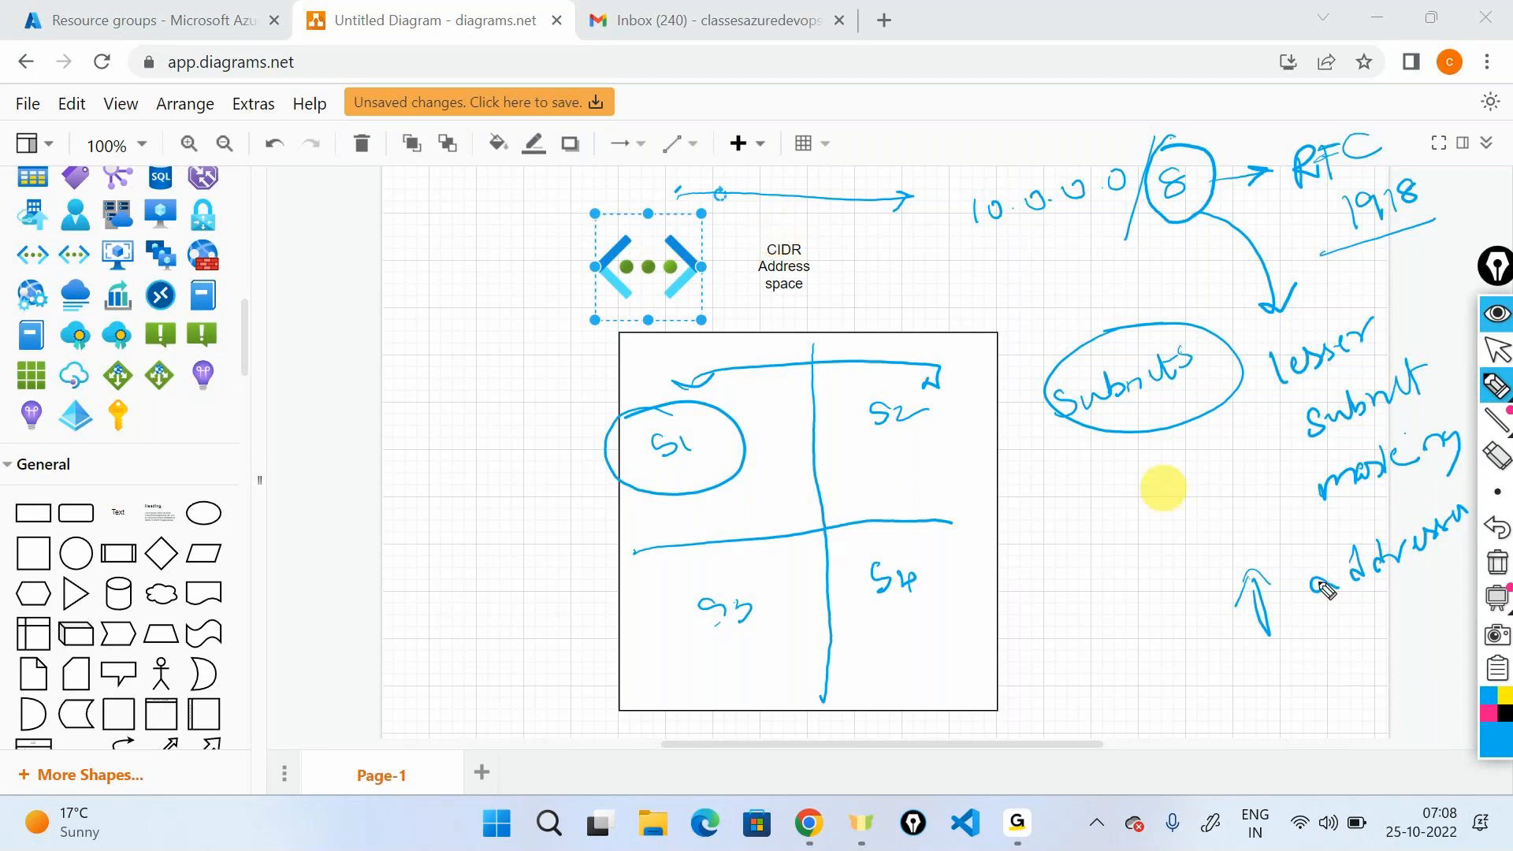
left_click(1496, 561)
left_click(1497, 349)
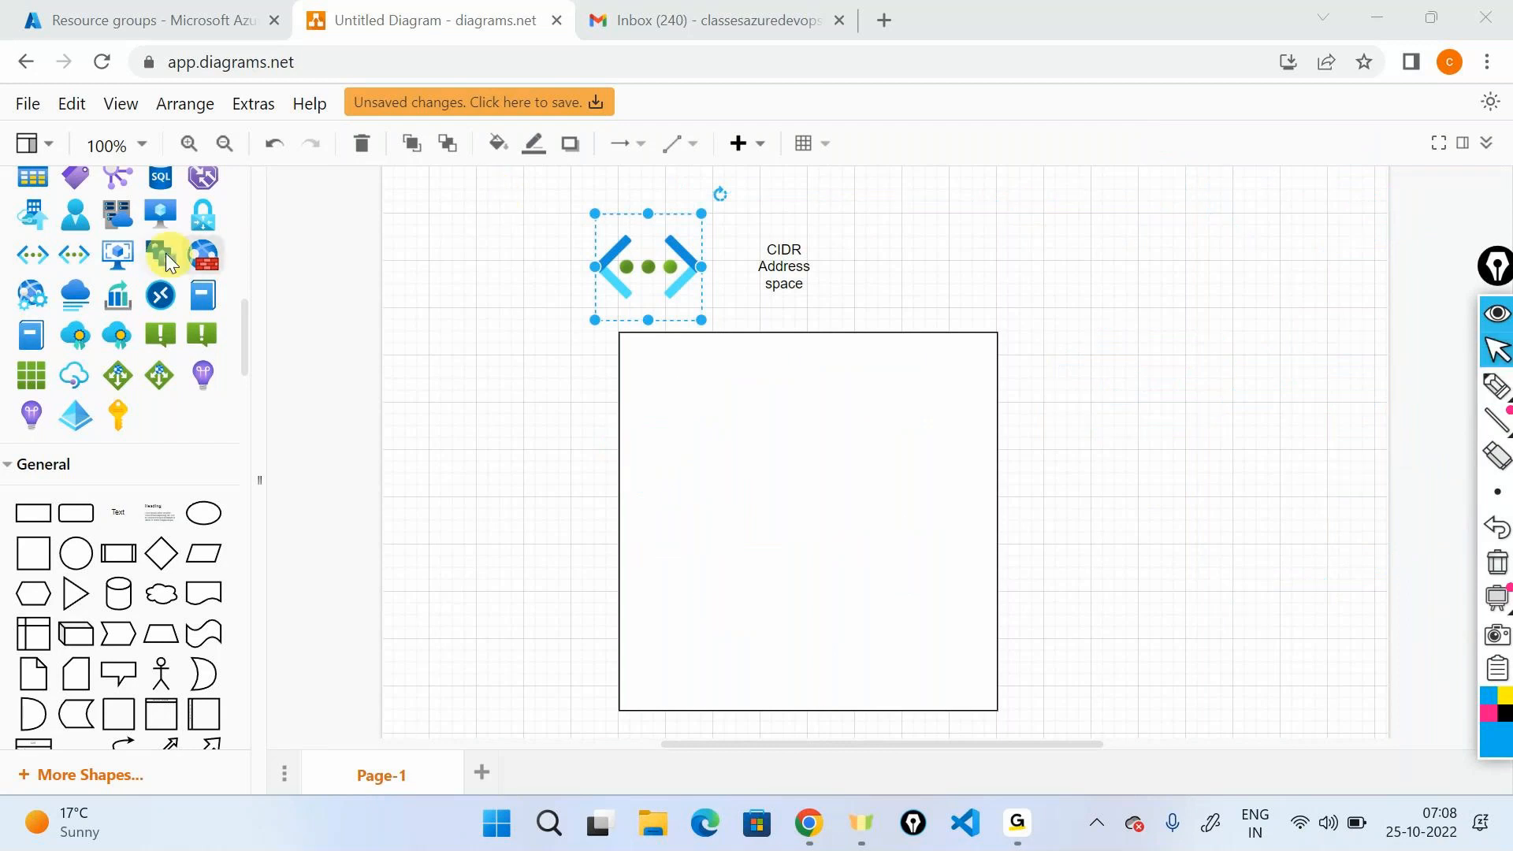
- Place a second virtual network icon inside the upper-left part of the large square
left_click_drag(83, 245, 741, 432)
left_click(1023, 311)
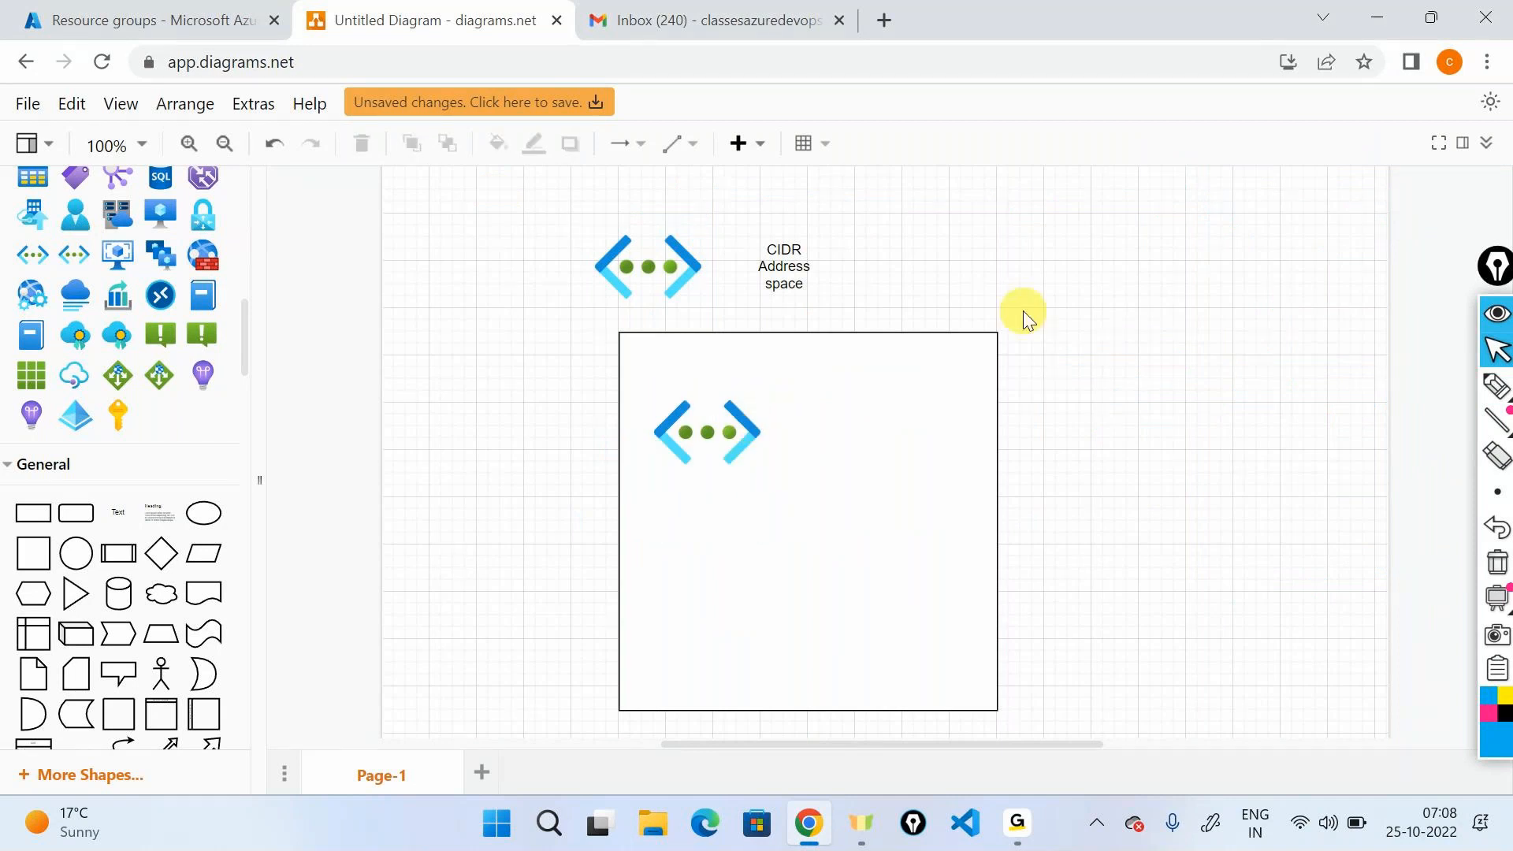
- Switch to the Azure portal and start creating a new virtual network
left_click(152, 11)
left_click(53, 153)
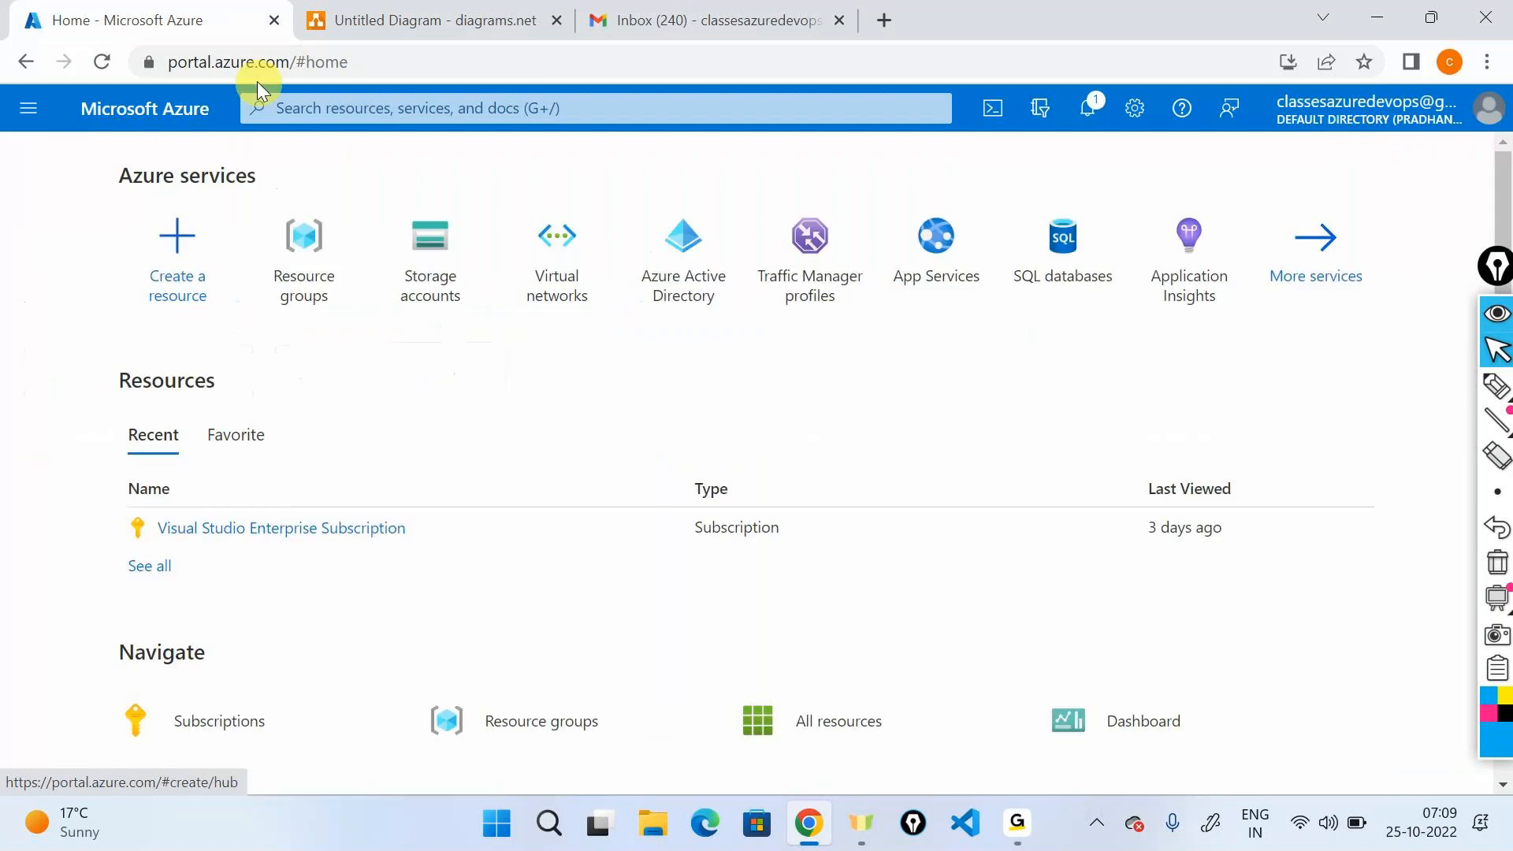
left_click(564, 250)
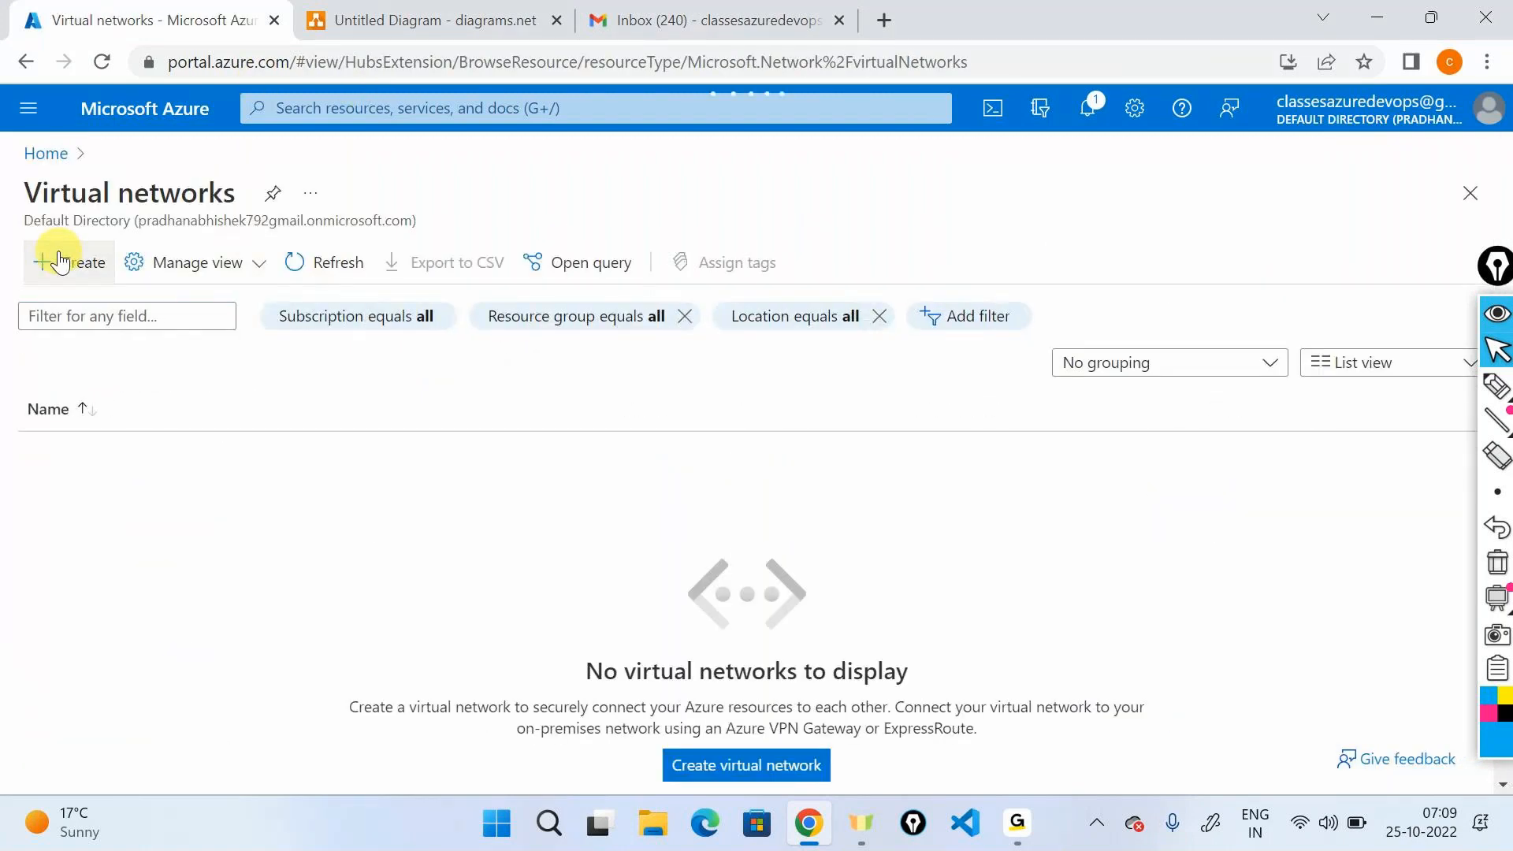
left_click(60, 260)
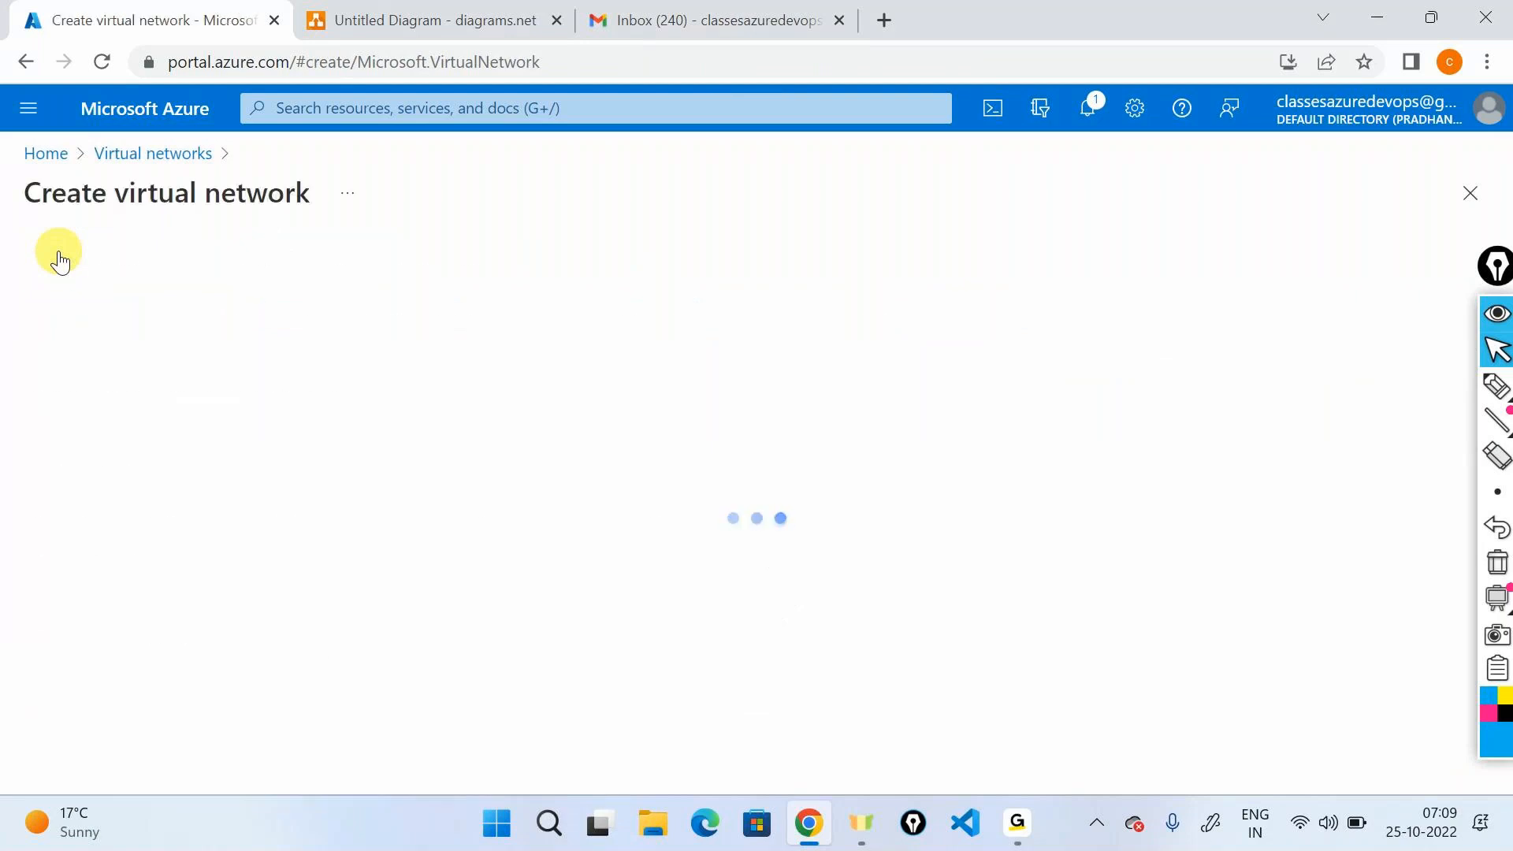
- Create a new resource group named networkrg for the virtual network
scroll(549, 581, "down", 3)
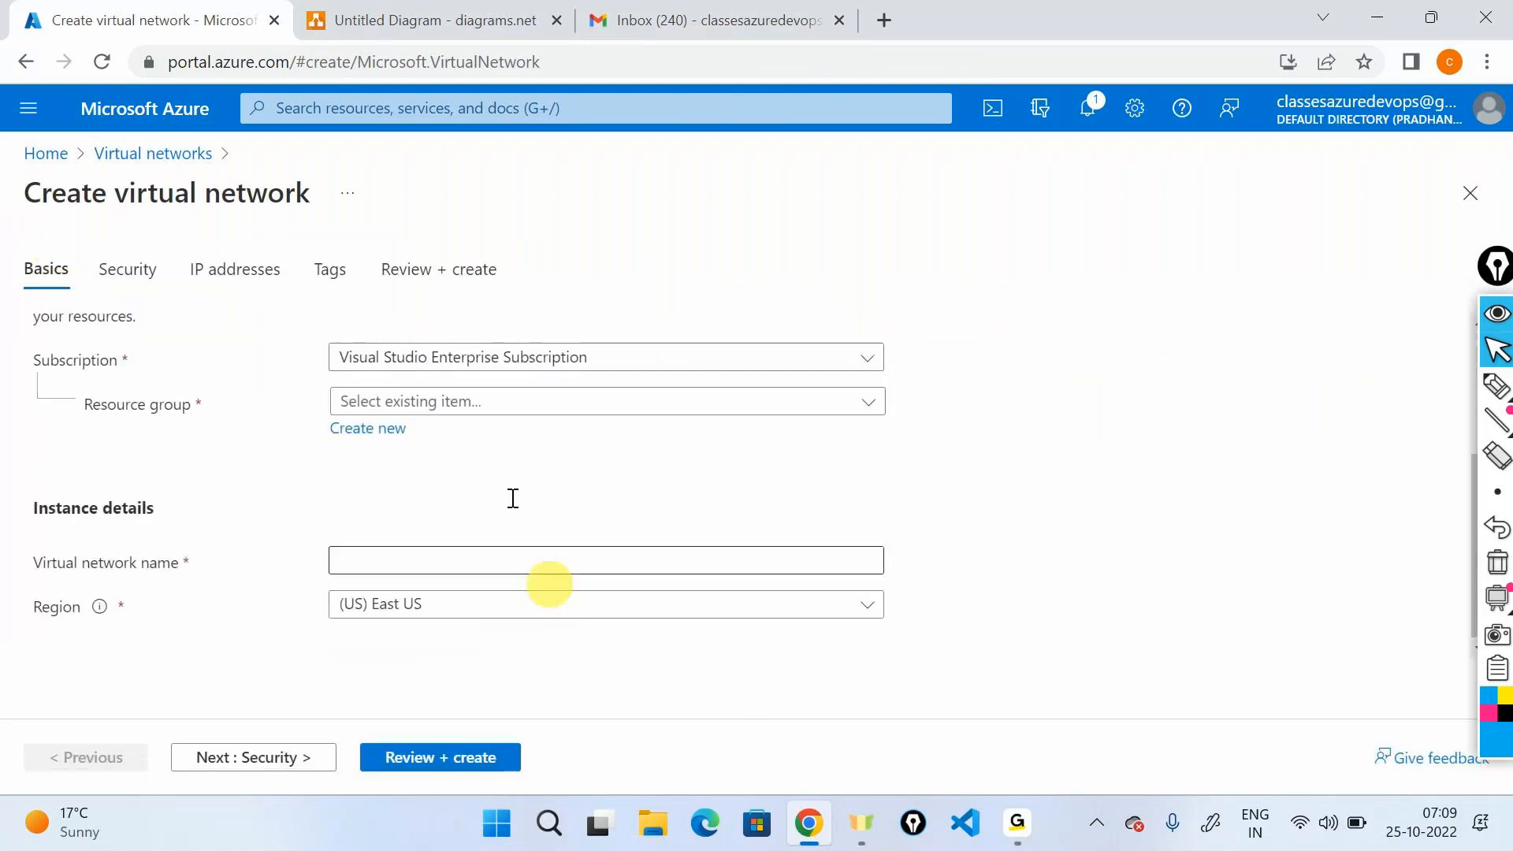
left_click(367, 428)
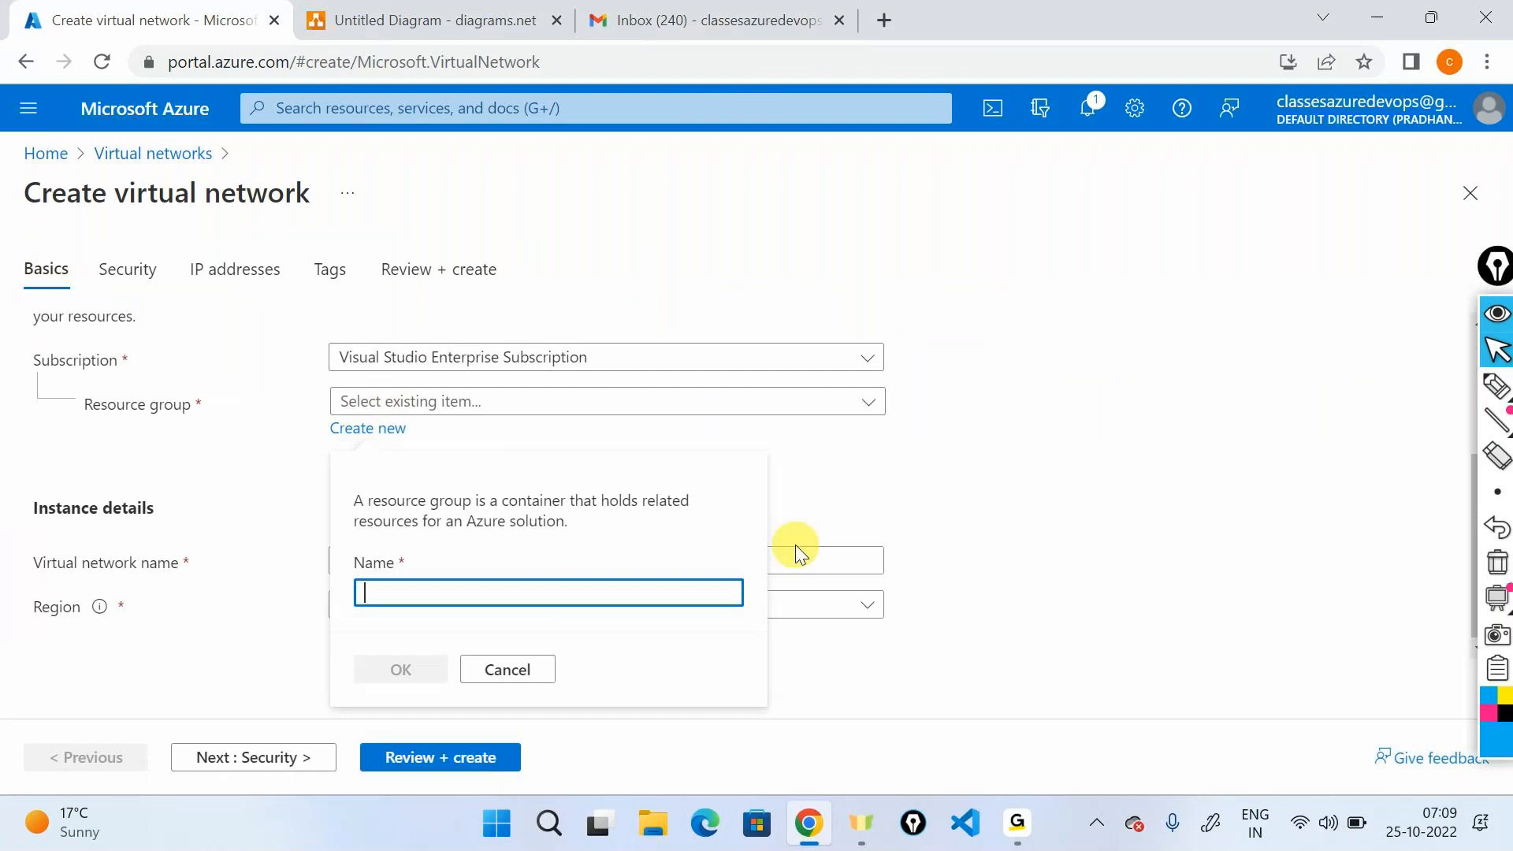
type("netw")
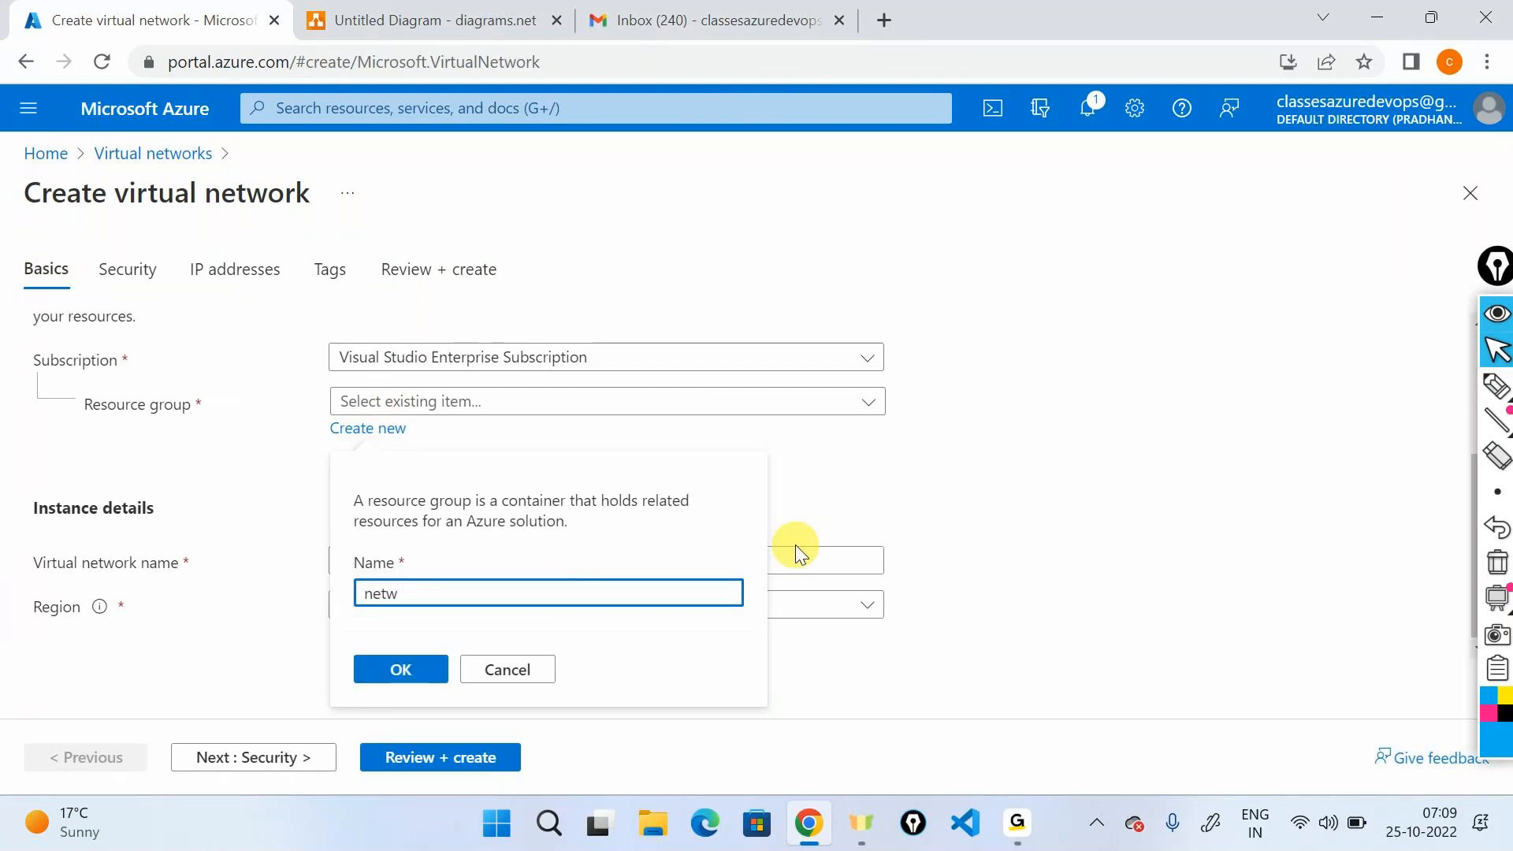
type("orkrg")
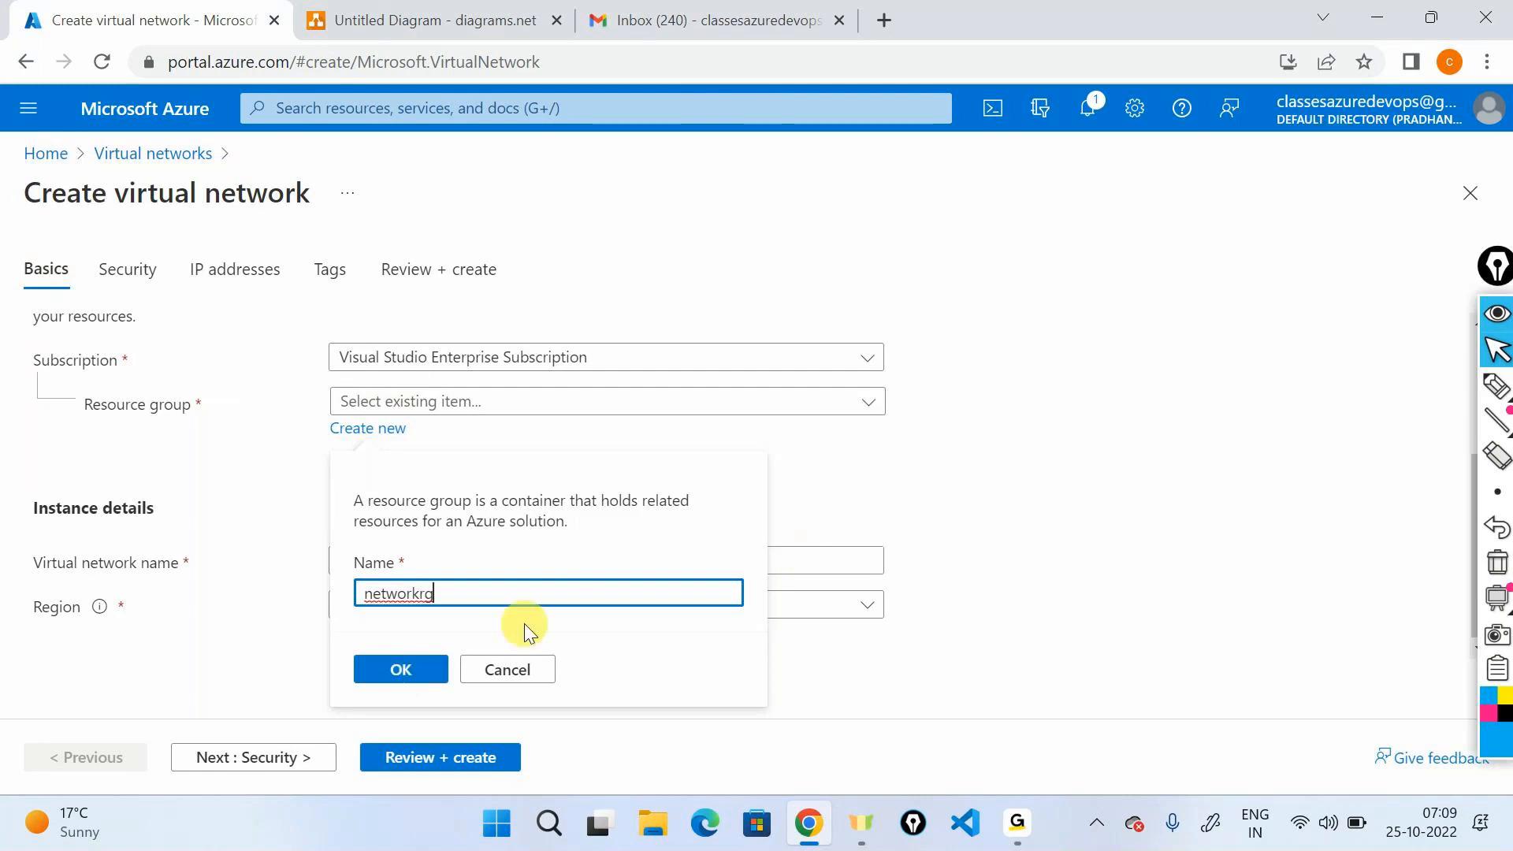
left_click(443, 669)
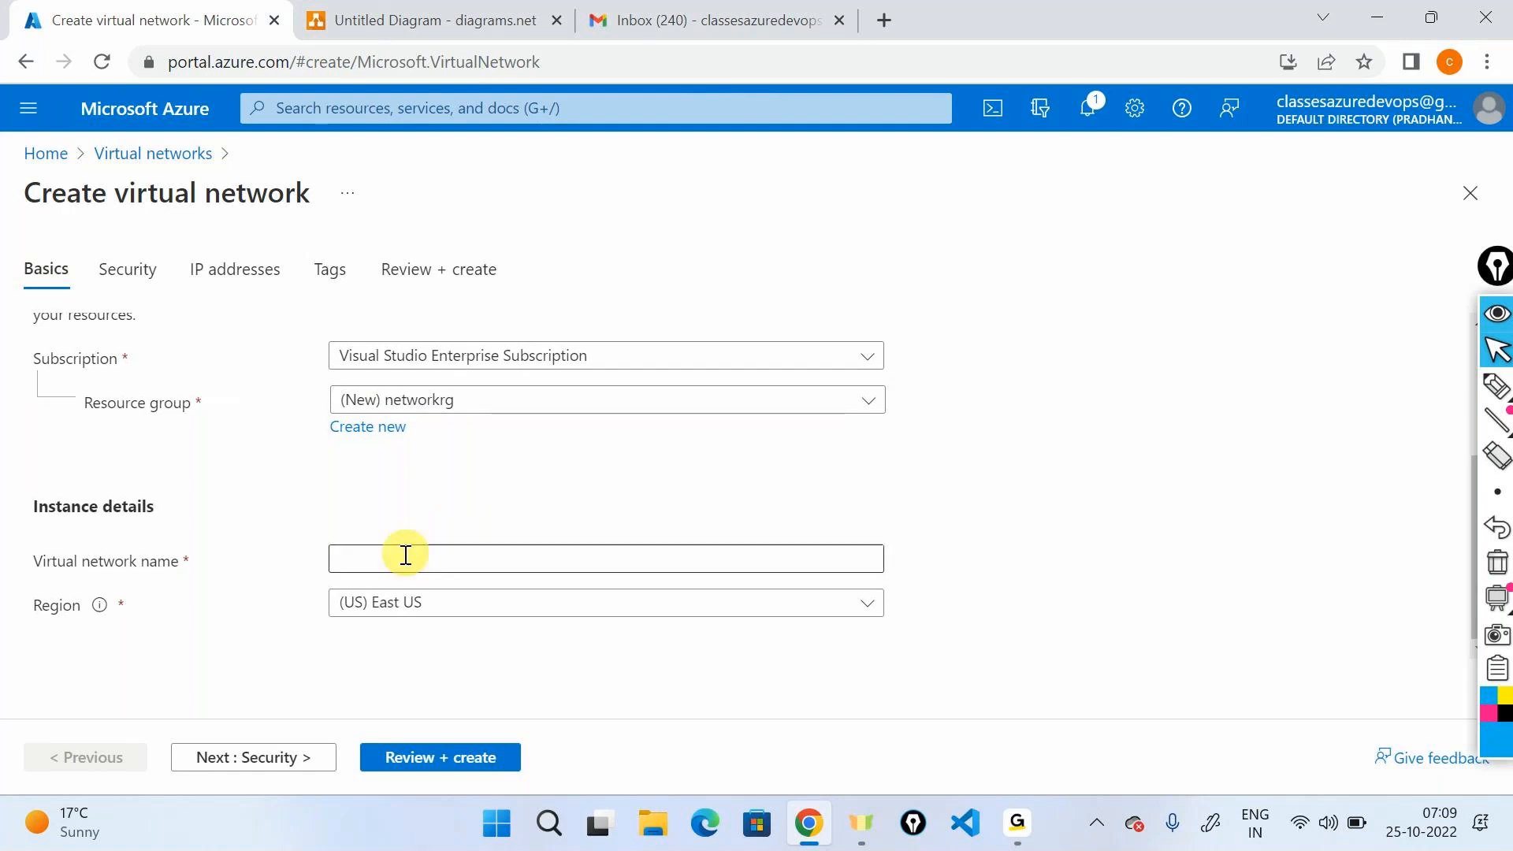
- Name the virtual network samplevnet and set its region to (US) East US 2
left_click(473, 560)
type("s")
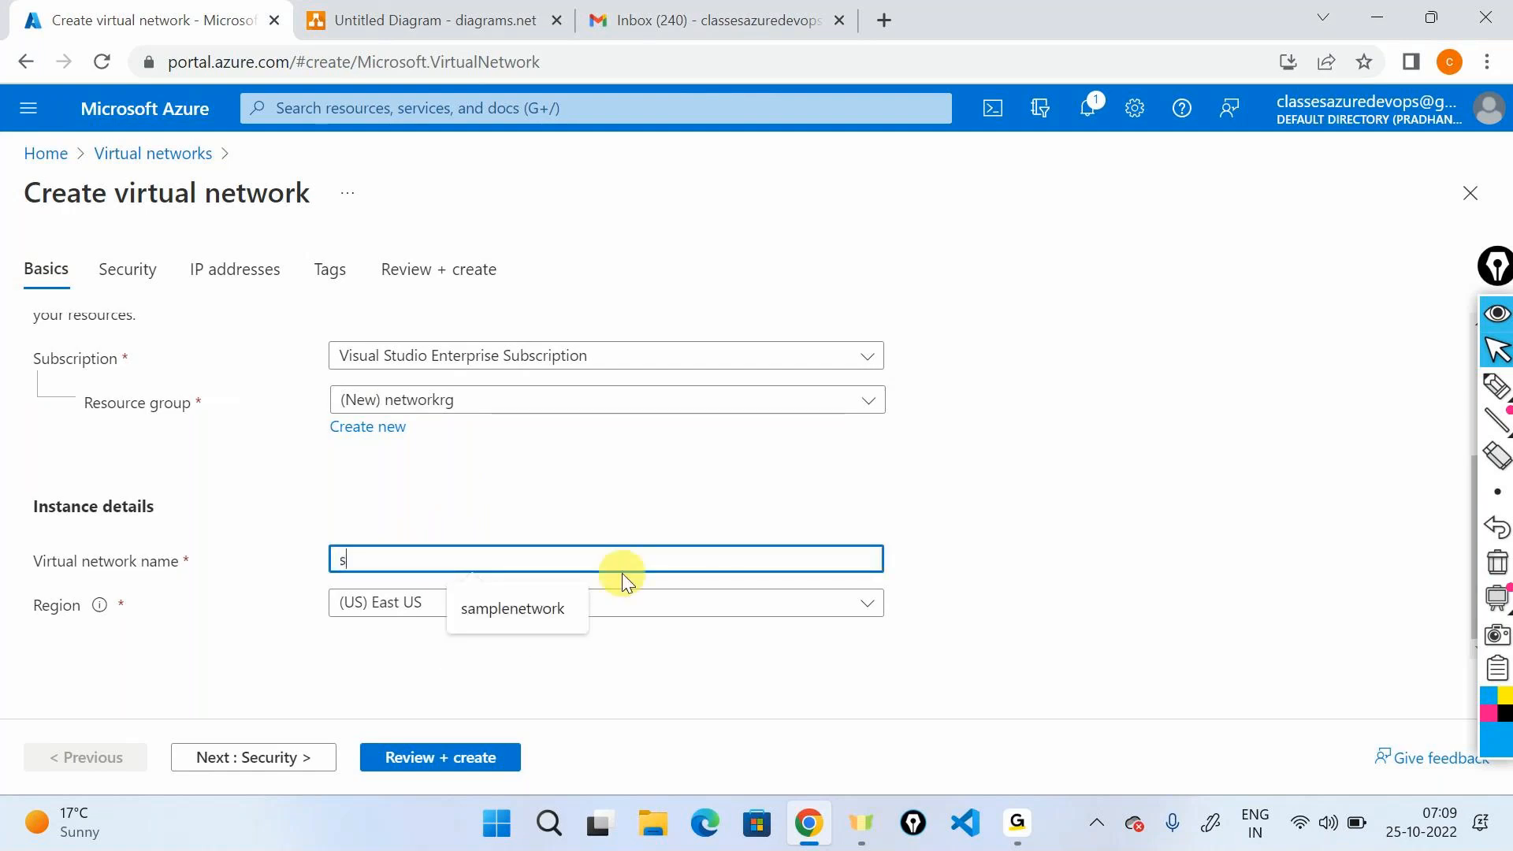
type("amplev")
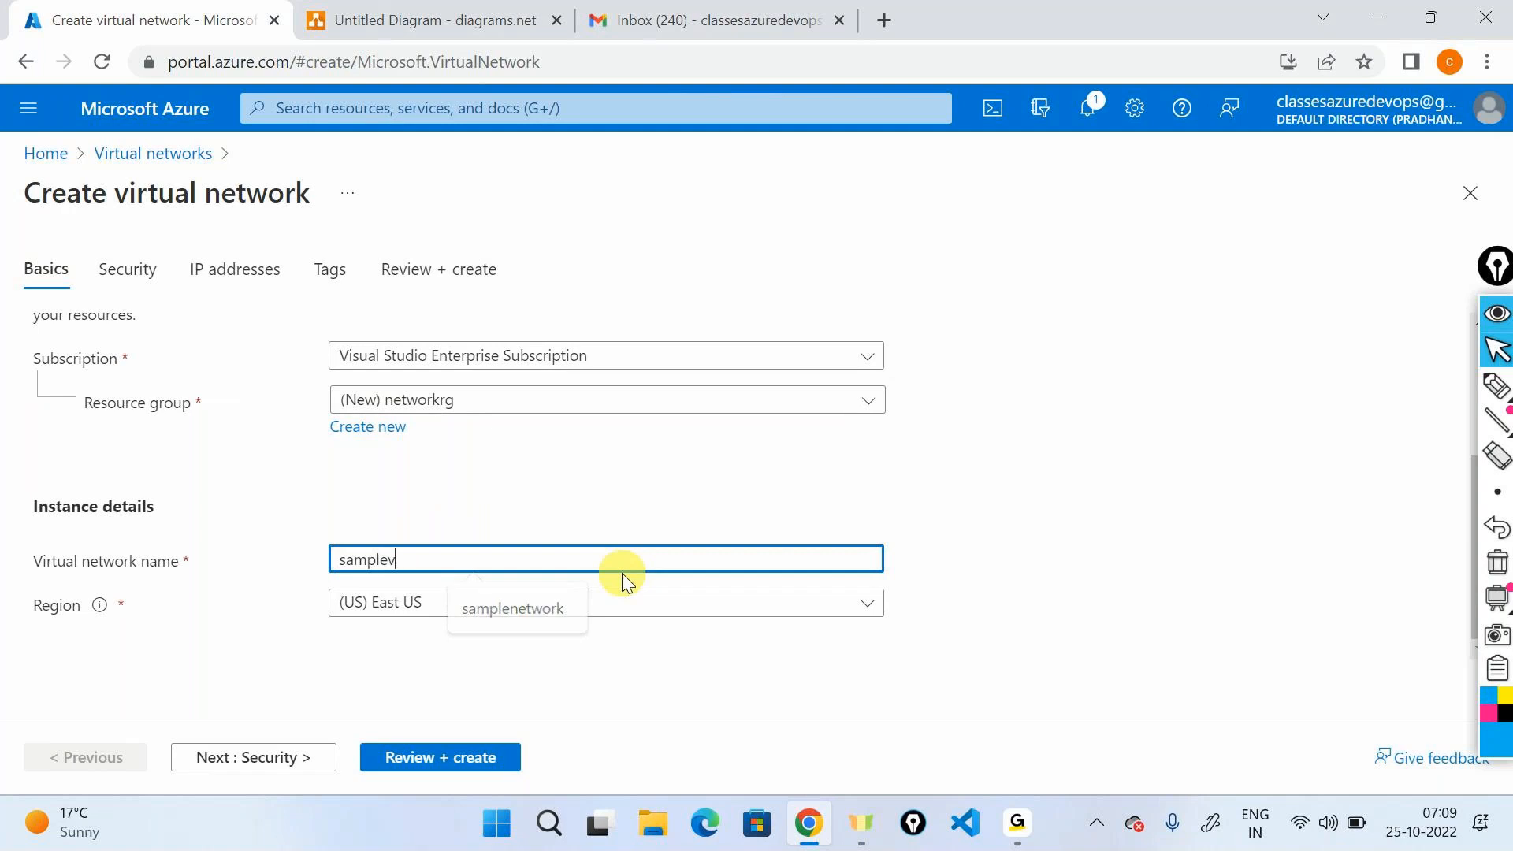
type("net")
left_click(485, 615)
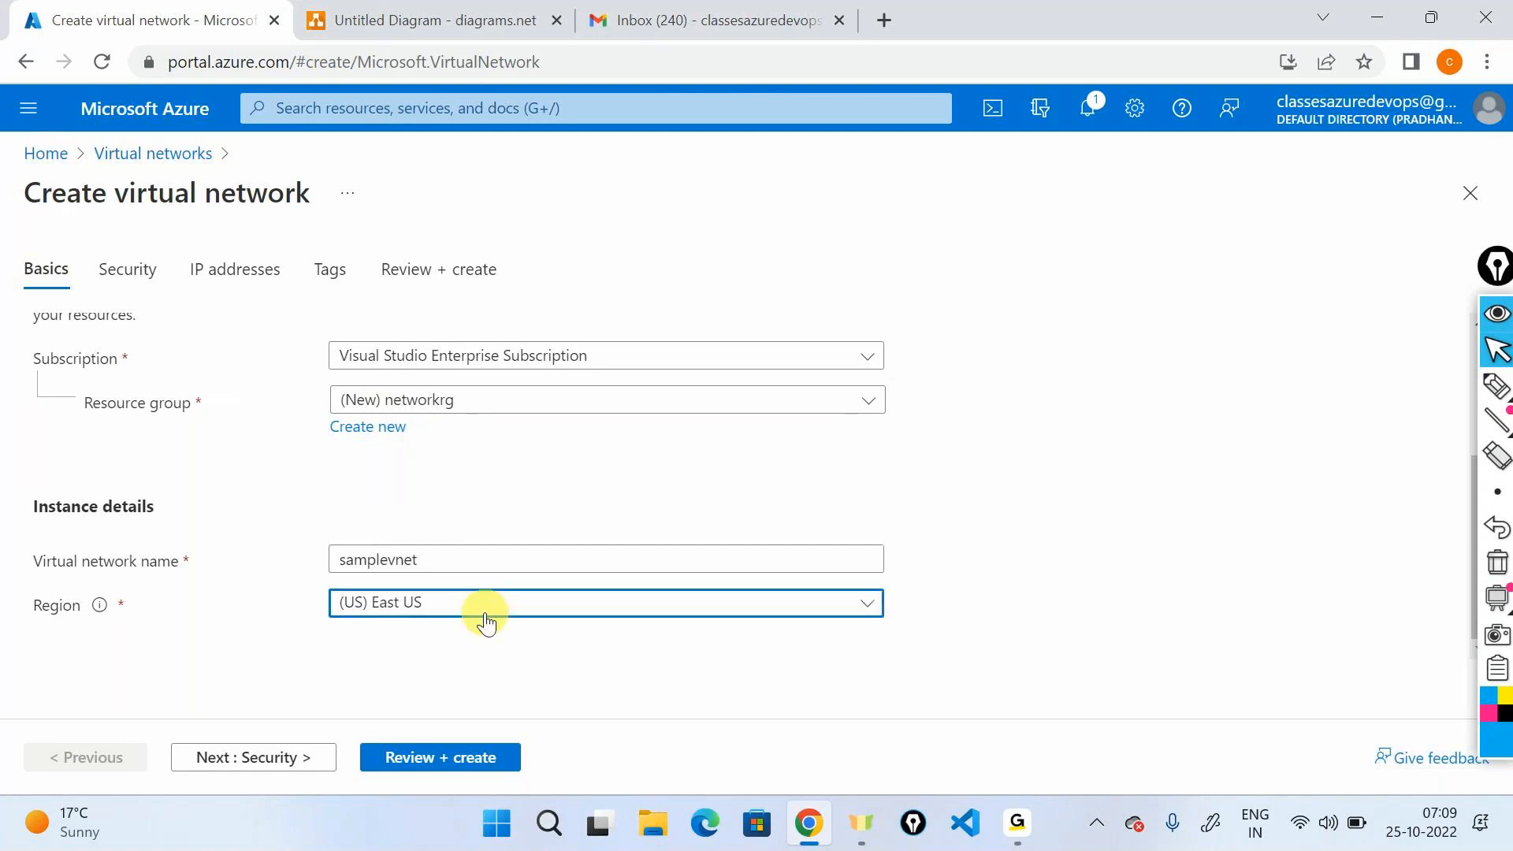
left_click(918, 553)
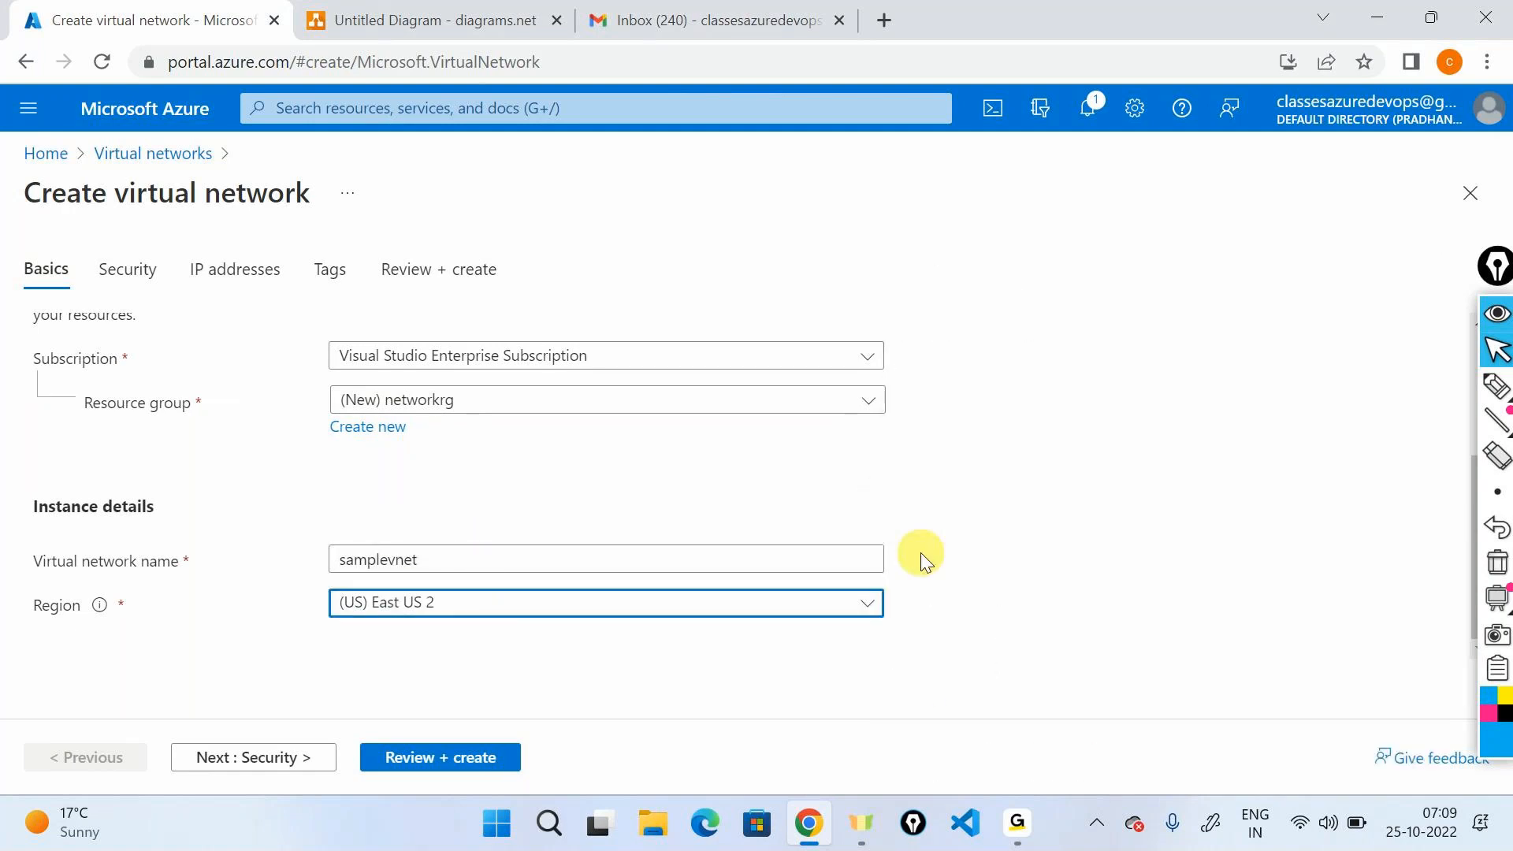
- Keep the default security and IP address settings, and validate and create the virtual network
left_click(297, 757)
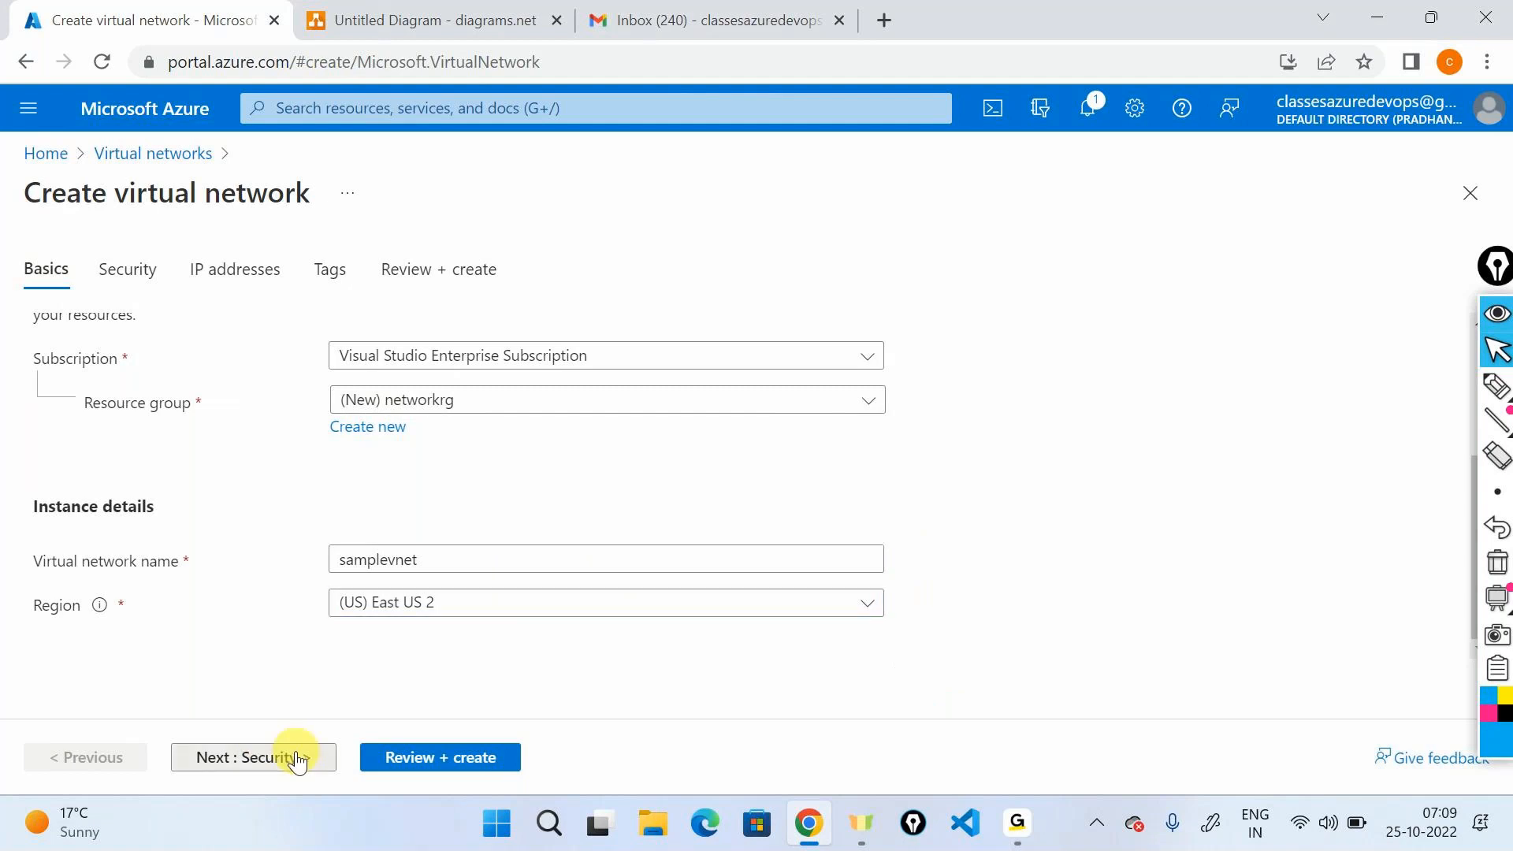
left_click(297, 757)
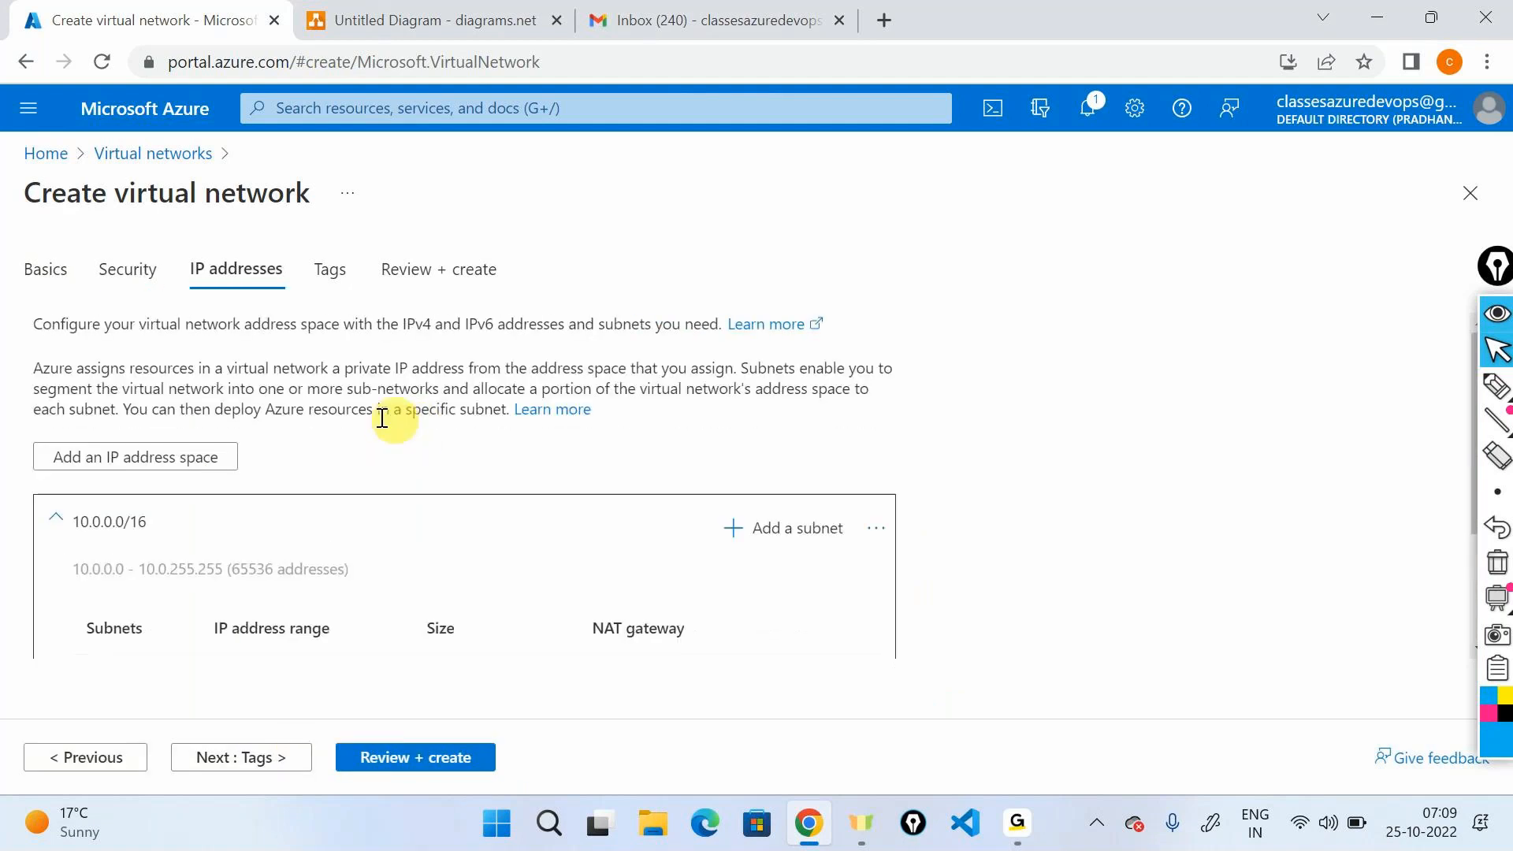
scroll(371, 419, "down", 2)
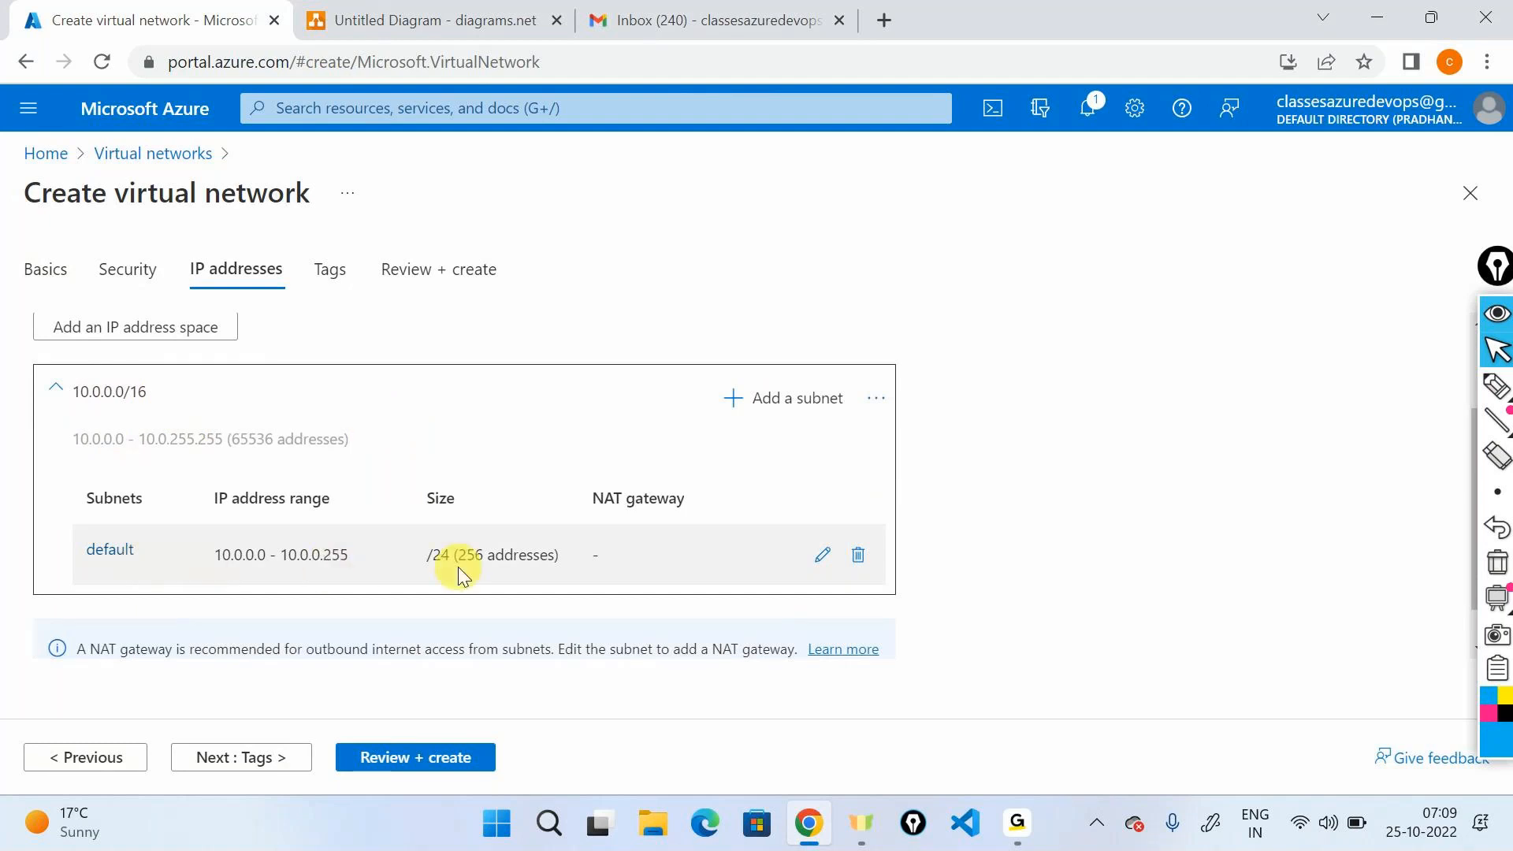
scroll(457, 566, "up", 2)
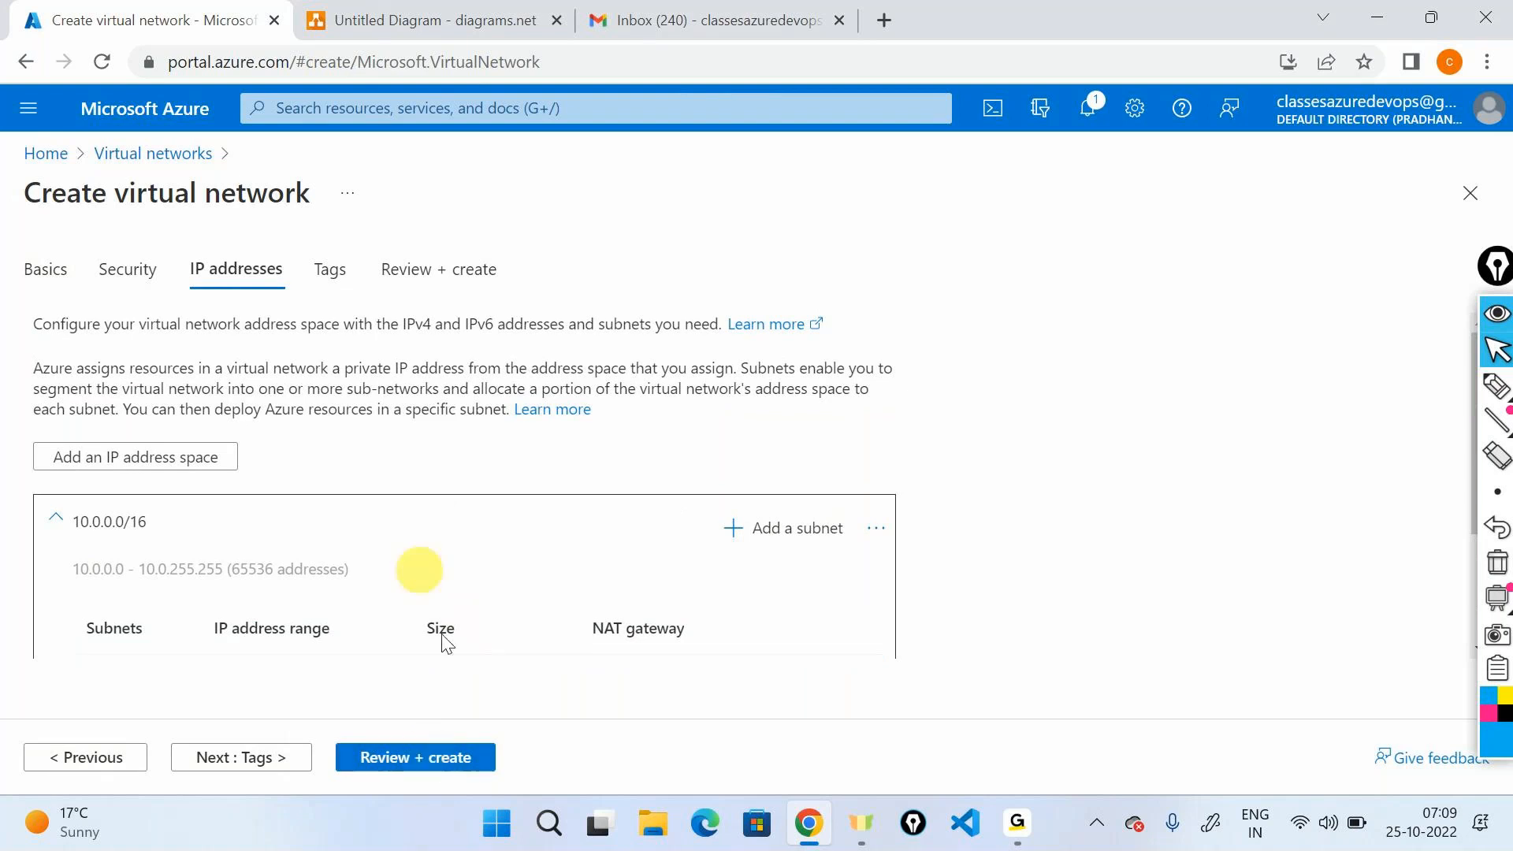
left_click(424, 757)
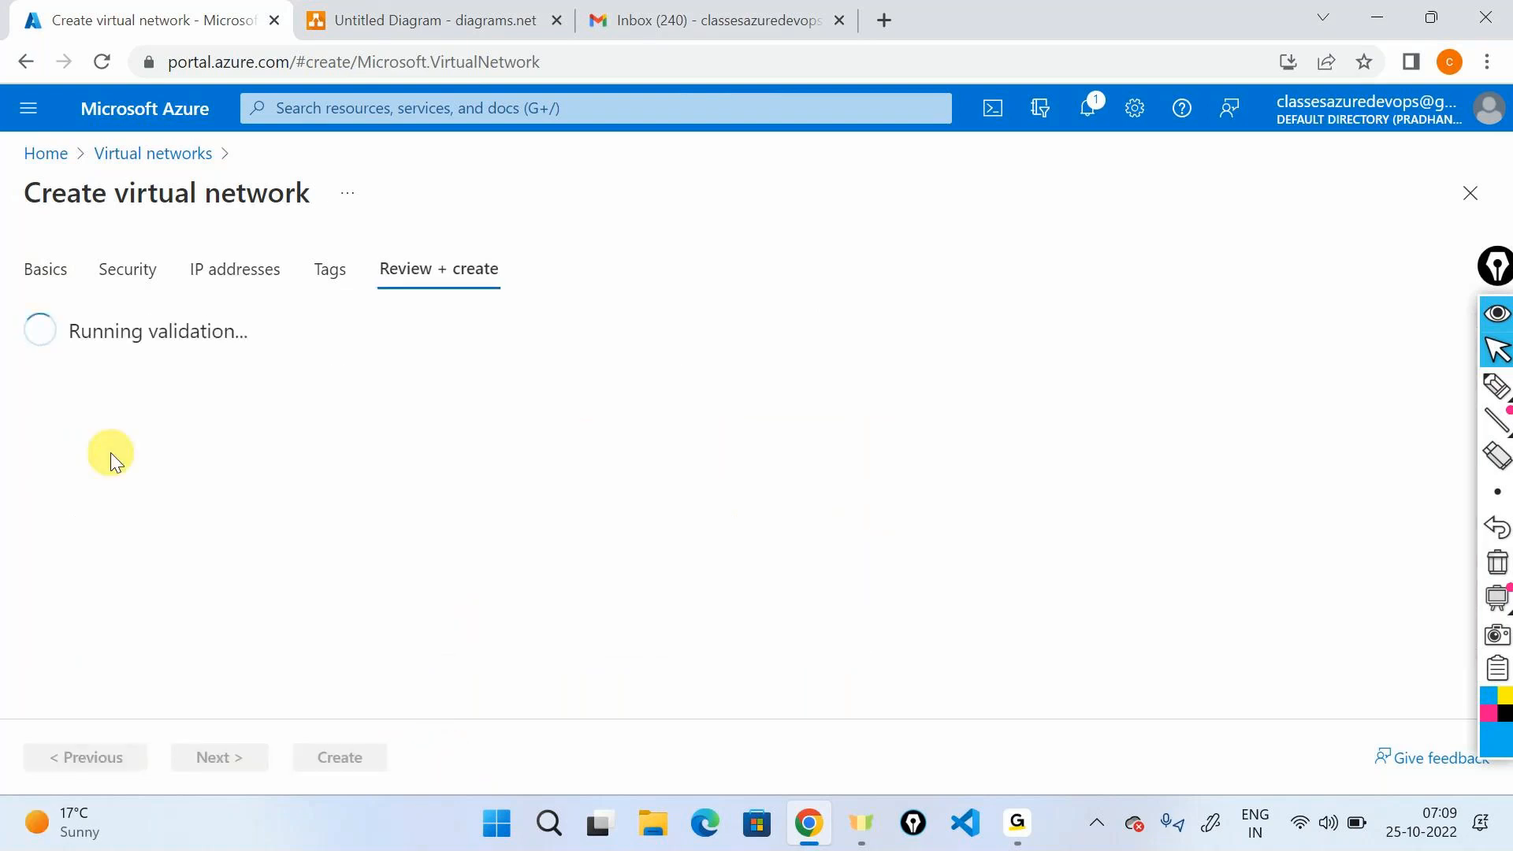
key("alt+Tab")
key("alt+Tab")
key("alt+Tab")
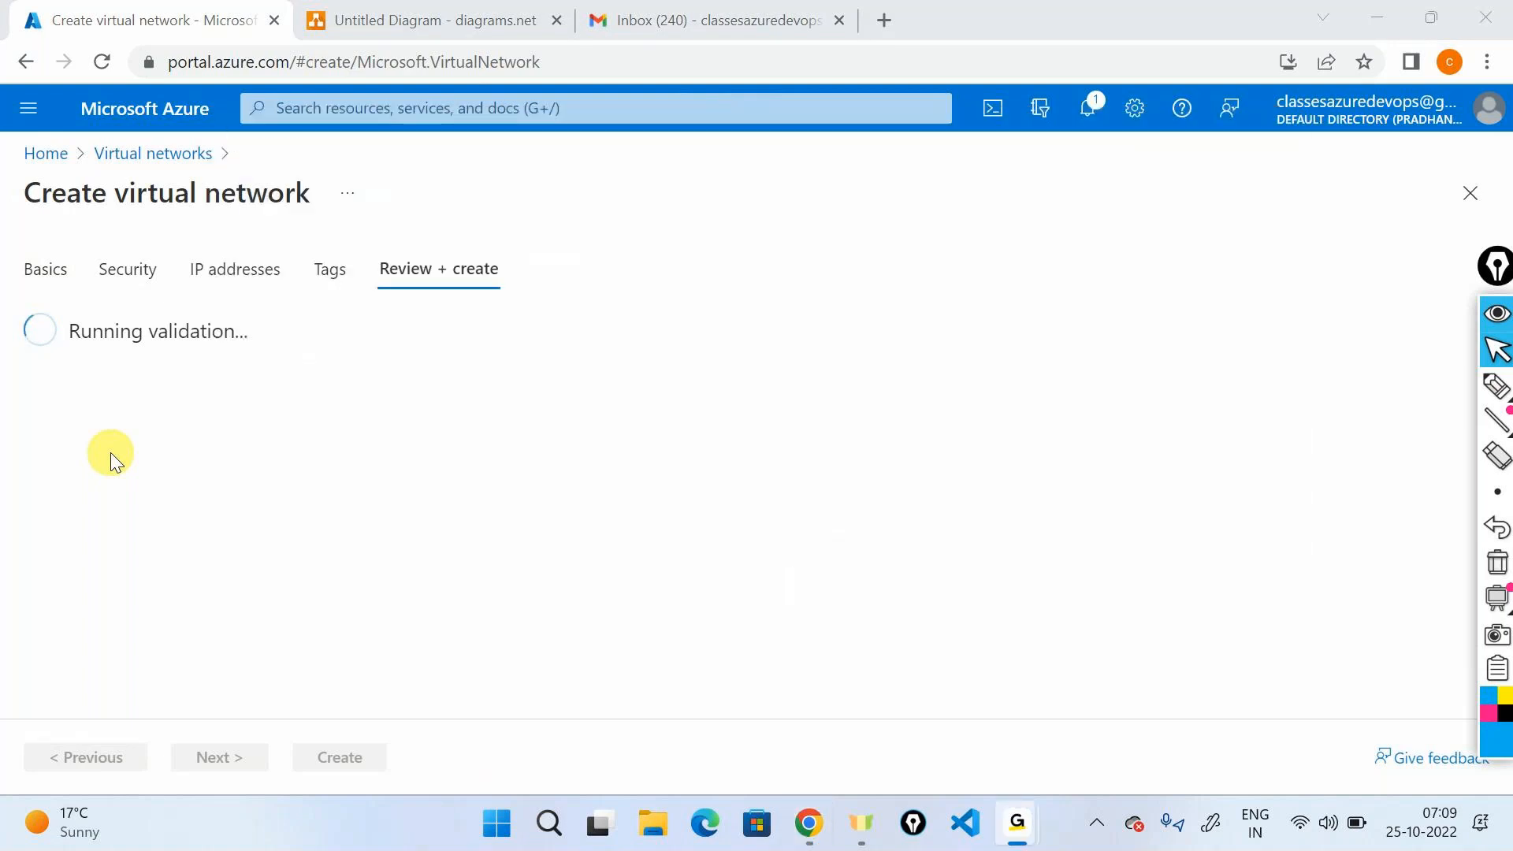
left_click(111, 454)
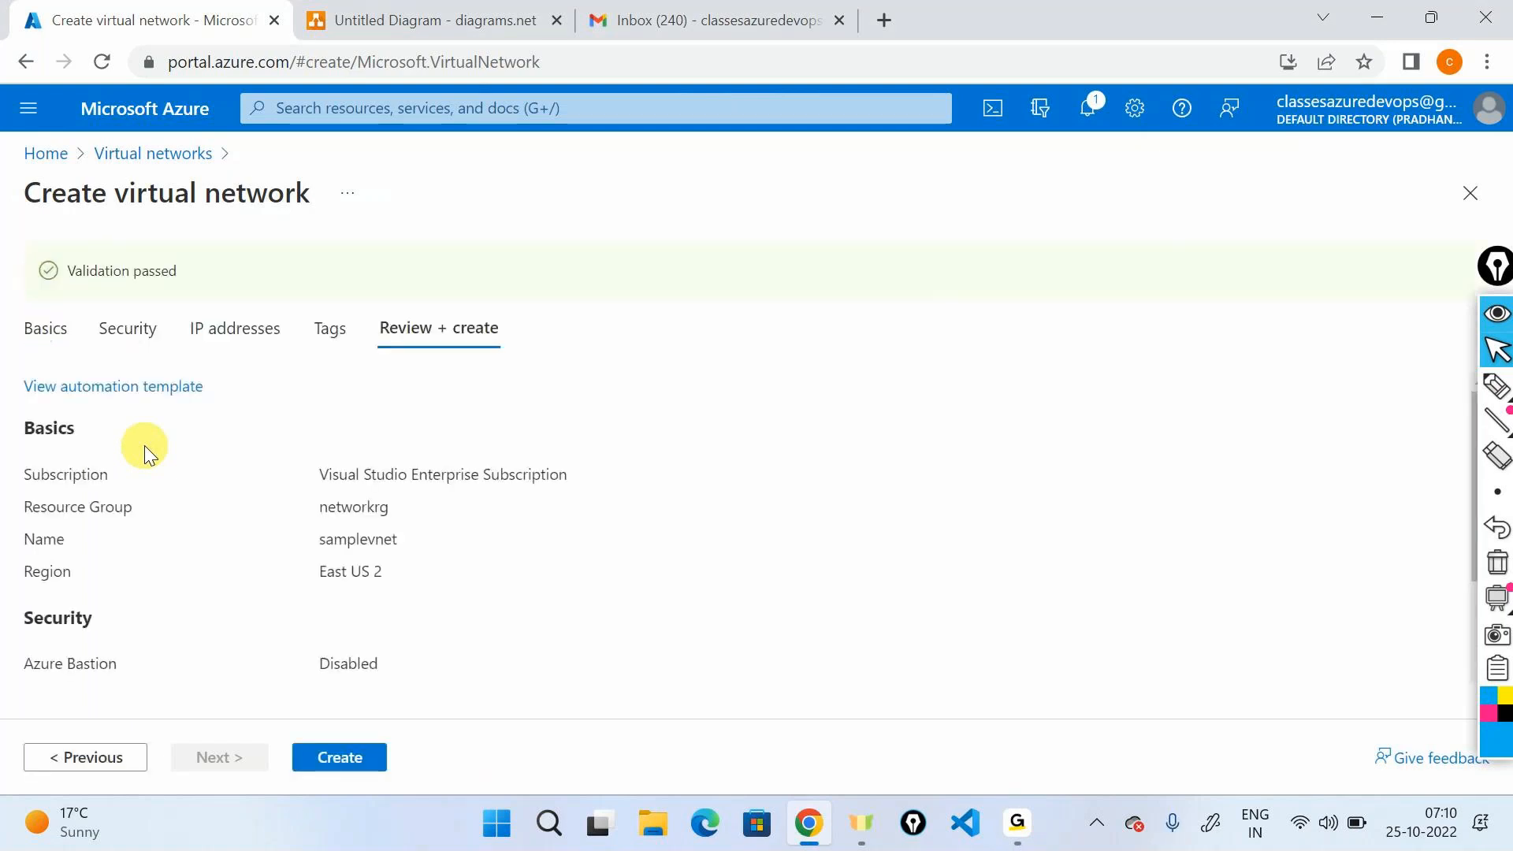
left_click(366, 759)
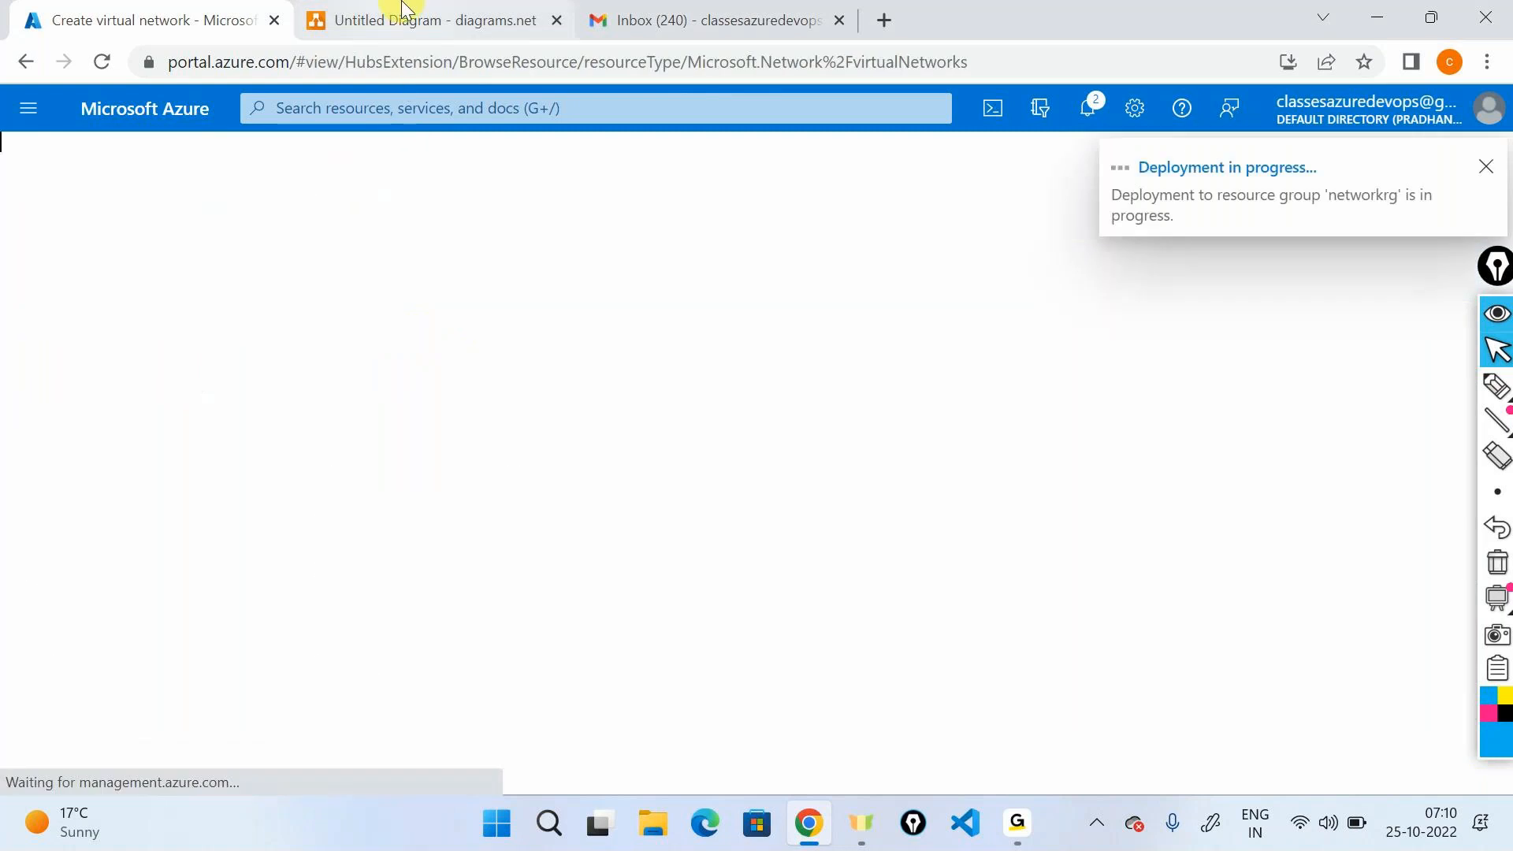
- Switch to the diagrams.net drawing and move the virtual network icon inside the large square slightly upward
left_click(403, 9)
left_click(753, 494)
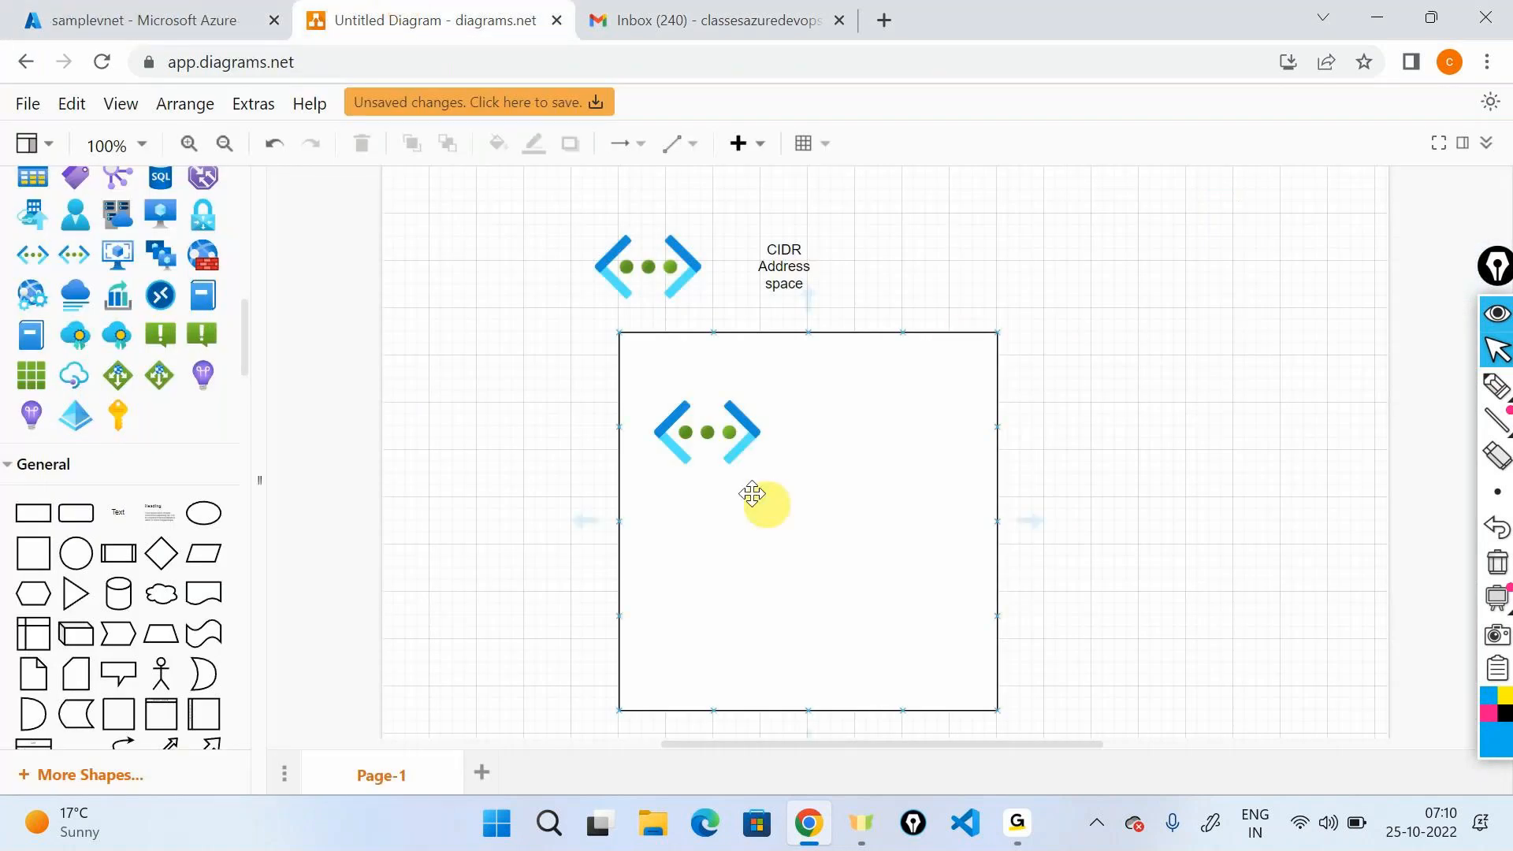
left_click_drag(703, 431, 702, 405)
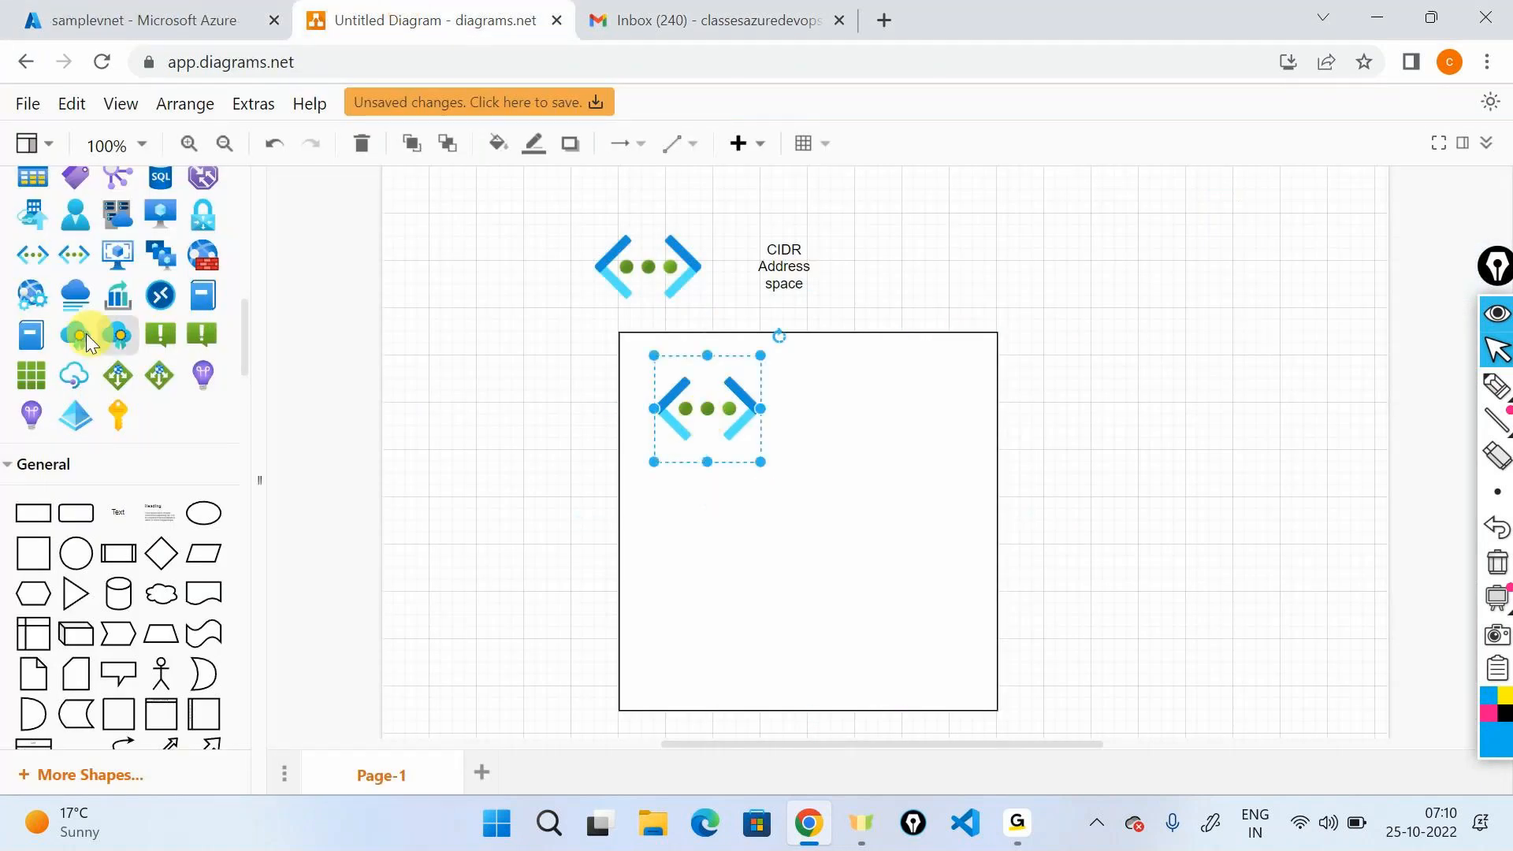
- Place a storage account icon inside the lower half of the large square, slightly right of its centre
scroll(79, 338, "up", 3)
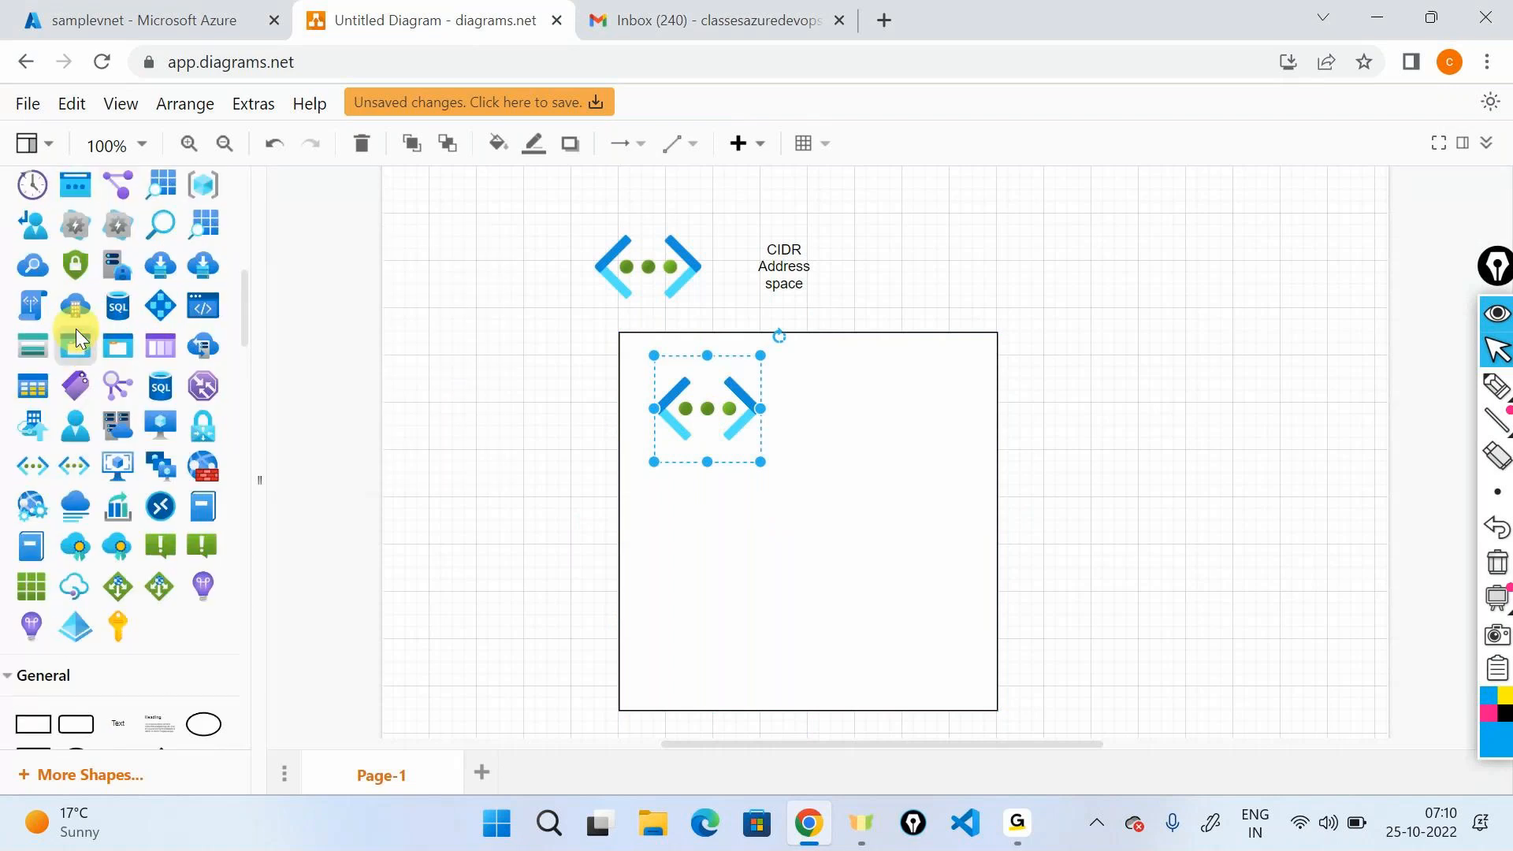
left_click_drag(75, 328, 747, 504)
left_click_drag(928, 687, 847, 617)
left_click_drag(794, 571, 823, 594)
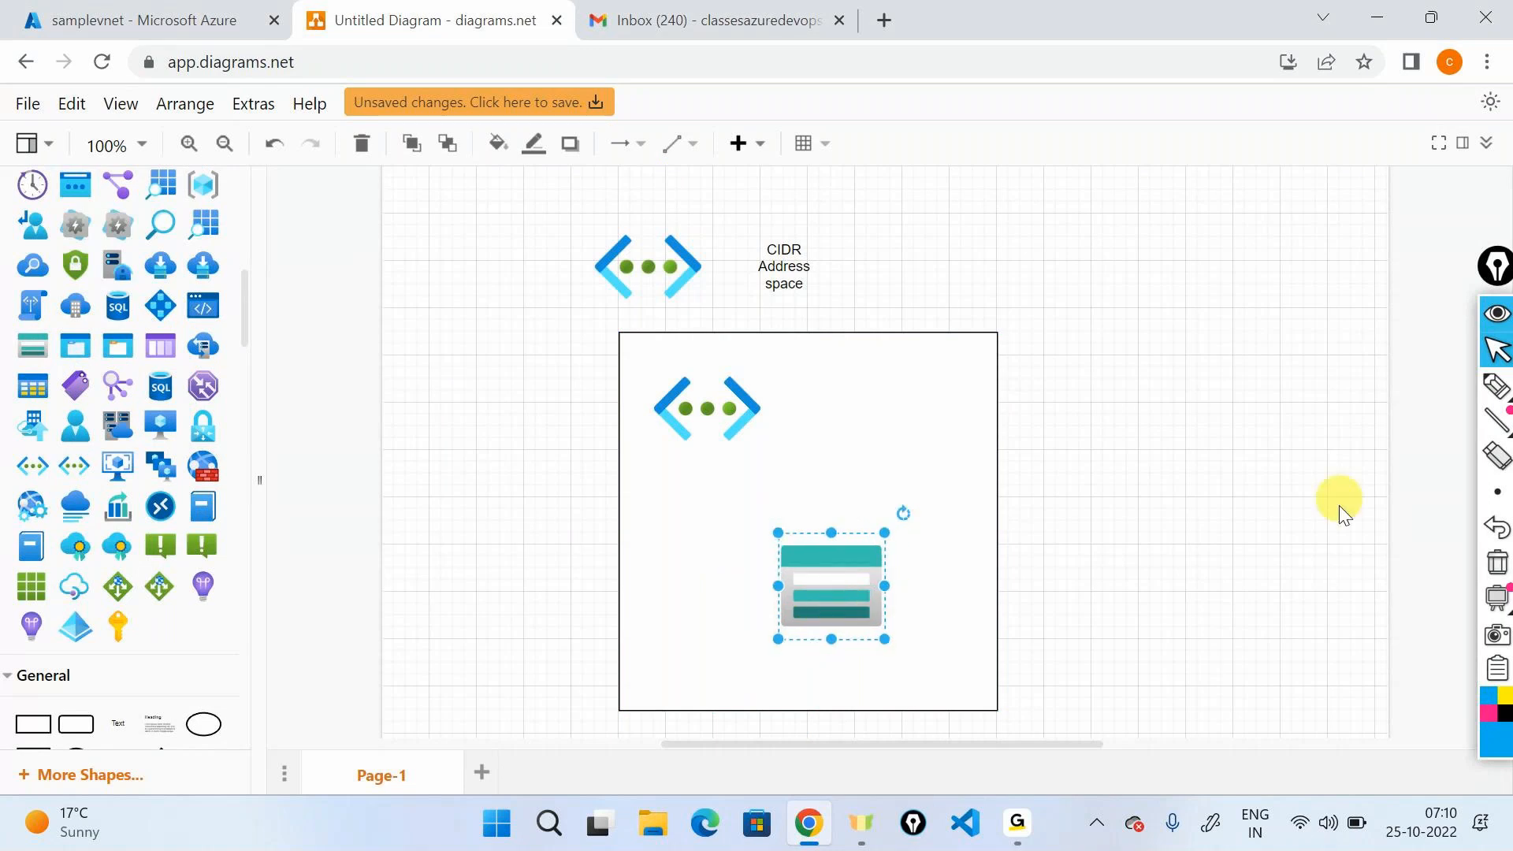
- Handwrite "Internet traffic" with the pen beside the large square's lower right and underline both words
left_click(1495, 386)
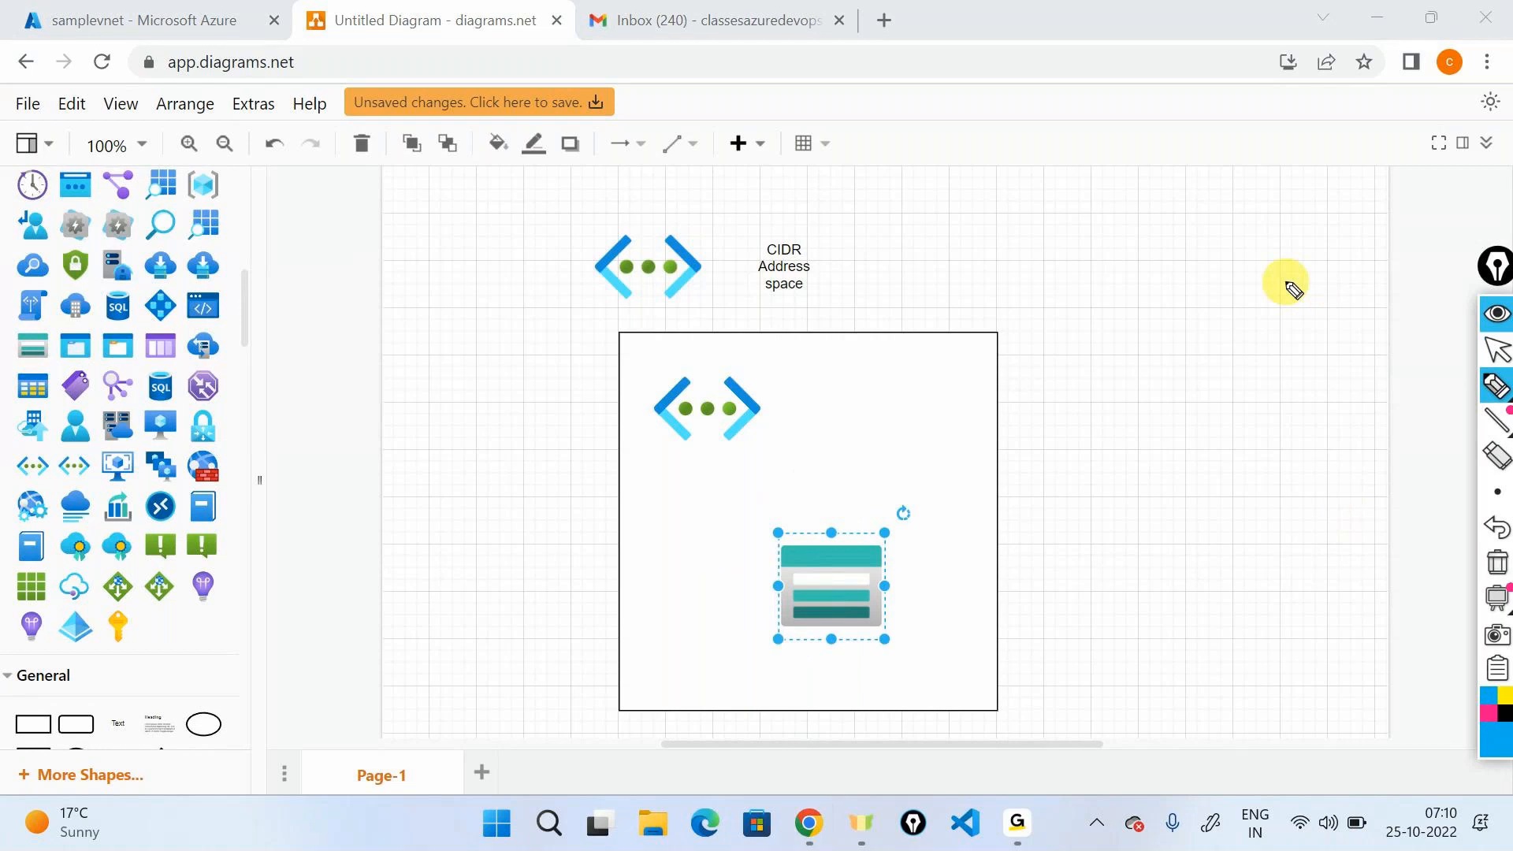
mouse_move(1185, 538)
left_mouse_down()
mouse_move(1182, 581)
mouse_move(1334, 543)
mouse_move(1269, 615)
mouse_move(1387, 622)
left_mouse_up()
left_click(1366, 583)
left_click_drag(1205, 583, 1307, 581)
left_click_drag(1258, 660, 1344, 661)
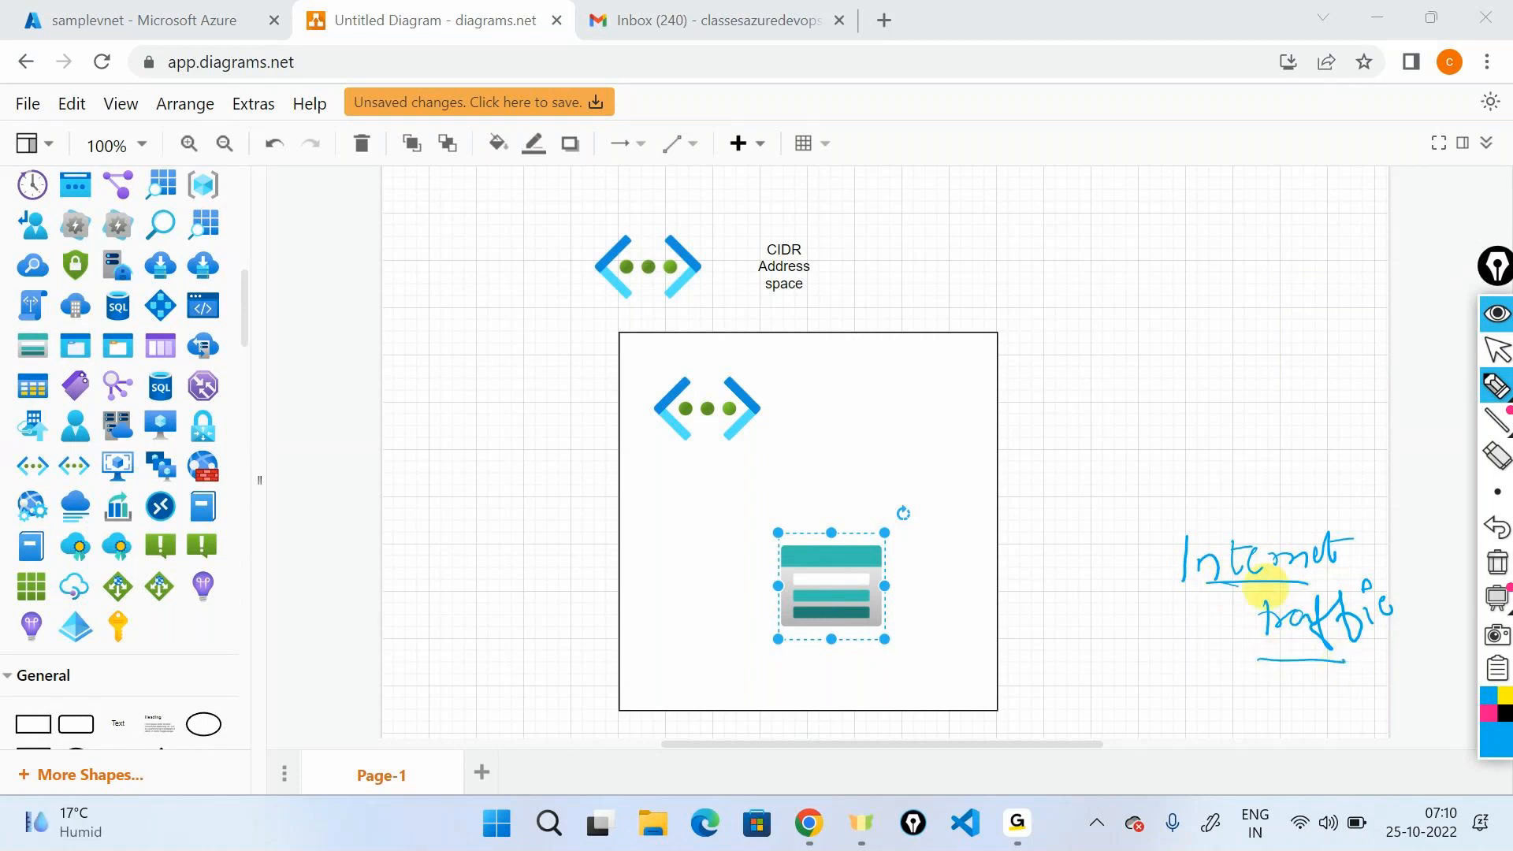
- Sketch a computer with a circled "IP" label and arrows to and from the large square, and clear all pen annotations
mouse_move(1274, 402)
left_mouse_down()
mouse_move(1317, 446)
mouse_move(1327, 405)
mouse_move(1276, 452)
mouse_move(1314, 438)
mouse_move(1063, 432)
mouse_move(1006, 449)
mouse_move(1016, 431)
left_mouse_up()
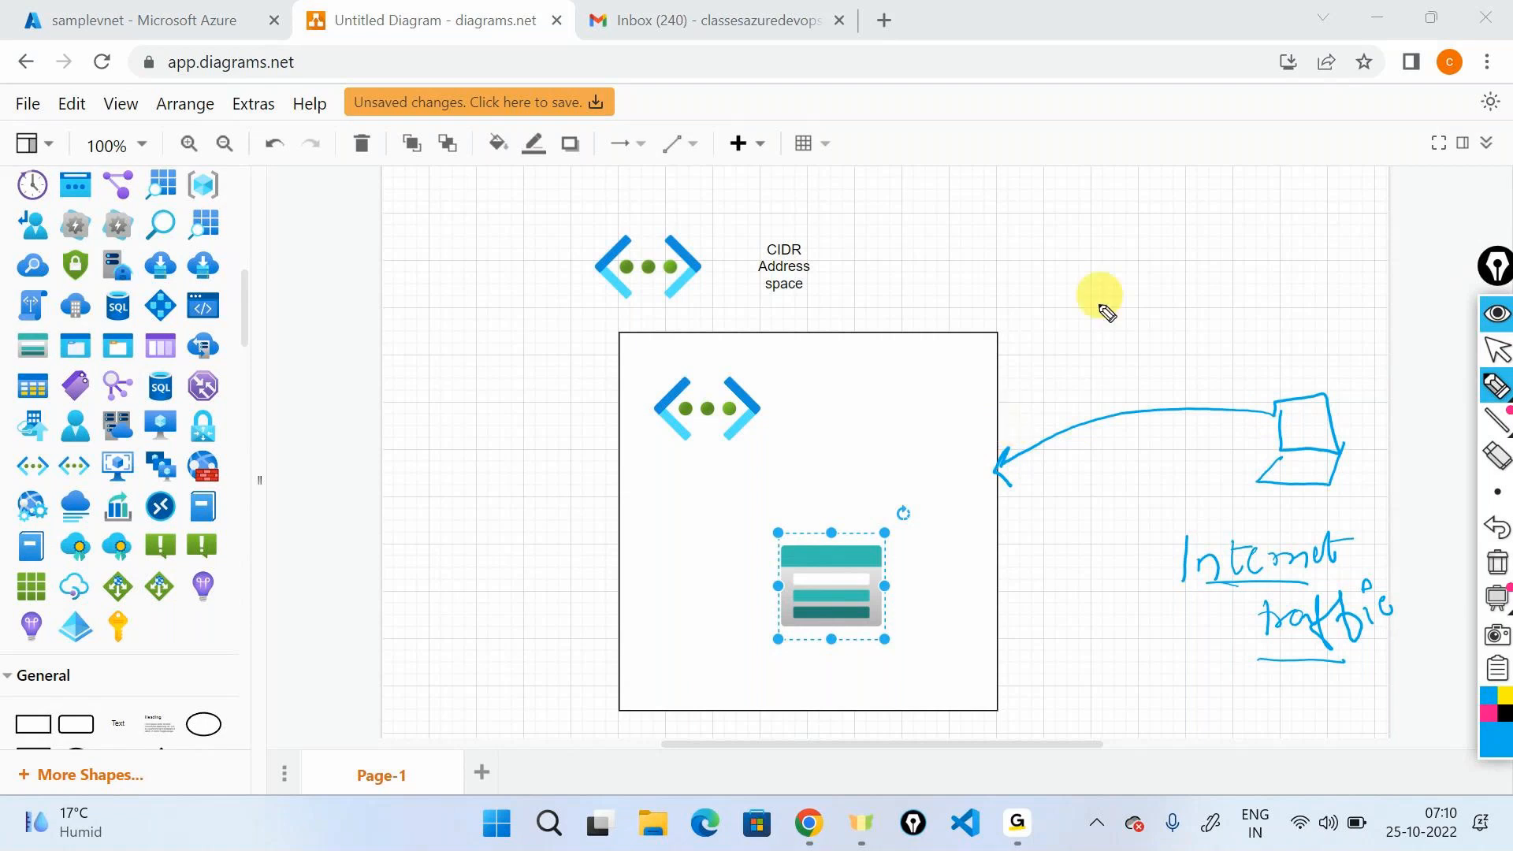
mouse_move(1005, 524)
left_mouse_down()
mouse_move(1175, 496)
mouse_move(1214, 423)
left_mouse_up()
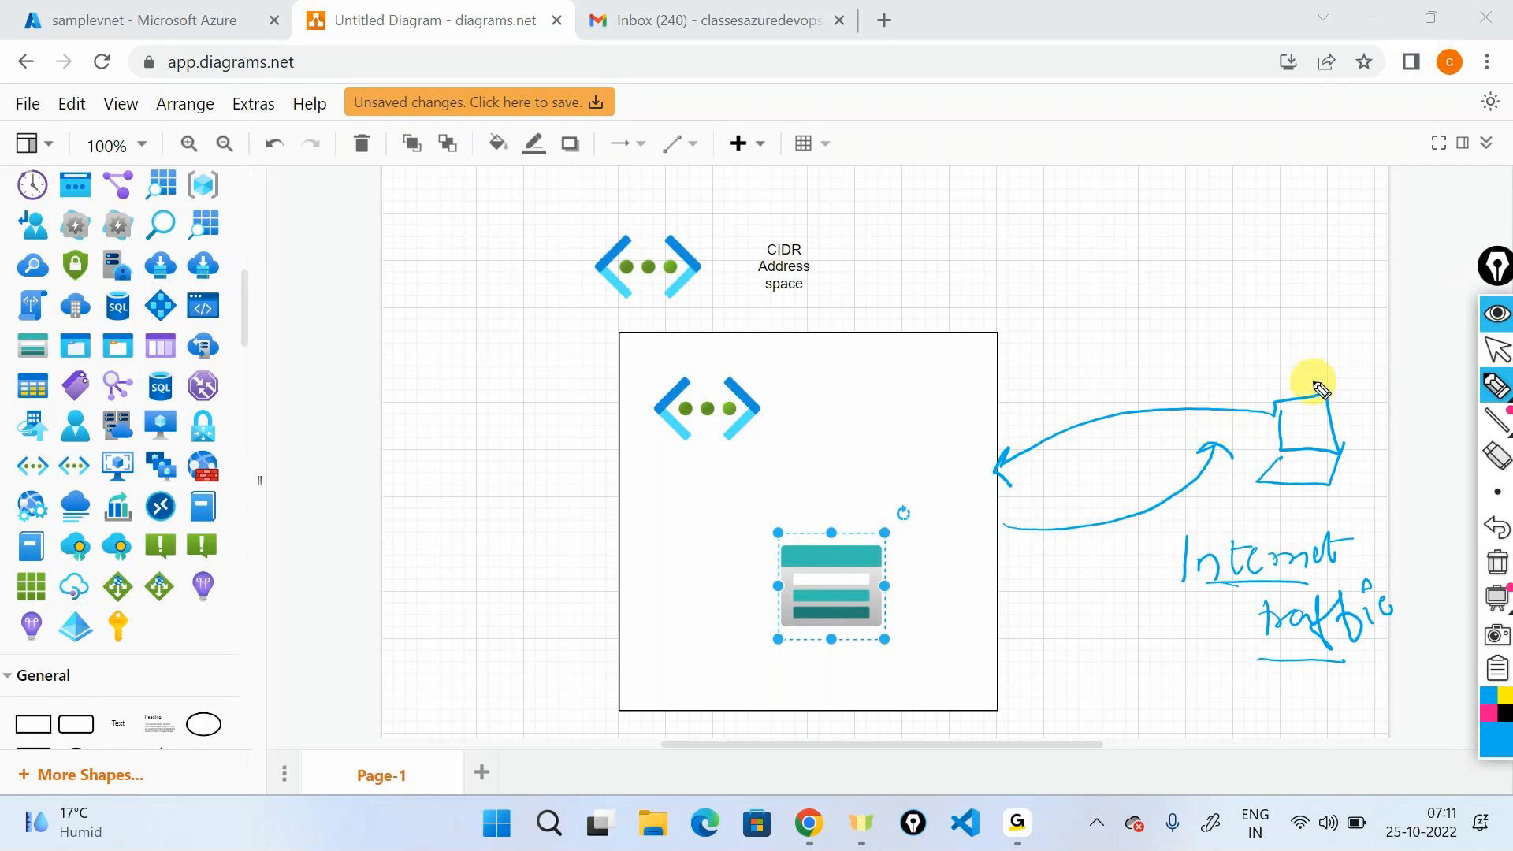
mouse_move(1310, 365)
left_mouse_down()
mouse_move(1287, 319)
mouse_move(1261, 315)
left_mouse_up()
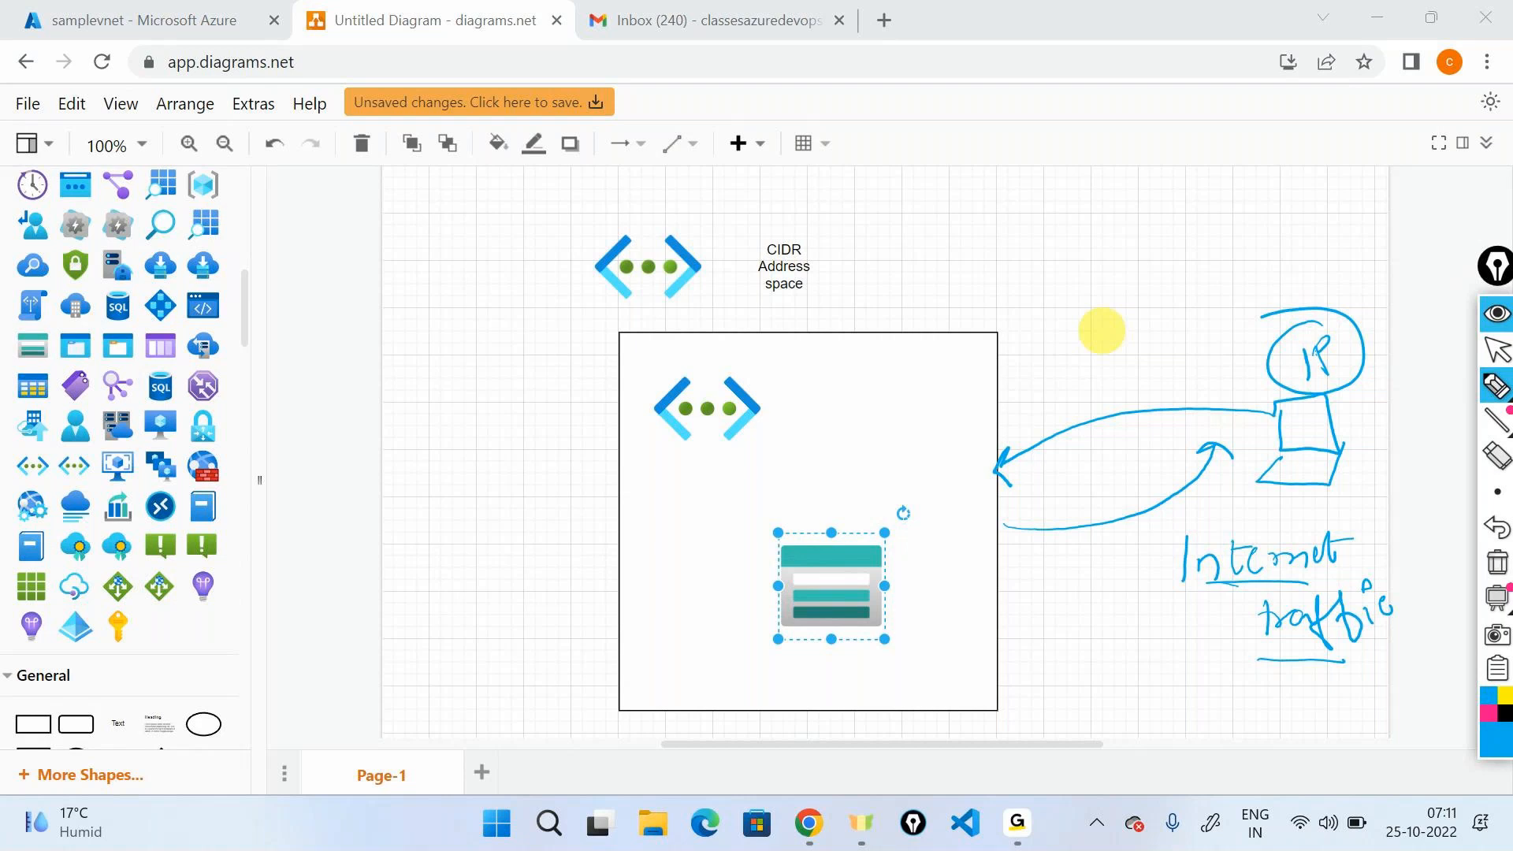
left_click(1496, 564)
left_click(1496, 351)
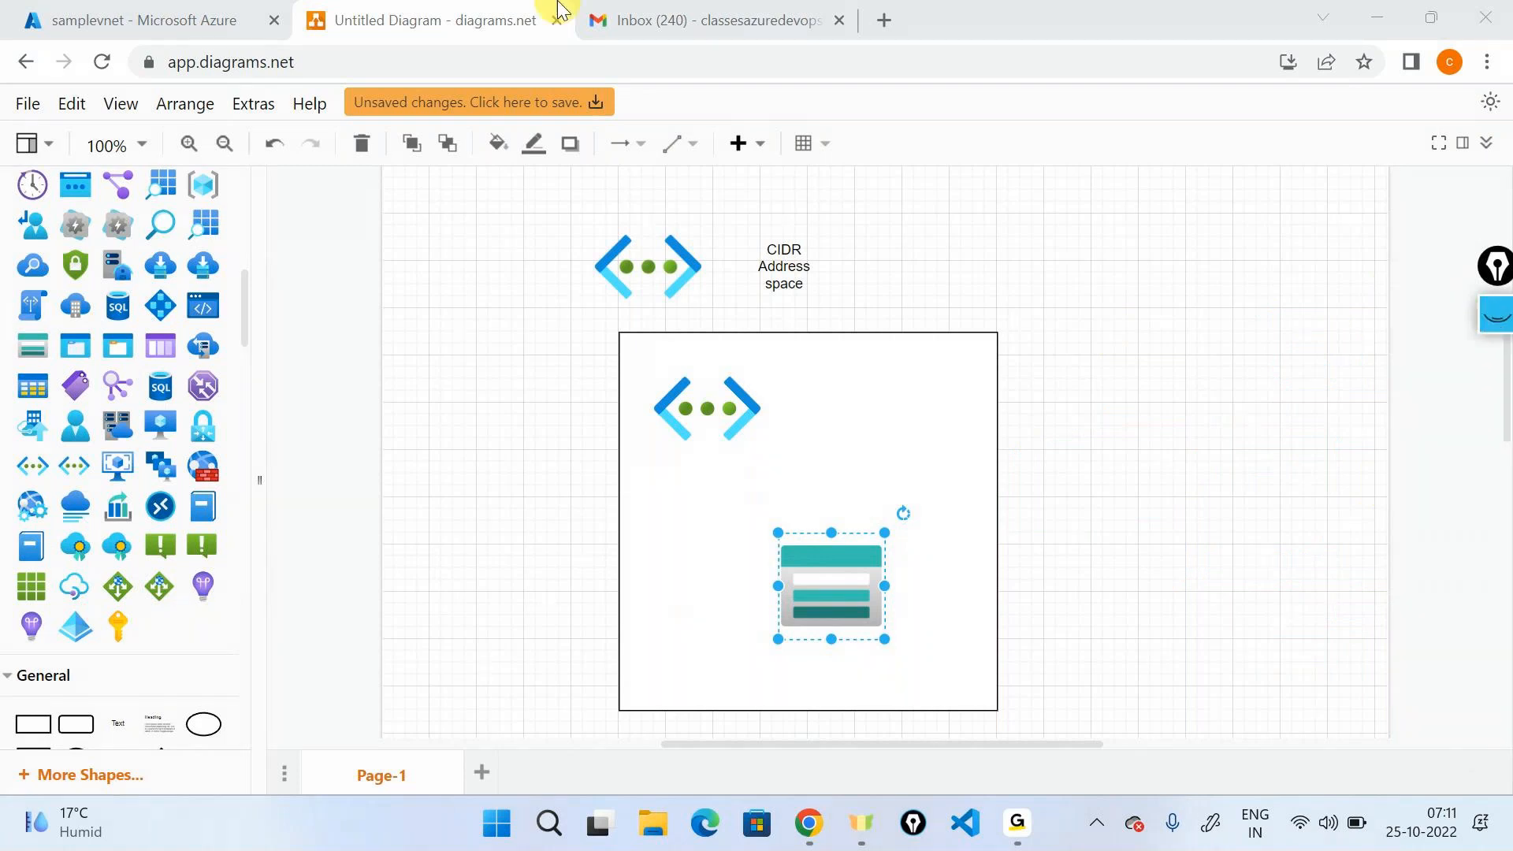
- Switch to the Azure portal and examine the address space and subnets of samplevnet
left_click(270, 10)
left_click(462, 544)
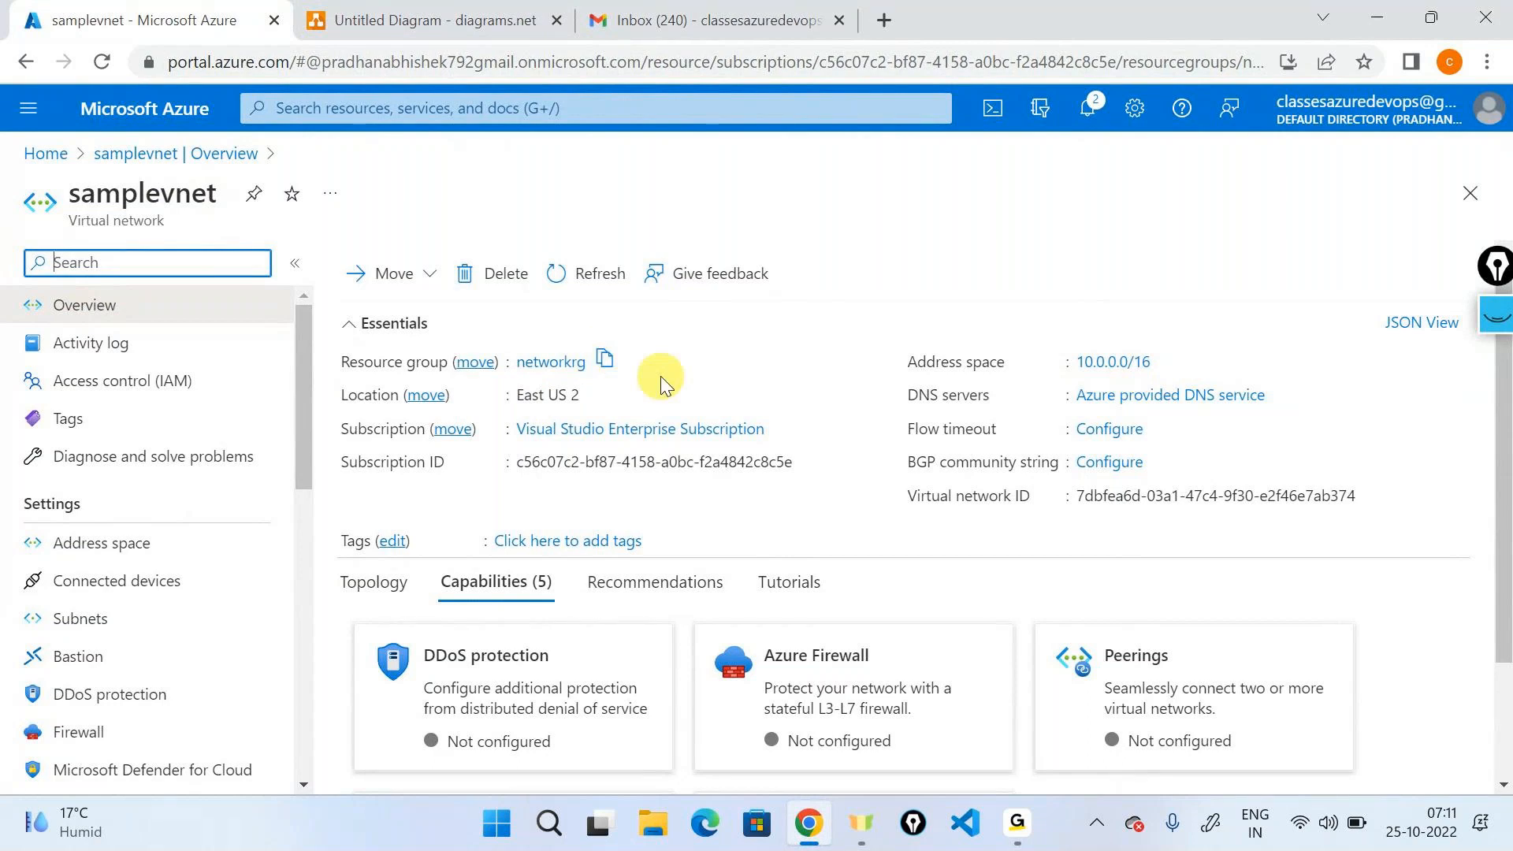
left_click(168, 549)
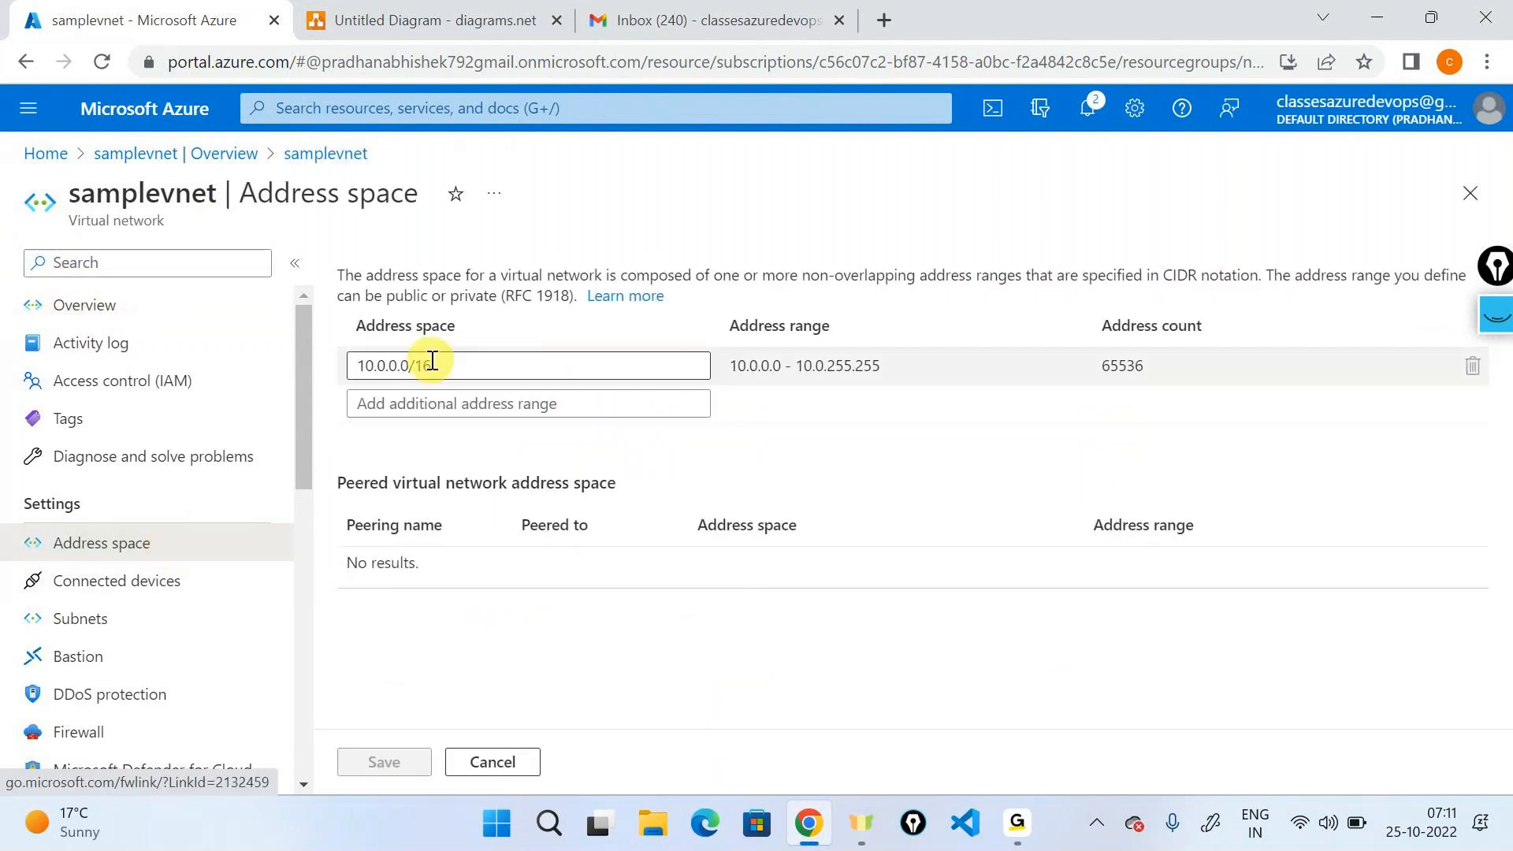
left_click_drag(449, 365, 304, 384)
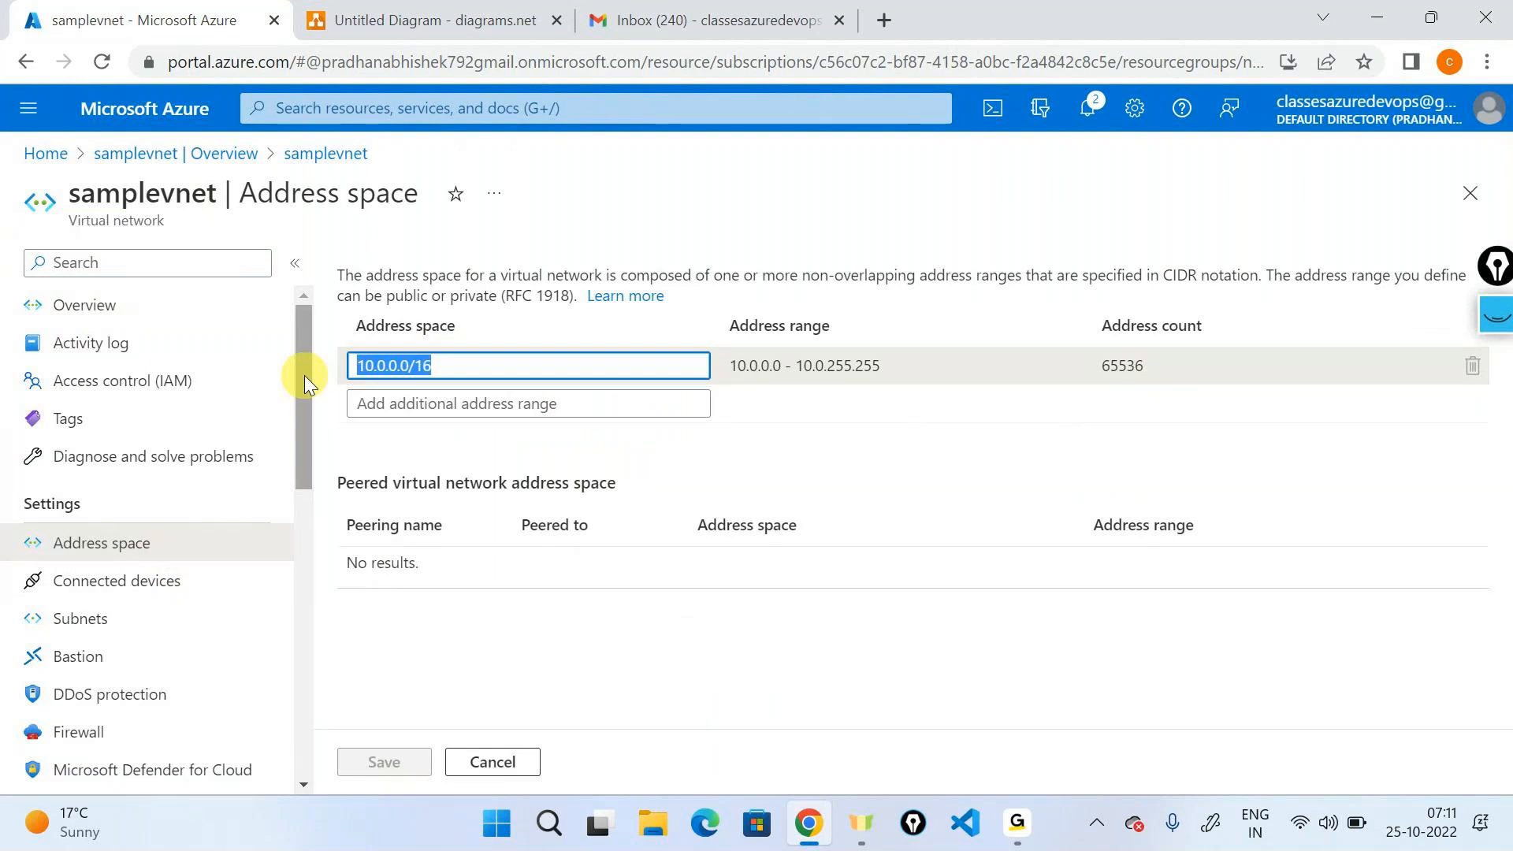
left_click(167, 619)
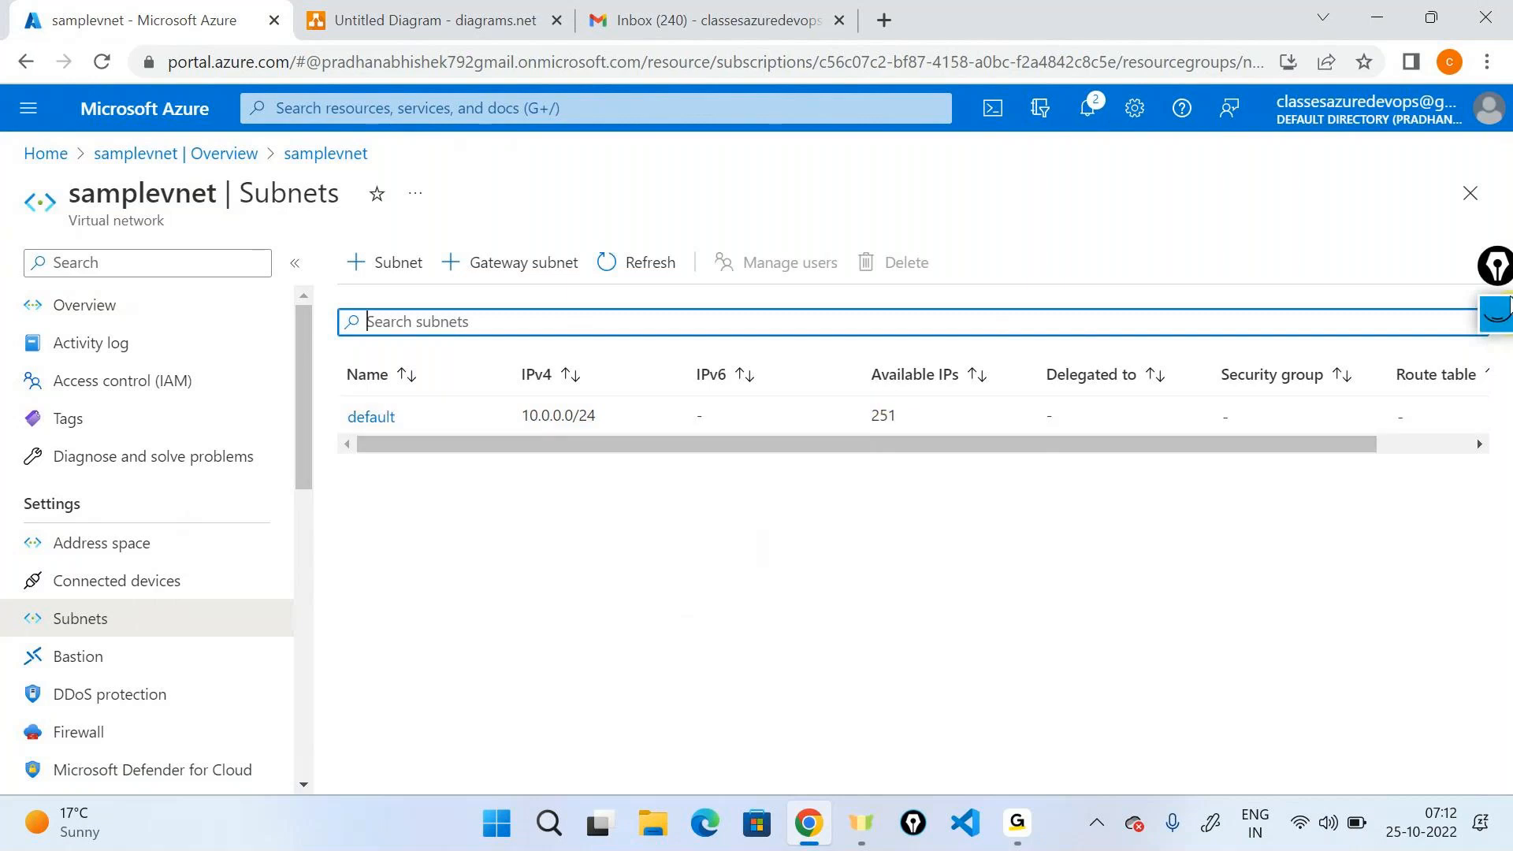
- Handwrite "256 - 5 = 251" below the subnet list, circle 251, and clear all pen annotations
left_click(1493, 315)
left_click(1496, 386)
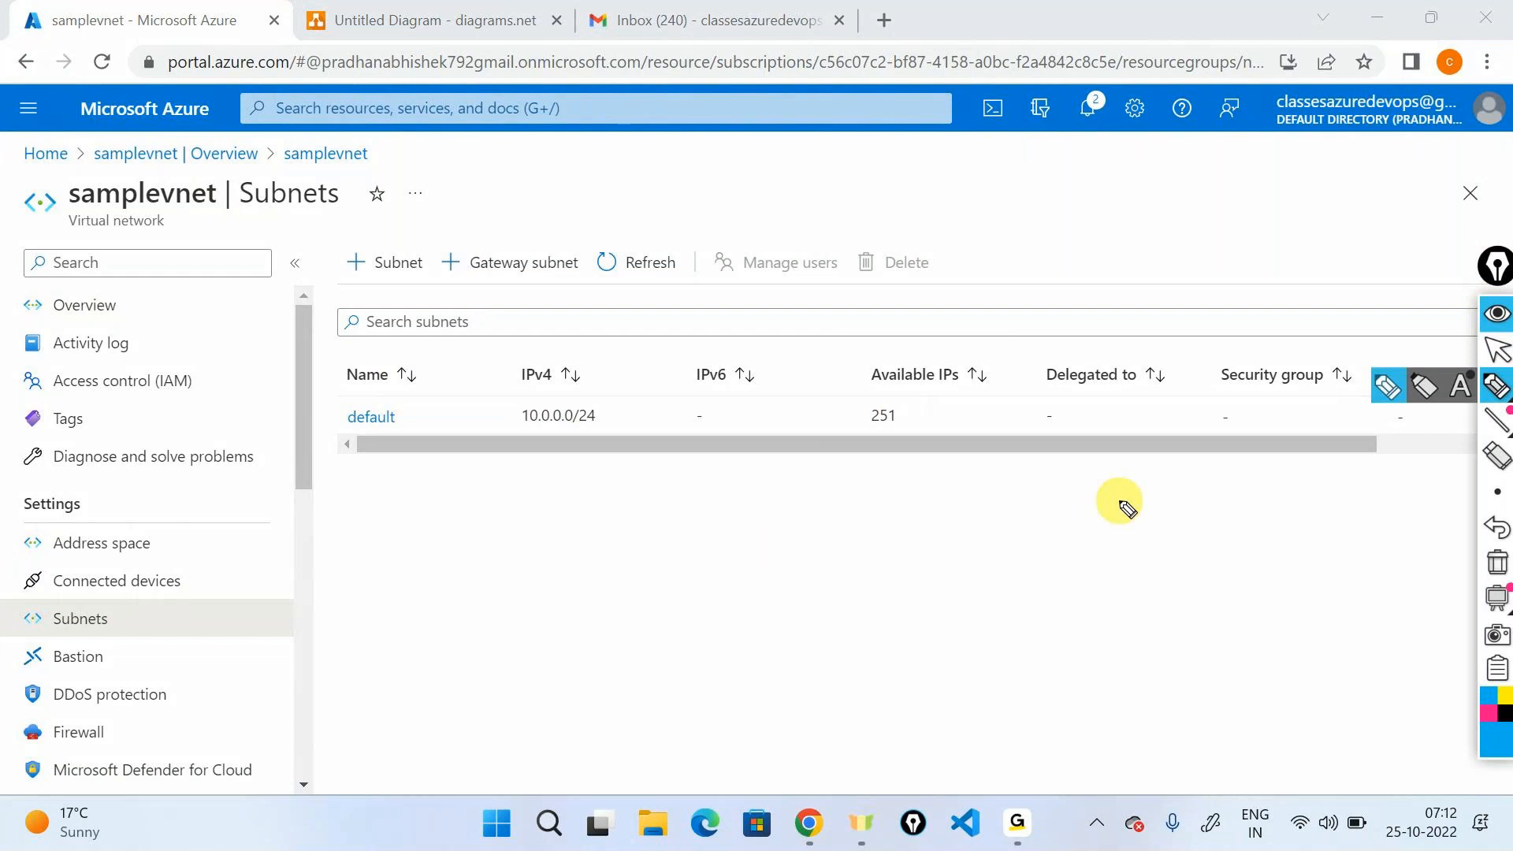
mouse_move(890, 504)
left_mouse_down()
mouse_move(906, 534)
mouse_move(919, 513)
mouse_move(961, 526)
left_mouse_up()
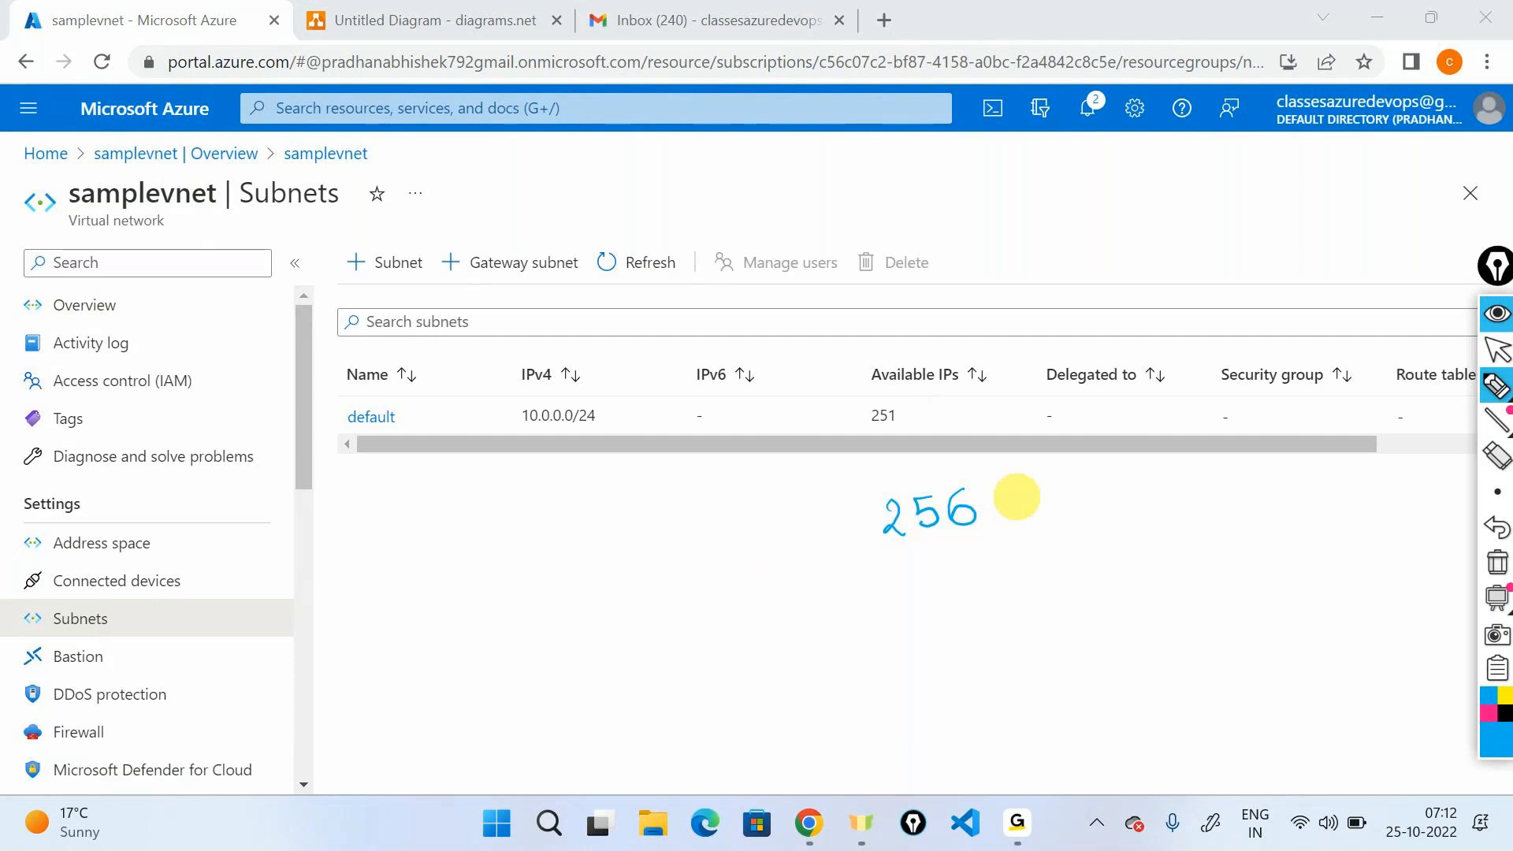
left_click_drag(1002, 511, 1150, 494)
left_click_drag(1119, 508, 1286, 498)
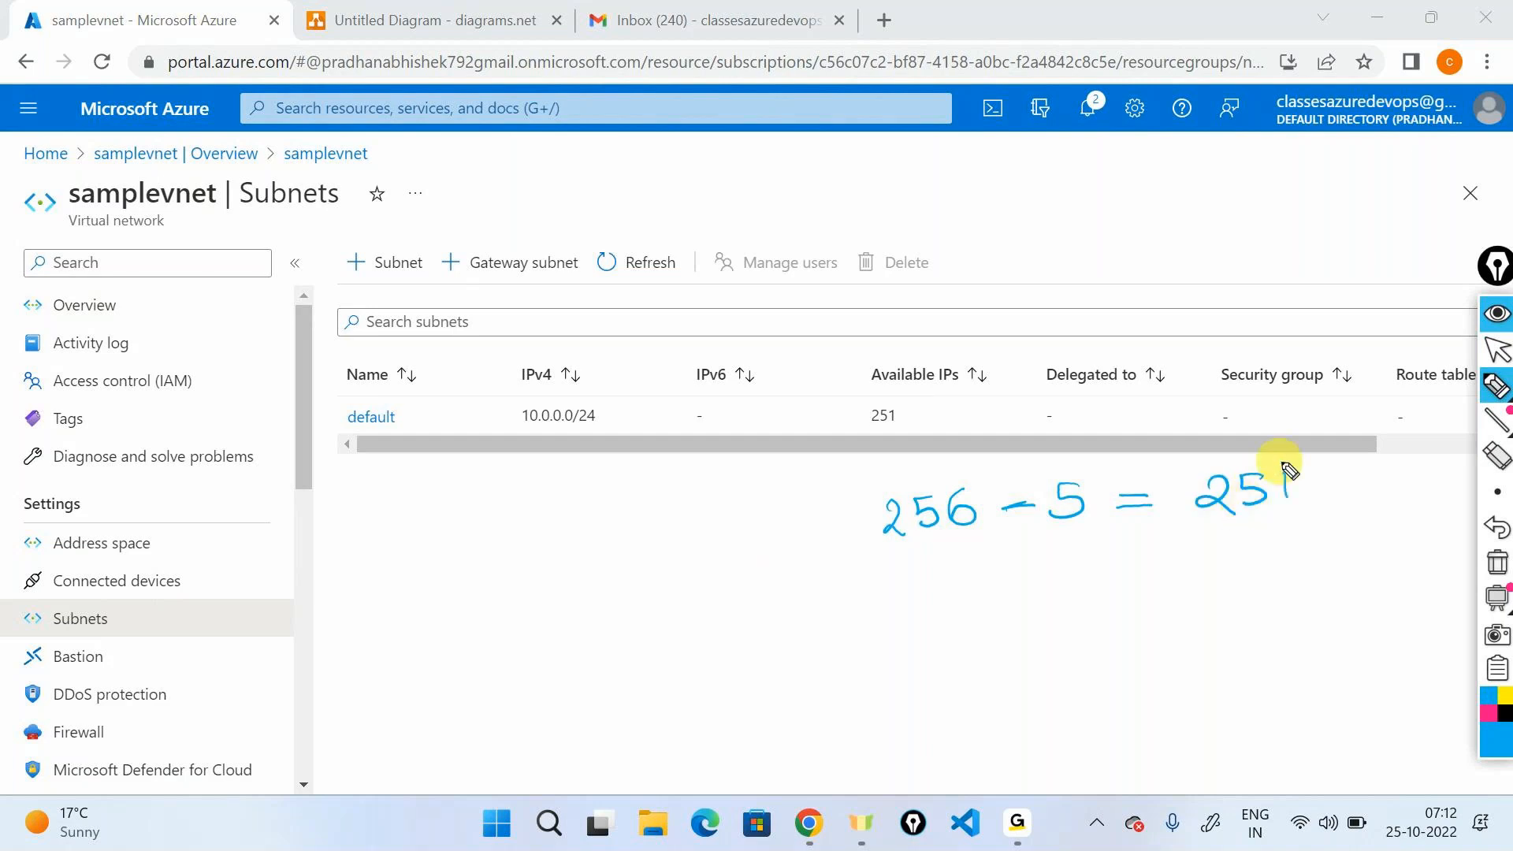
left_click_drag(1261, 447, 1288, 454)
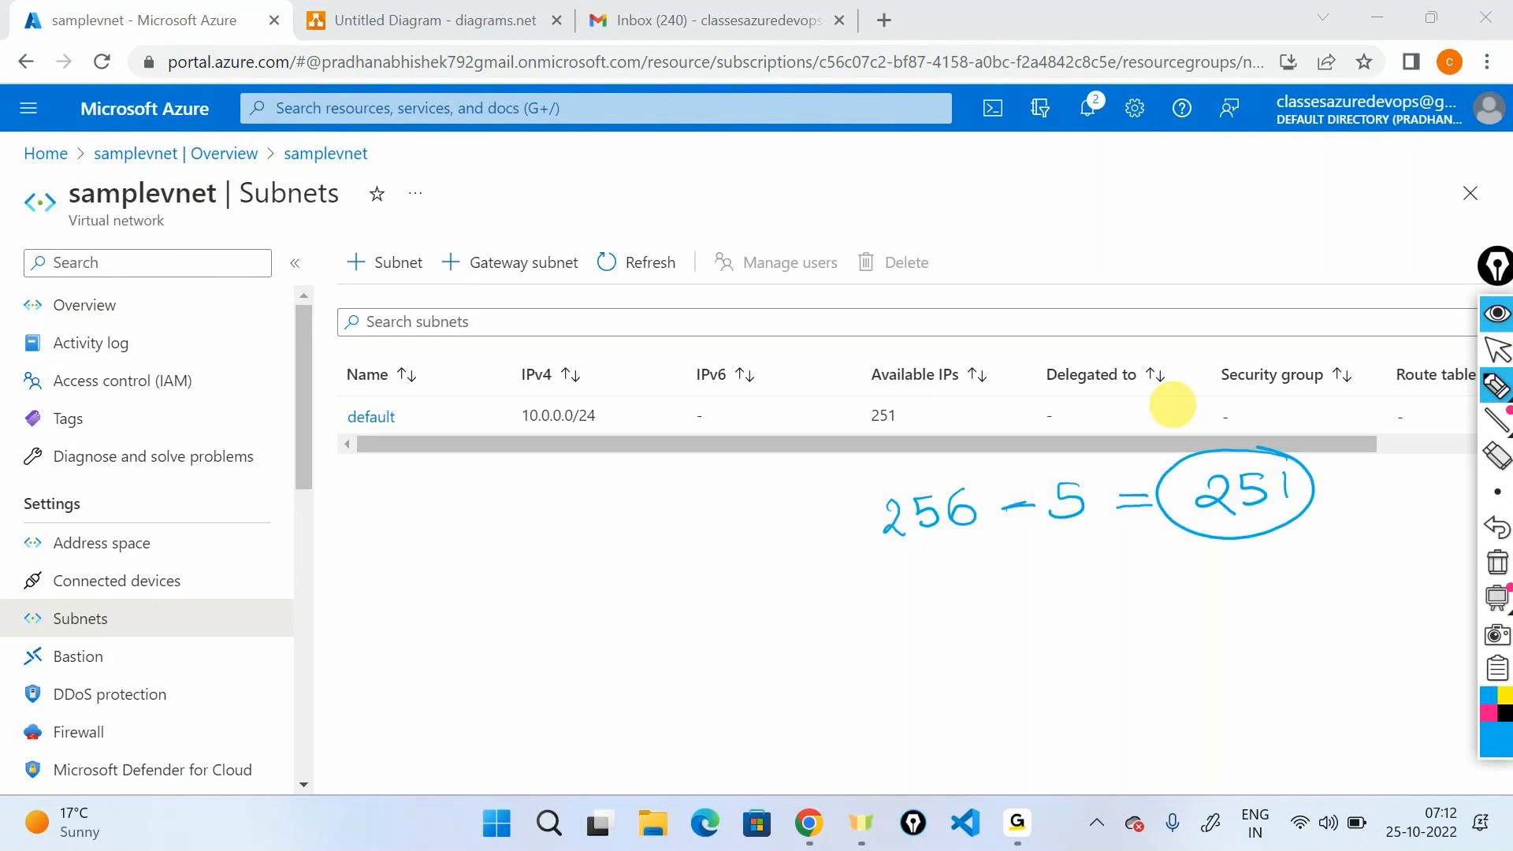
left_click(1496, 563)
left_click(1496, 350)
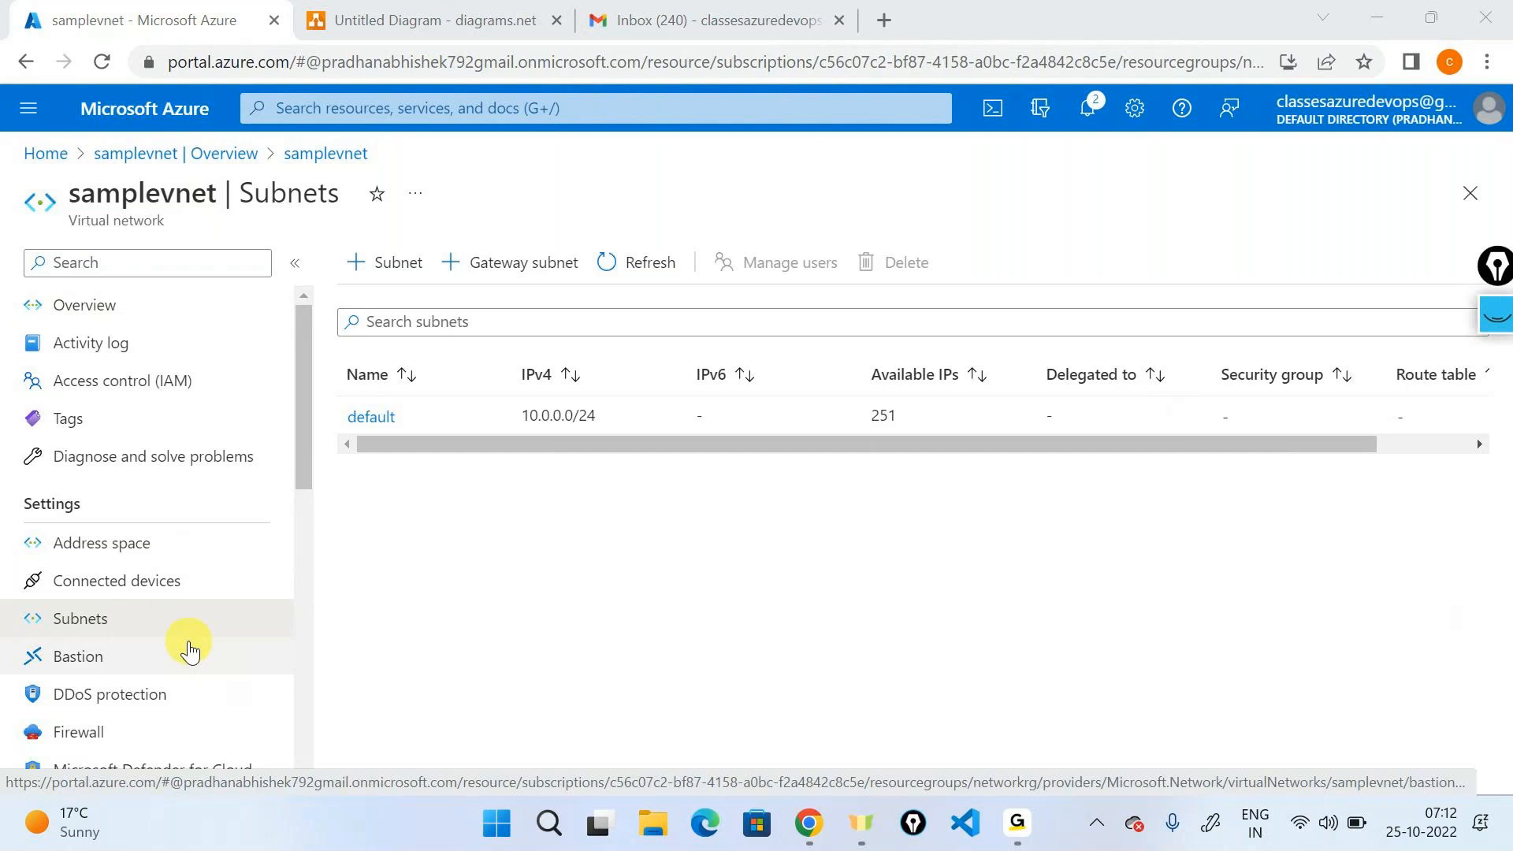
- Revisit the diagram and deselect the storage account icon, and return to the Azure portal's home page
left_click(398, 11)
left_click(688, 371)
left_click(820, 584)
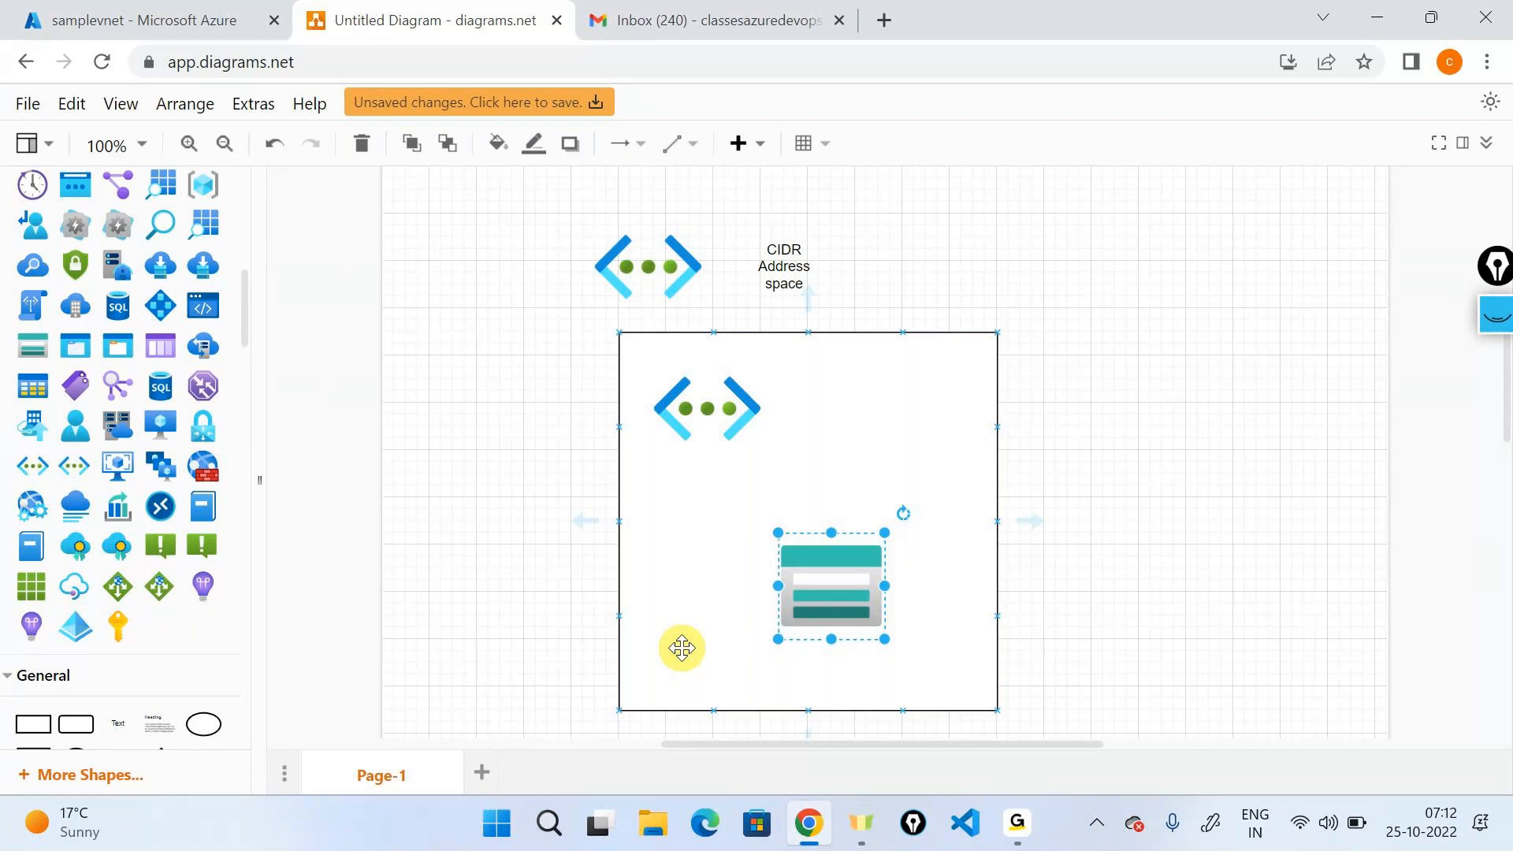
left_click(1279, 623)
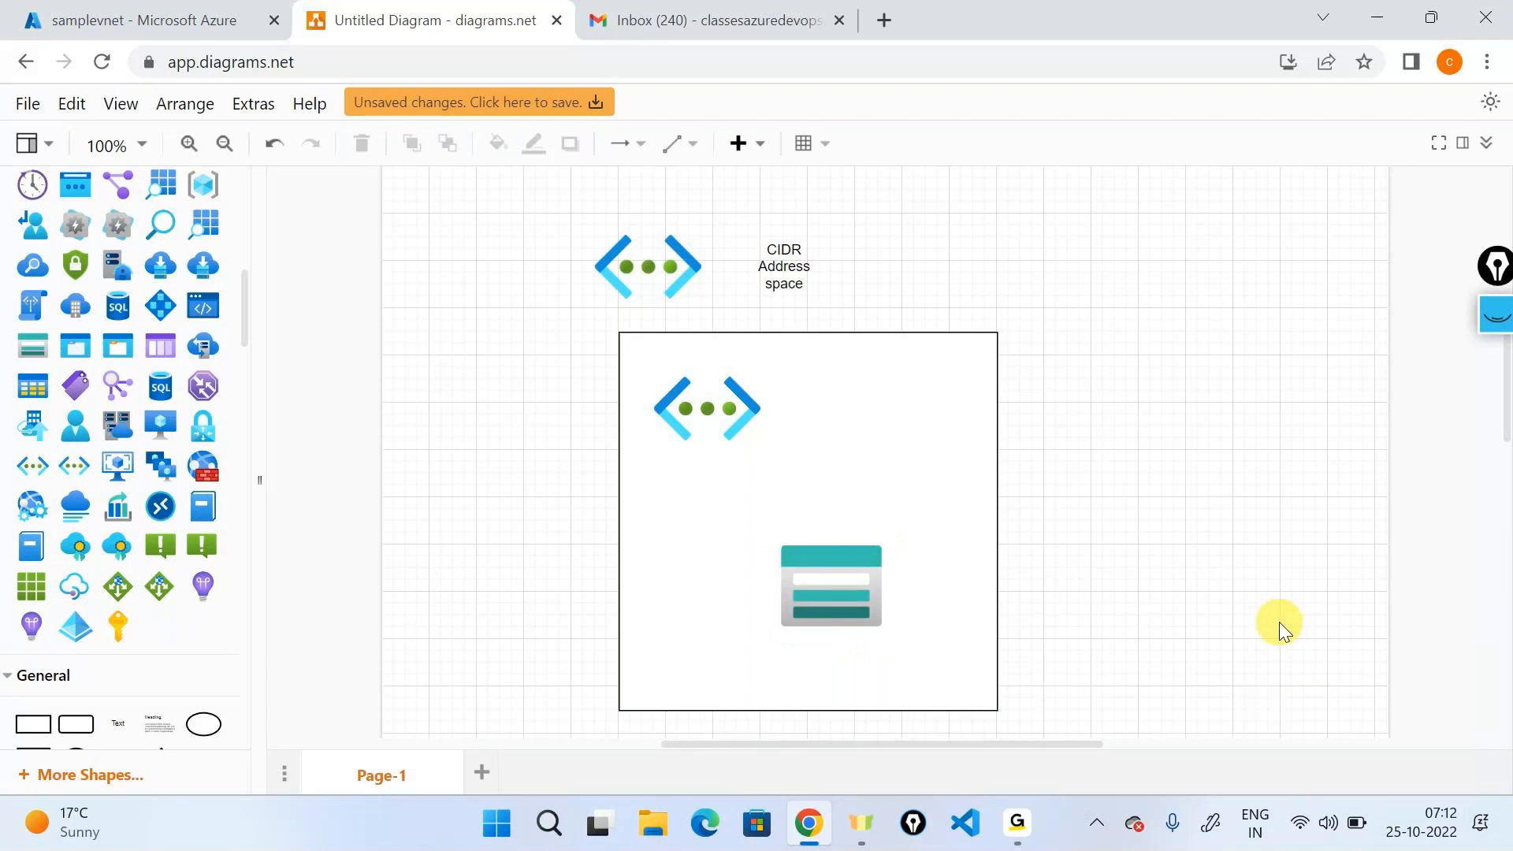
left_click(210, 9)
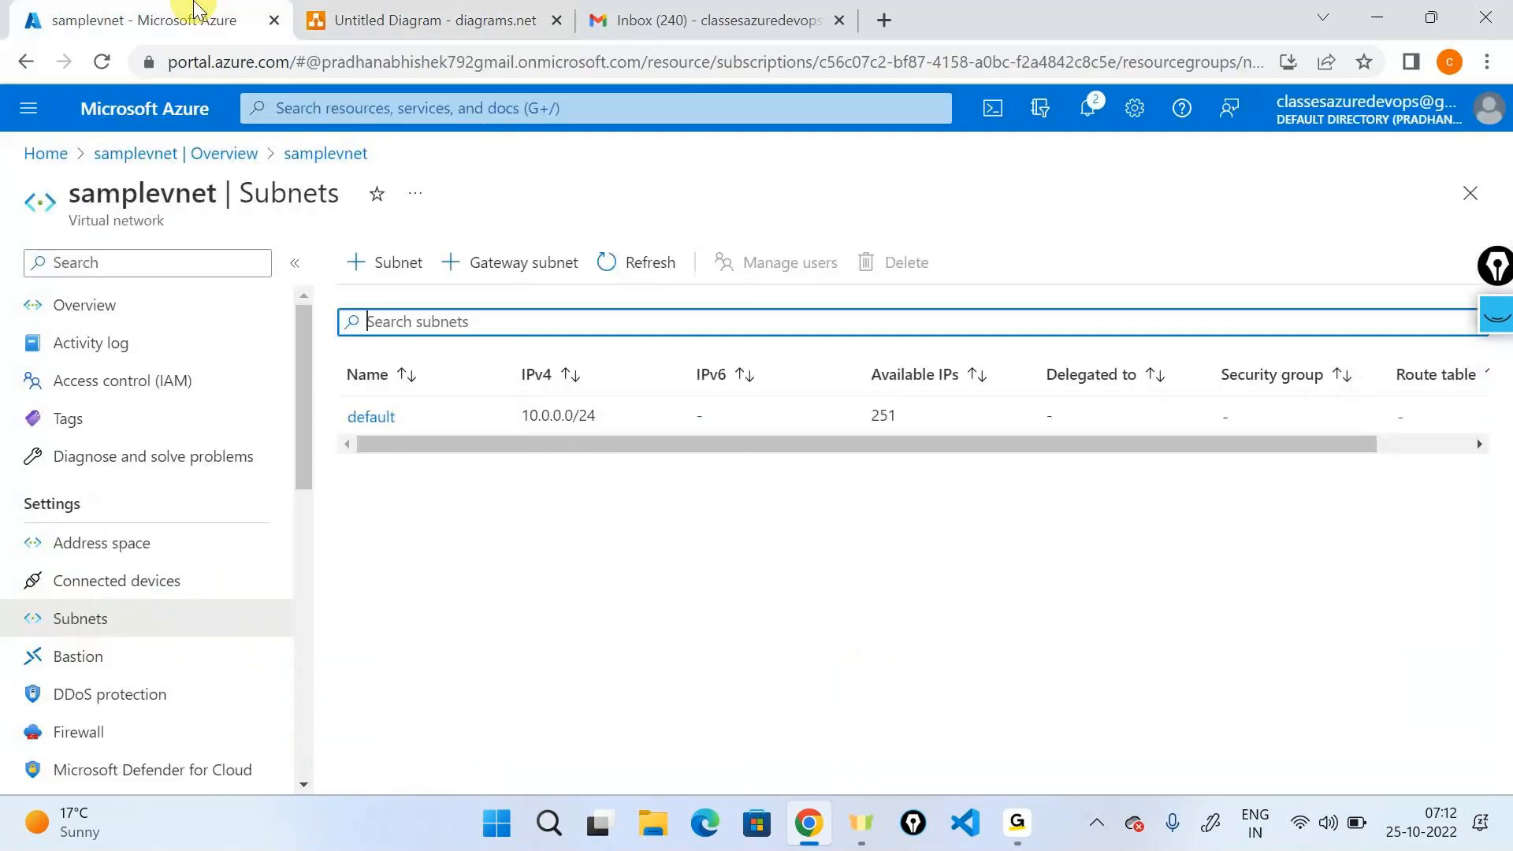
left_click(186, 116)
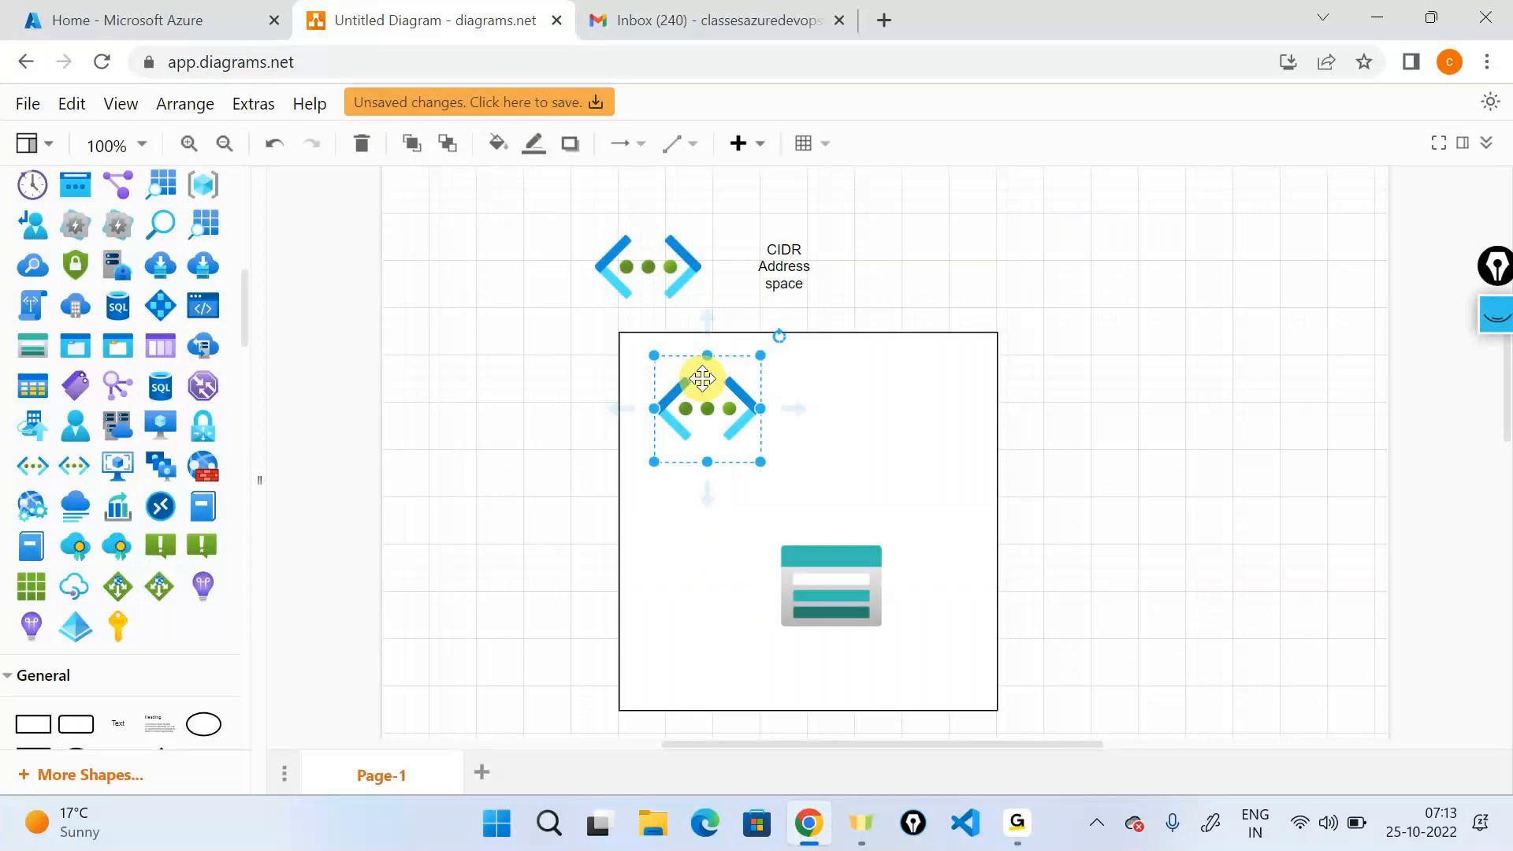
- Delete the storage account icon from inside the large square in the diagram
left_click(821, 573)
key("Delete")
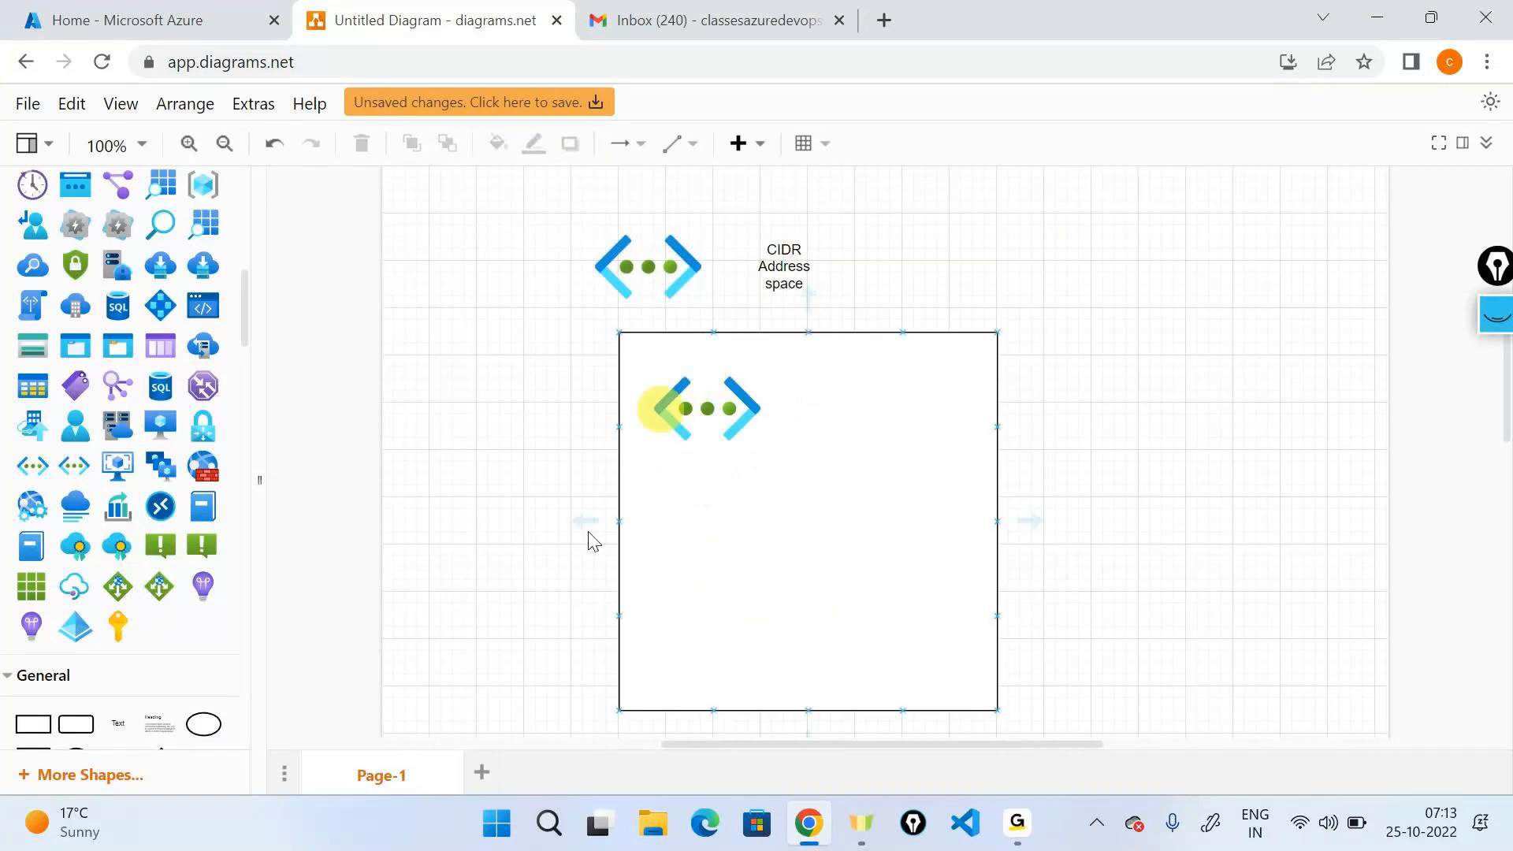
left_click(747, 628)
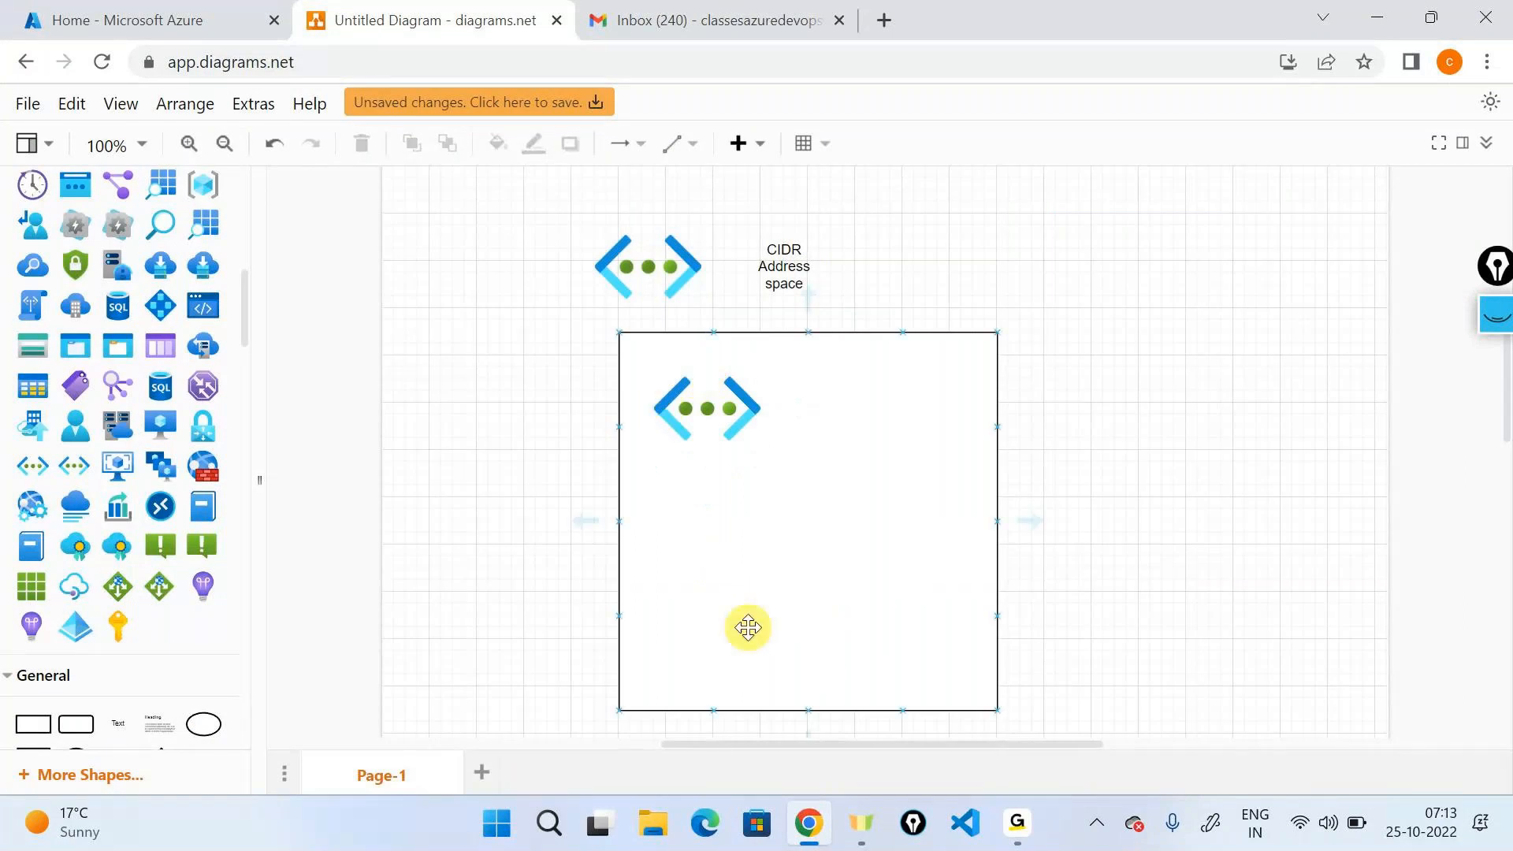
- Switch to the Azure portal and begin creating a storage account in a new resource group named storage-rg
left_click(110, 11)
left_click(549, 297)
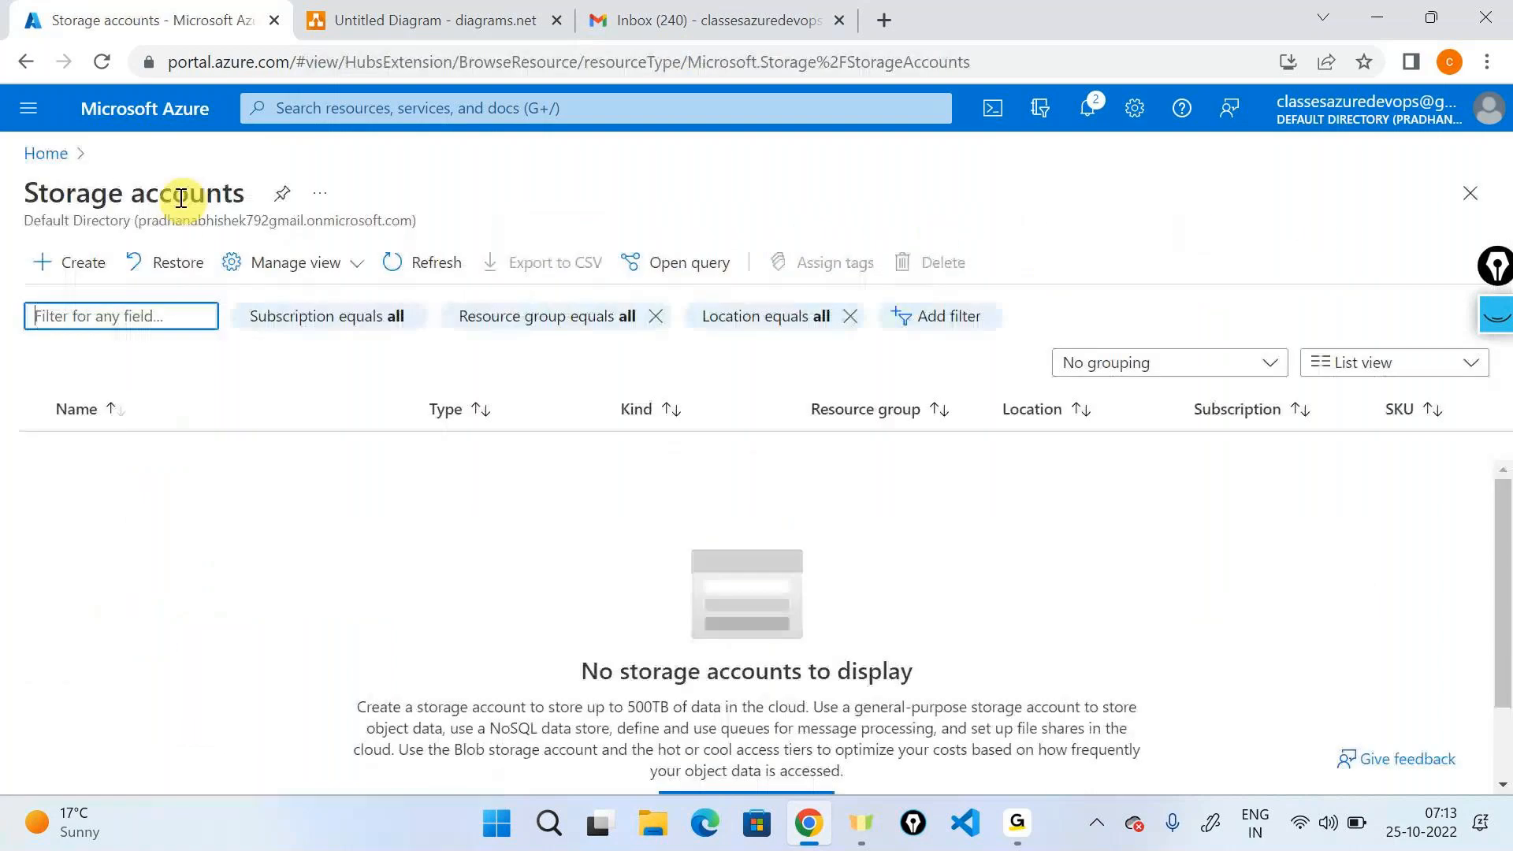
left_click(53, 261)
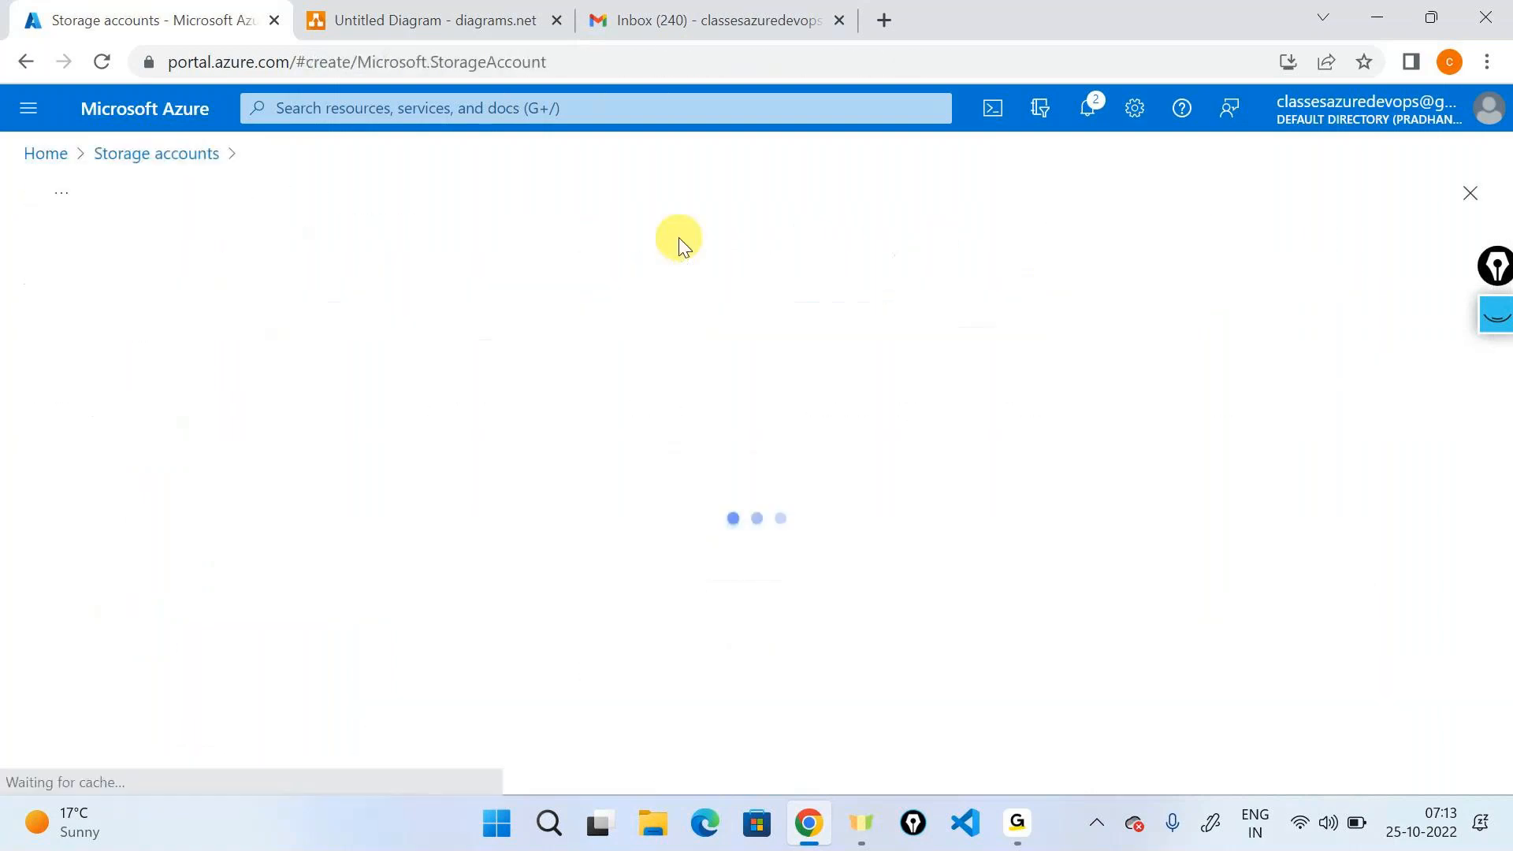
scroll(406, 455, "down", 2)
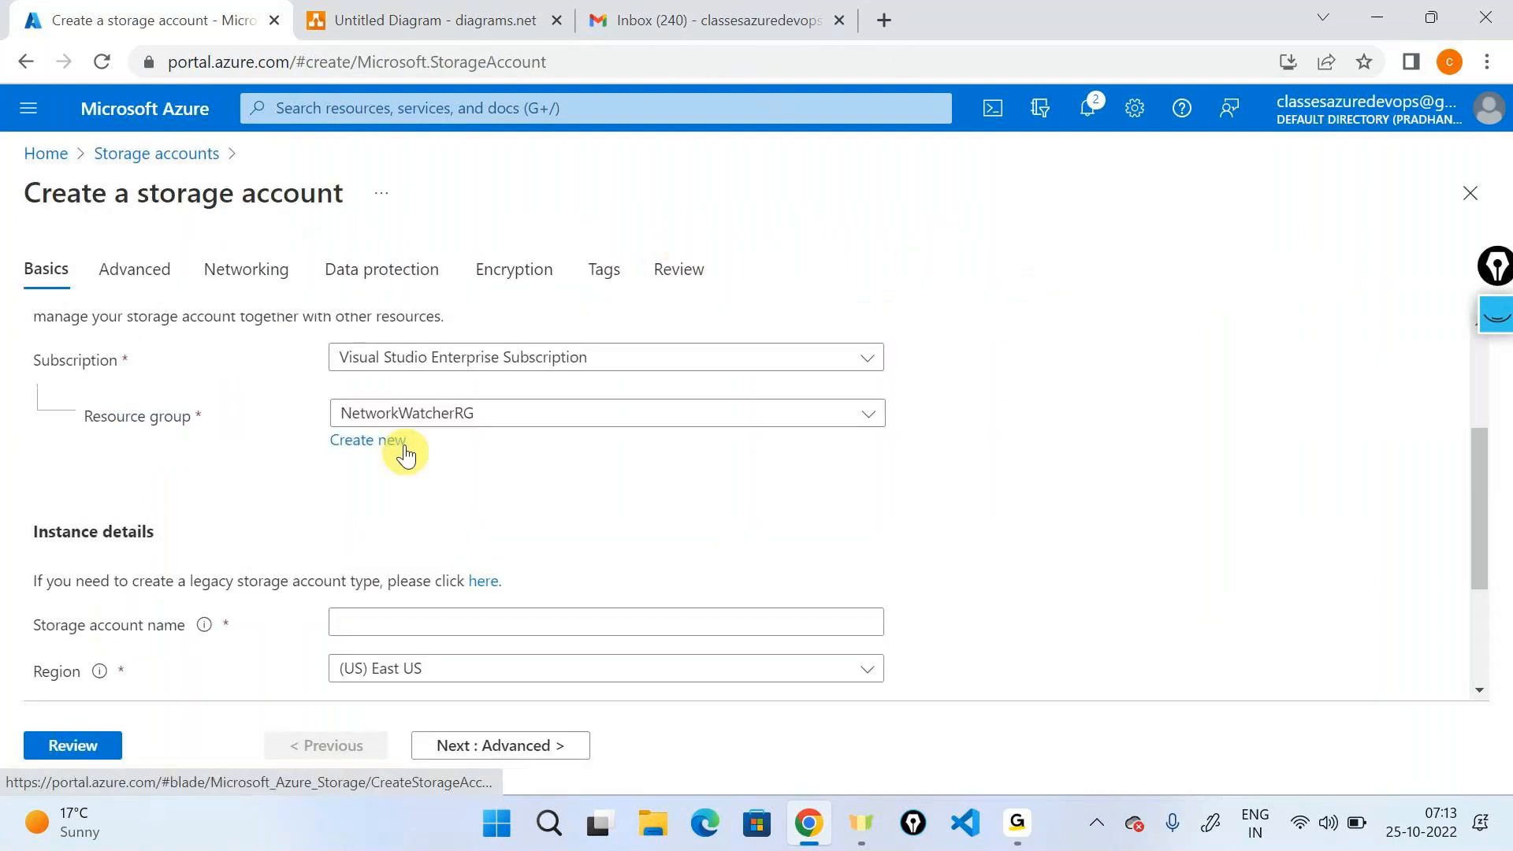
left_click(383, 438)
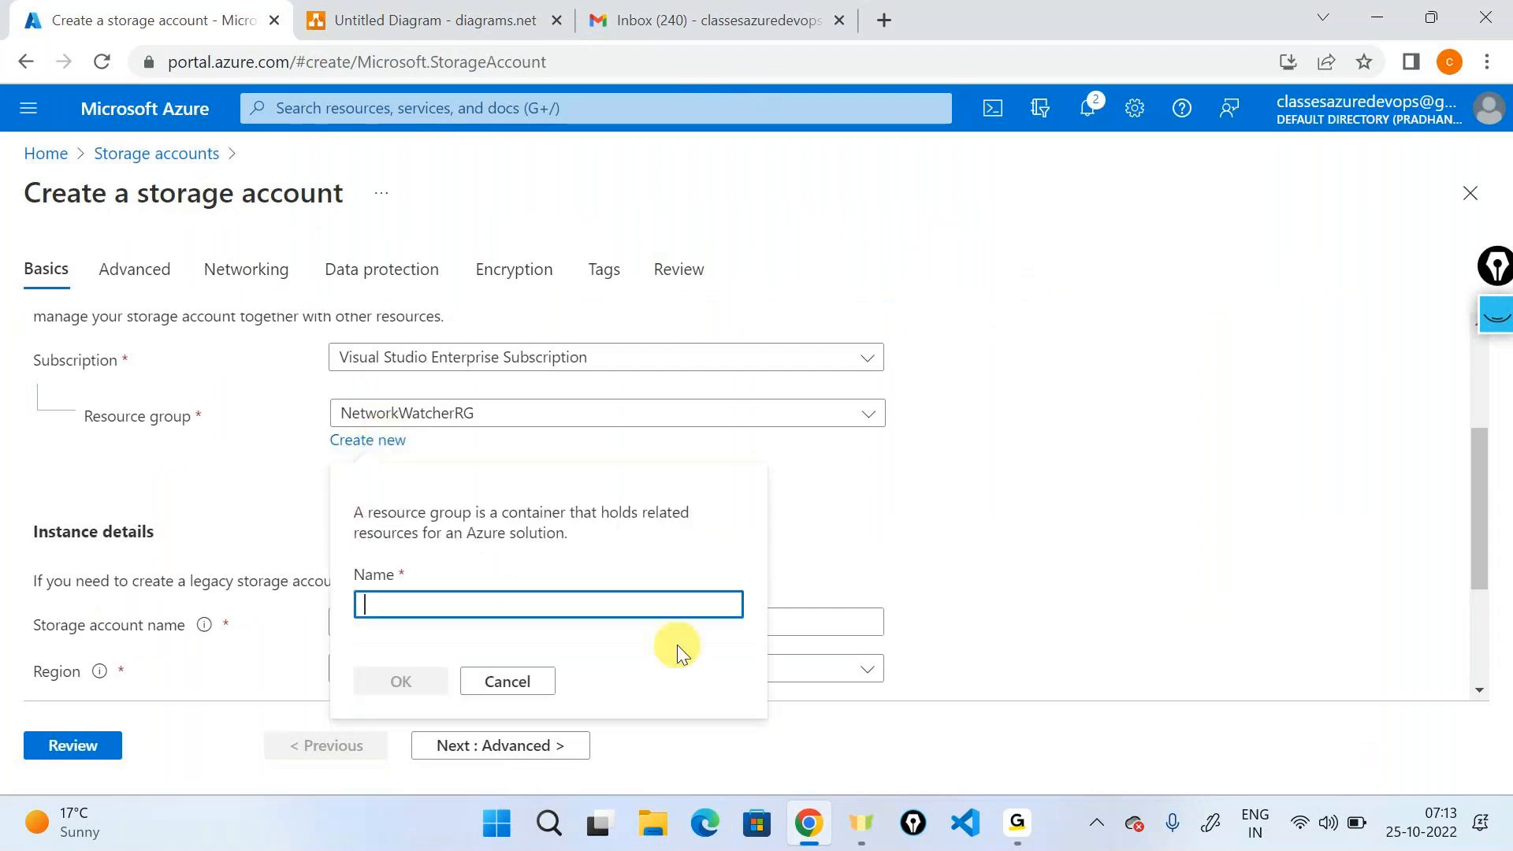
type("sti")
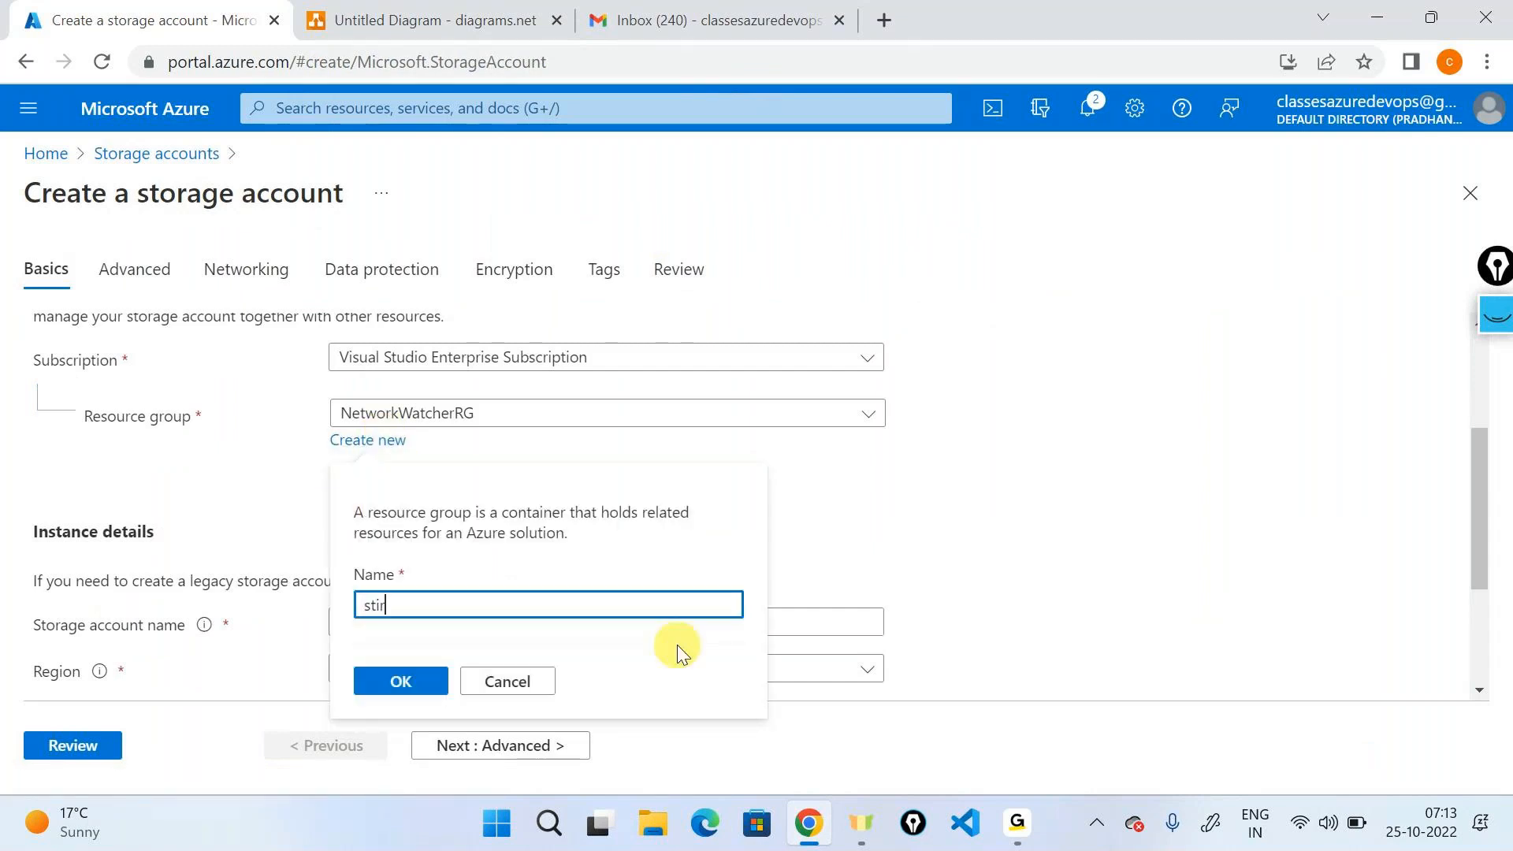
type("orage-rg")
left_click(406, 678)
- Name the new storage account demostorvnetabcxyz
scroll(750, 589, "down", 2)
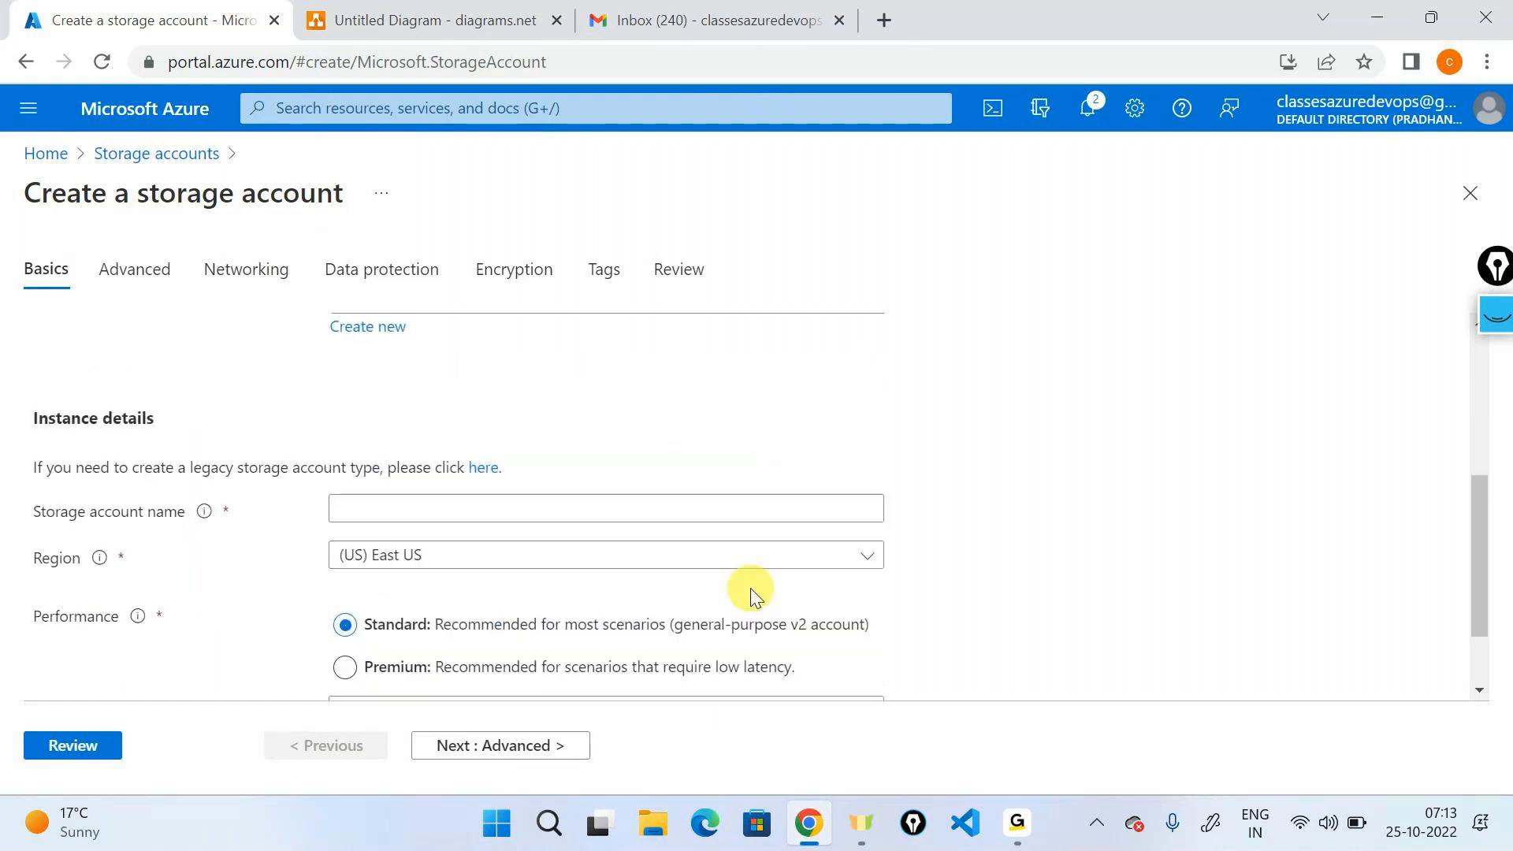
left_click(500, 510)
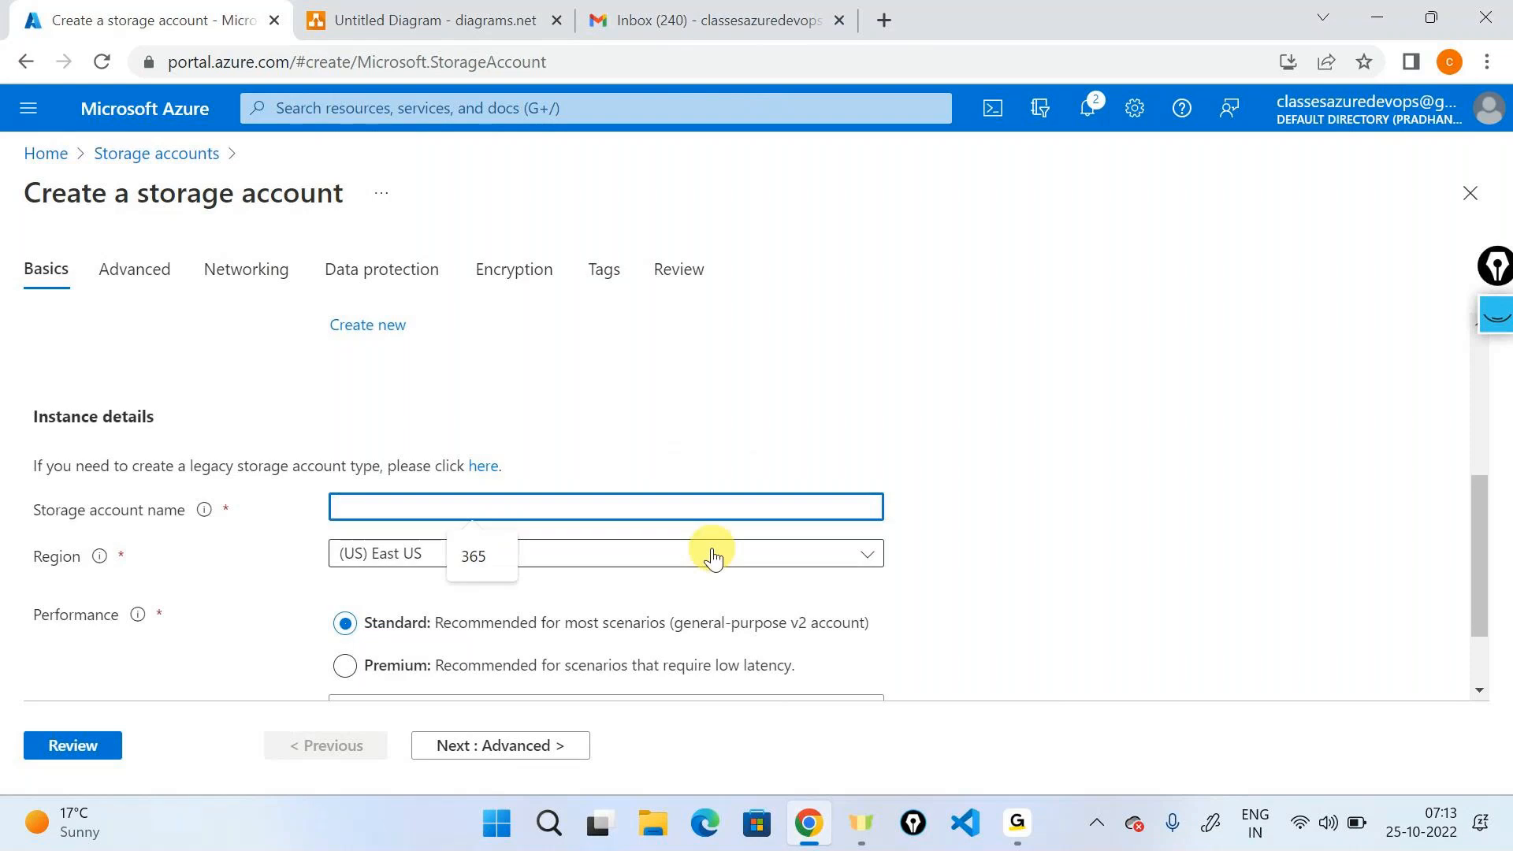
type("demostorvnetabcxyz")
left_click(1105, 438)
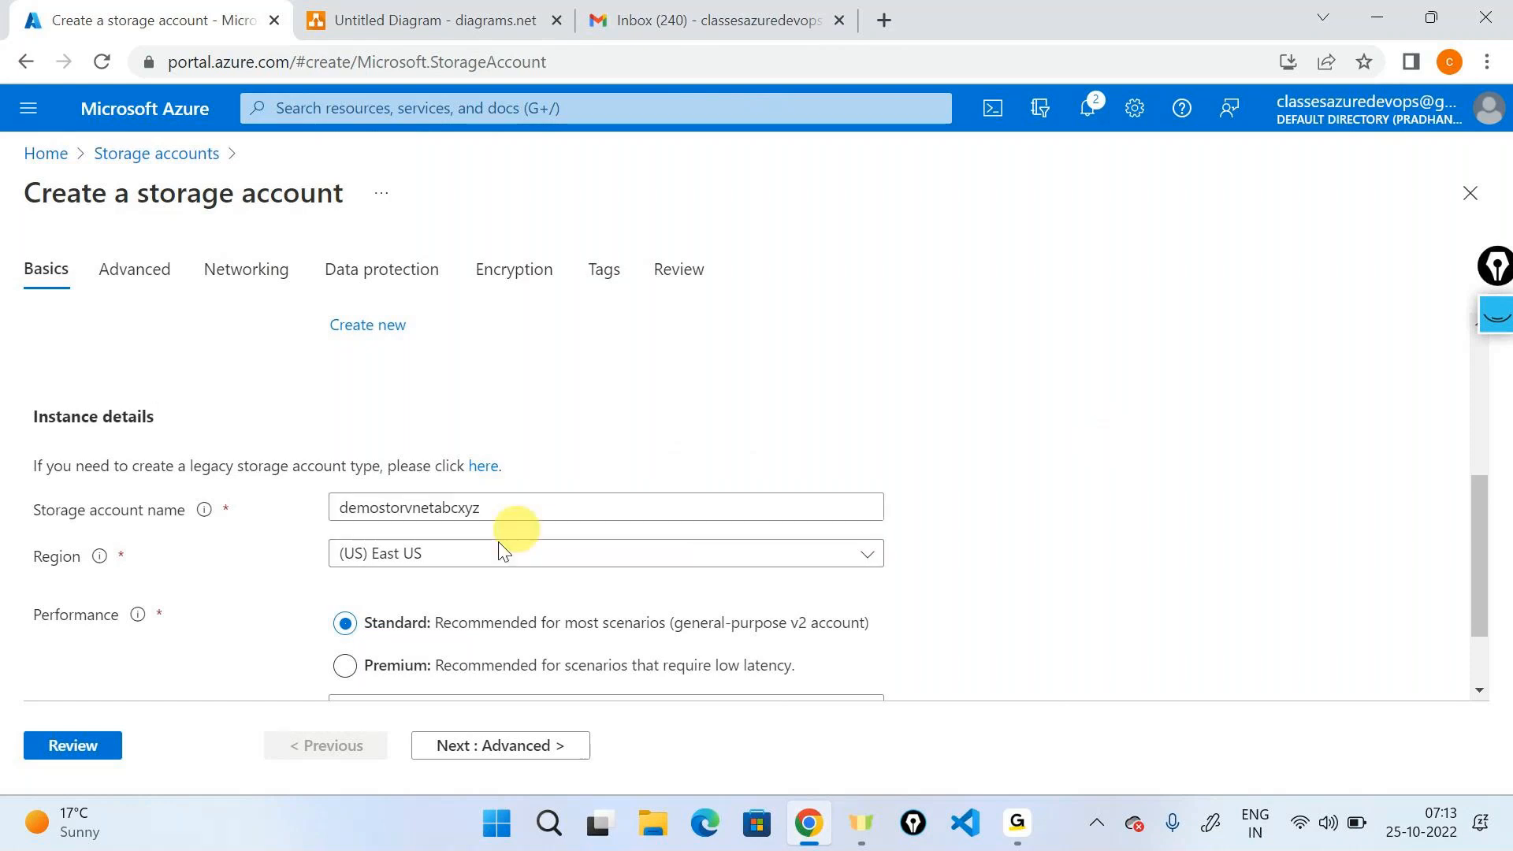
- Circle the storage account name, link it to a handwritten, outlined "Network" label, mark the region, and clear all pen annotations
left_click(1503, 315)
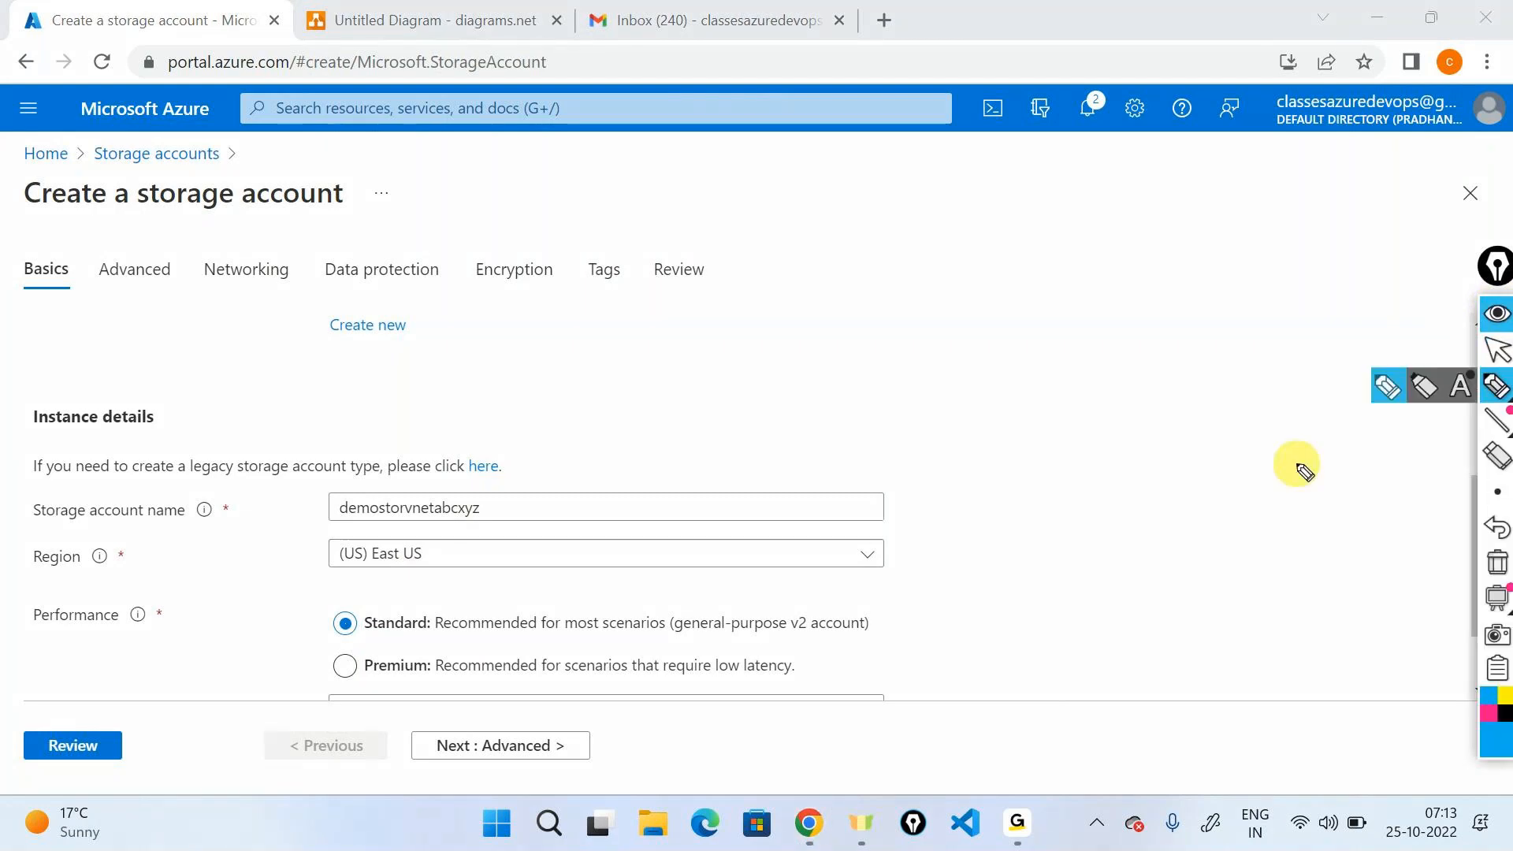
mouse_move(382, 475)
left_mouse_down()
mouse_move(490, 520)
mouse_move(394, 469)
mouse_move(483, 469)
mouse_move(799, 351)
mouse_move(884, 300)
left_mouse_up()
left_click_drag(410, 571, 288, 584)
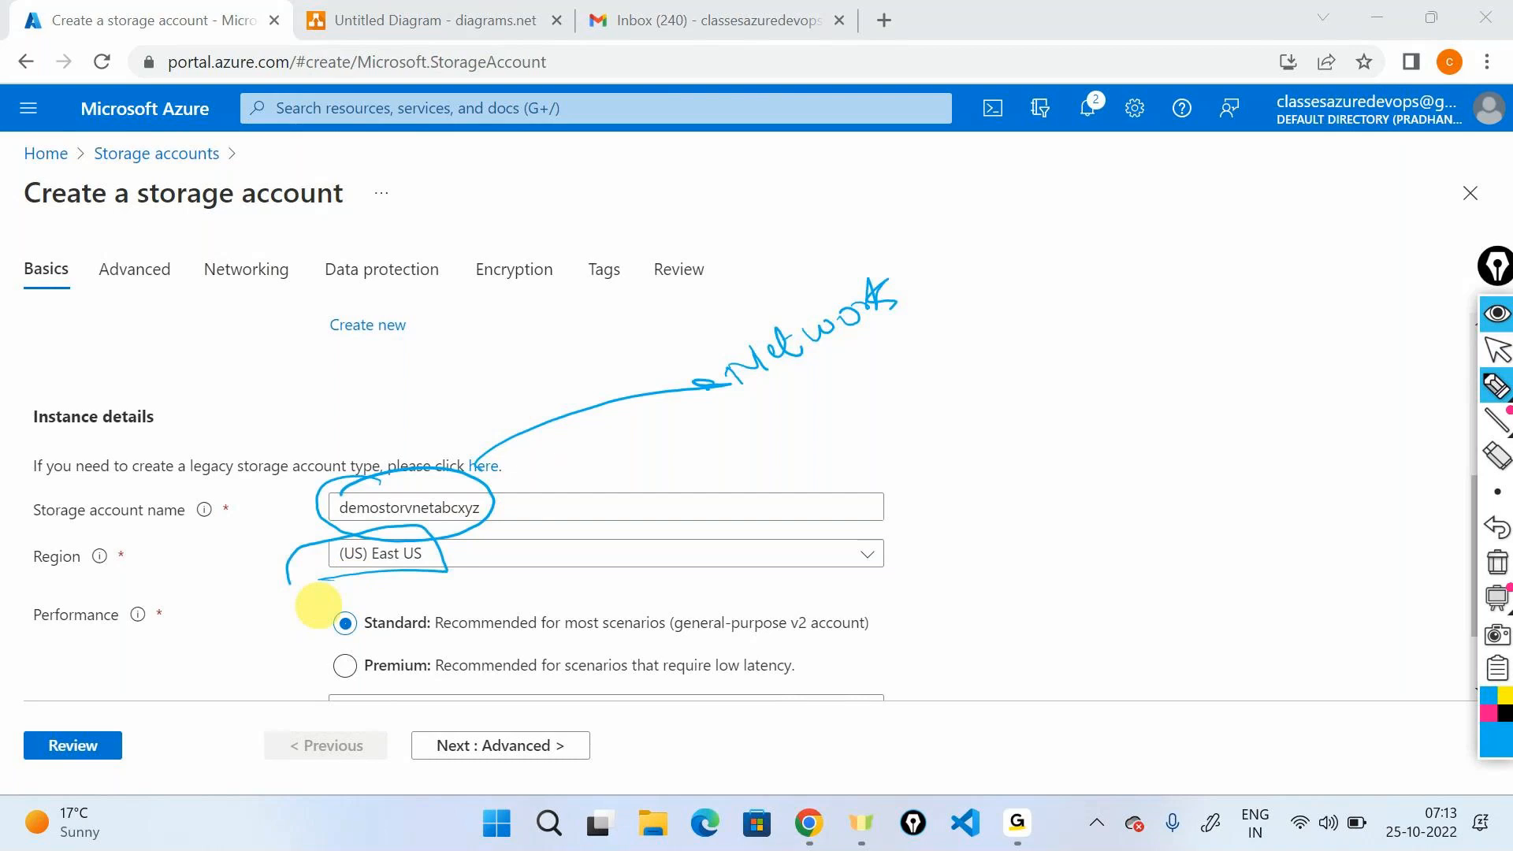
mouse_move(739, 414)
left_mouse_down()
mouse_move(956, 304)
mouse_move(719, 407)
left_mouse_up()
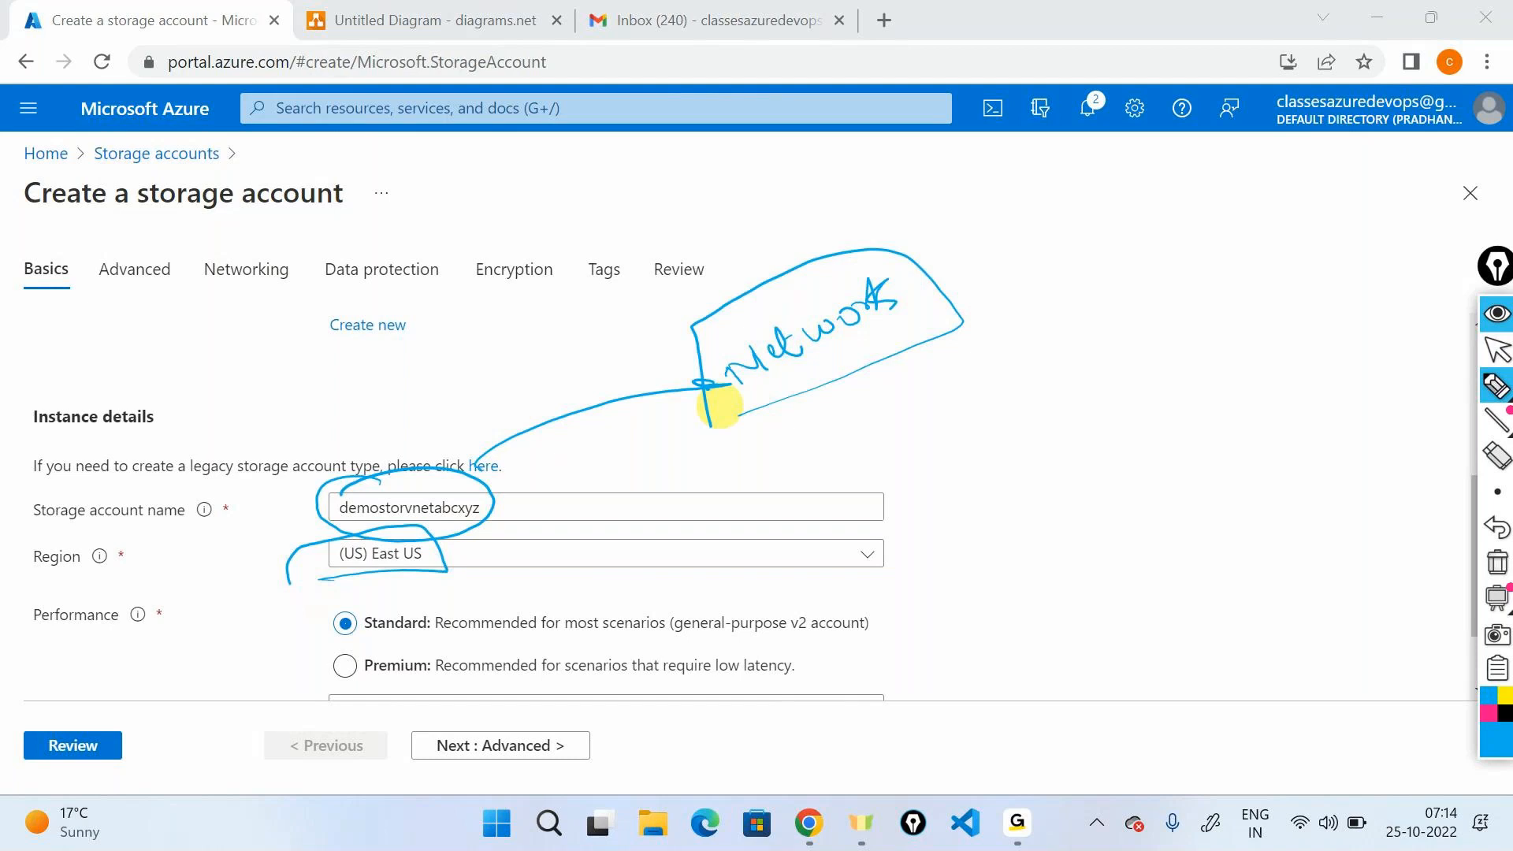
left_click_drag(4, 453, 2, 401)
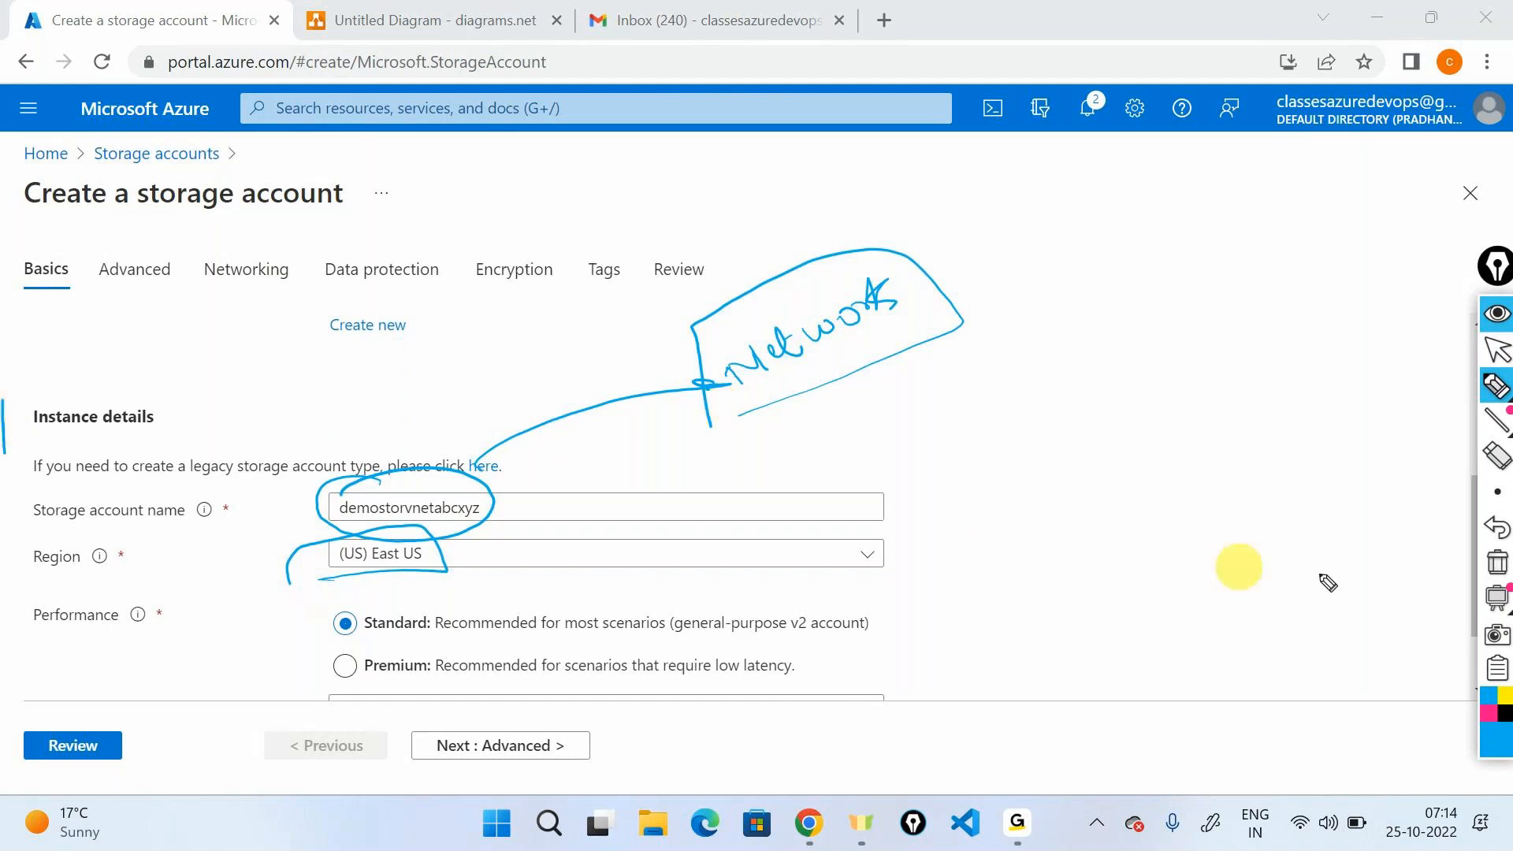
left_click(1497, 562)
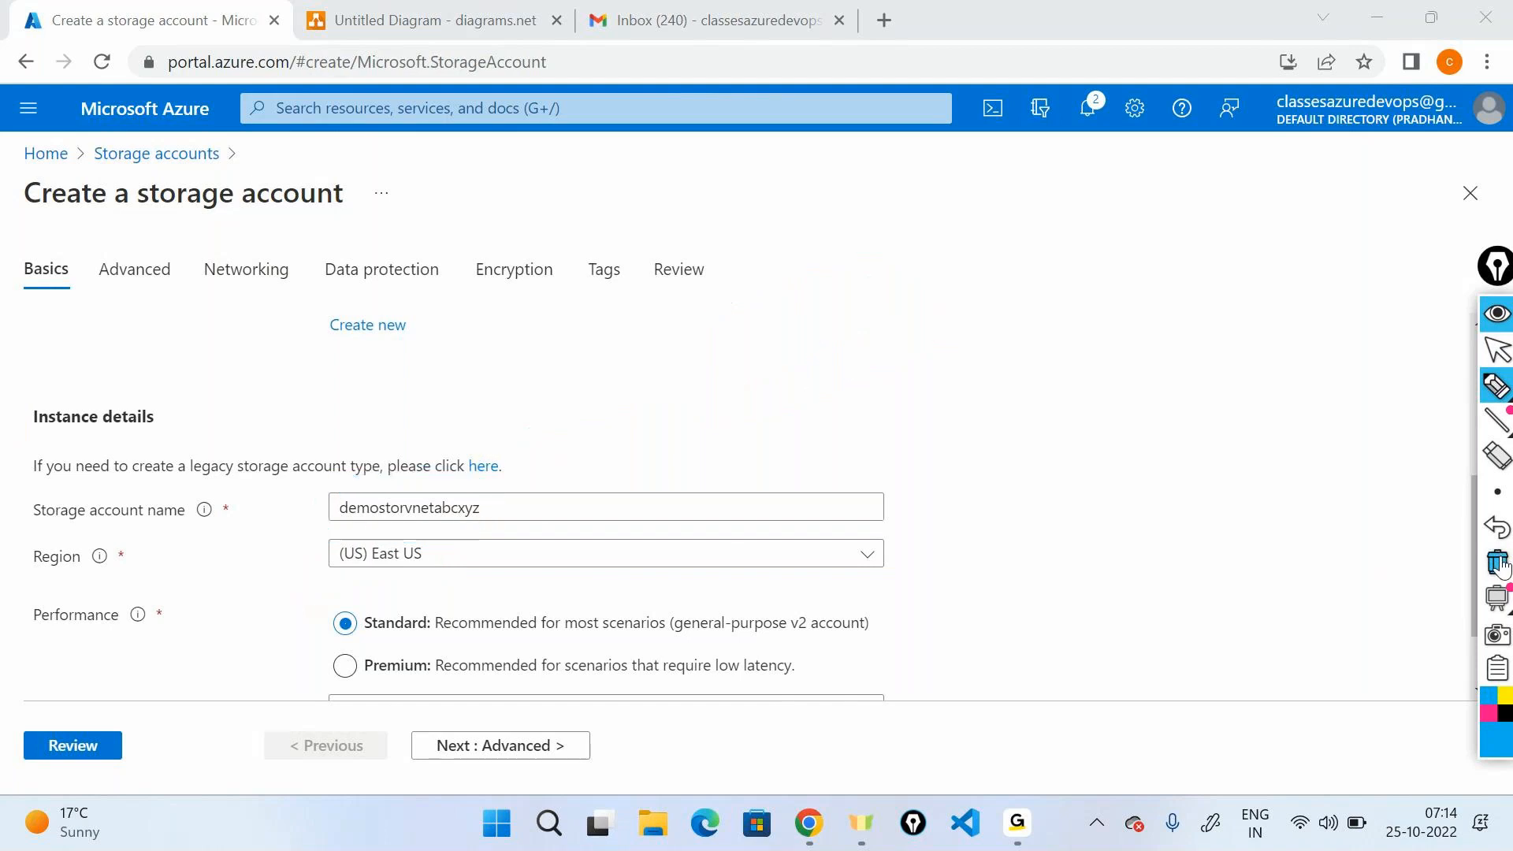
left_click(1498, 346)
- Set the storage account's region to (US) East US 2 and its redundancy to Locally-redundant storage (LRS)
left_click(574, 559)
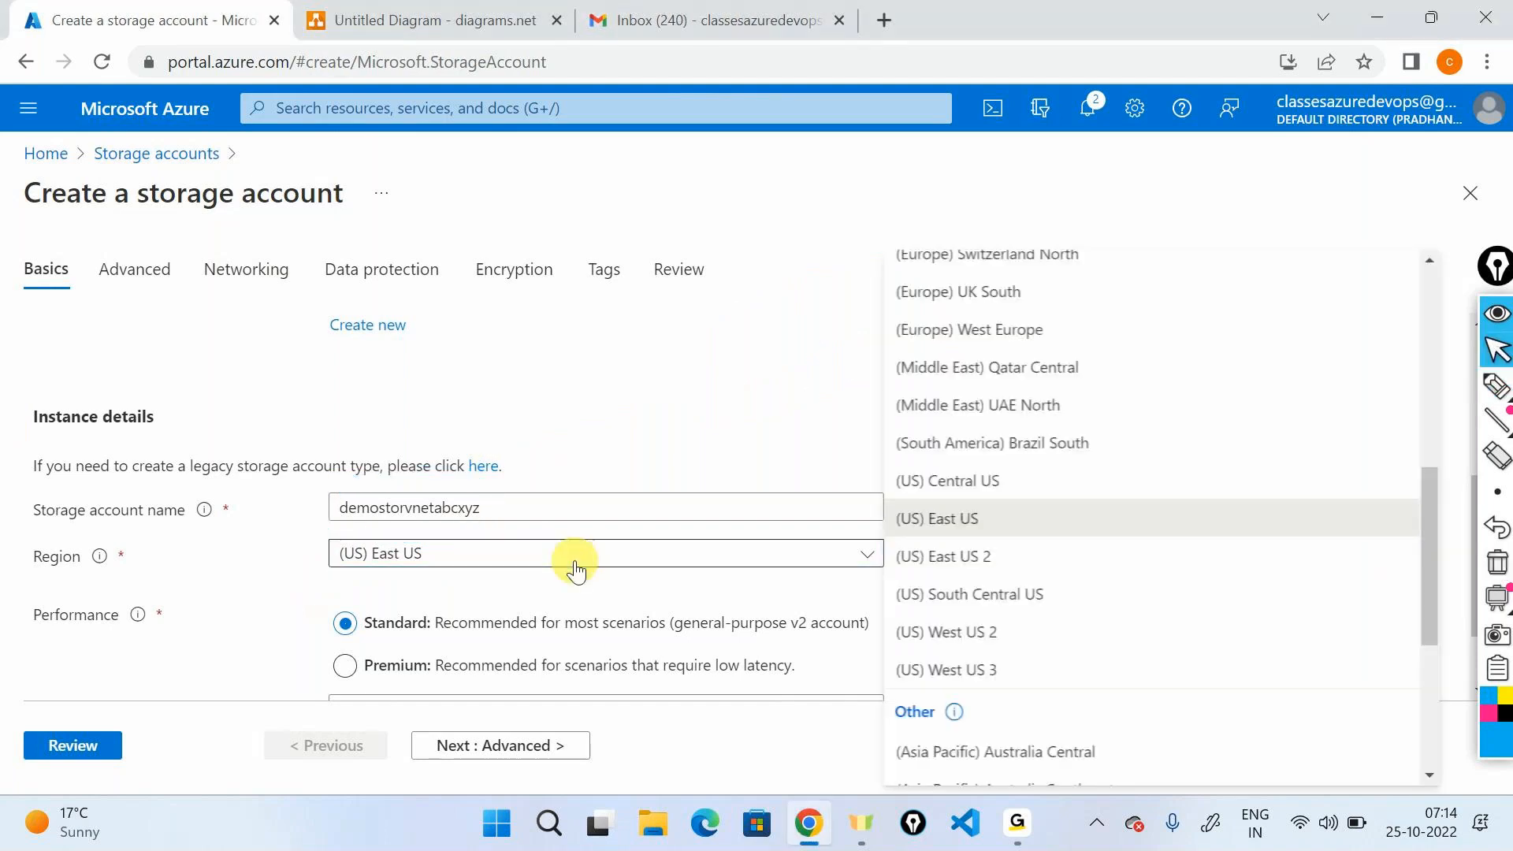
left_click(963, 559)
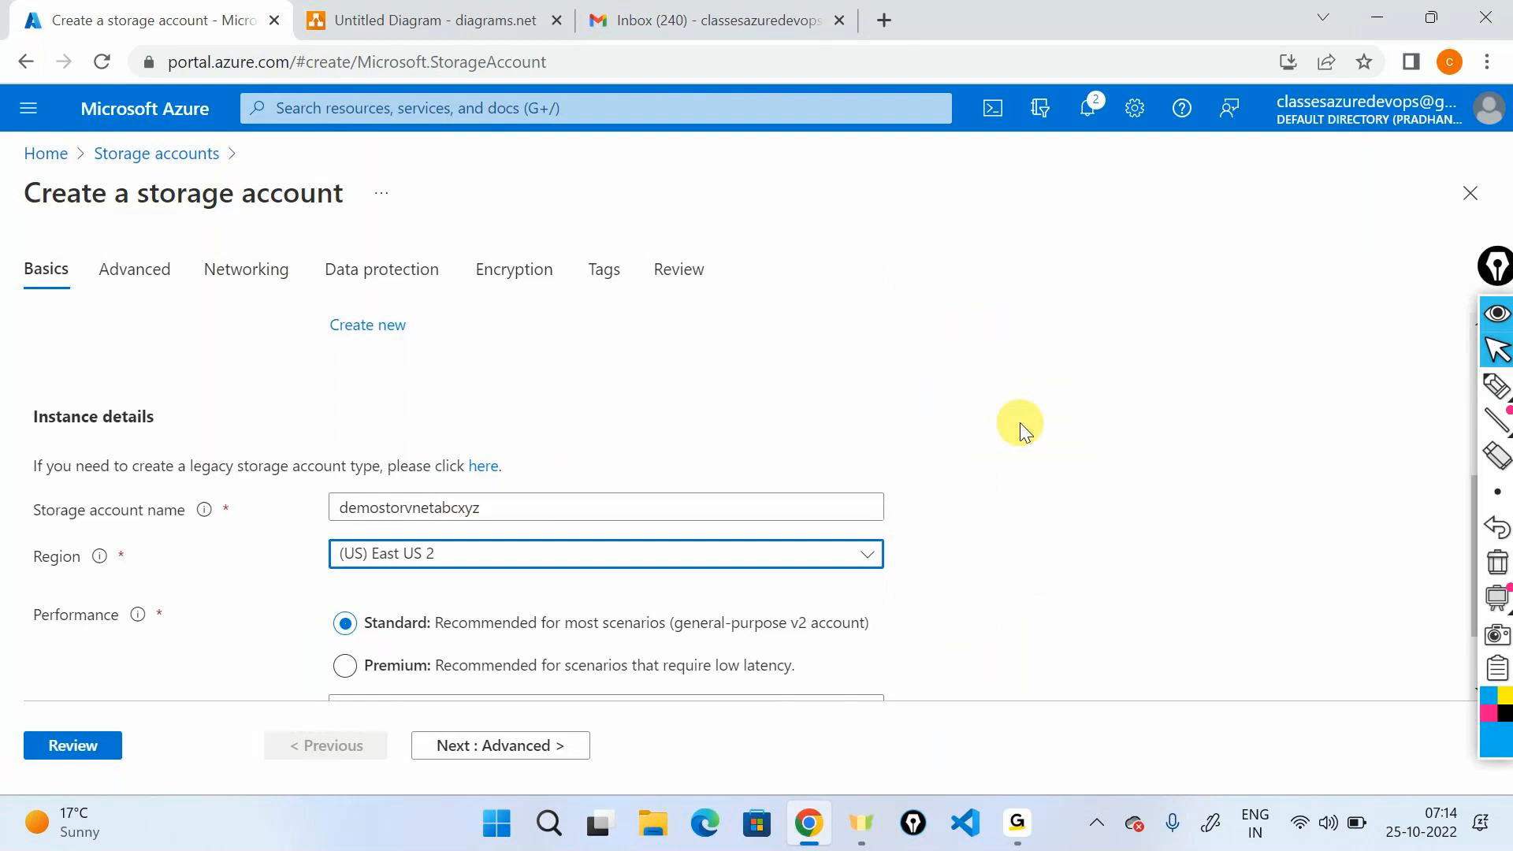
scroll(1020, 422, "down", 2)
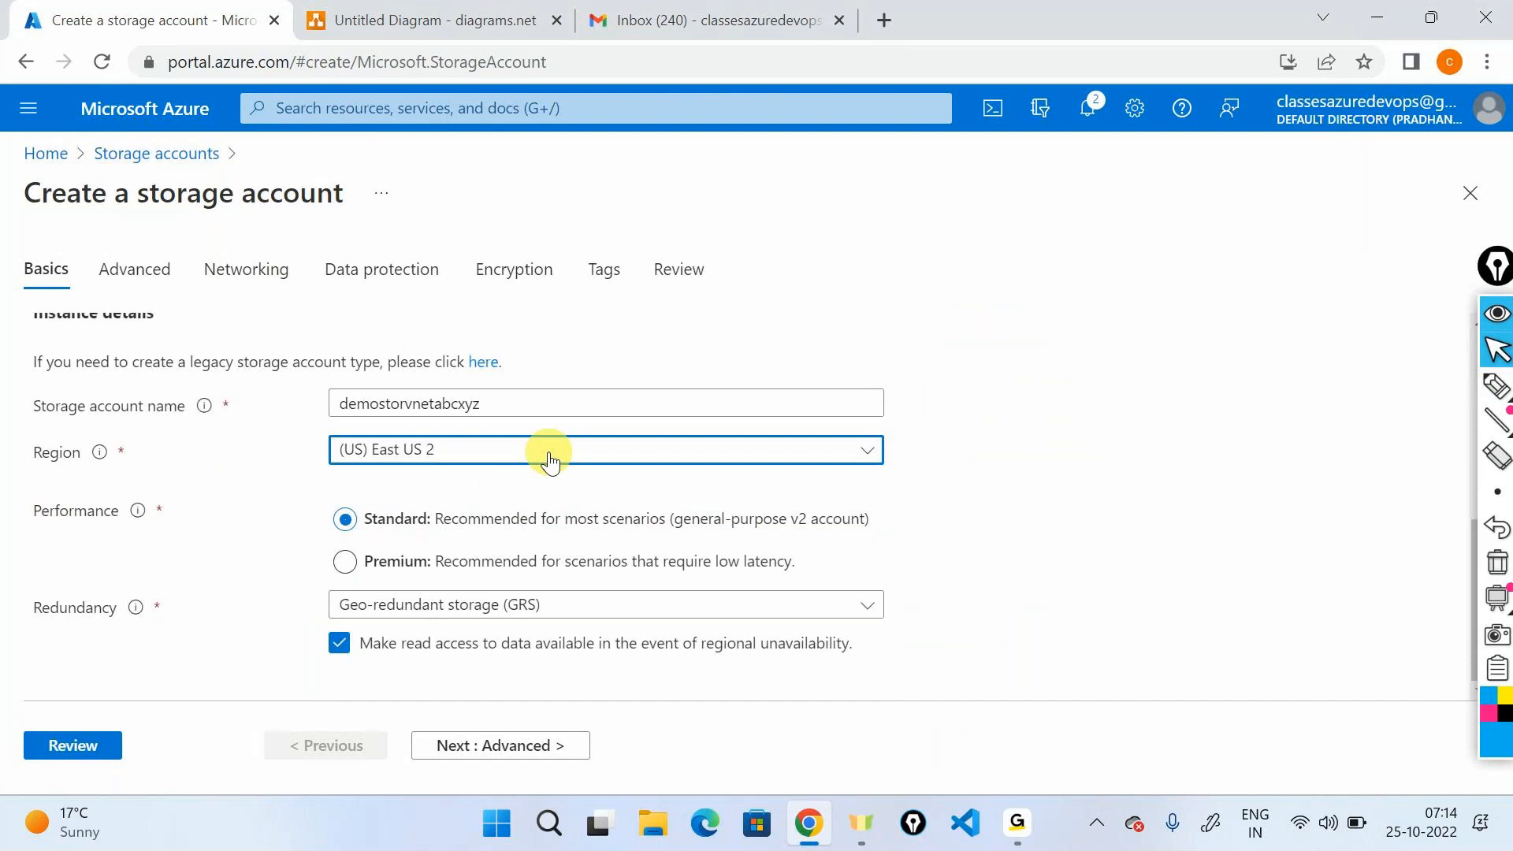
left_click(370, 615)
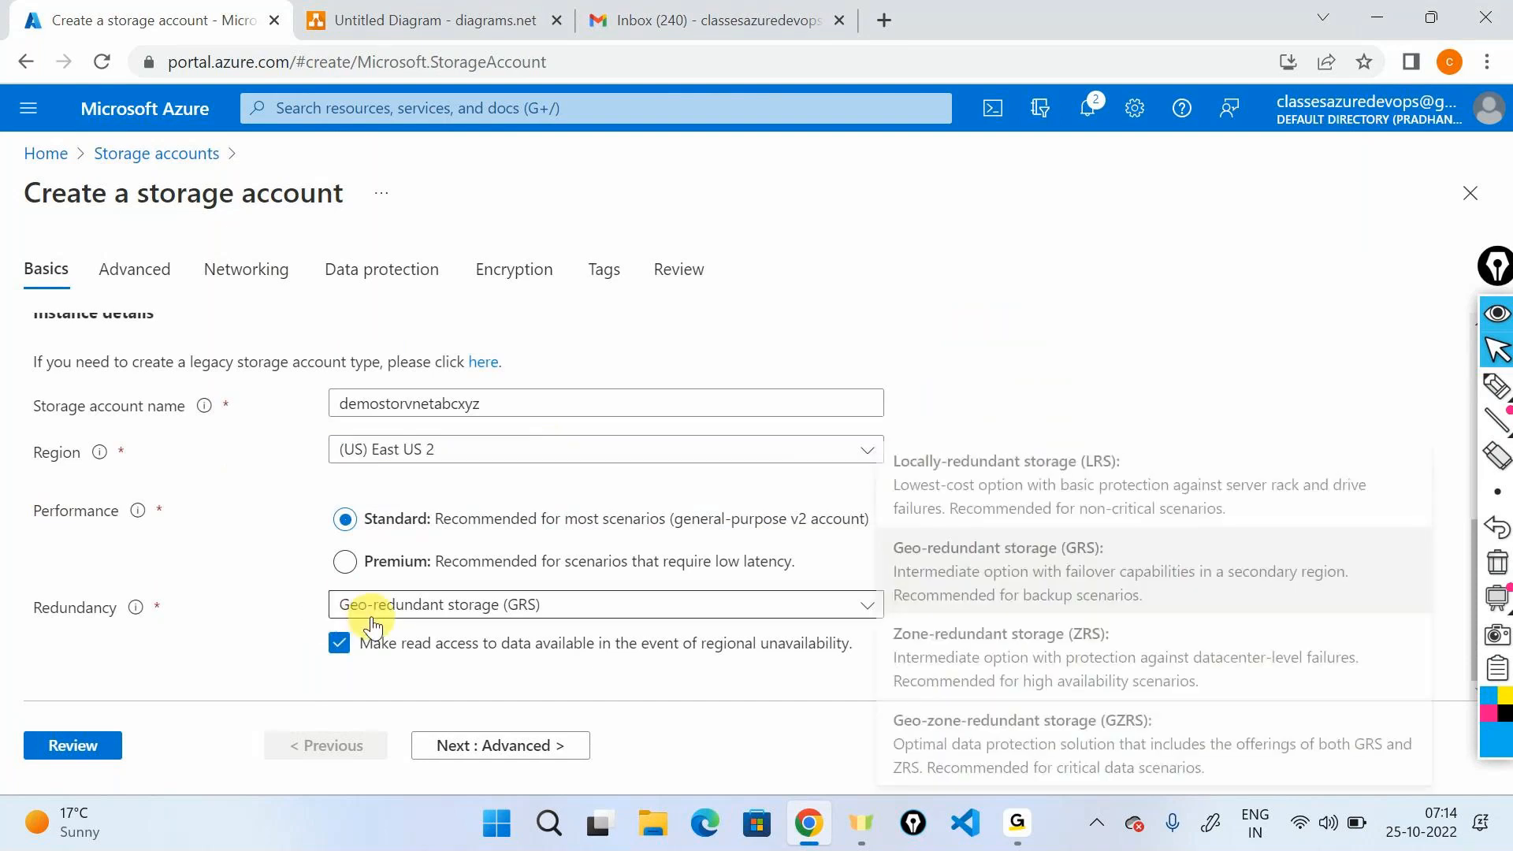
left_click(910, 494)
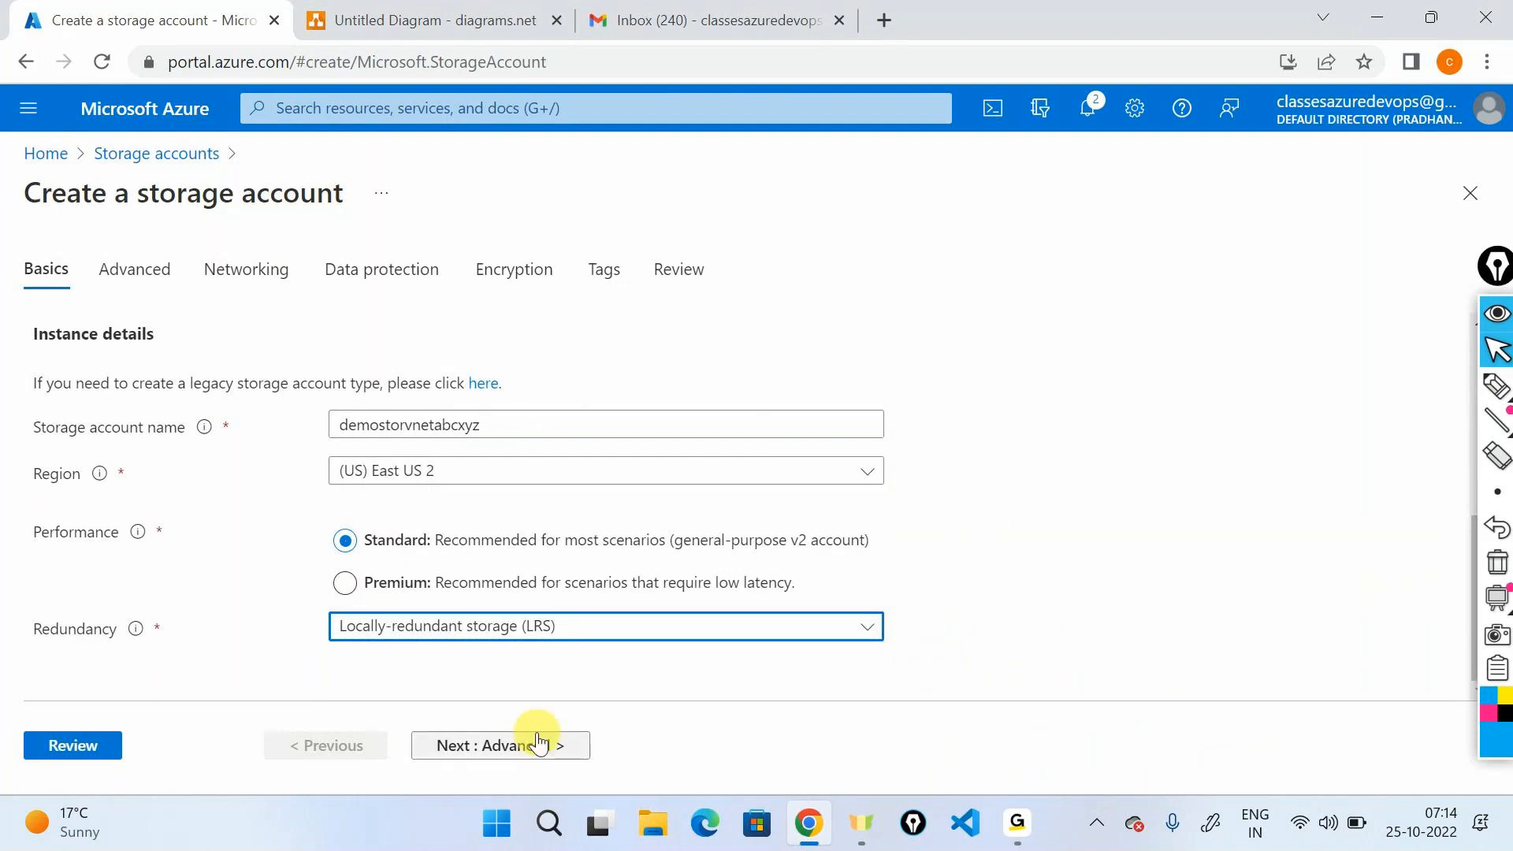
- Check the network access options of the new storage account, then review the configuration and create the account
left_click(61, 747)
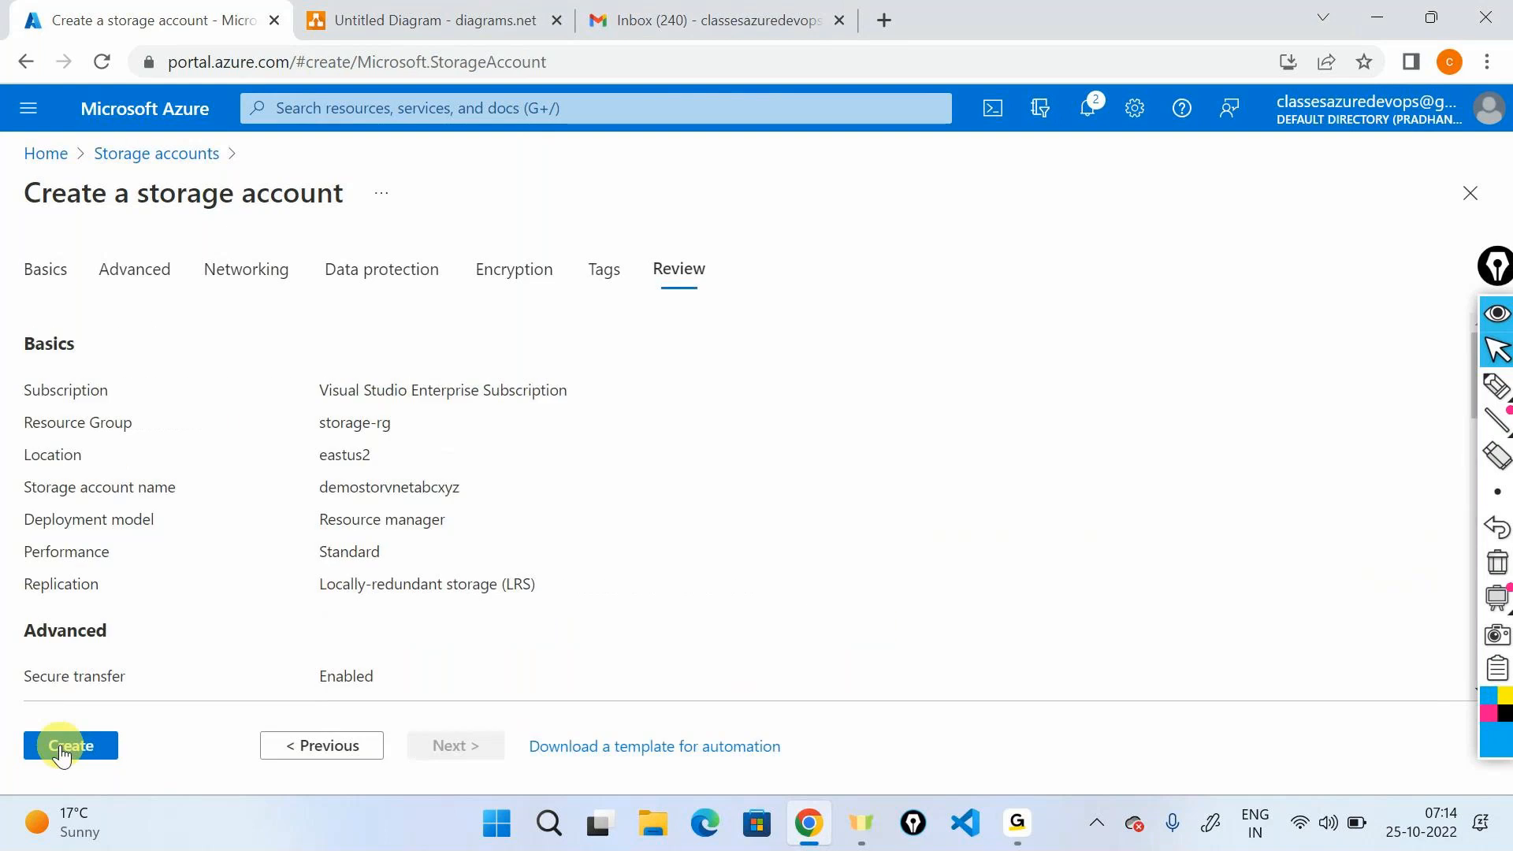
left_click(63, 748)
left_click(247, 285)
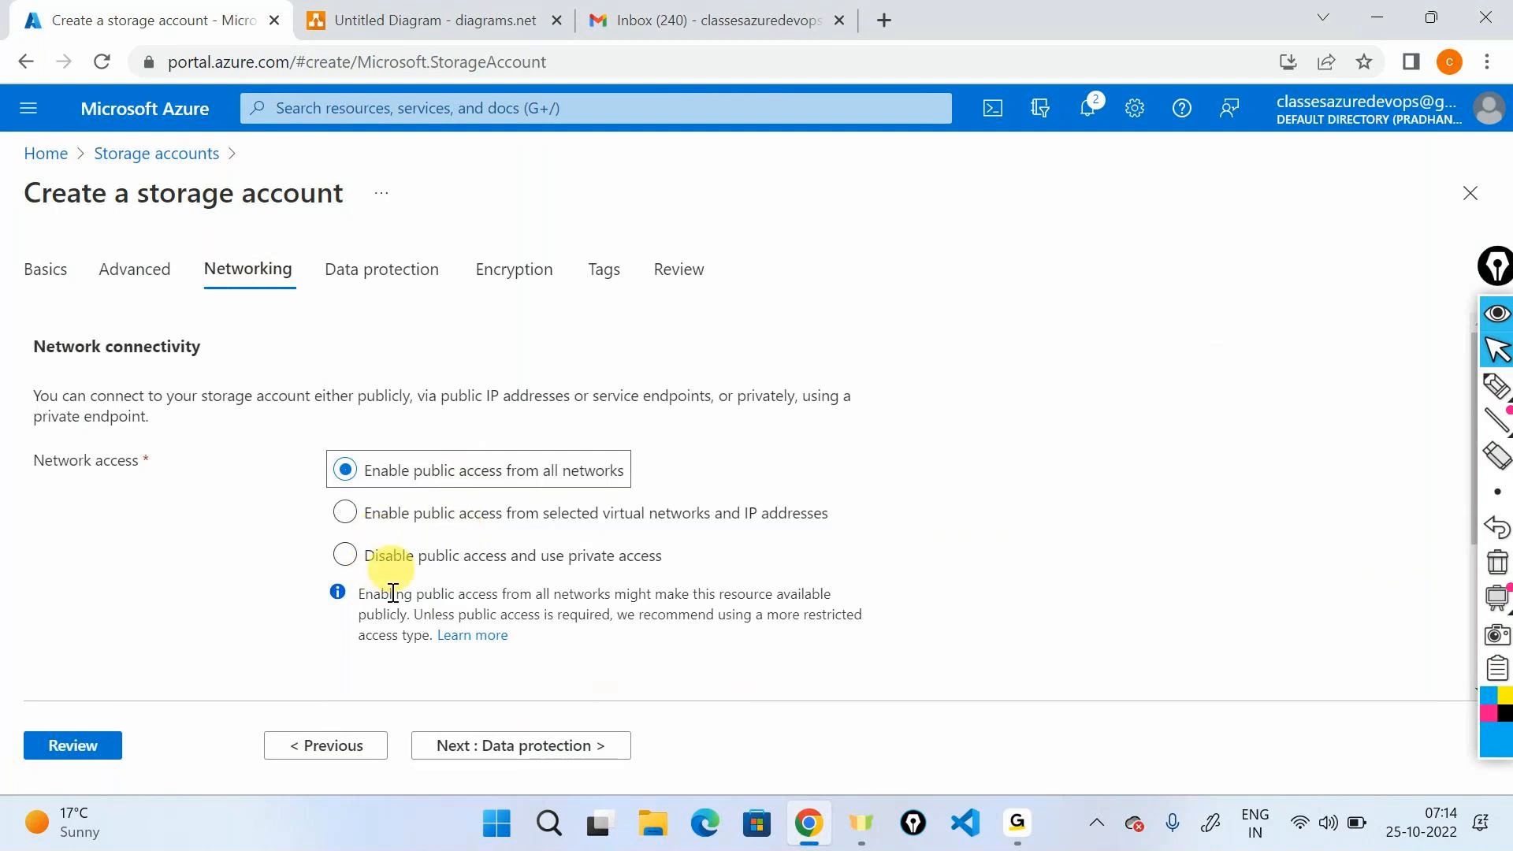
left_click(96, 747)
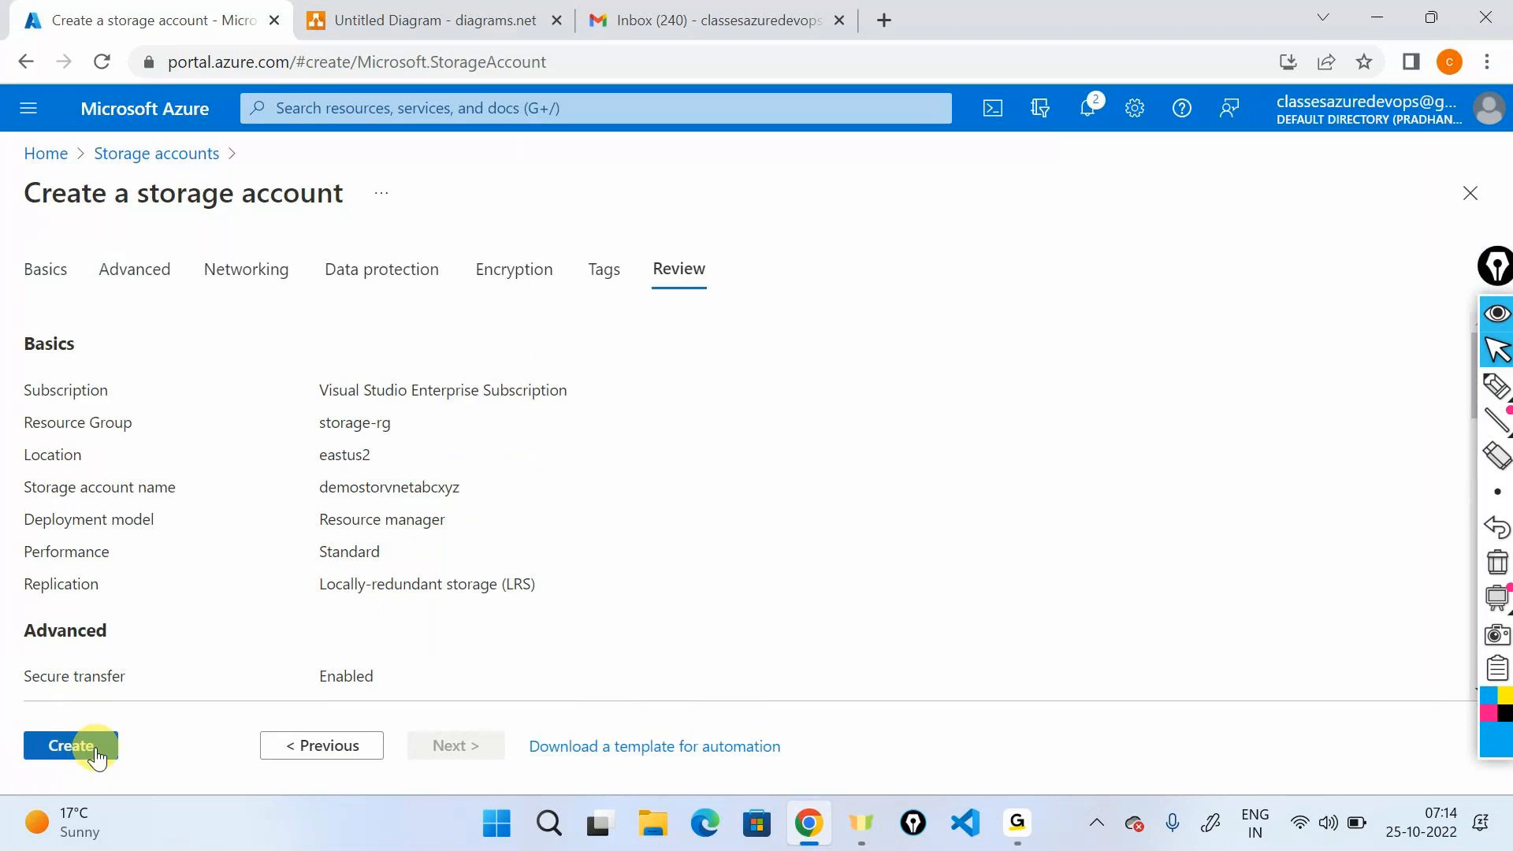
left_click(95, 749)
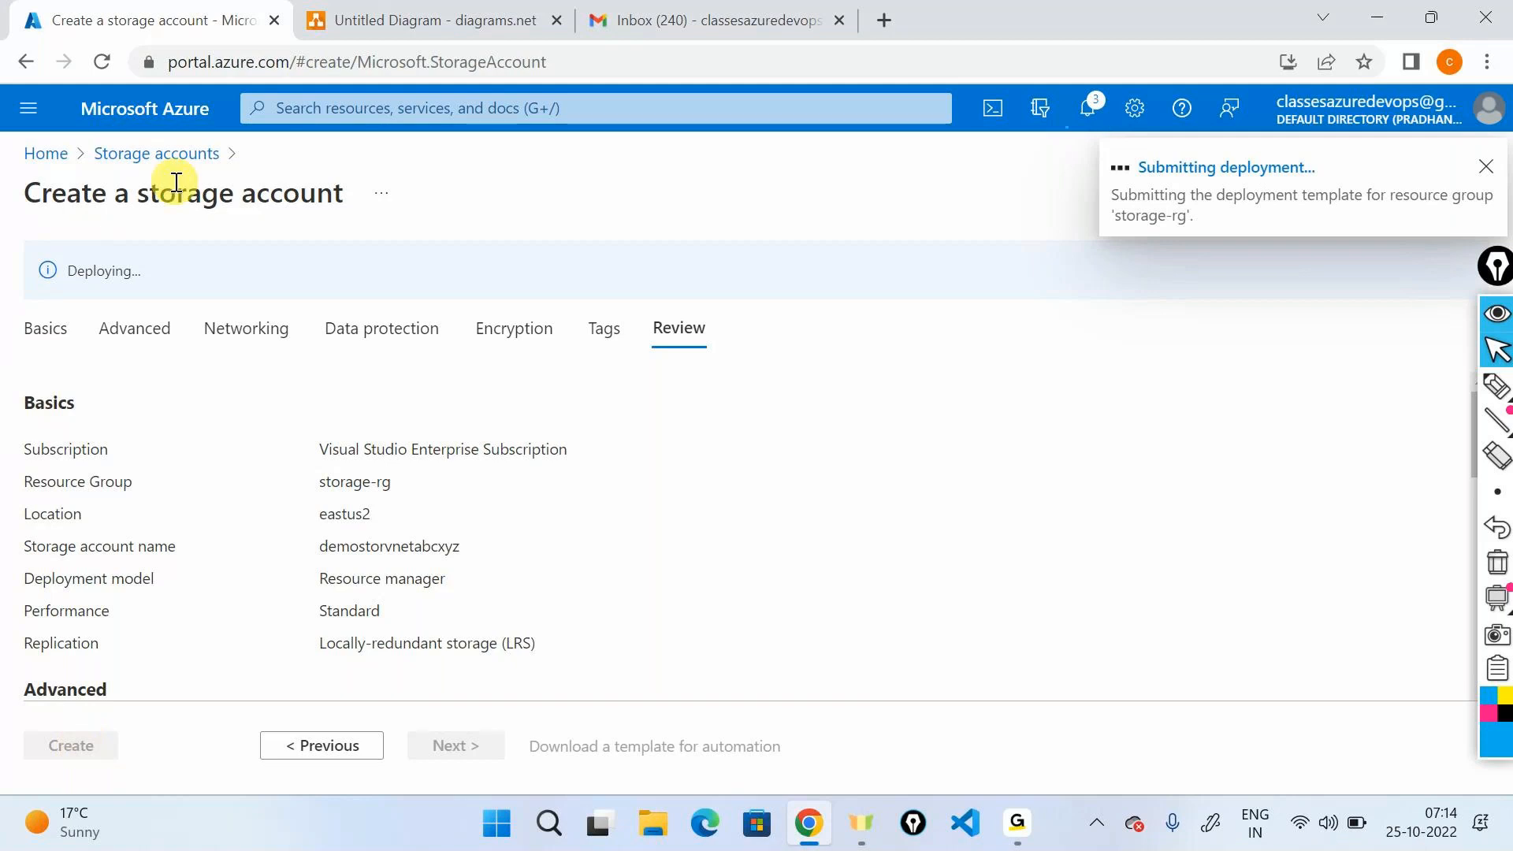
- Switch to the diagram and place a storage account icon outside the large square, on its right side
left_click(371, 3)
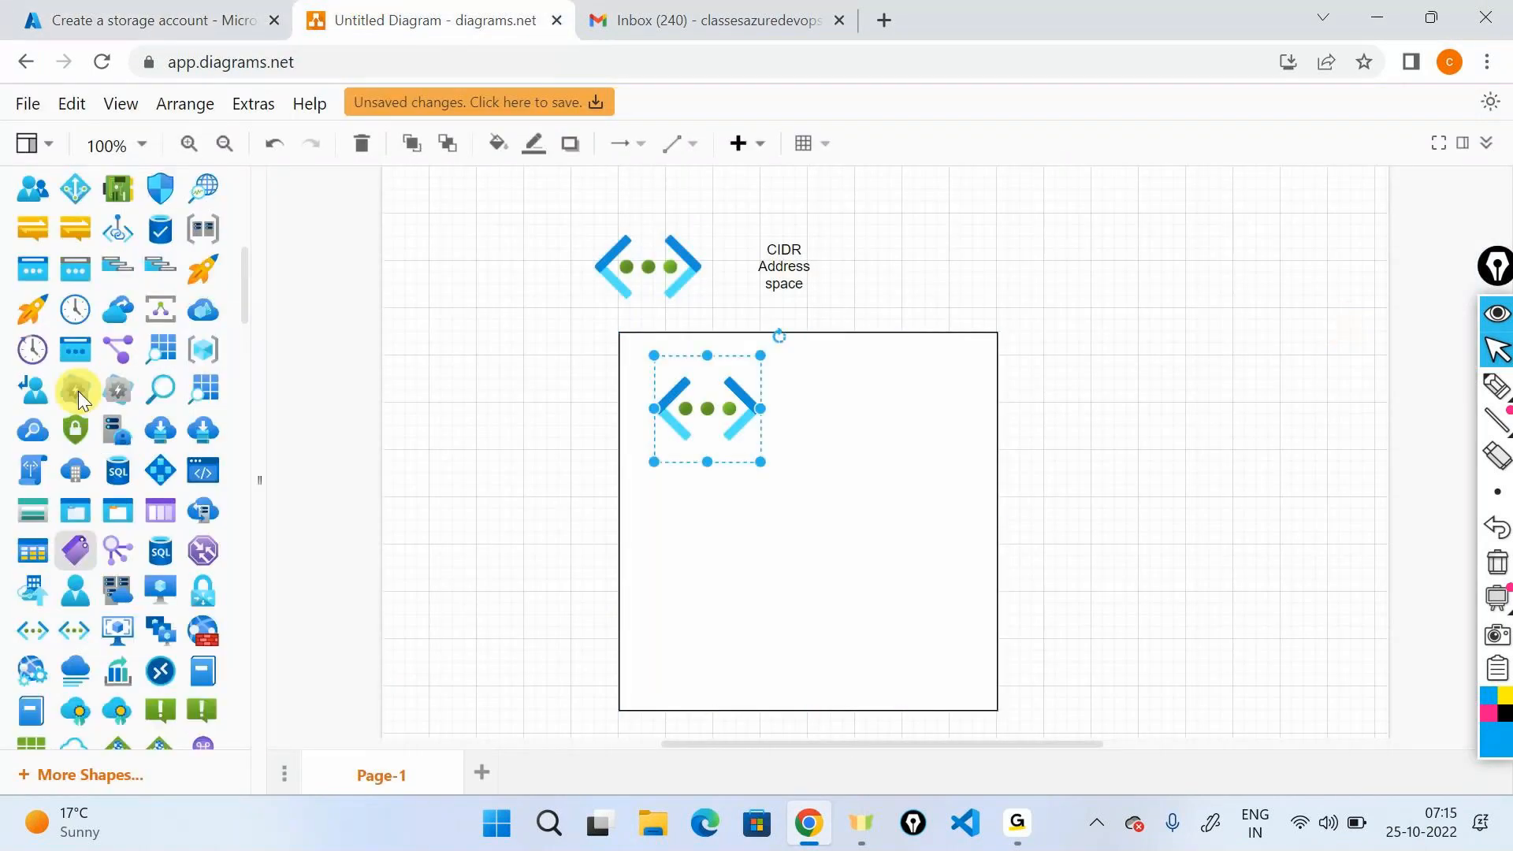
scroll(78, 390, "up", 10)
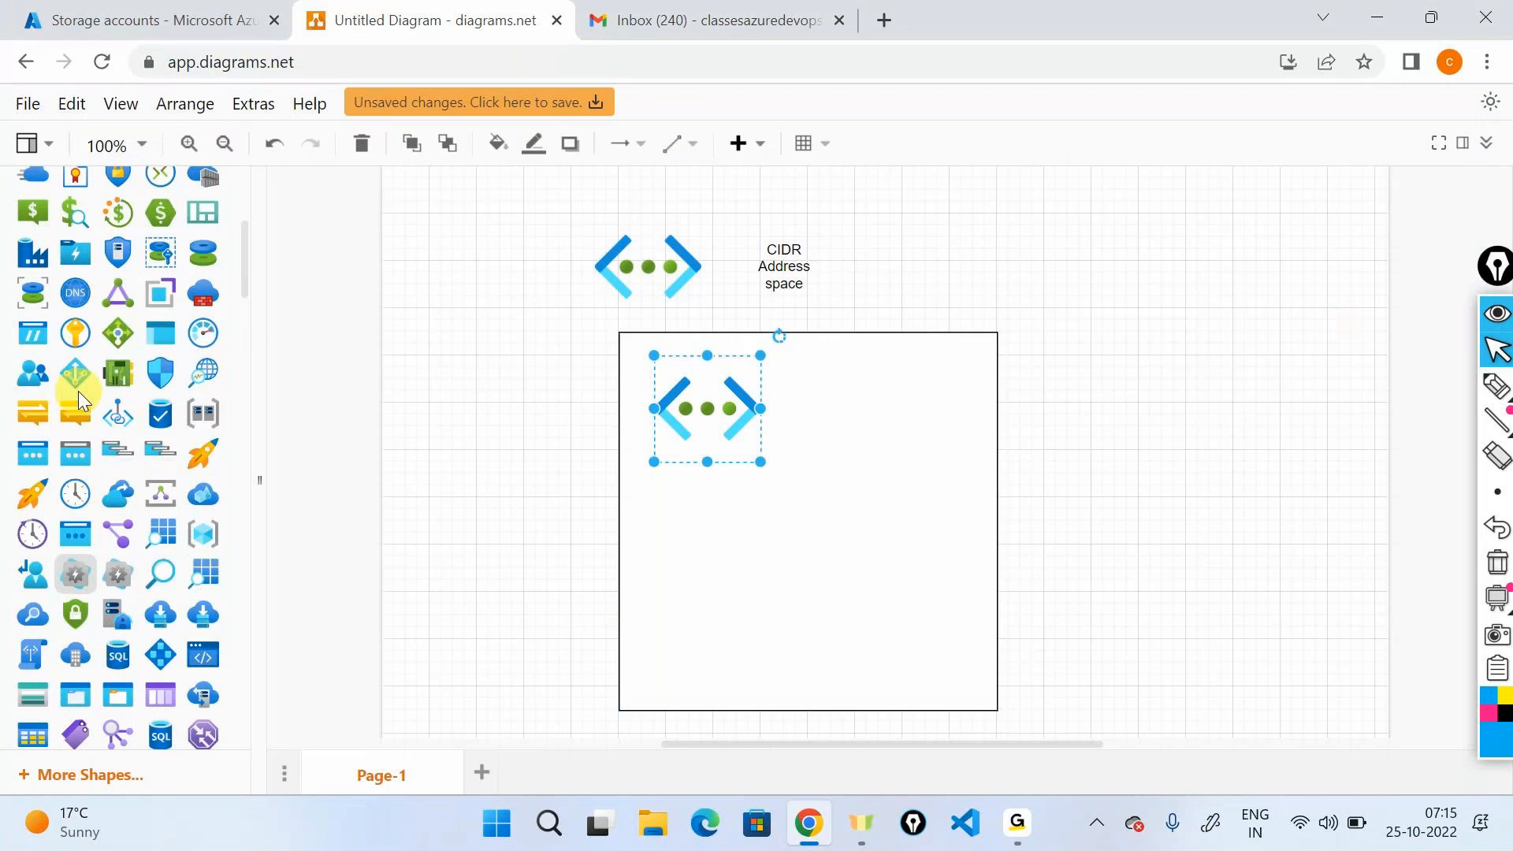
scroll(78, 391, "down", 10)
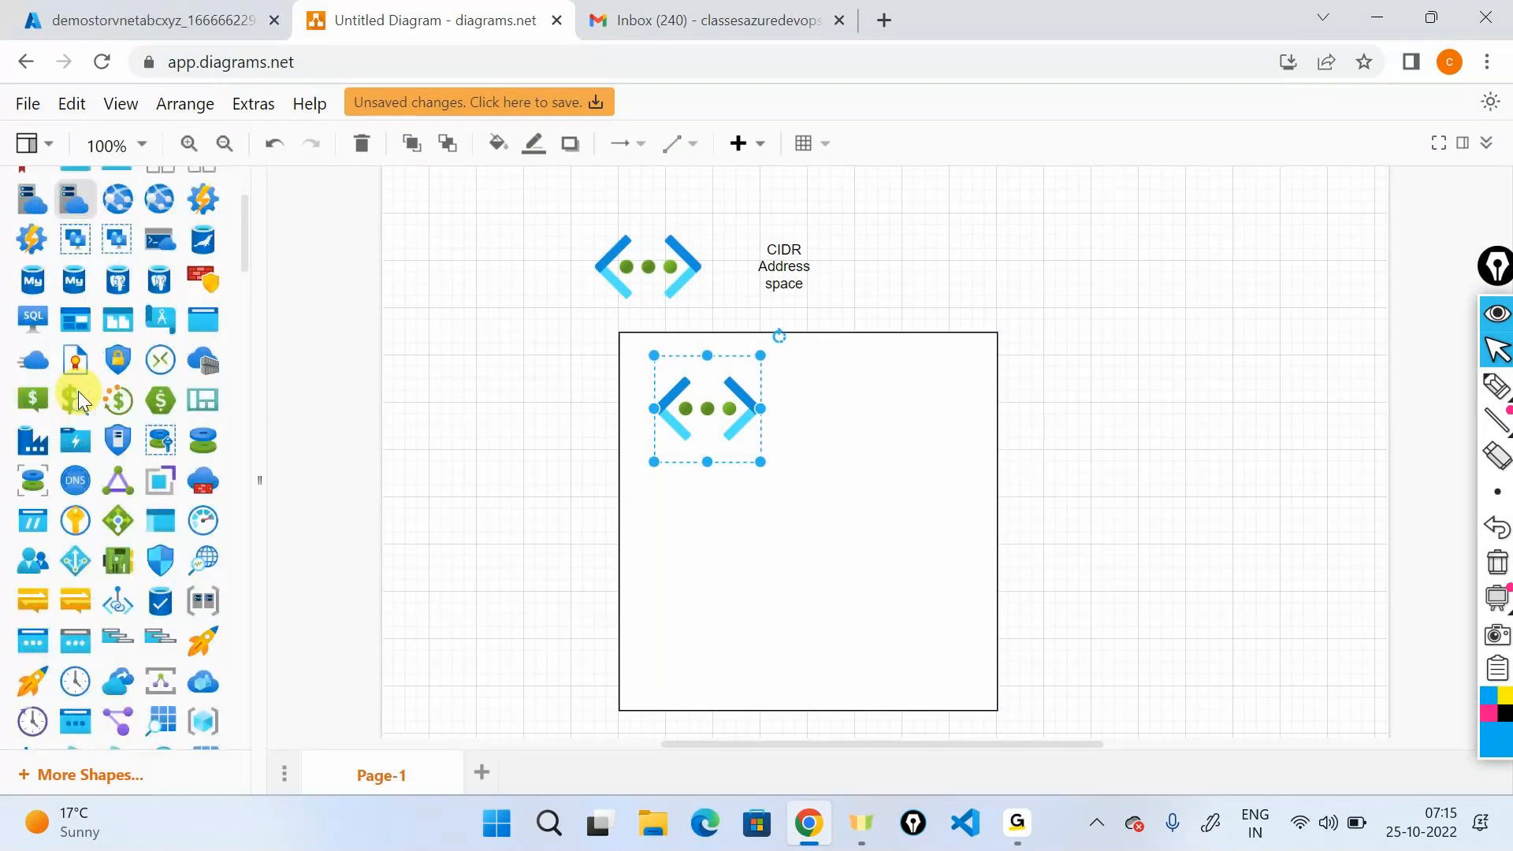
left_click_drag(32, 395, 1087, 418)
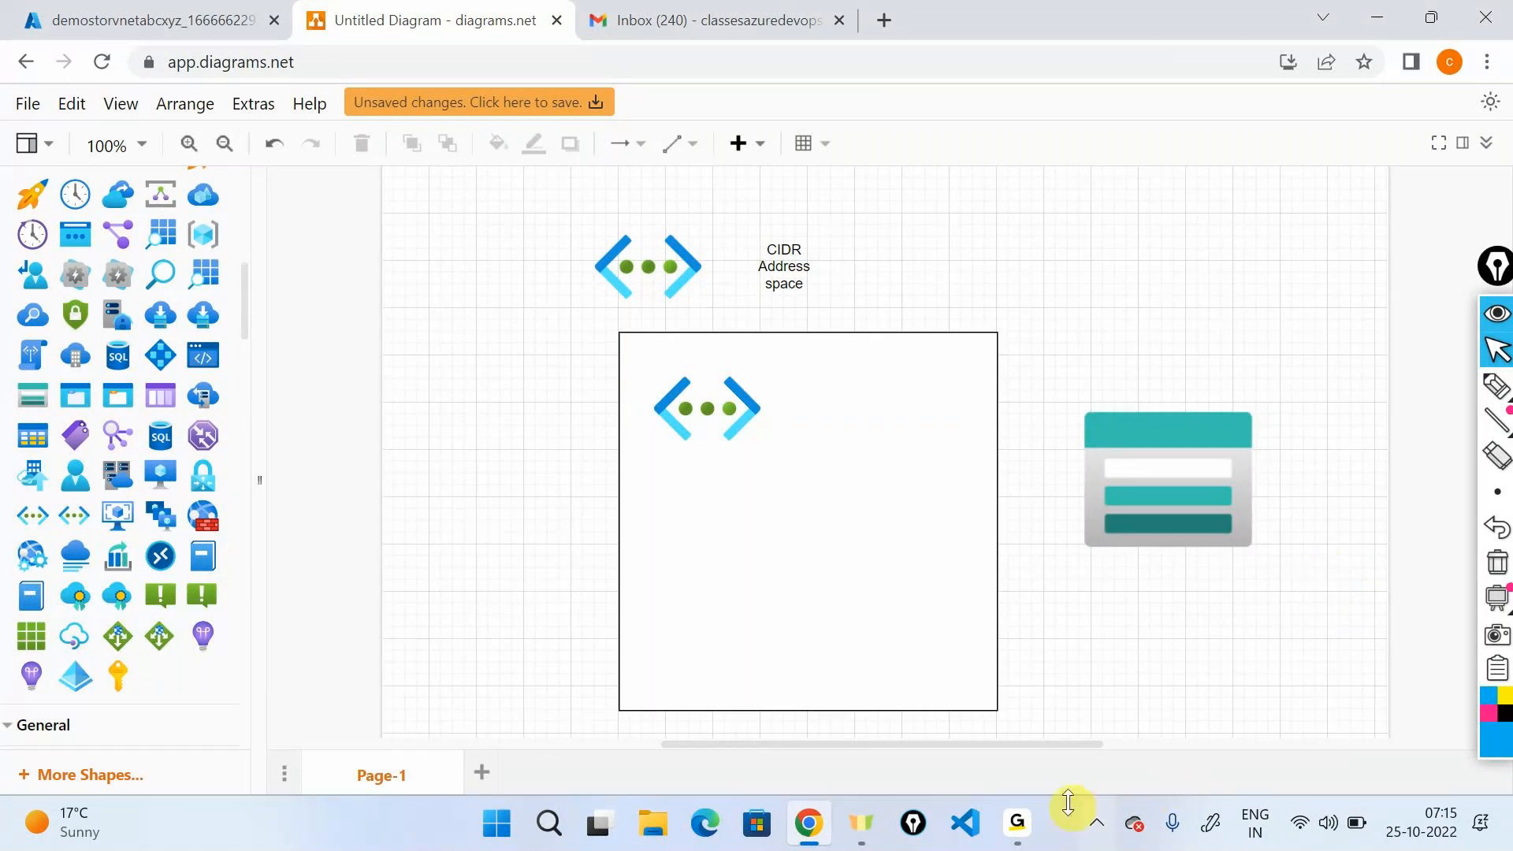
left_click(1054, 733)
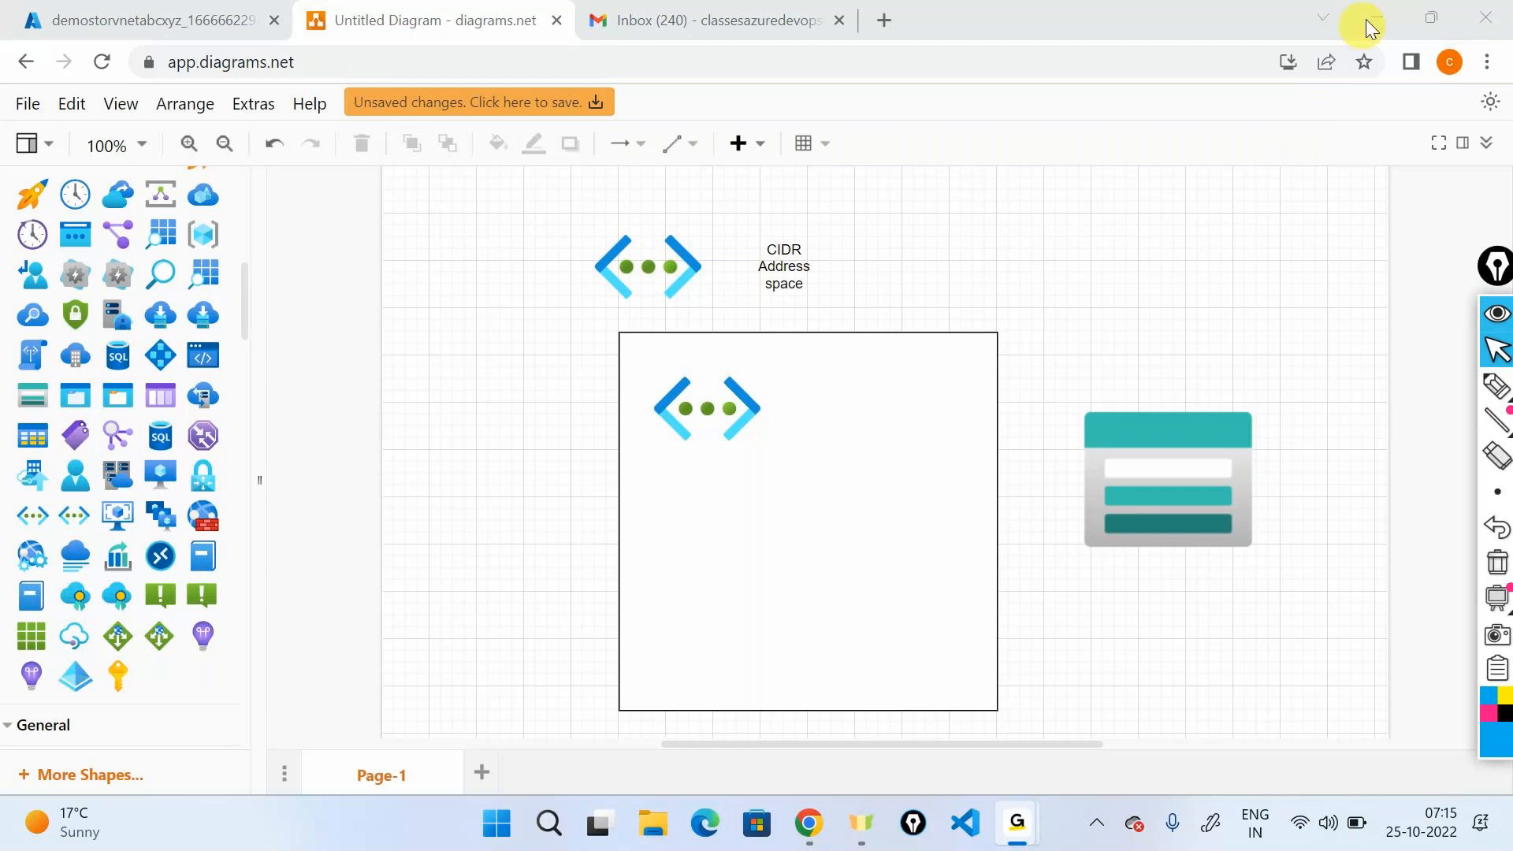
- Return to the Azure portal and open the demostorvnetabcxyz storage account from the storage-rg resource group
left_click(192, 11)
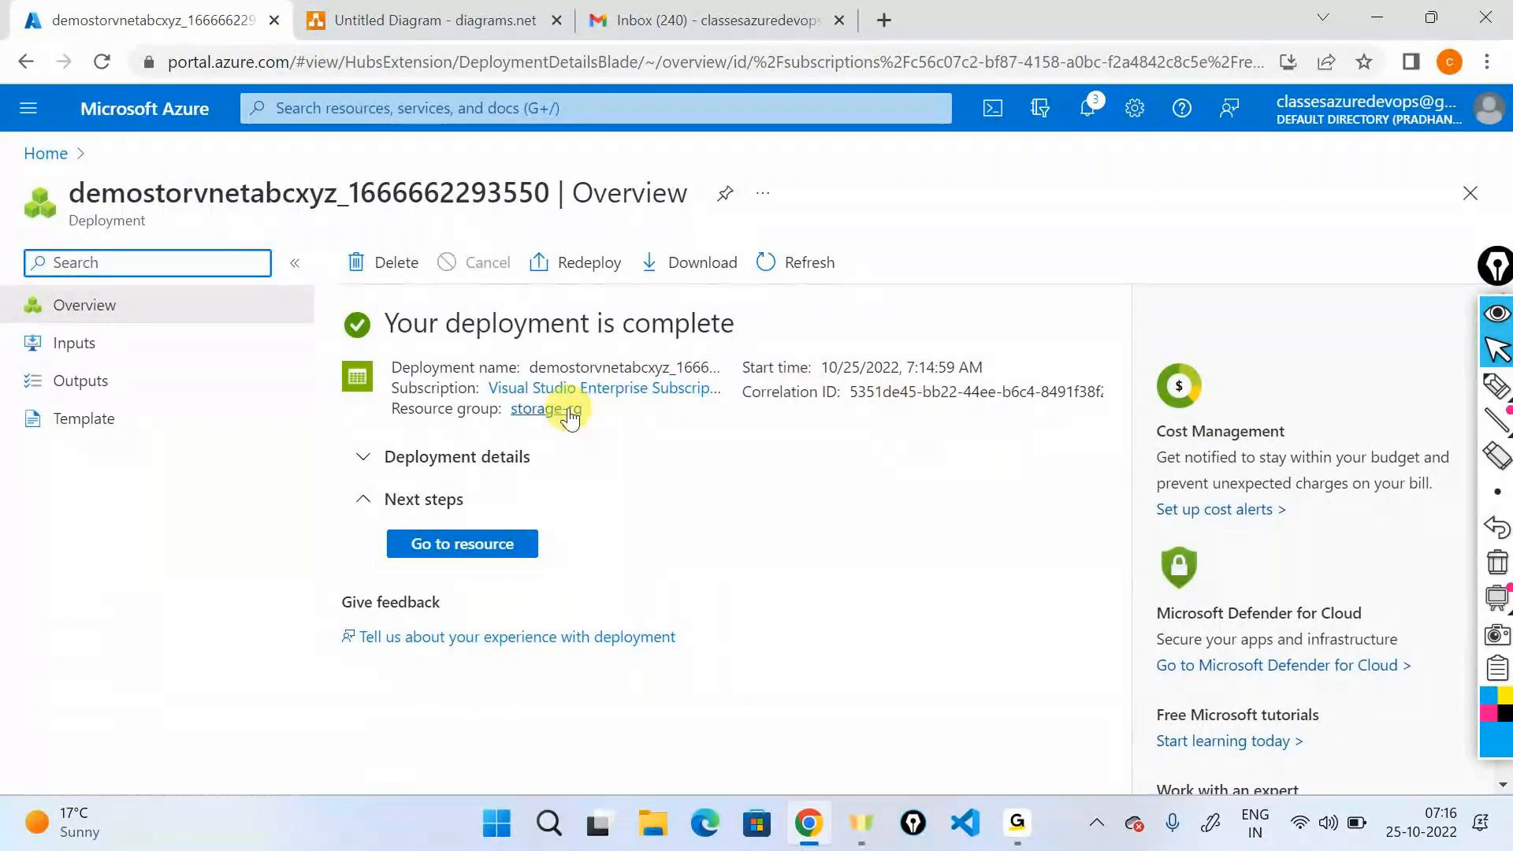
left_click(567, 411)
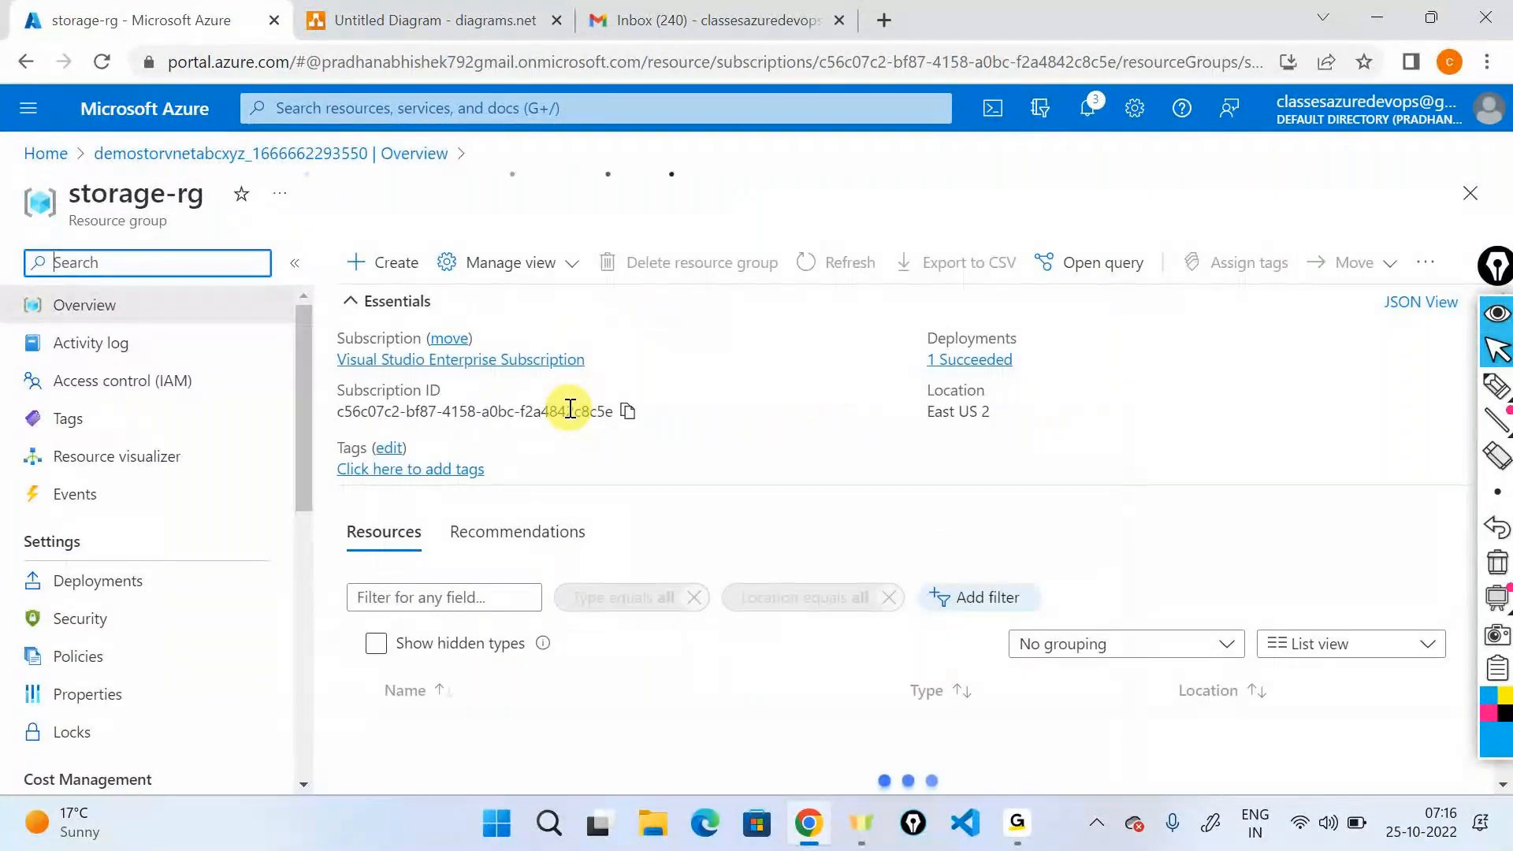
left_click(480, 729)
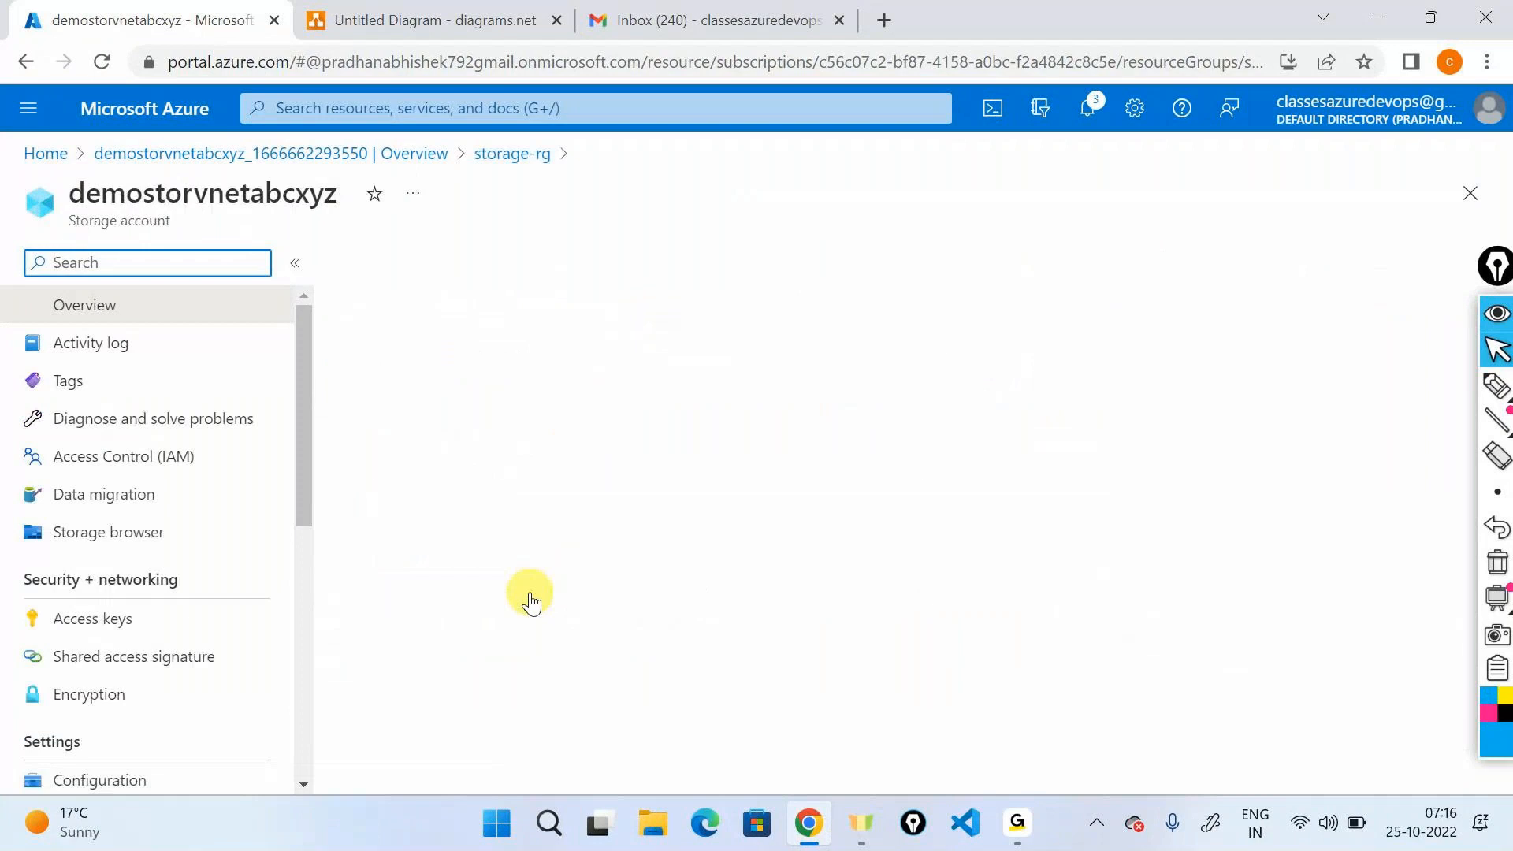
scroll(152, 615, "down", 2)
scroll(152, 626, "up", 4)
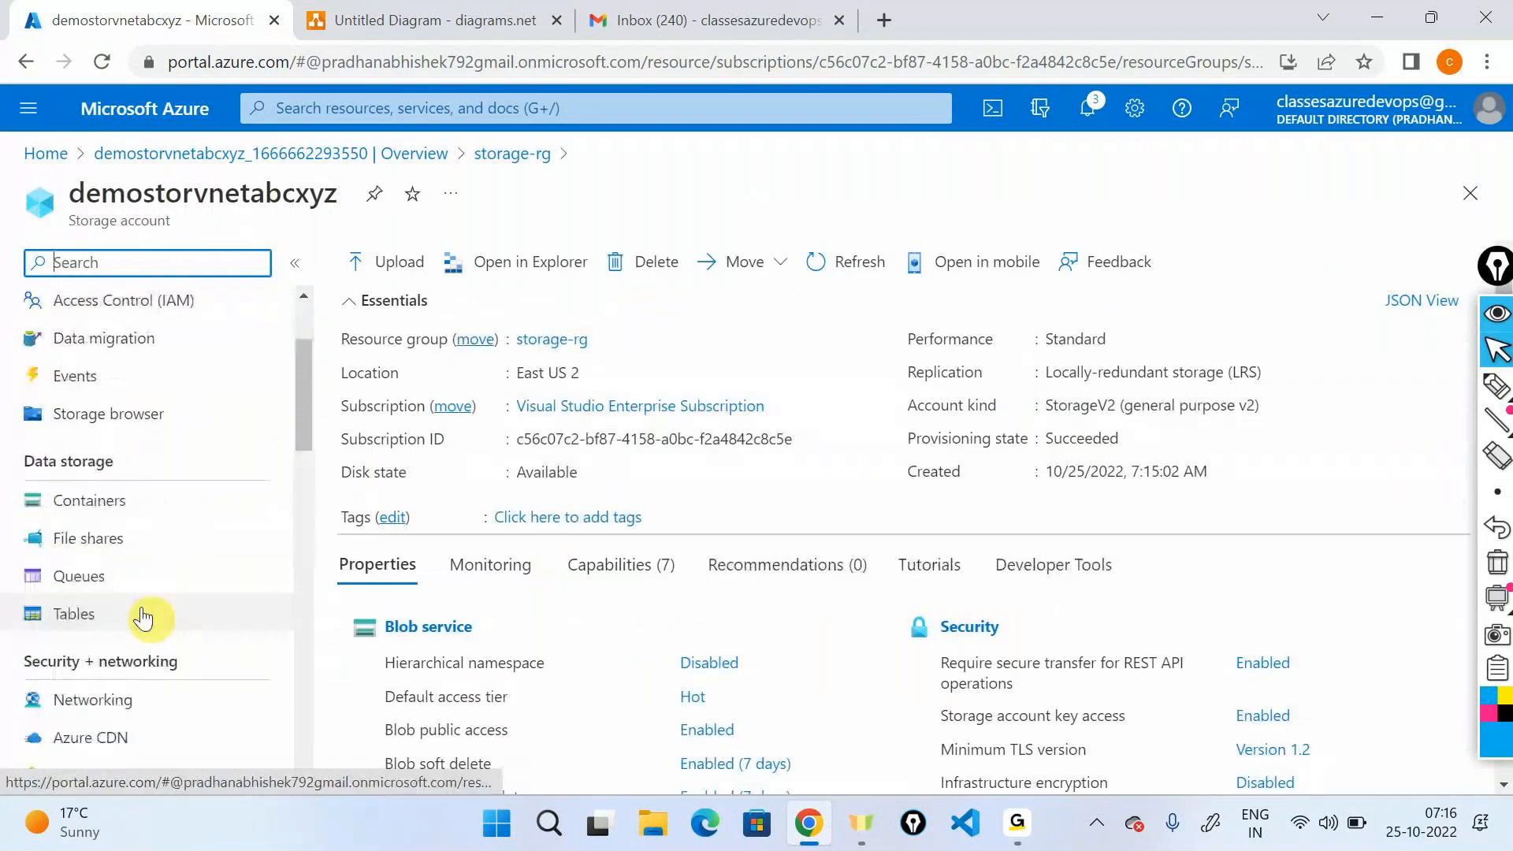
- Create a container named container1 in the storage account, keeping its public access level private
left_click(102, 501)
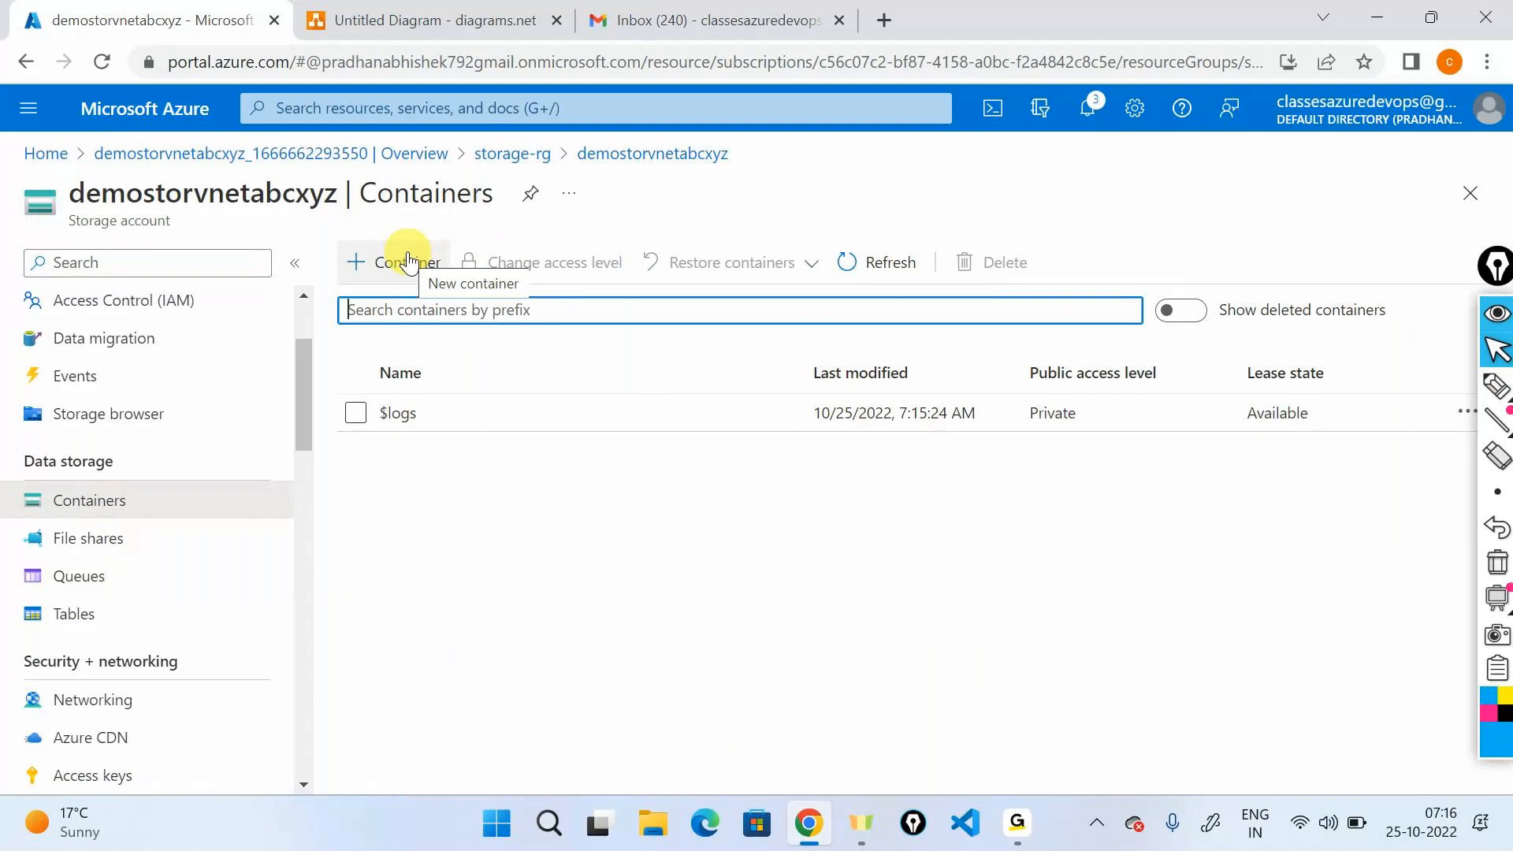
left_click(408, 262)
type("container1")
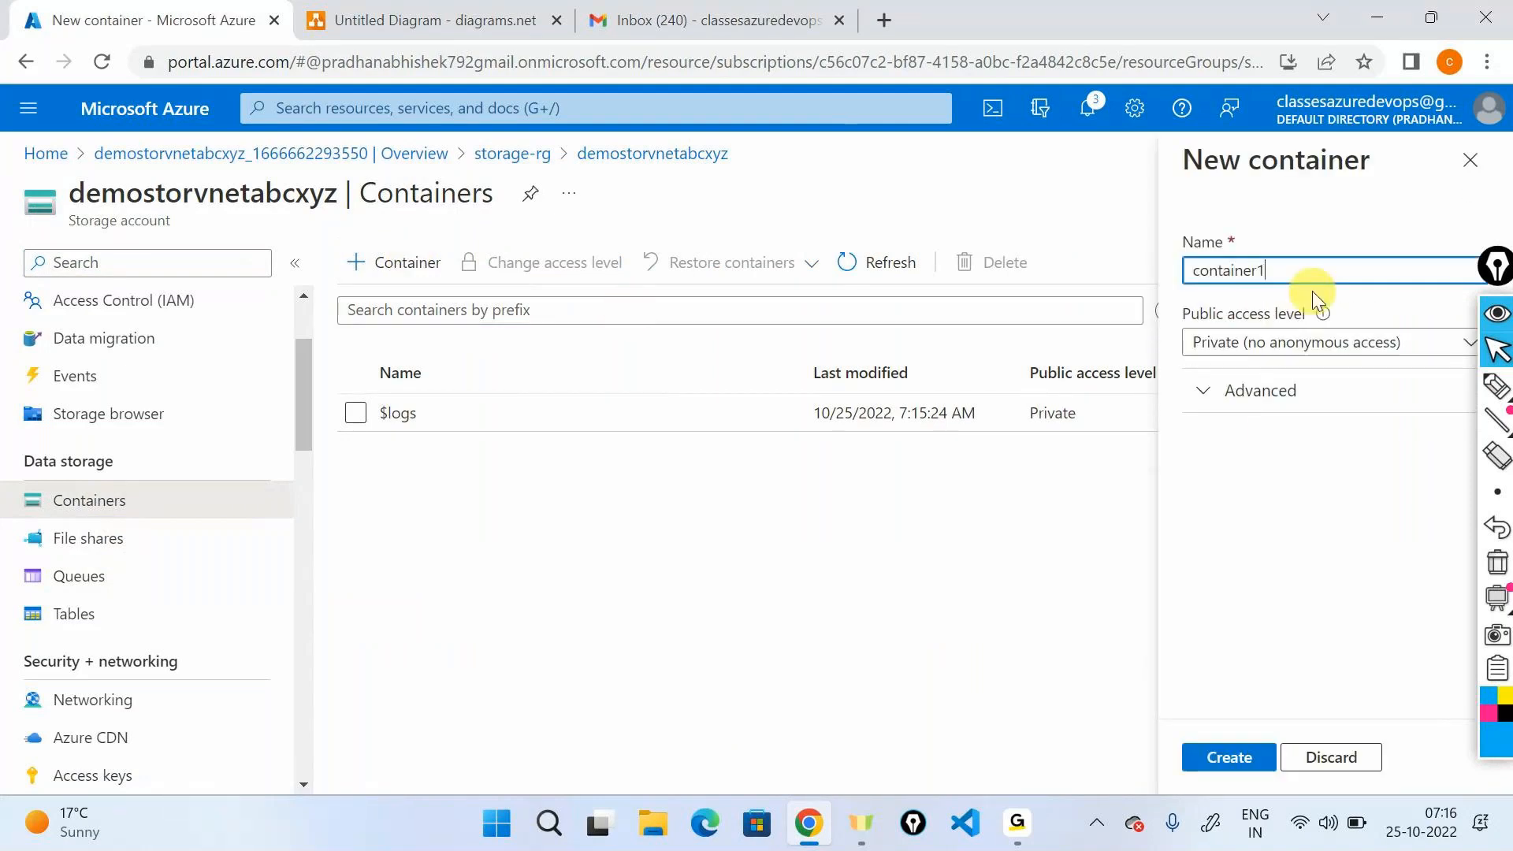
left_click(1229, 757)
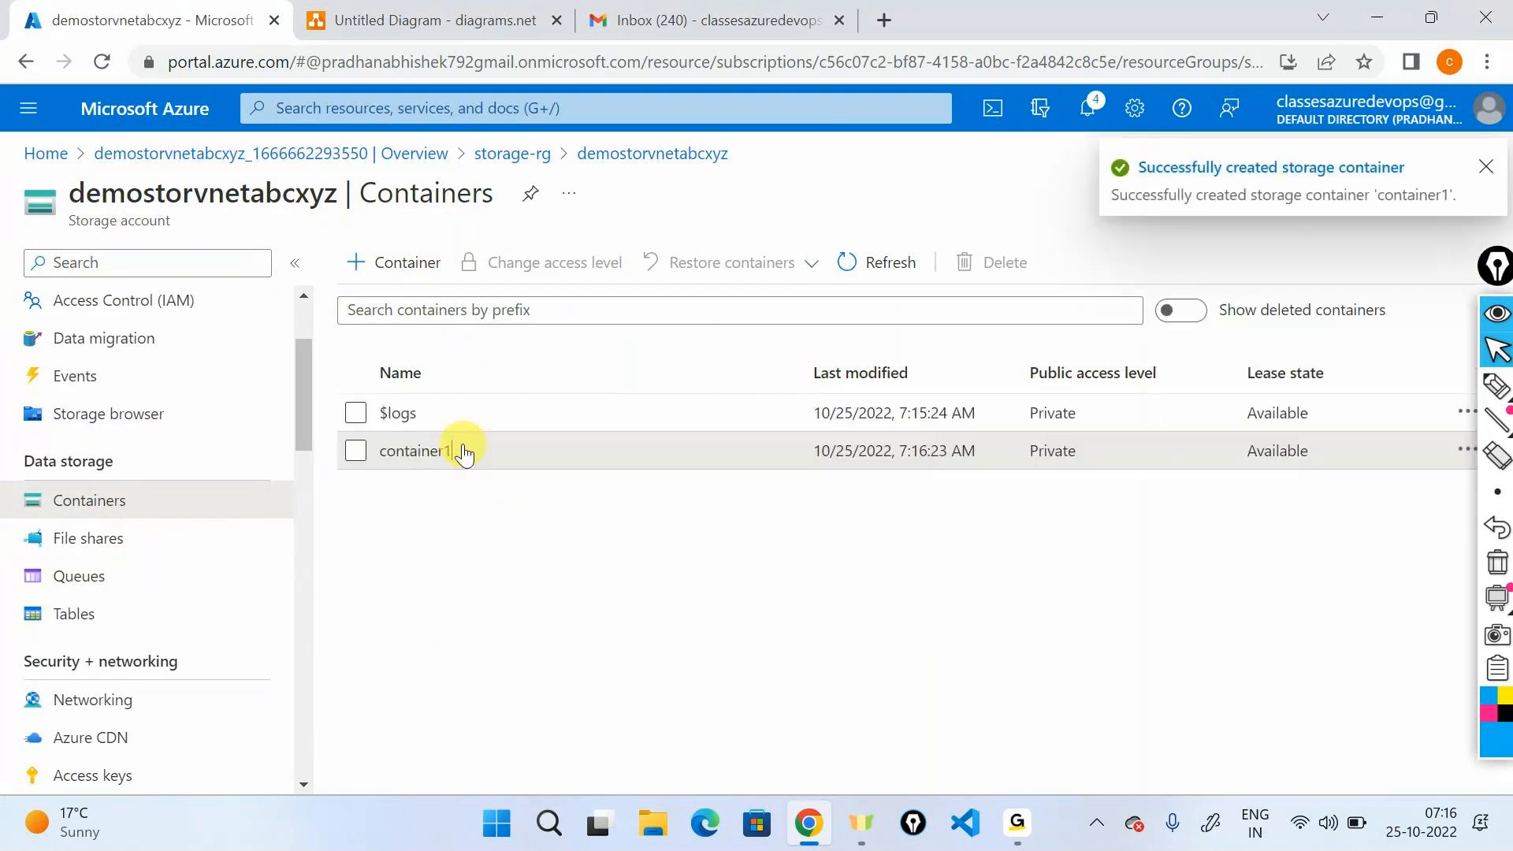
- Open container1 and choose intro.ps1 from the junk\powershell-class1-8am folder on New Volume (E:) for upload
left_click(457, 447)
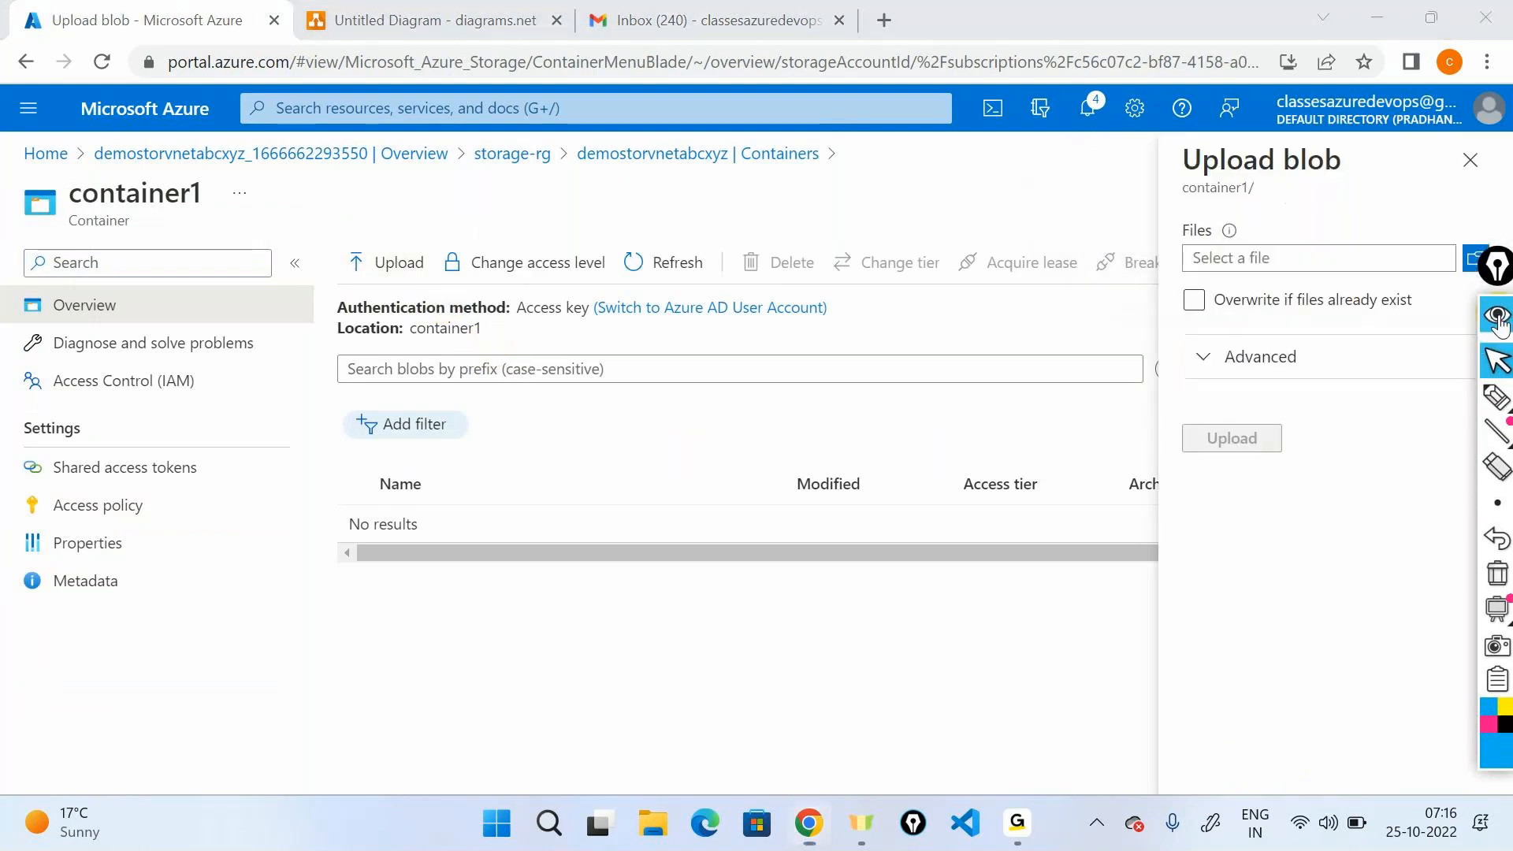
left_click(1478, 260)
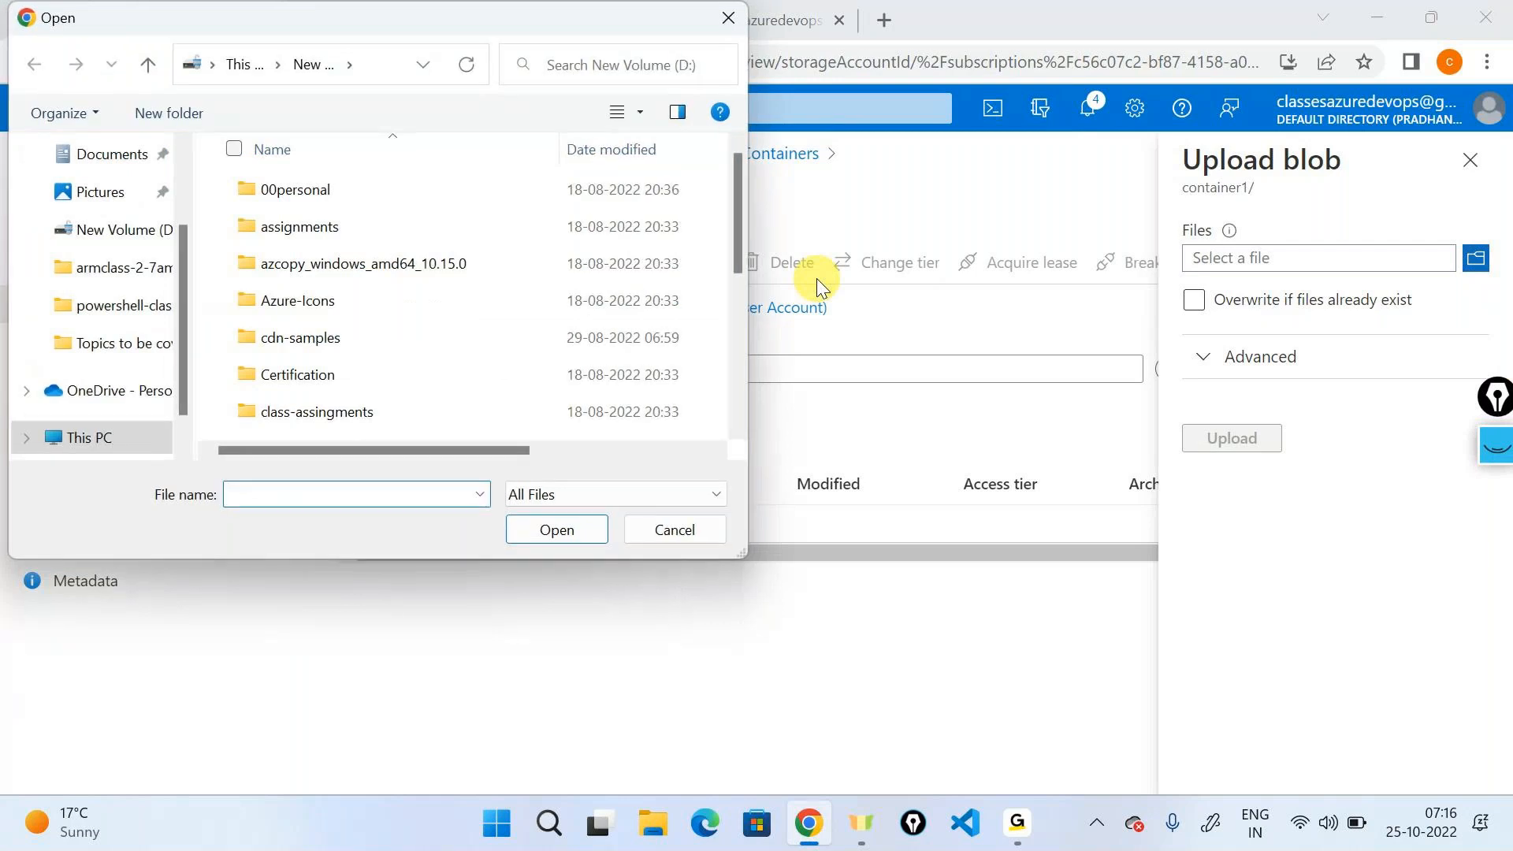
scroll(111, 319, "down", 1)
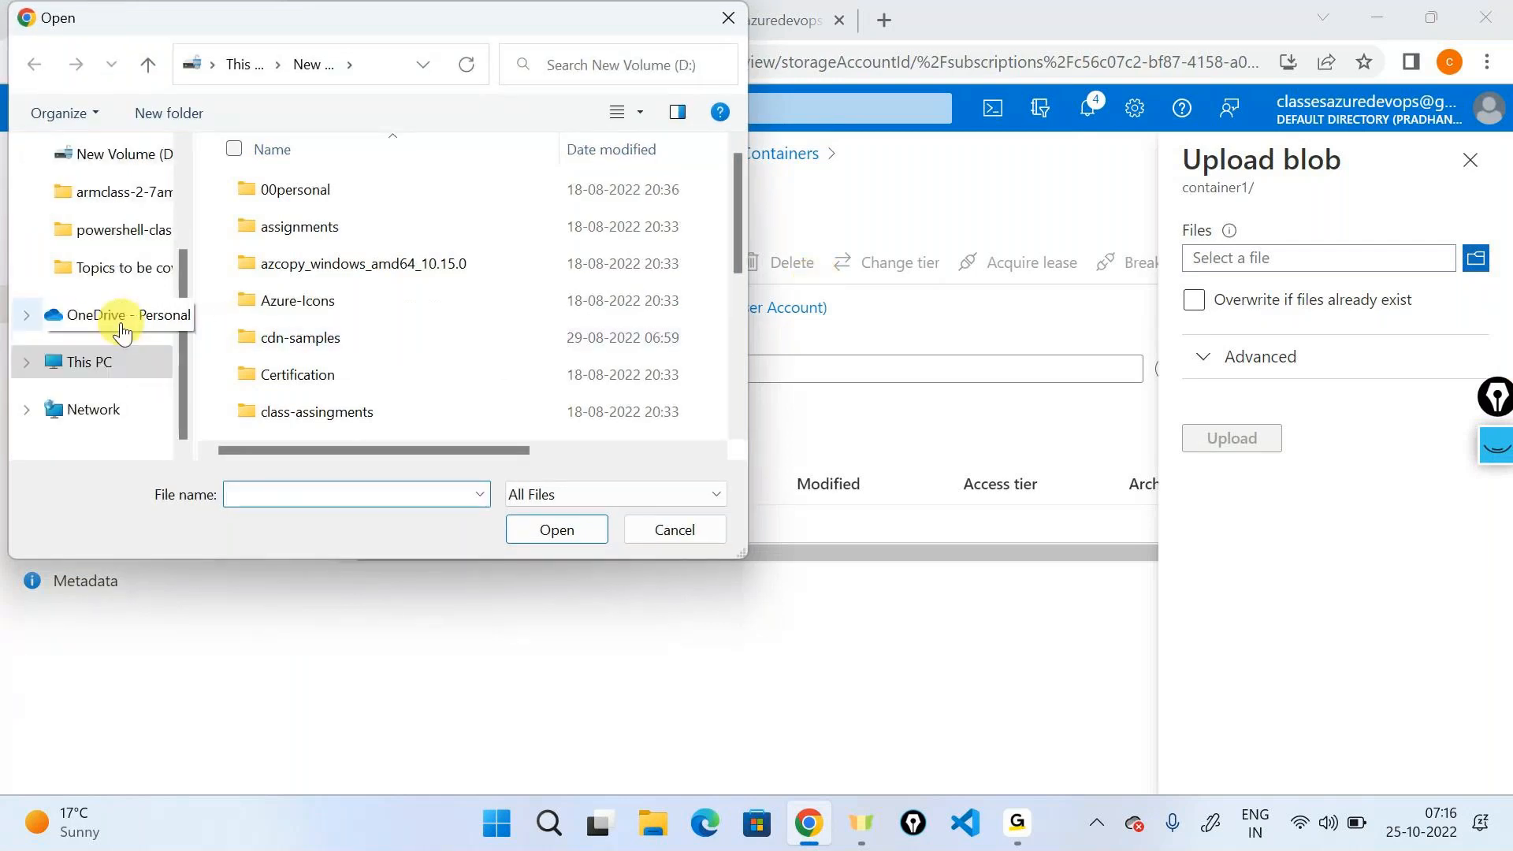
scroll(111, 292, "up", 3)
scroll(114, 292, "down", 2)
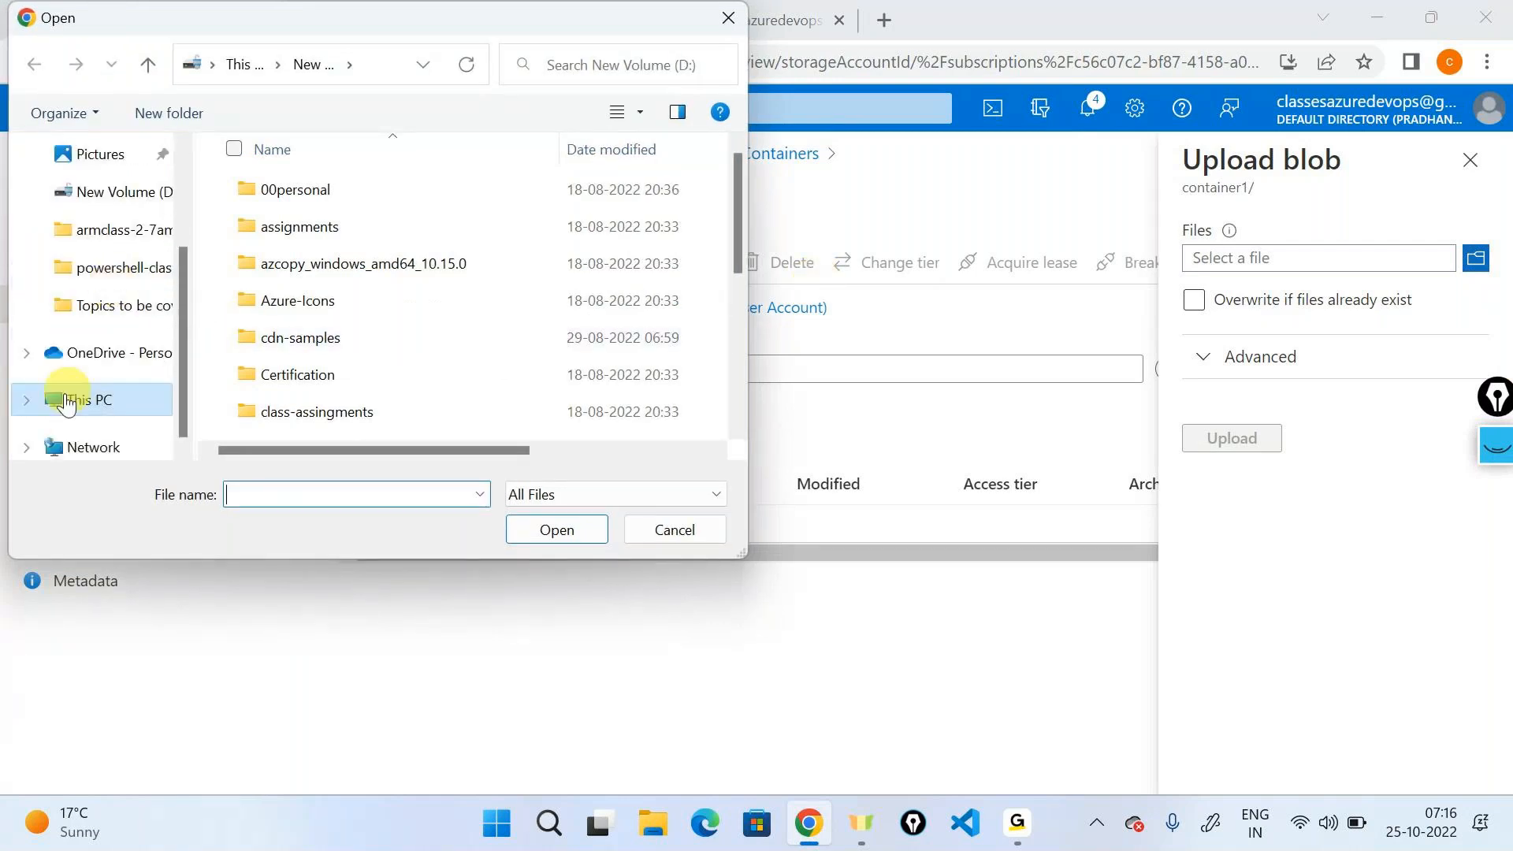
left_click(79, 398)
scroll(370, 364, "down", 1)
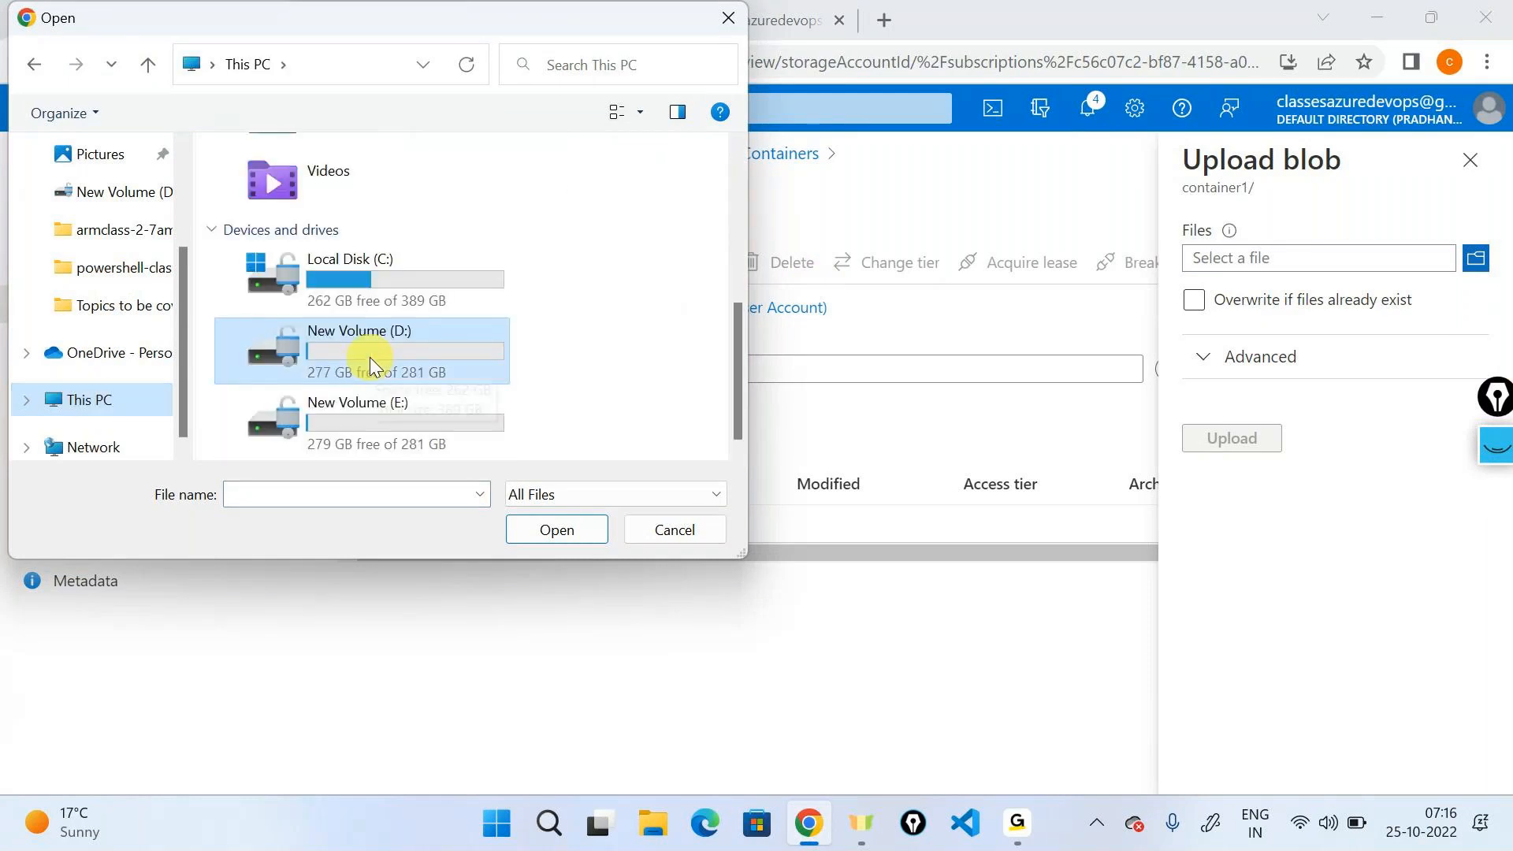
double_click(432, 424)
double_click(266, 191)
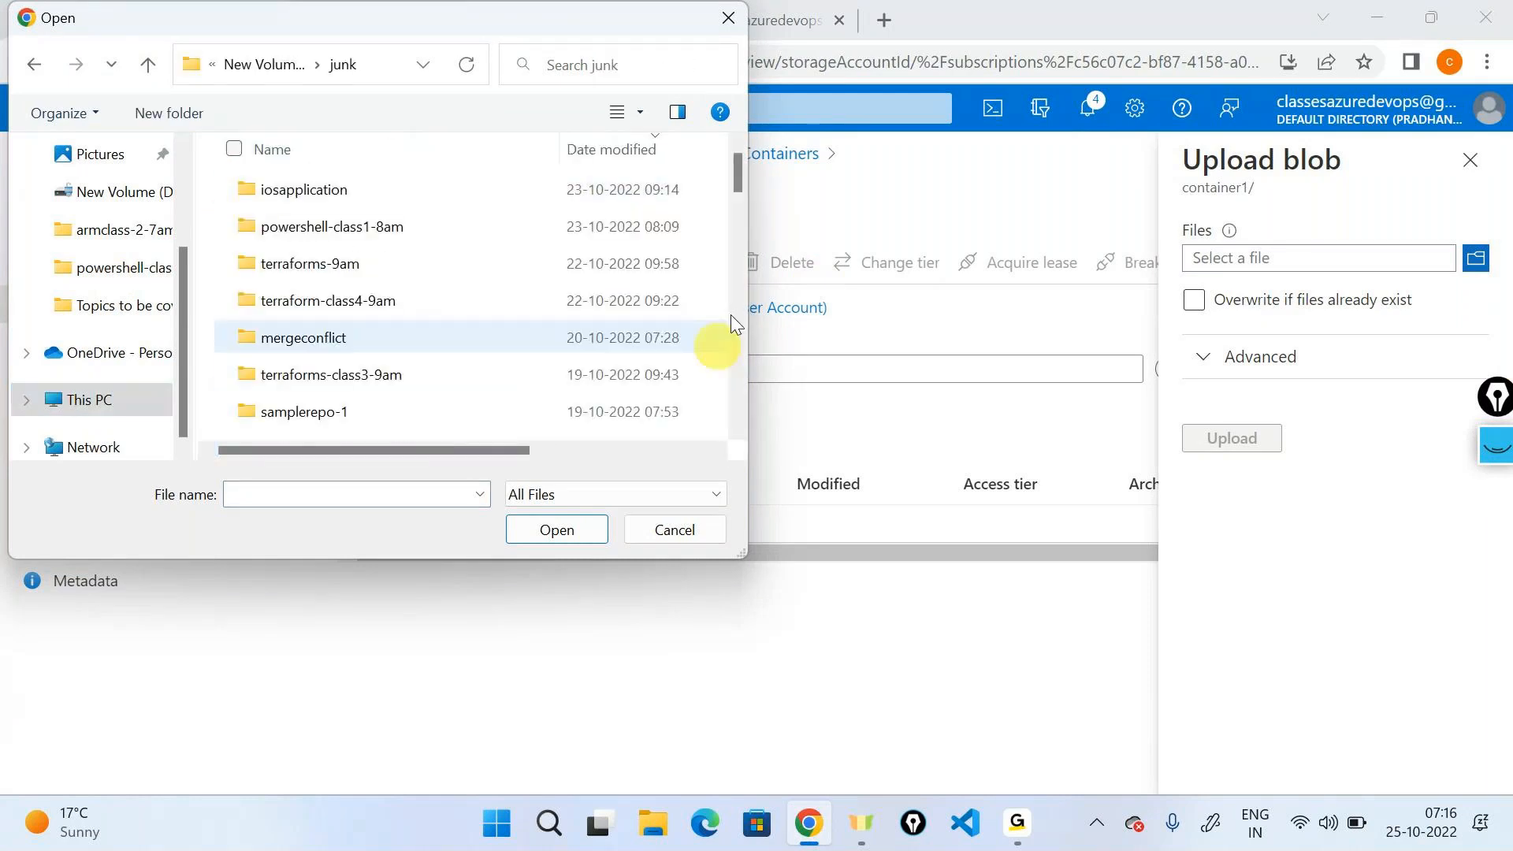
double_click(329, 225)
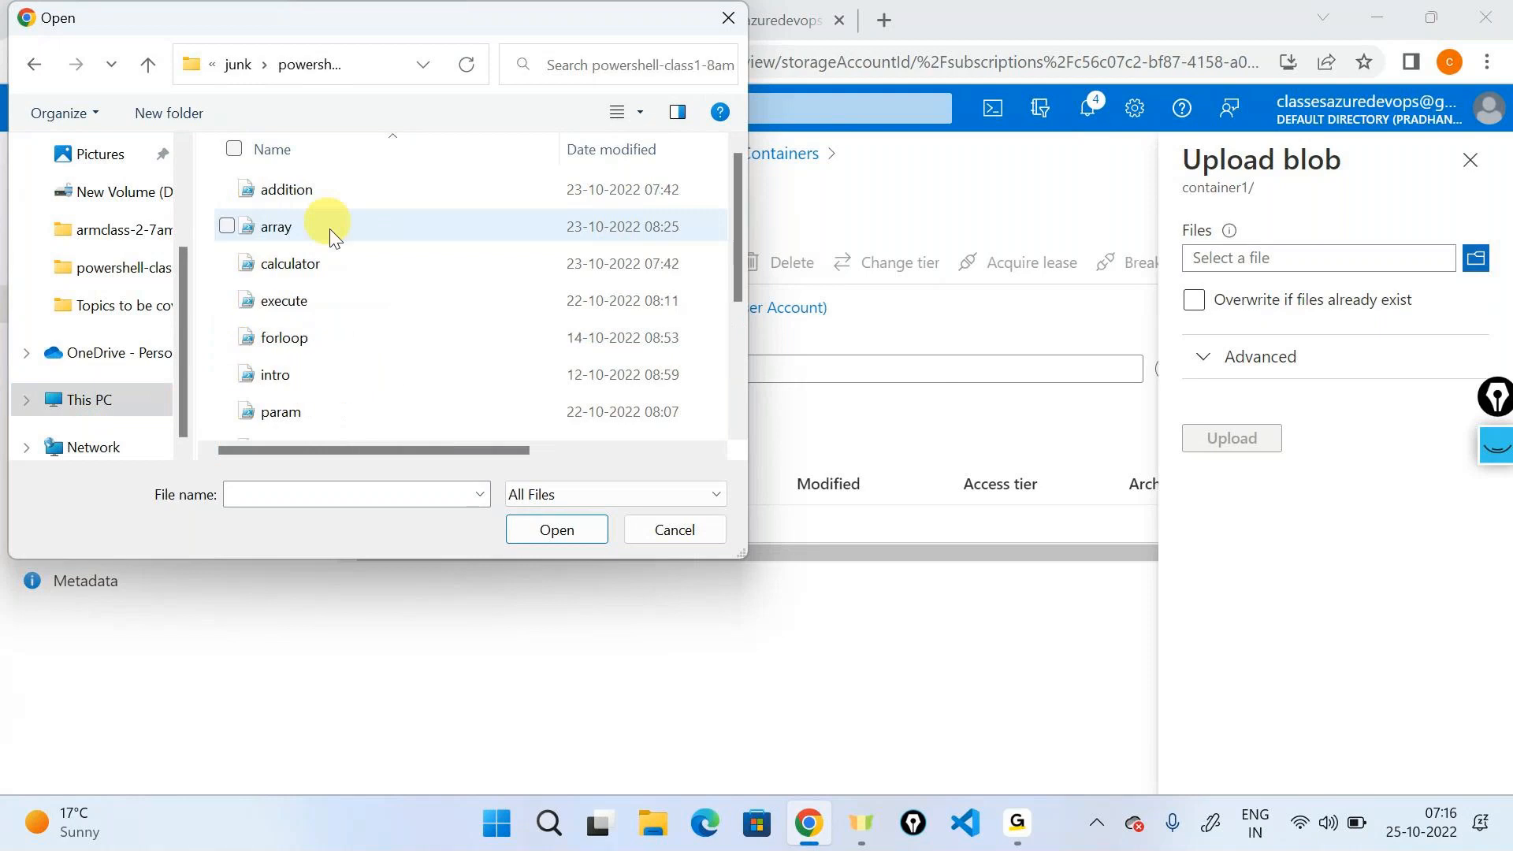
double_click(362, 373)
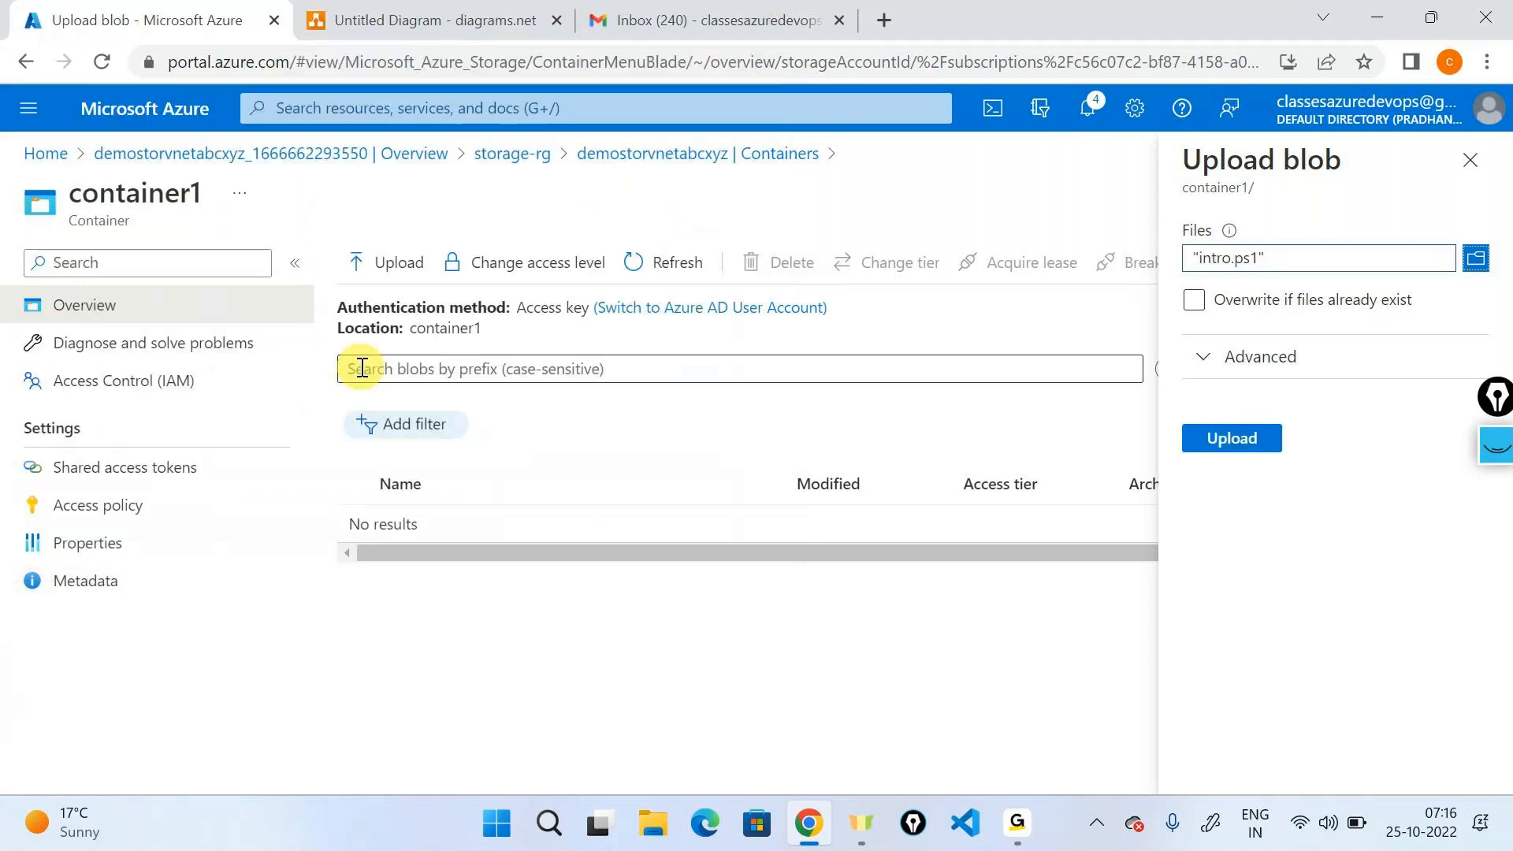
- Replace the upload selection with all files of the powershell-class1-8am folder and upload them to container1
left_click(1474, 256)
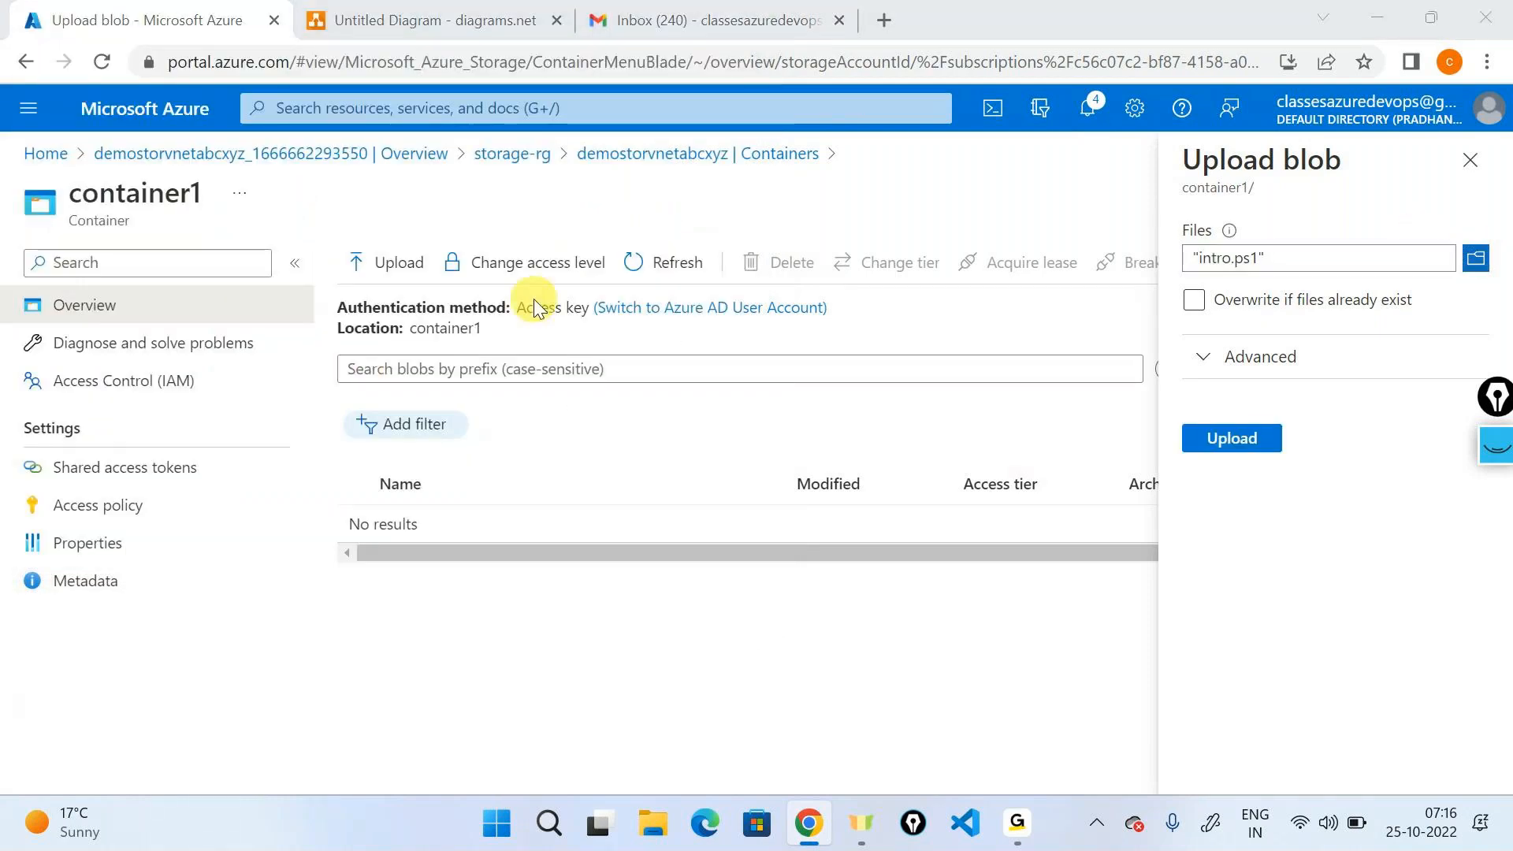
left_click(533, 304)
key("ctrl+a")
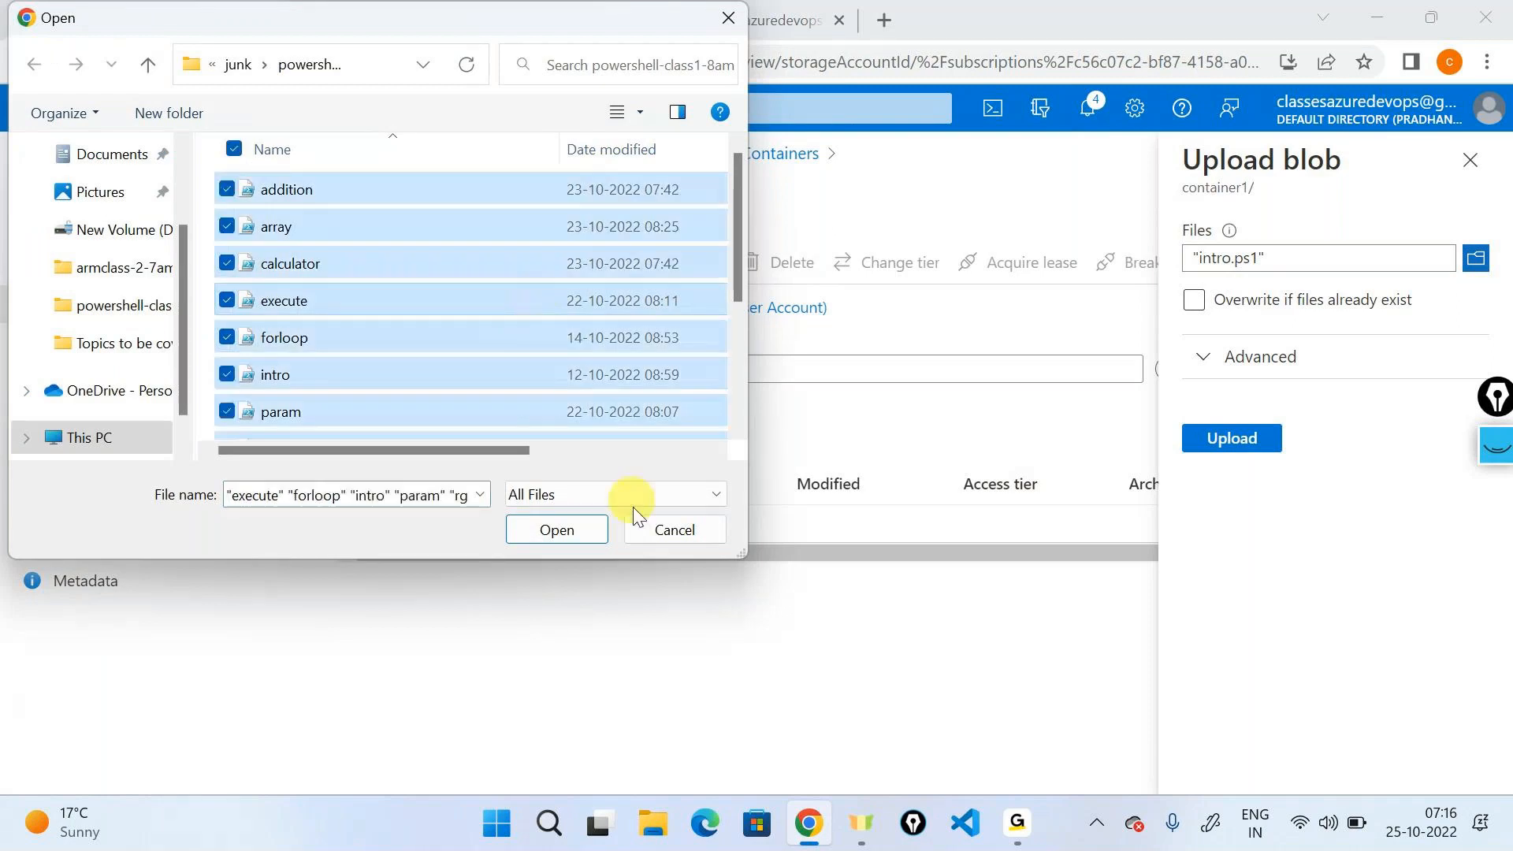
left_click(573, 530)
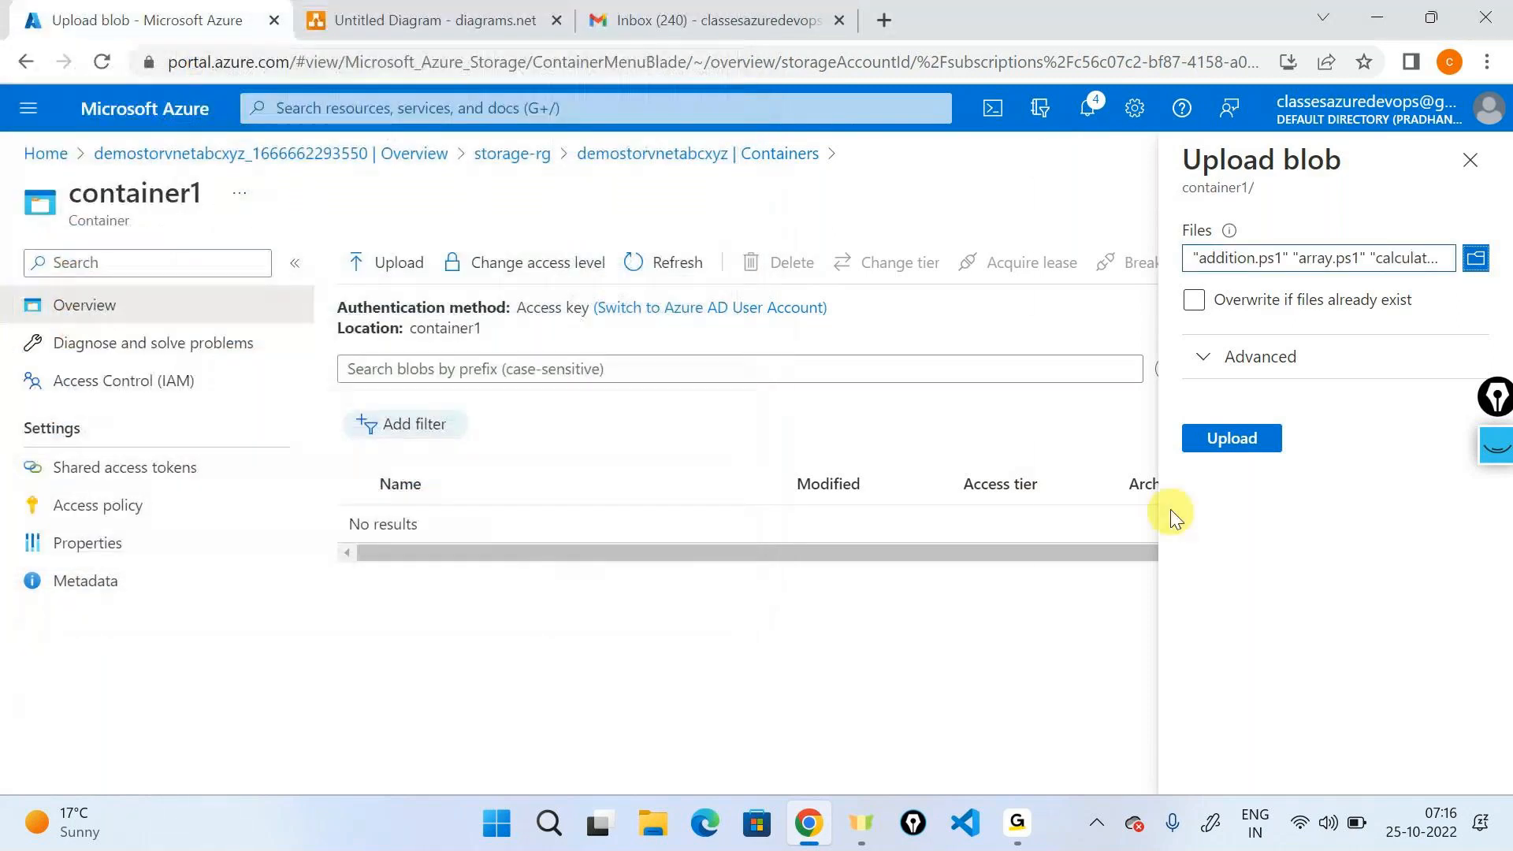
left_click(1231, 438)
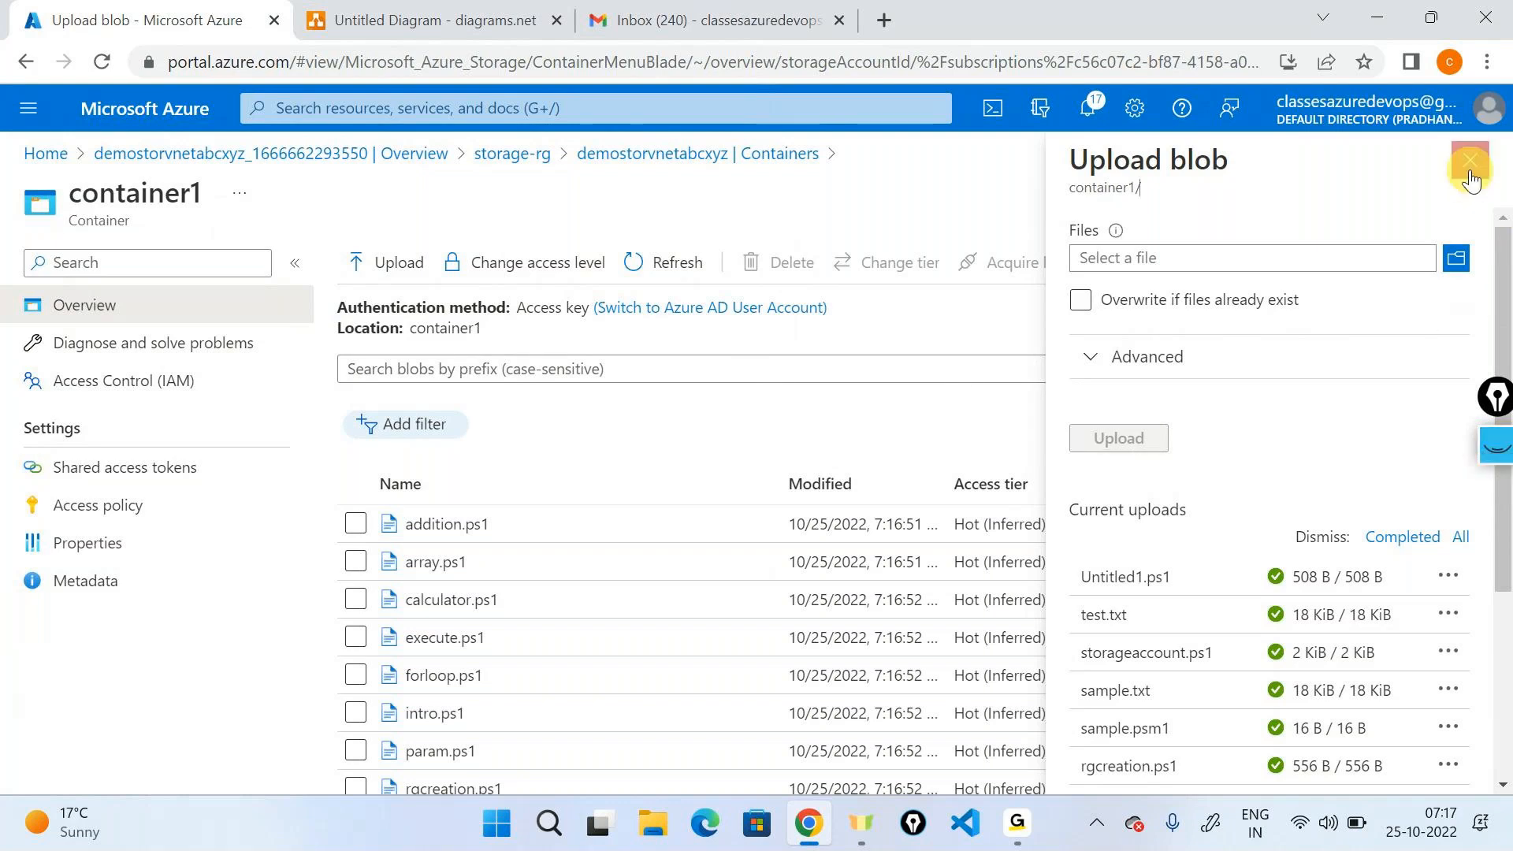
left_click(1469, 160)
- Circle the Access tier column of the blob list with the on-screen pen, then clear the annotation
left_click(1496, 516)
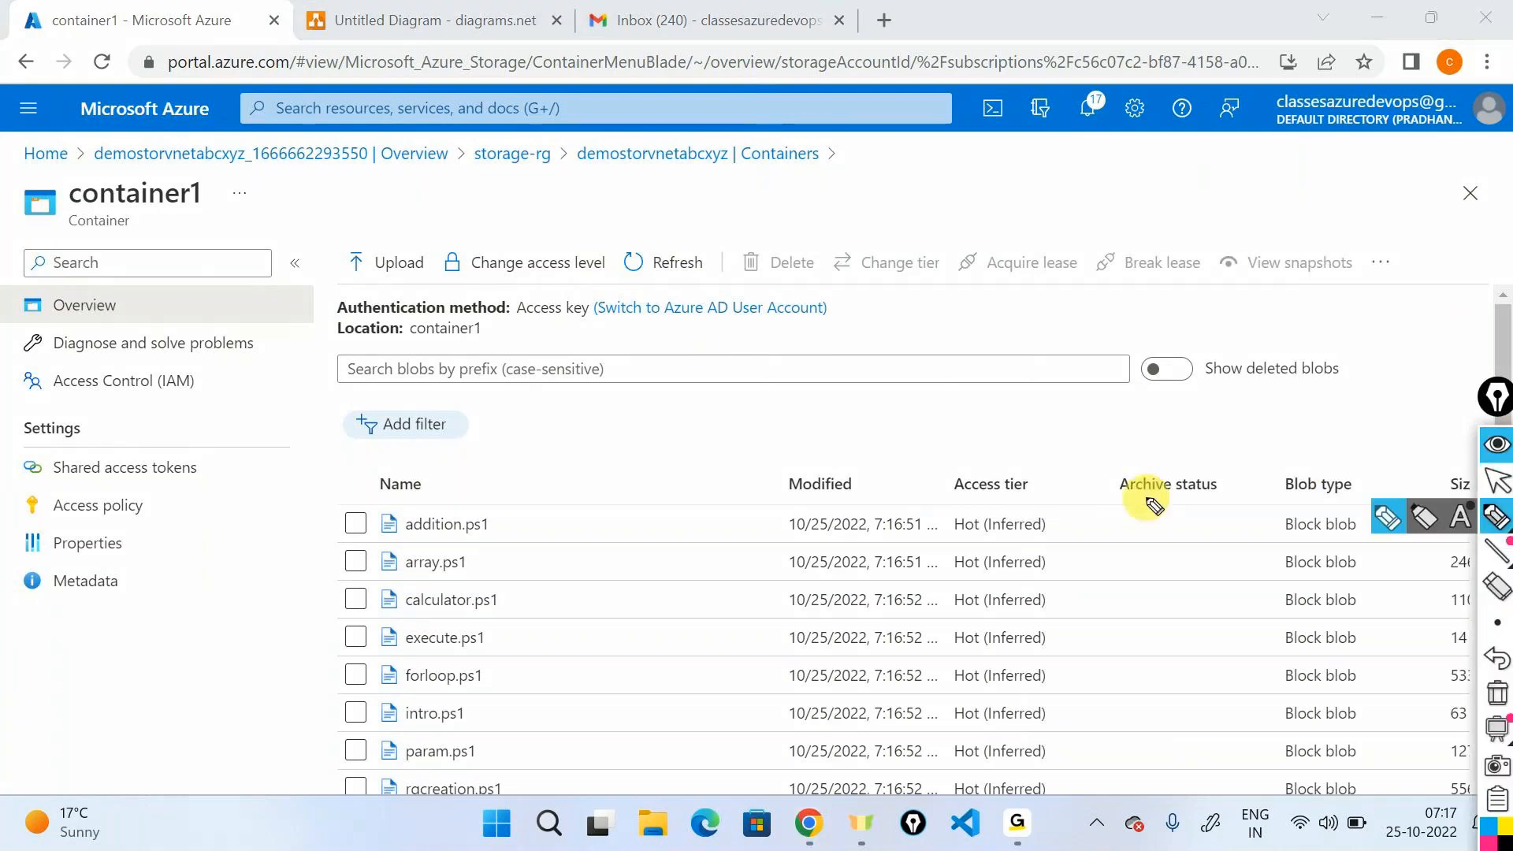
left_click_drag(963, 475, 864, 483)
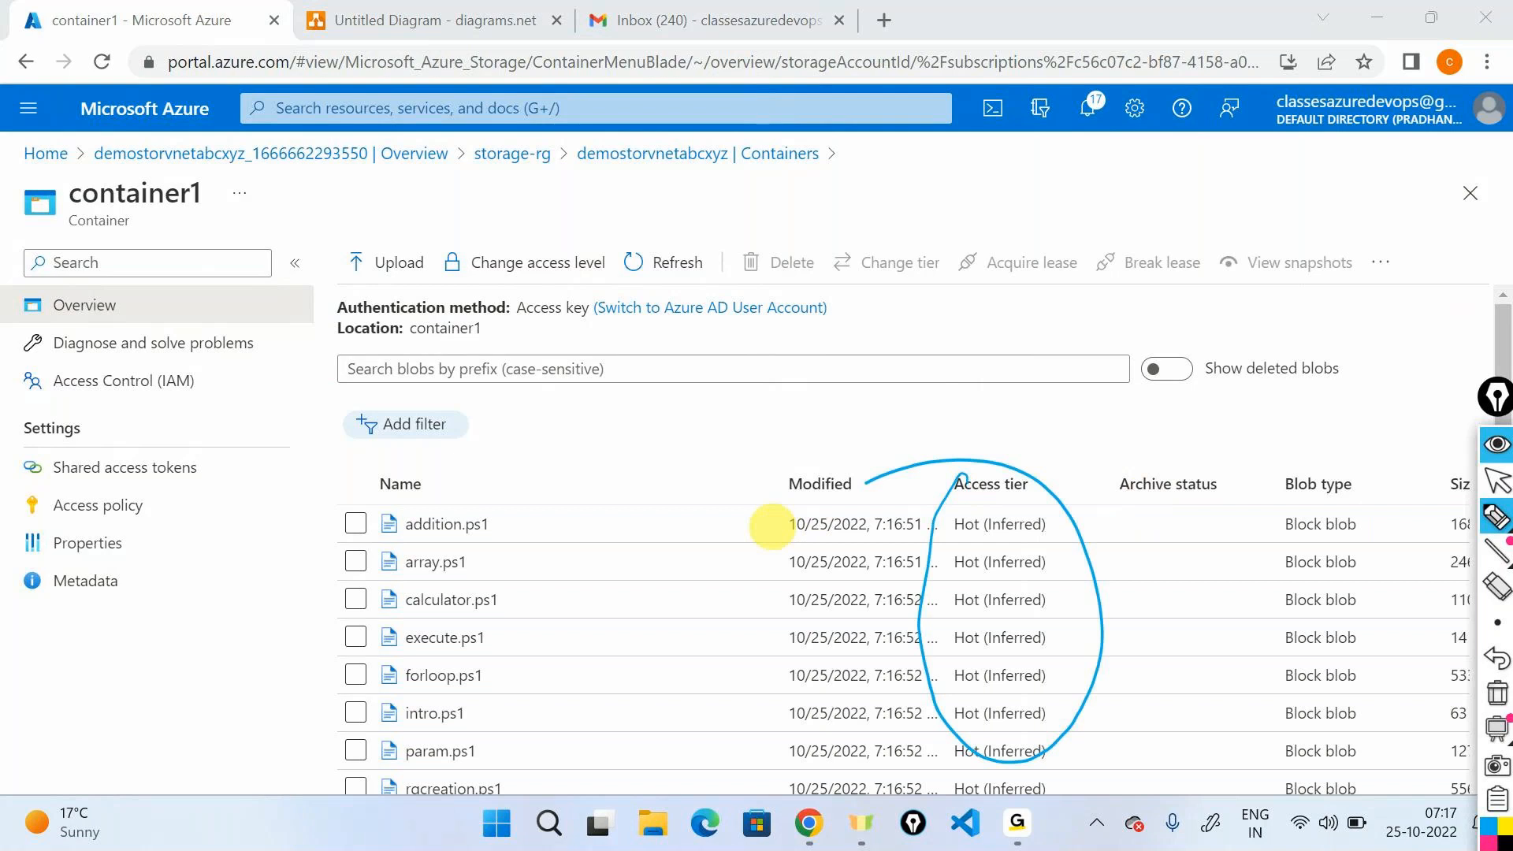
left_click(1493, 445)
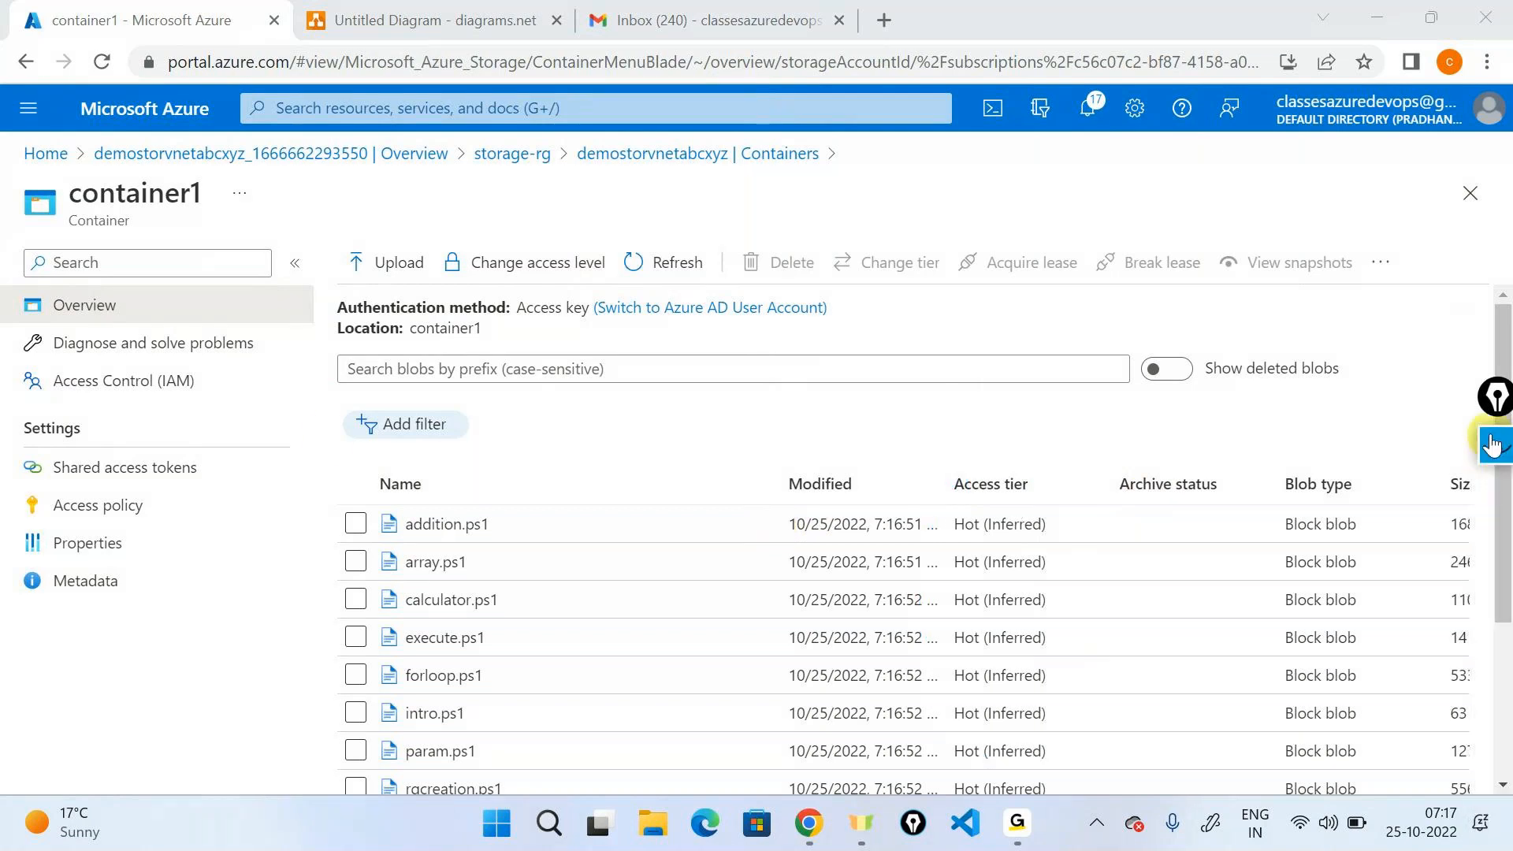
- View container1's shared access token settings, then return to the container list and look over the storage account's security and networking options
left_click(113, 477)
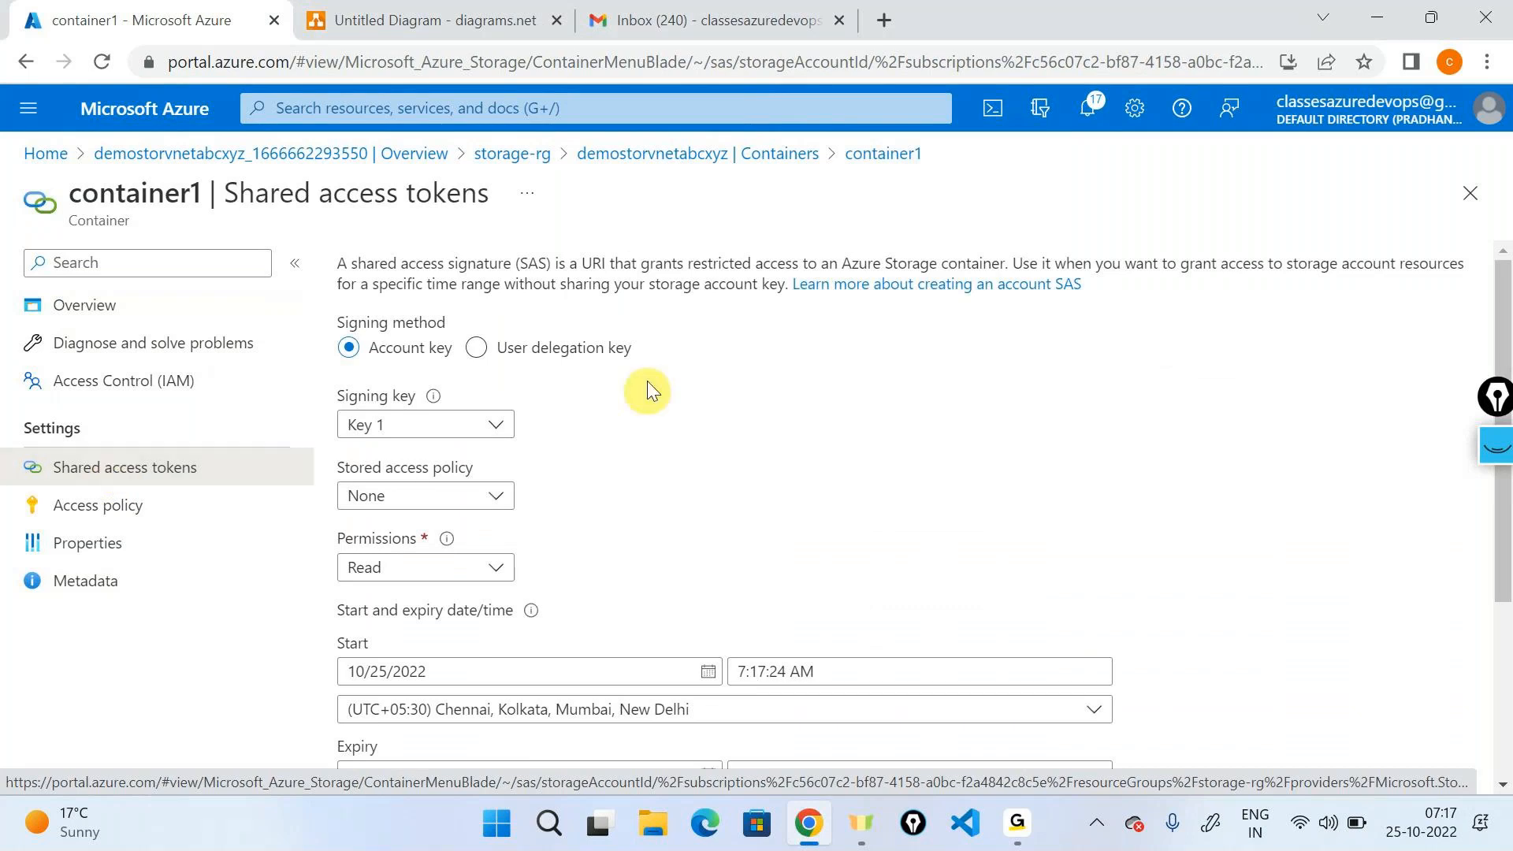
left_click(590, 157)
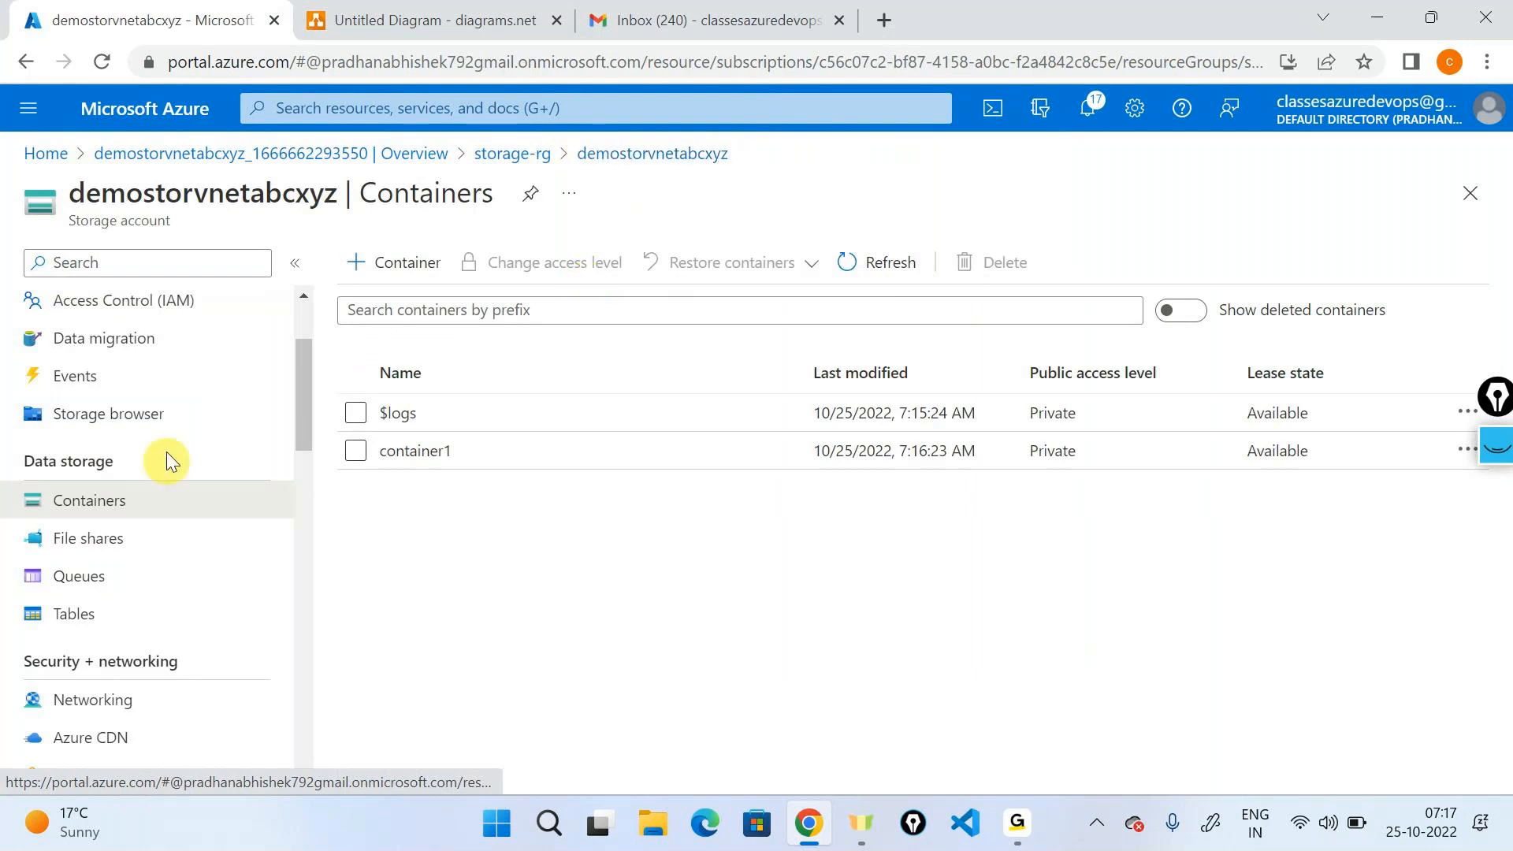
scroll(164, 520, "down", 3)
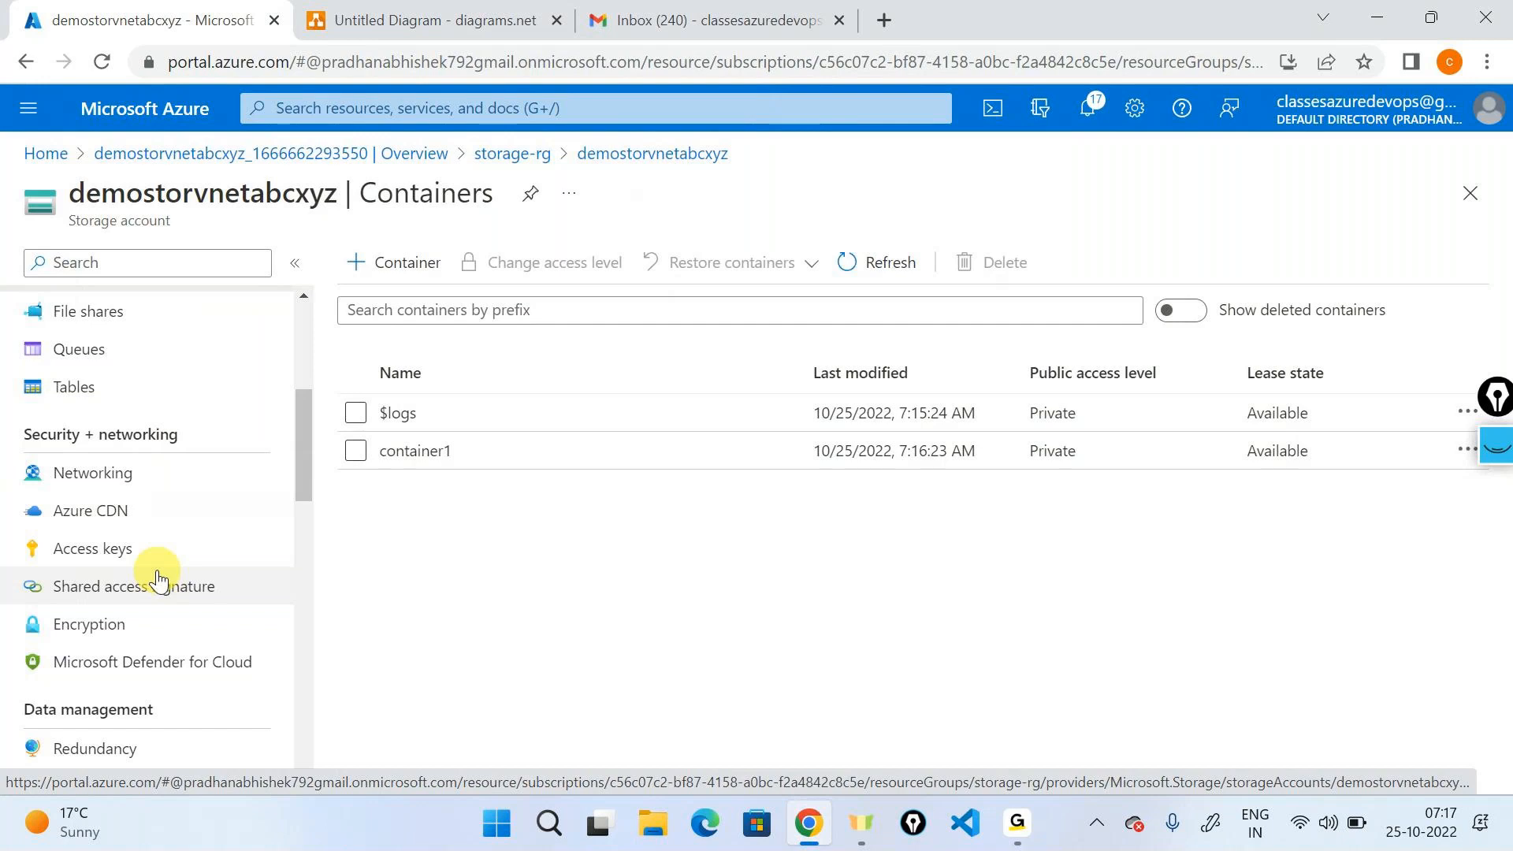
scroll(157, 579, "up", 5)
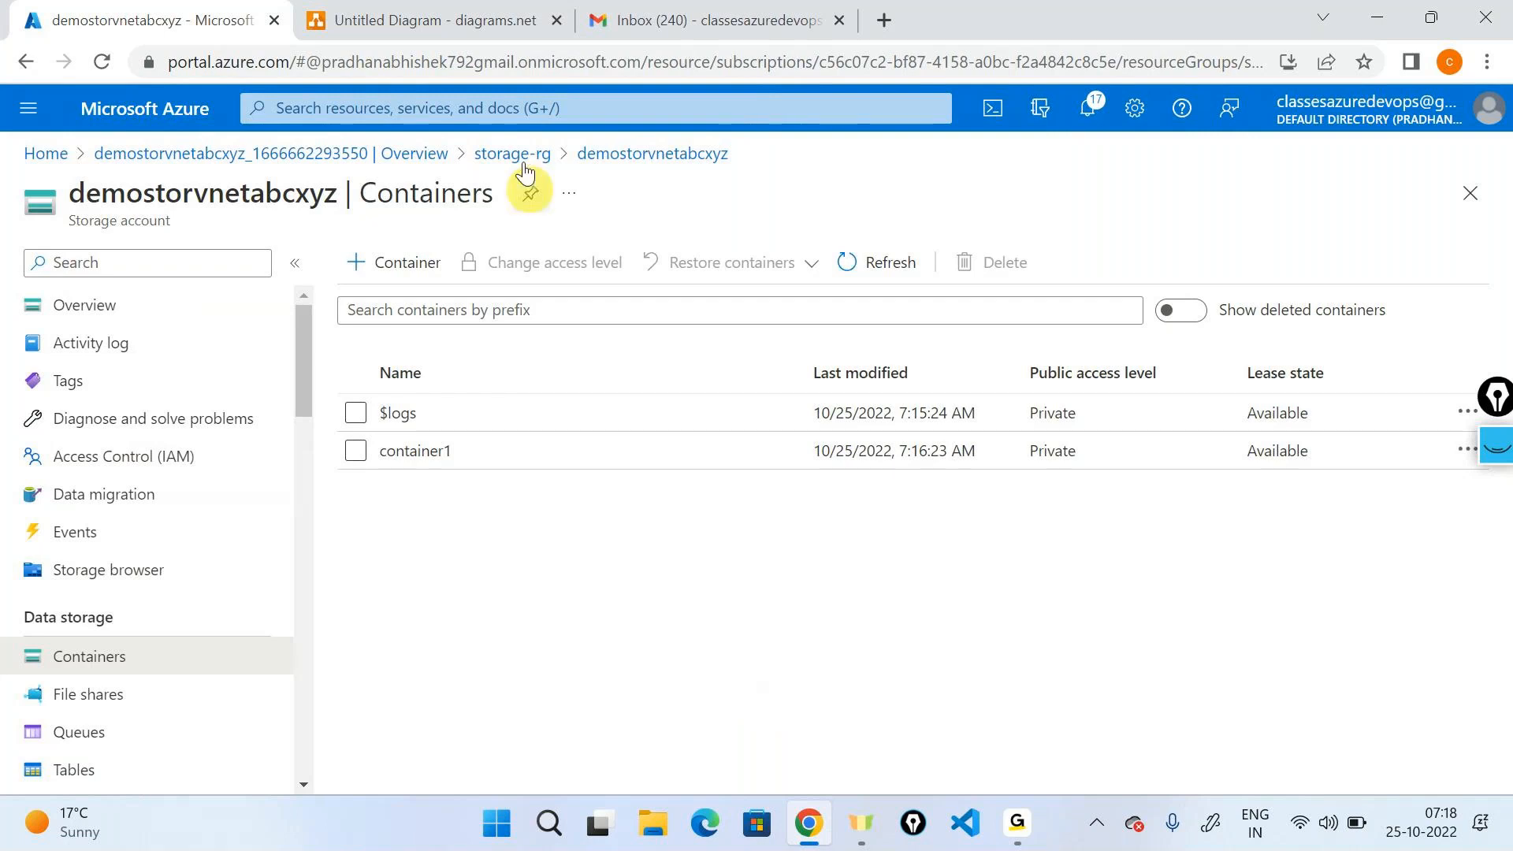
- Switch to the diagram, add a laptop shape to the right of the storage account icon and draw an arrow from it to the icon
left_click(441, 19)
left_click(1222, 452)
mouse_move(69, 472)
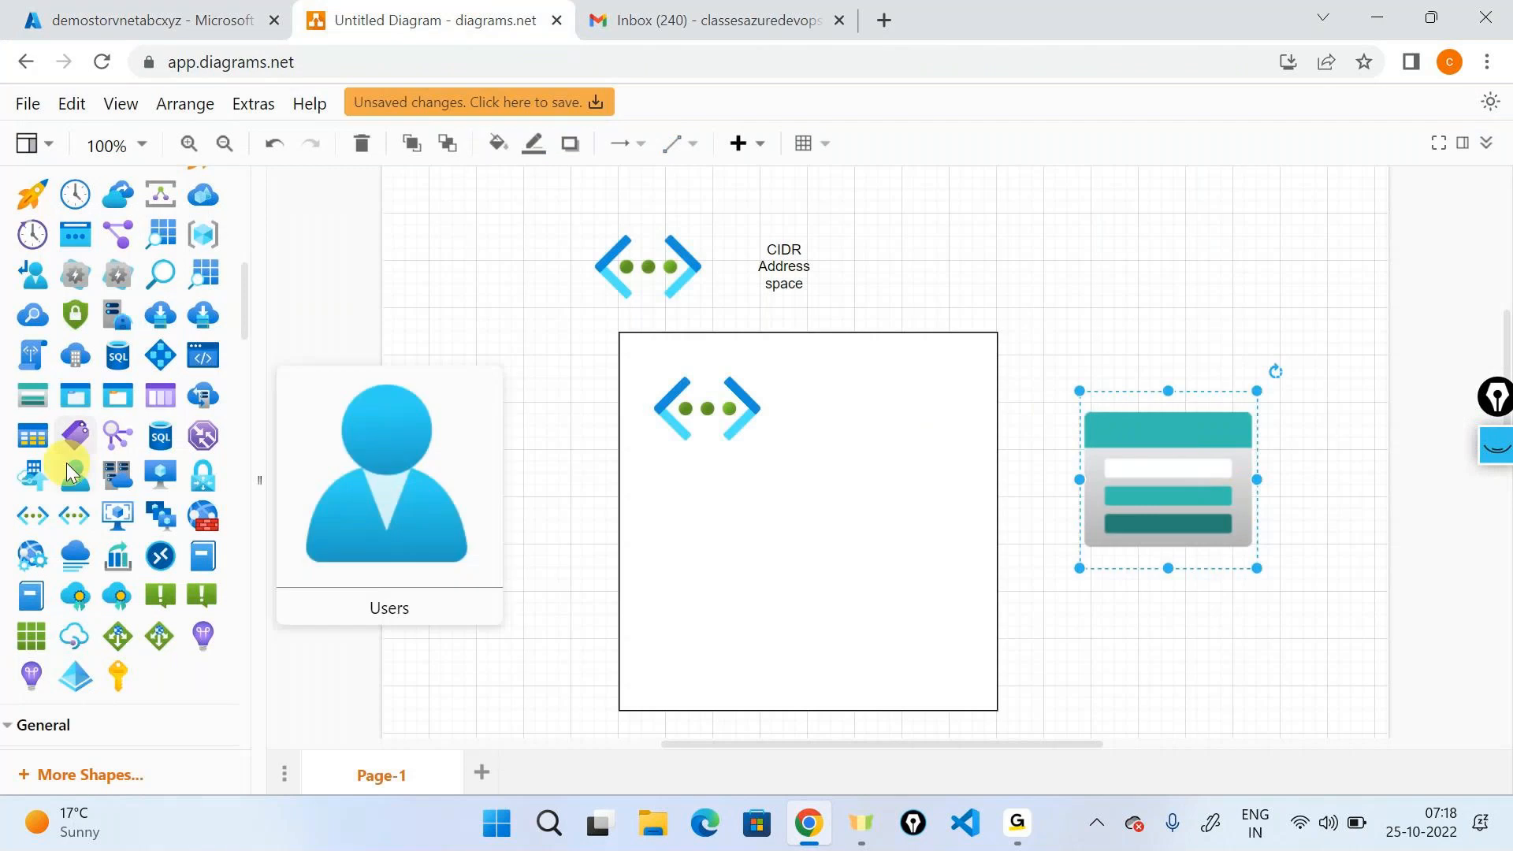
scroll(69, 471, "up", 4)
scroll(69, 471, "up", 5)
left_click(112, 201)
type("laptop")
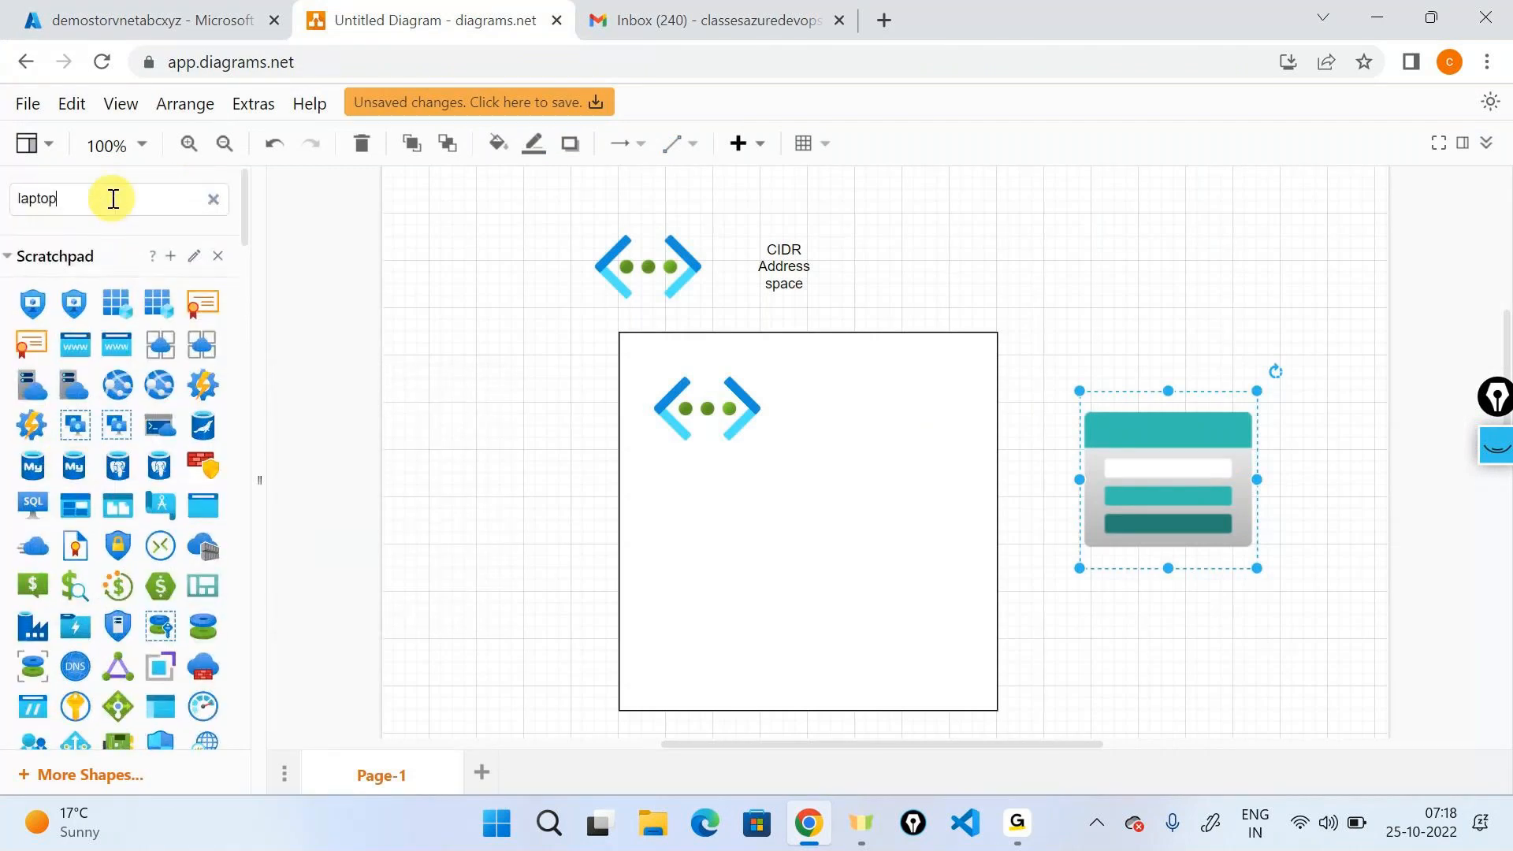
key("Return")
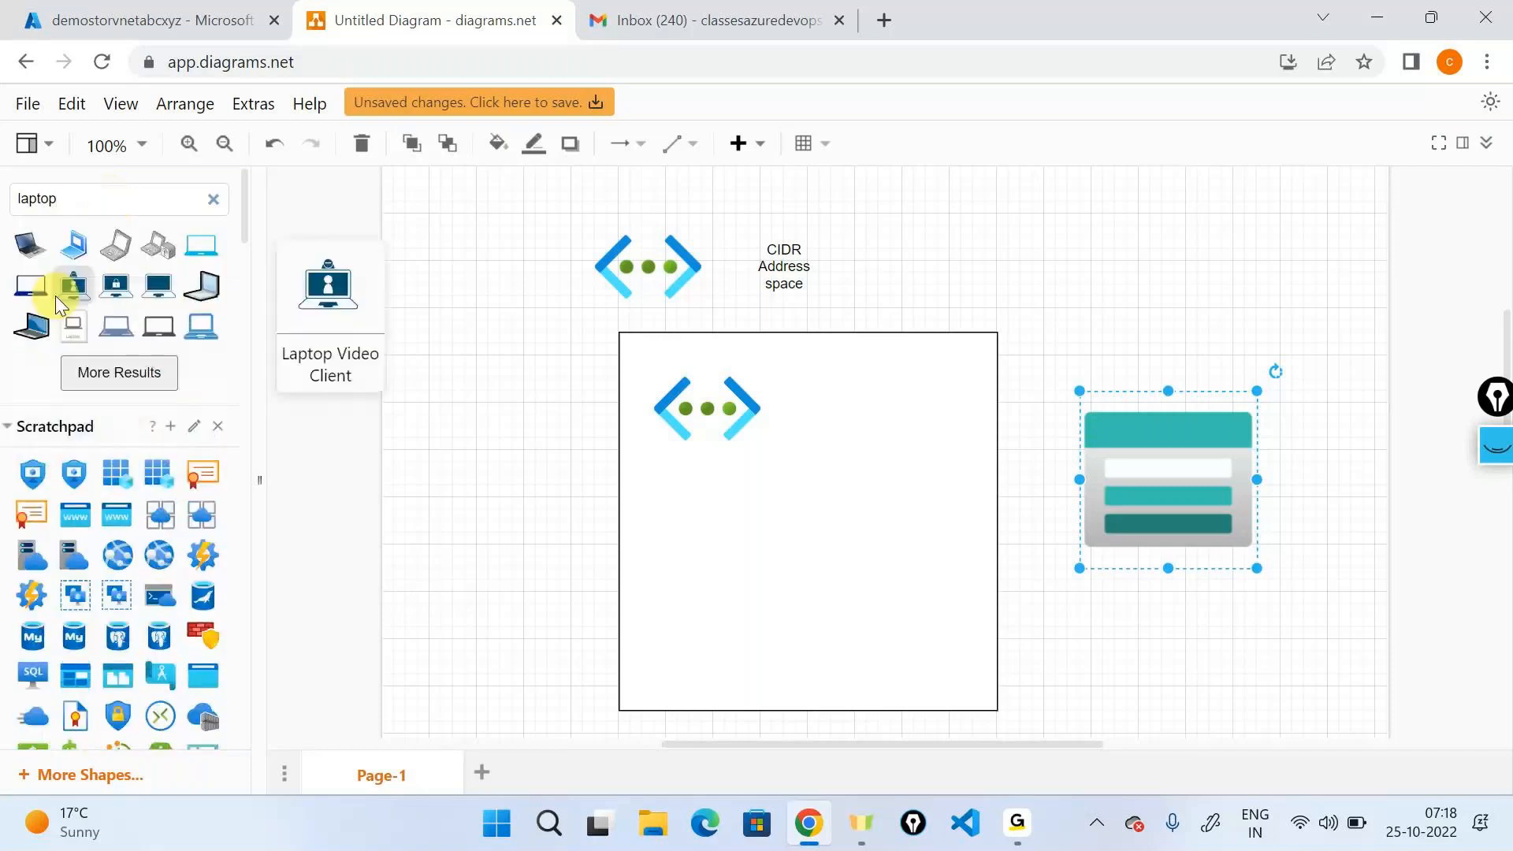
left_click_drag(36, 286, 1237, 490)
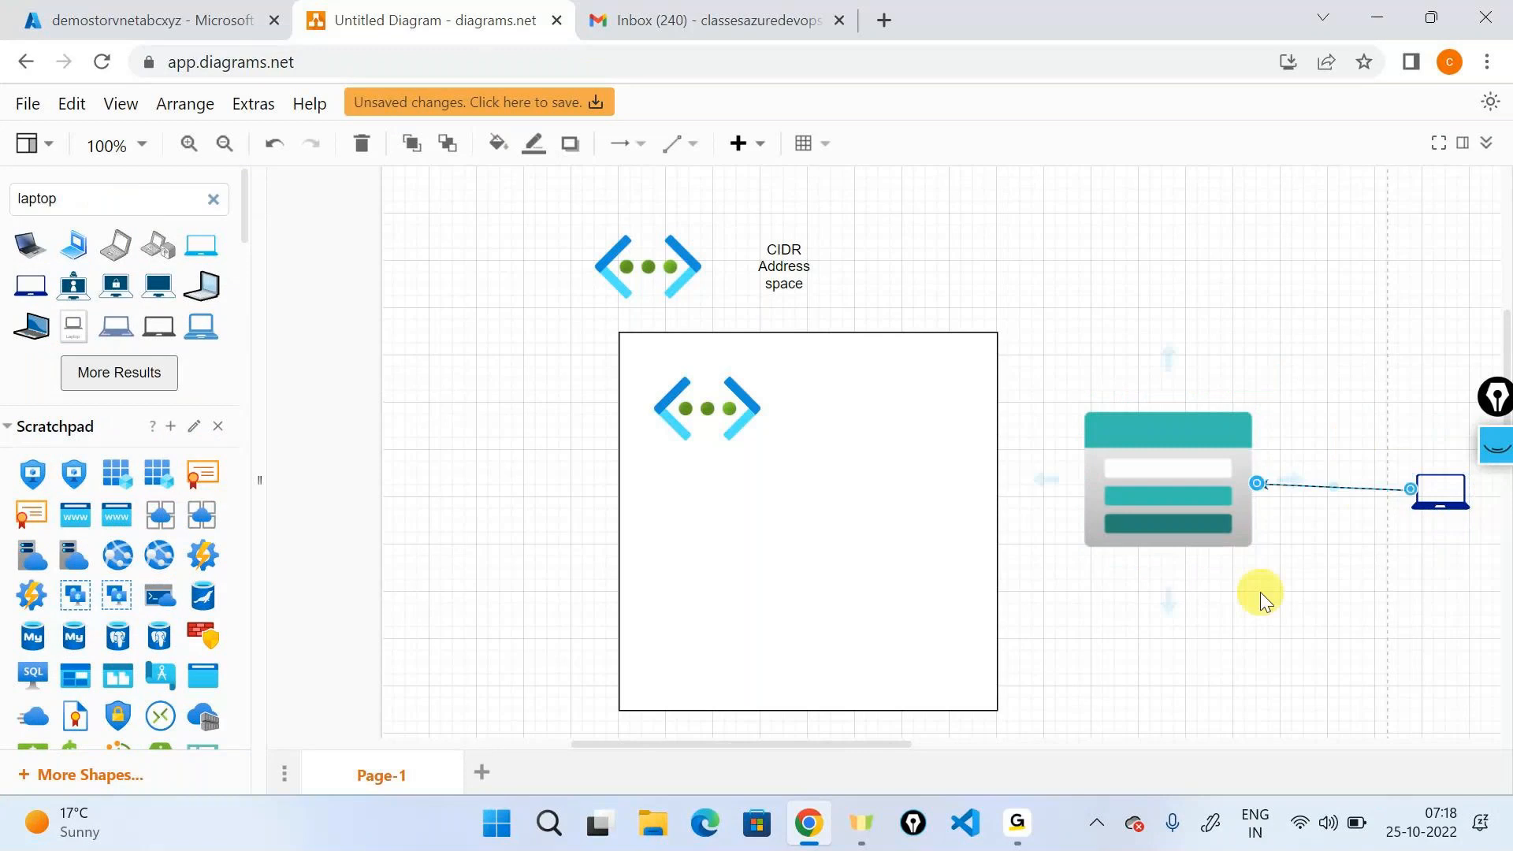
left_click(1260, 597)
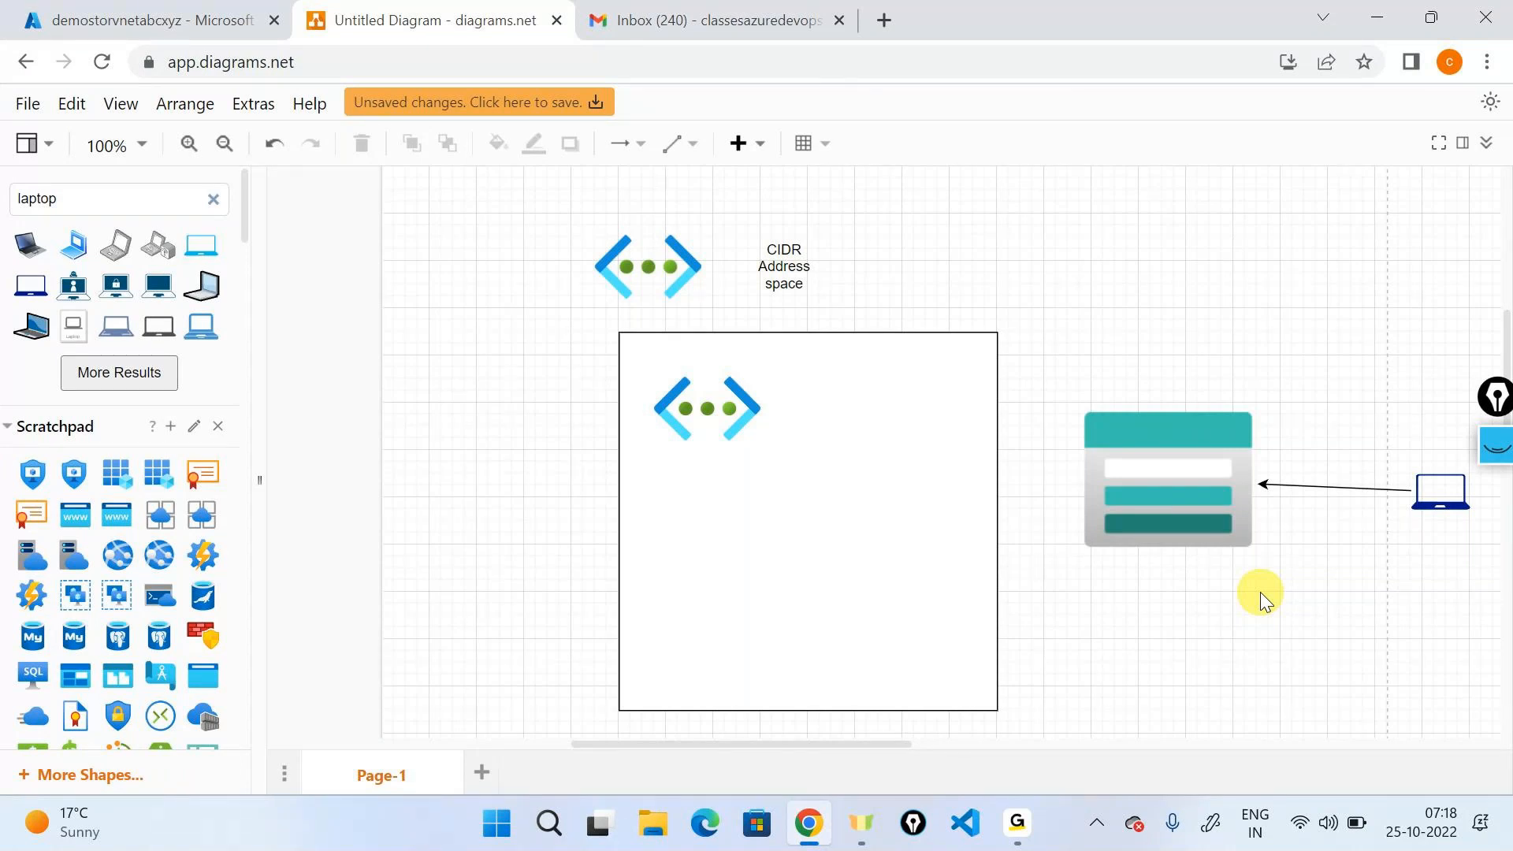
- Delete the arrow between the laptop and the storage account, and move the storage account icon inside the large square
left_click(1319, 488)
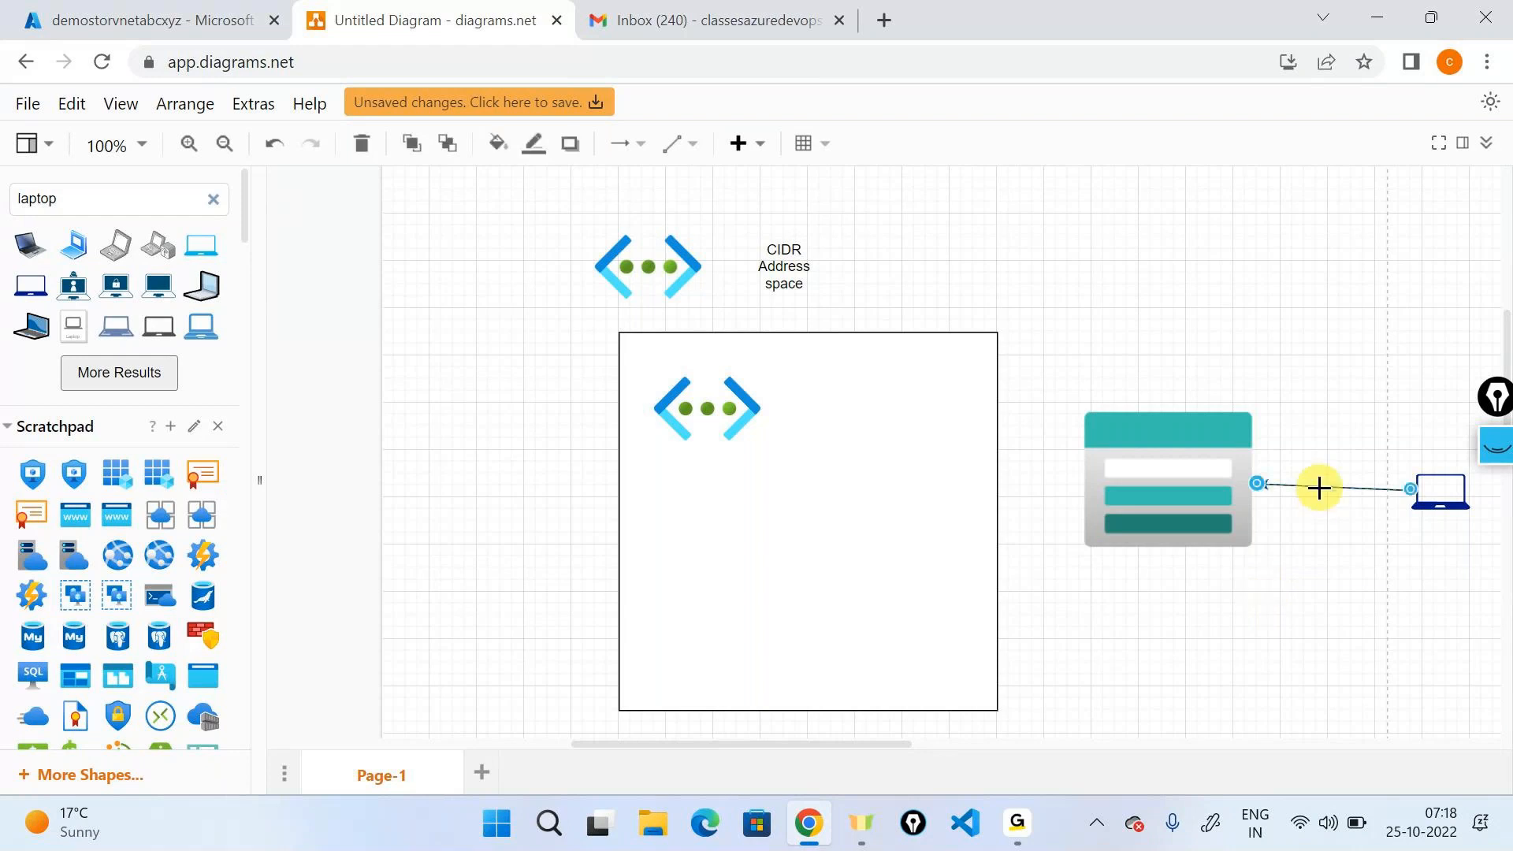
key("Delete")
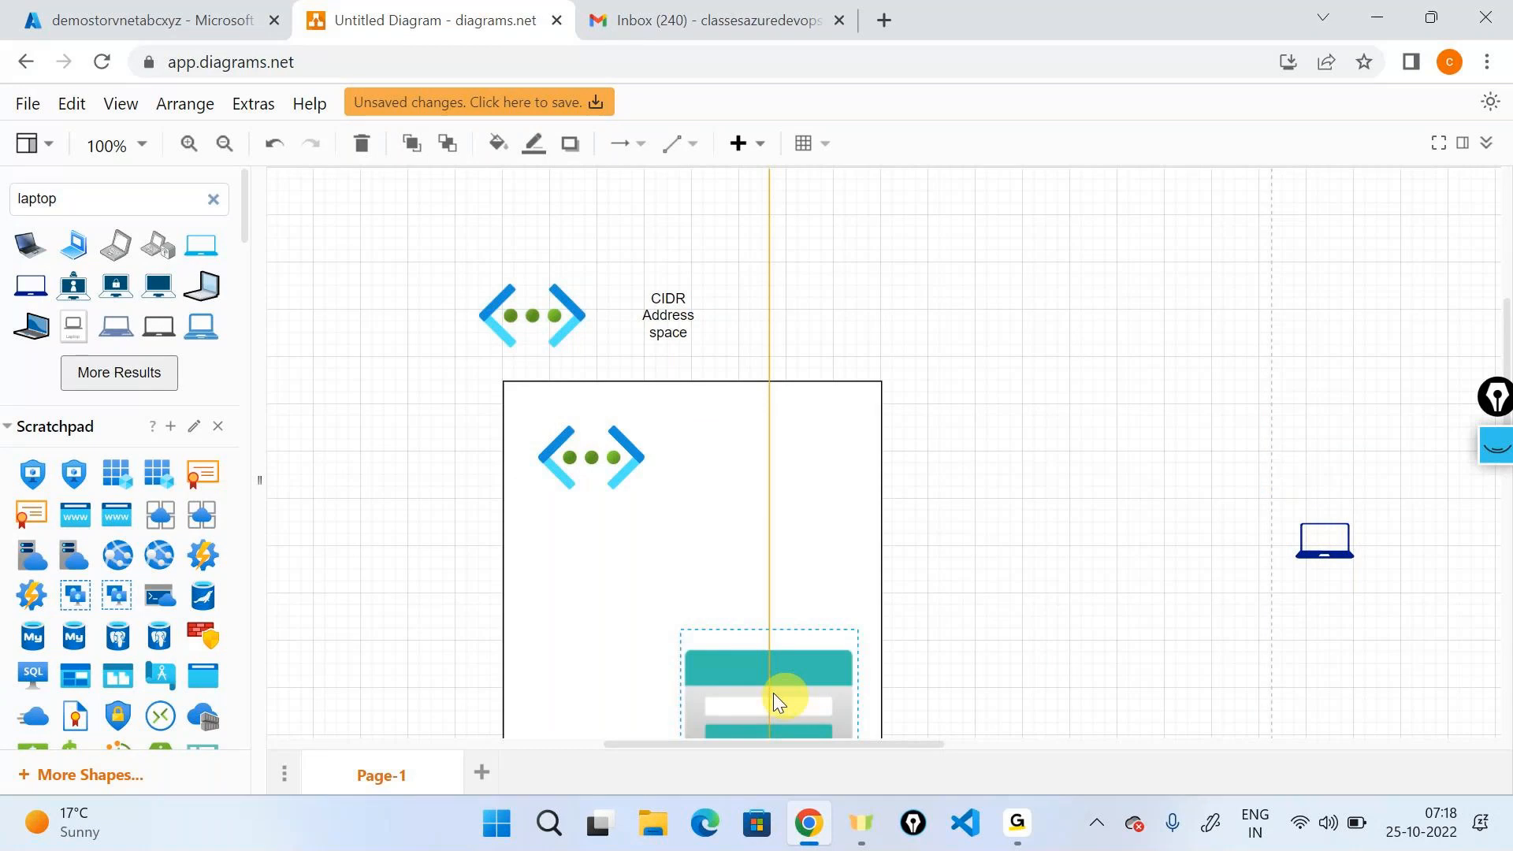
left_click_drag(773, 692, 689, 646)
left_click(1099, 380)
scroll(1099, 380, "down", 1)
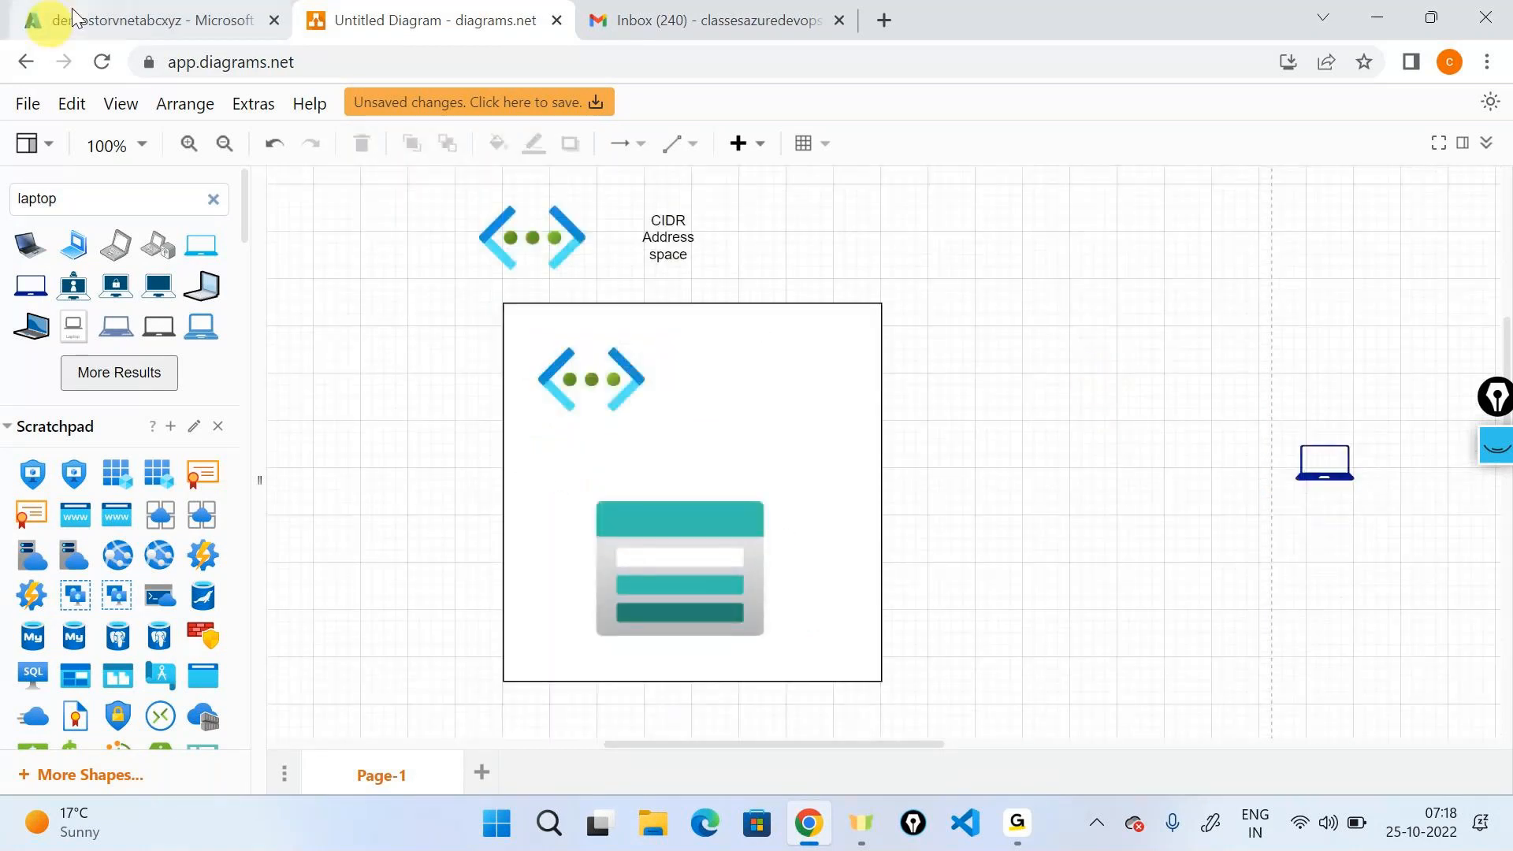
- Return to the Azure portal and set the storage account's public network access to Enabled from selected virtual networks and IP addresses
left_click(144, 21)
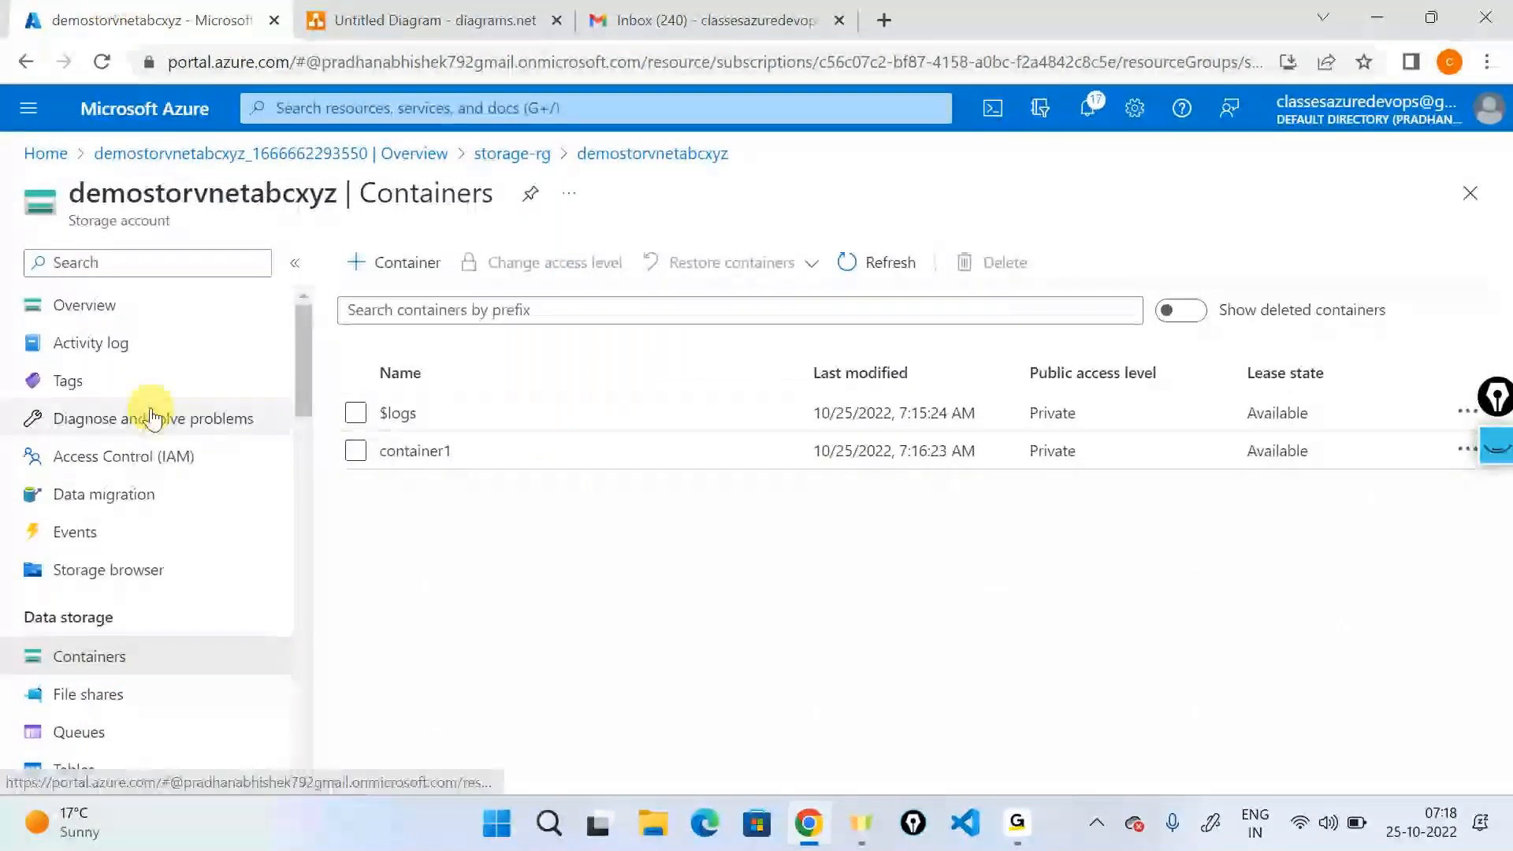
scroll(150, 412, "down", 4)
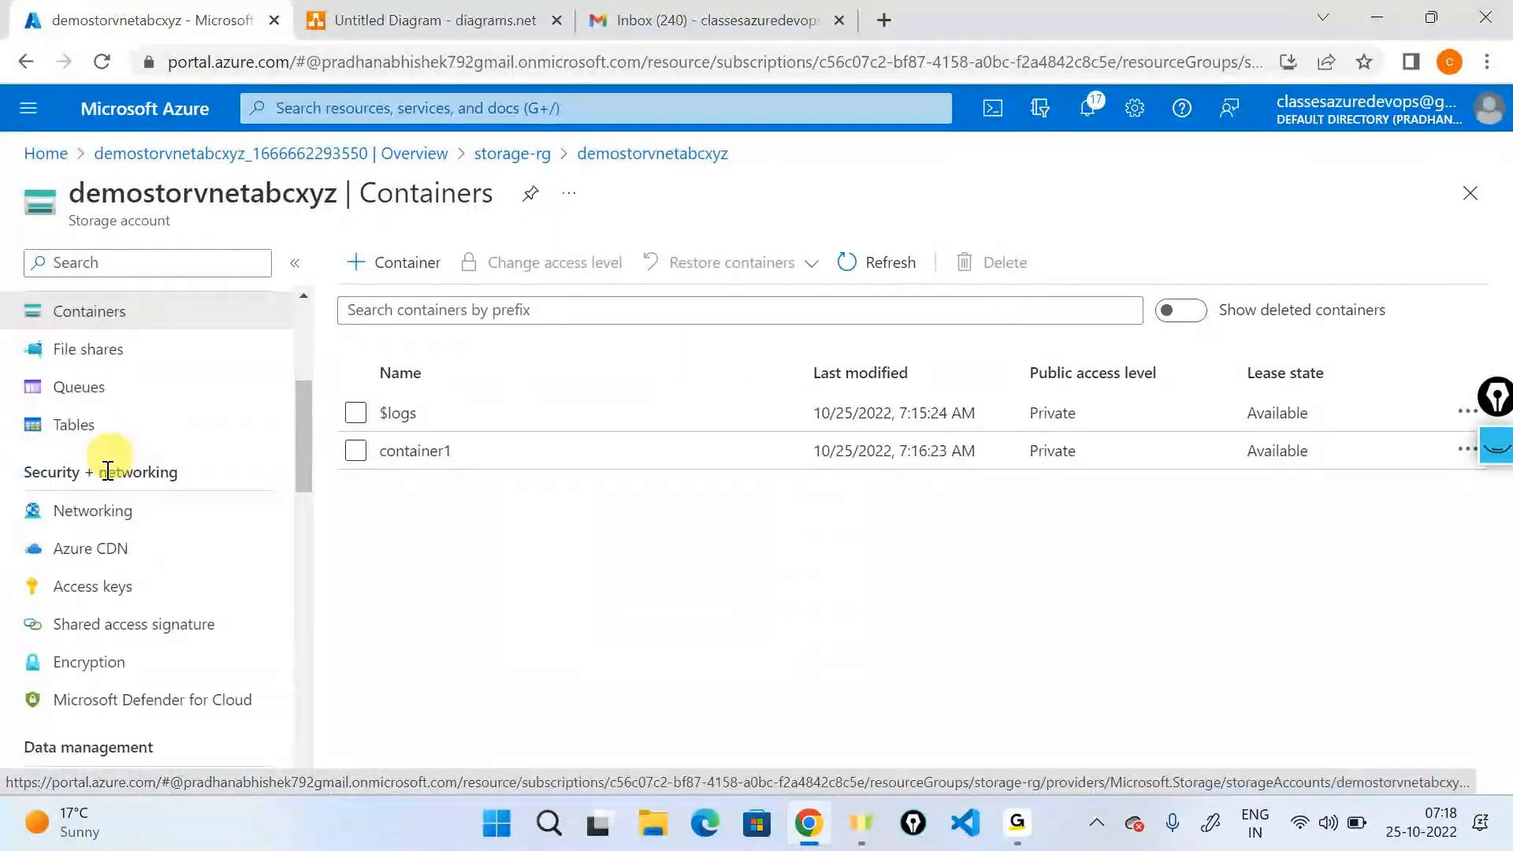
left_click(93, 512)
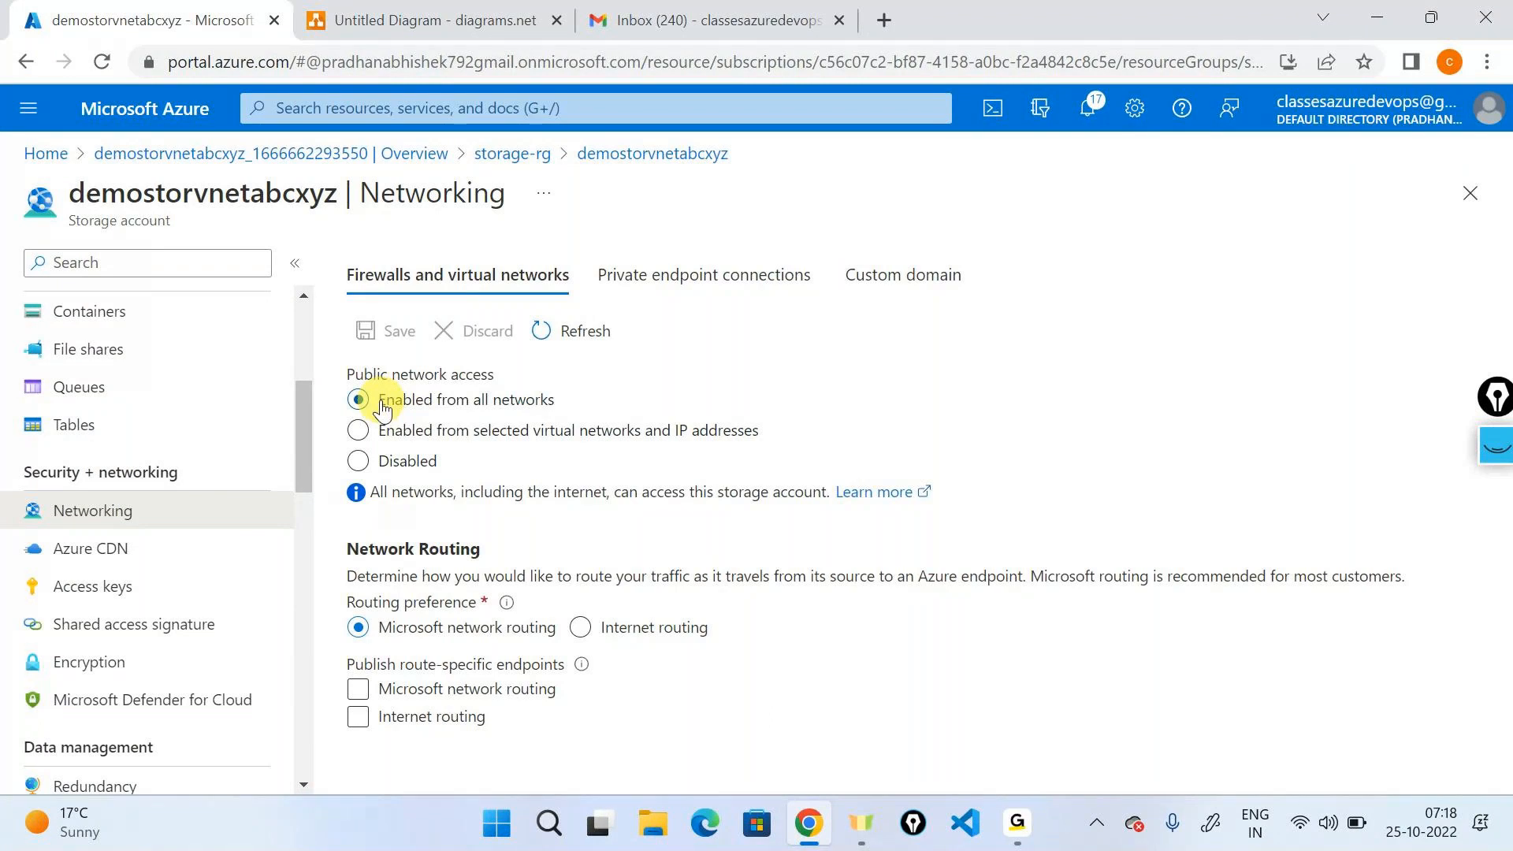
left_click_drag(382, 410, 677, 413)
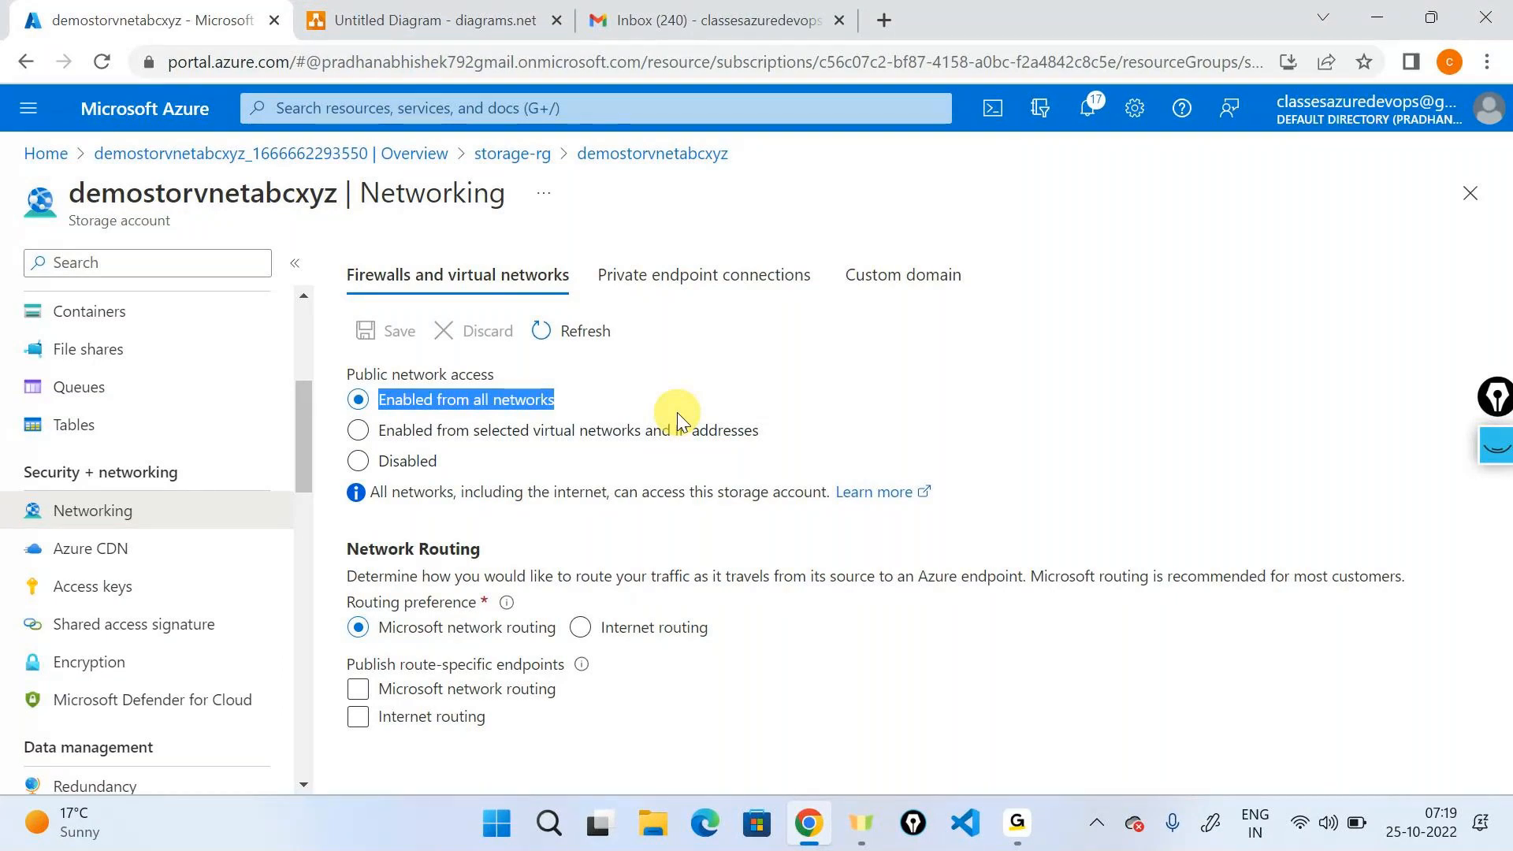
left_click(678, 429)
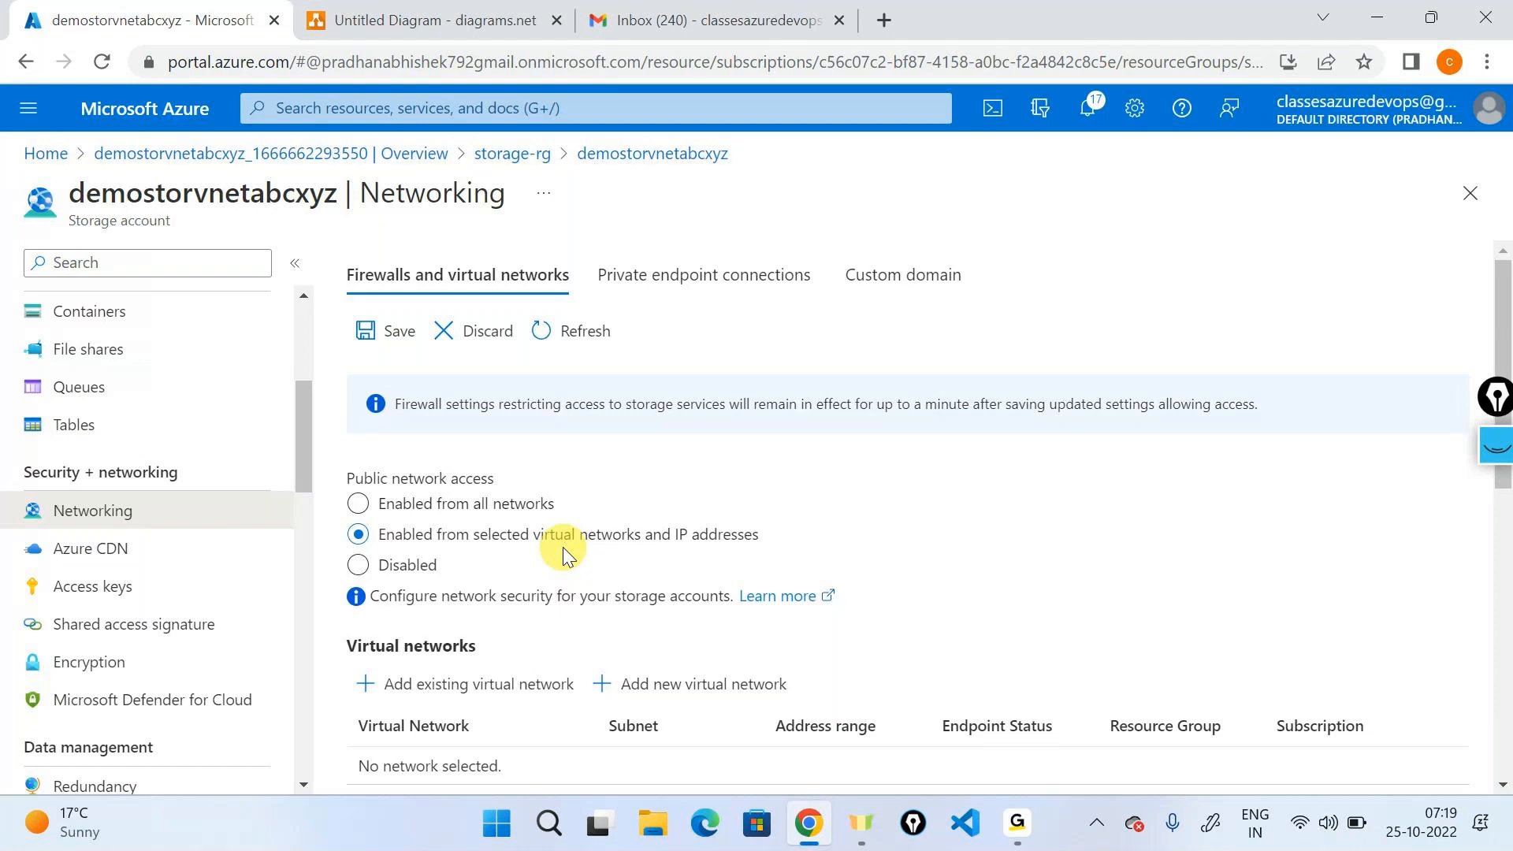
- Look over the firewall options, start adding an existing virtual network to the storage account and select samplevnet
scroll(566, 555, "down", 1)
scroll(564, 551, "down", 3)
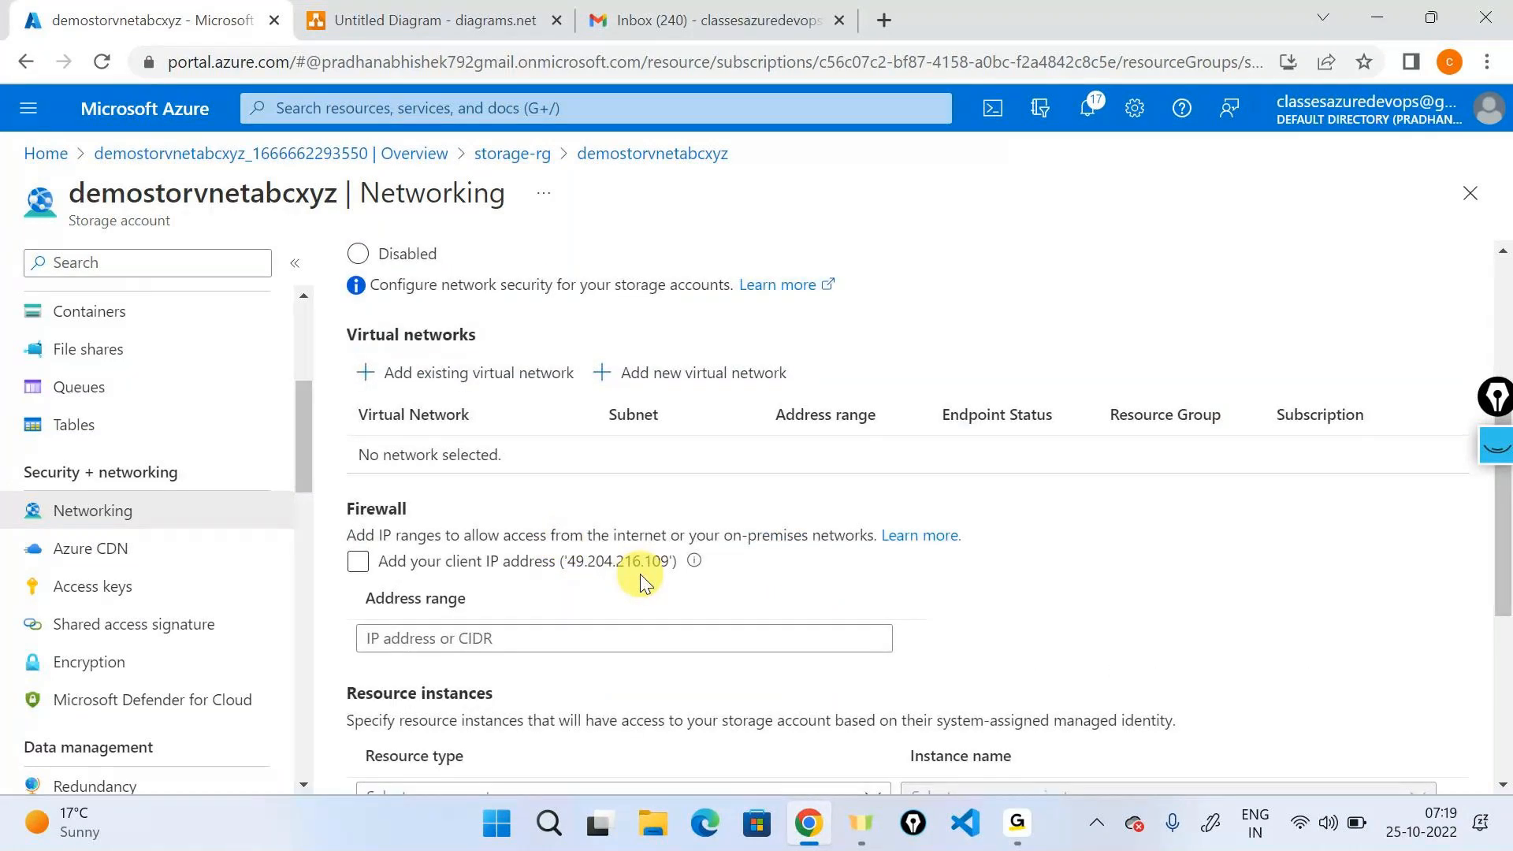
left_click(596, 564)
scroll(630, 569, "up", 2)
scroll(630, 568, "up", 2)
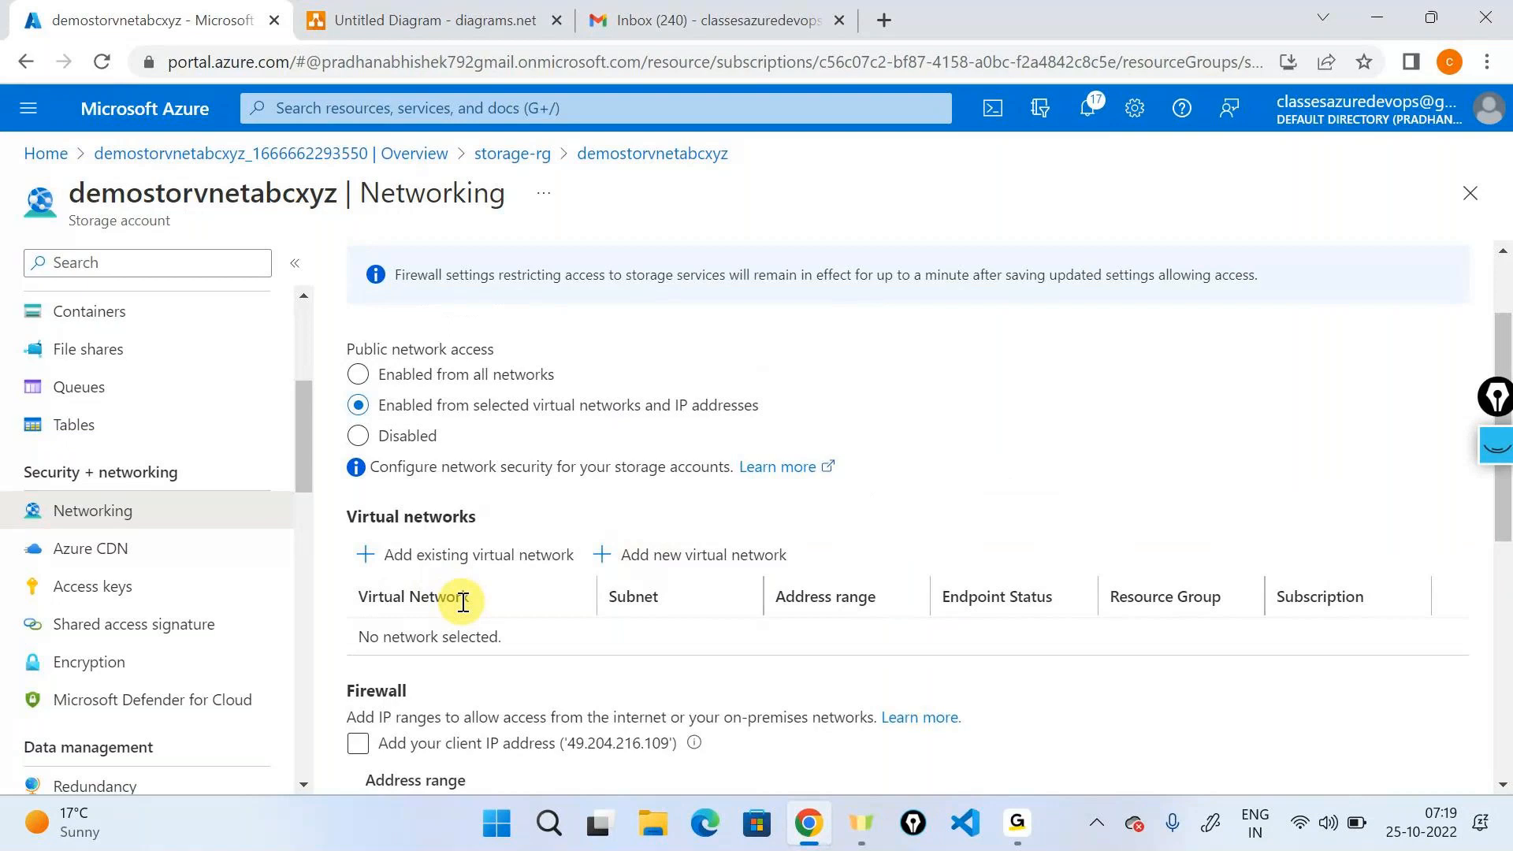
left_click(406, 560)
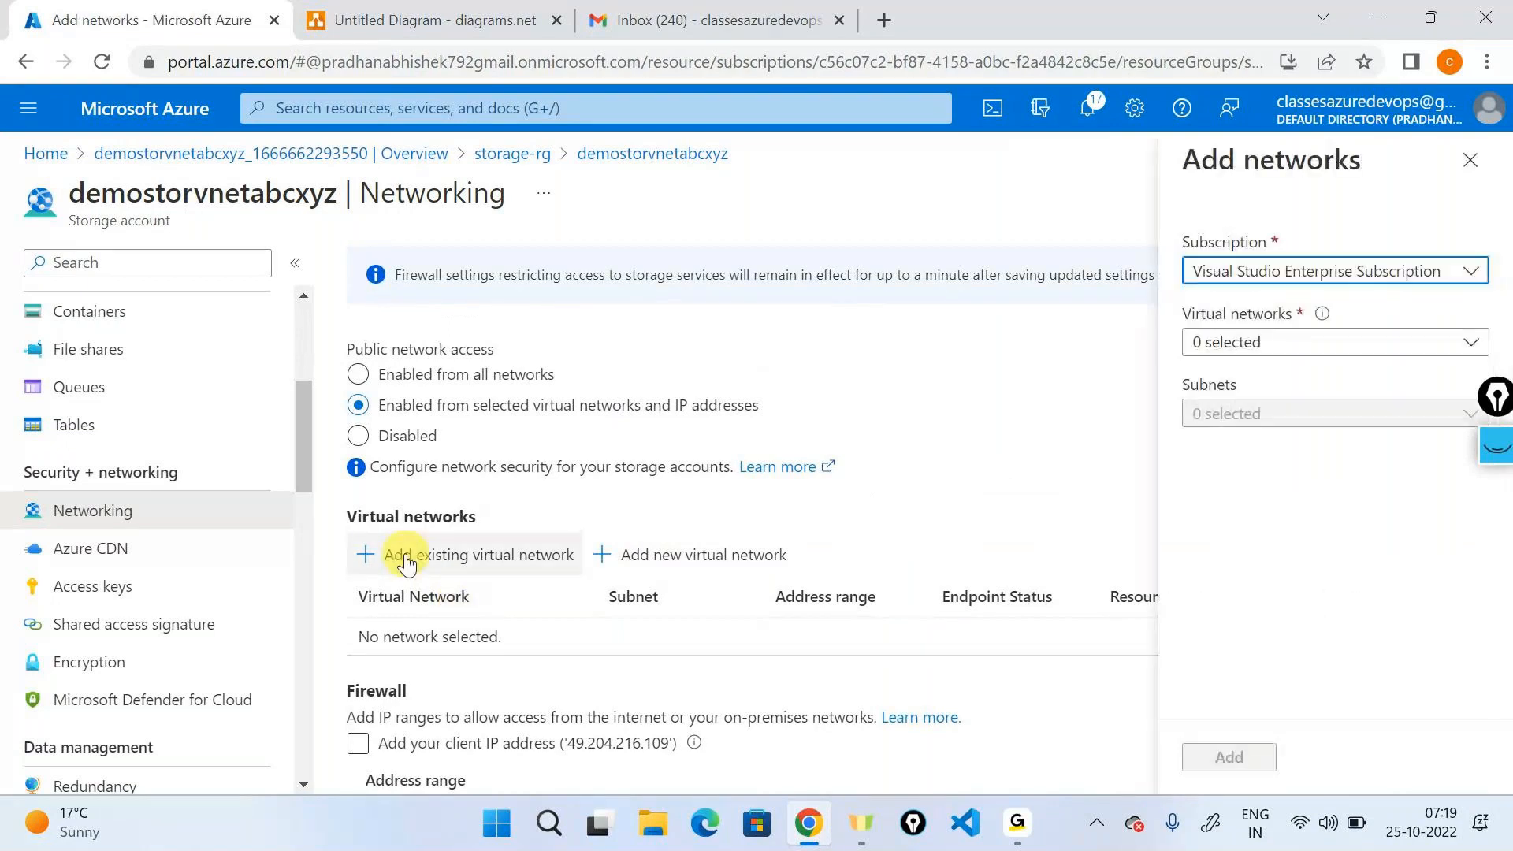
left_click(1263, 349)
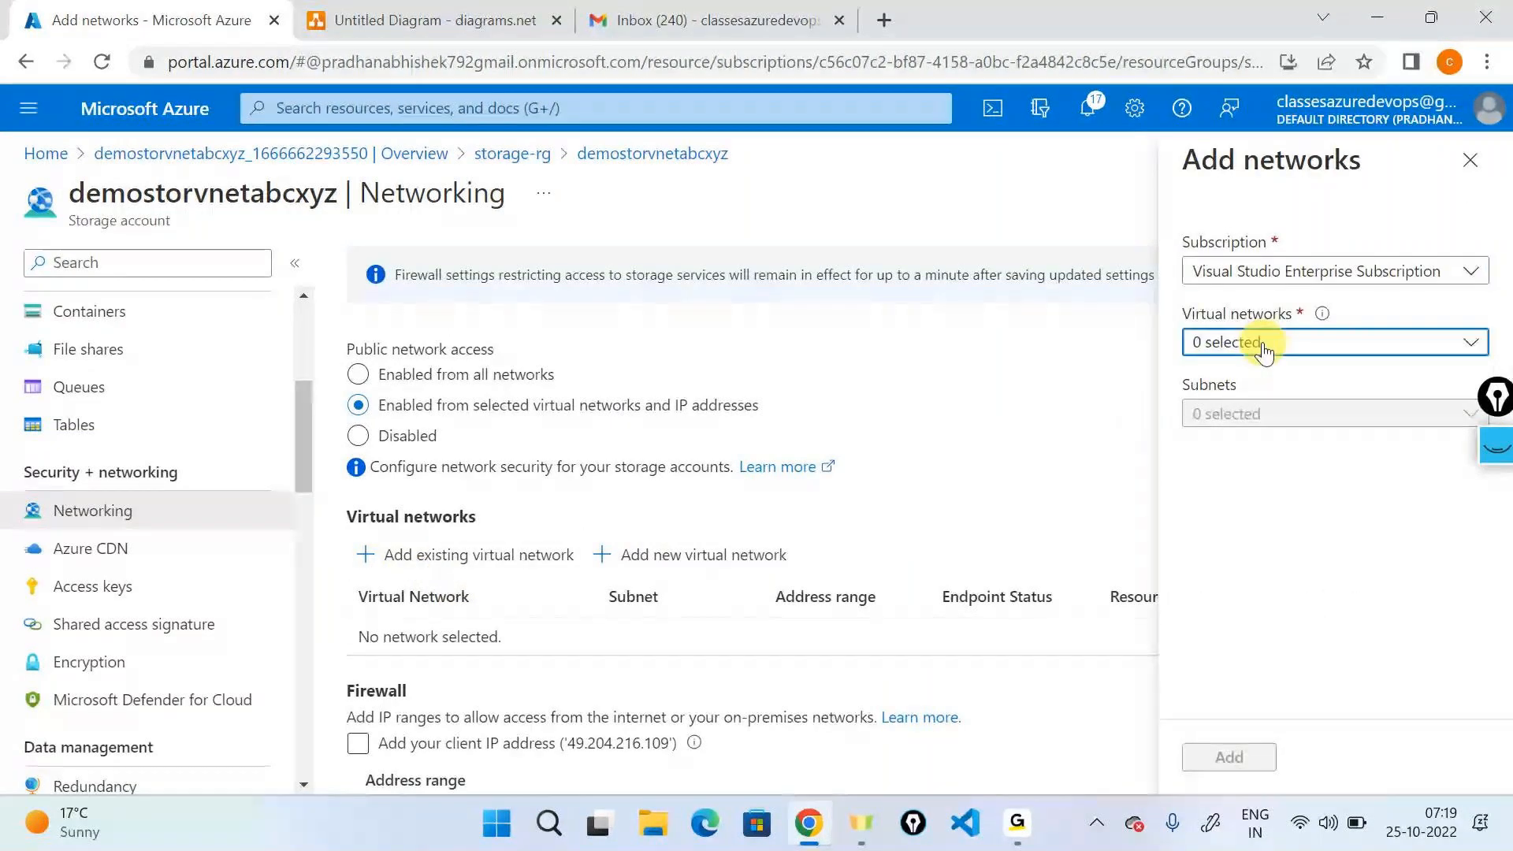
left_click(1263, 349)
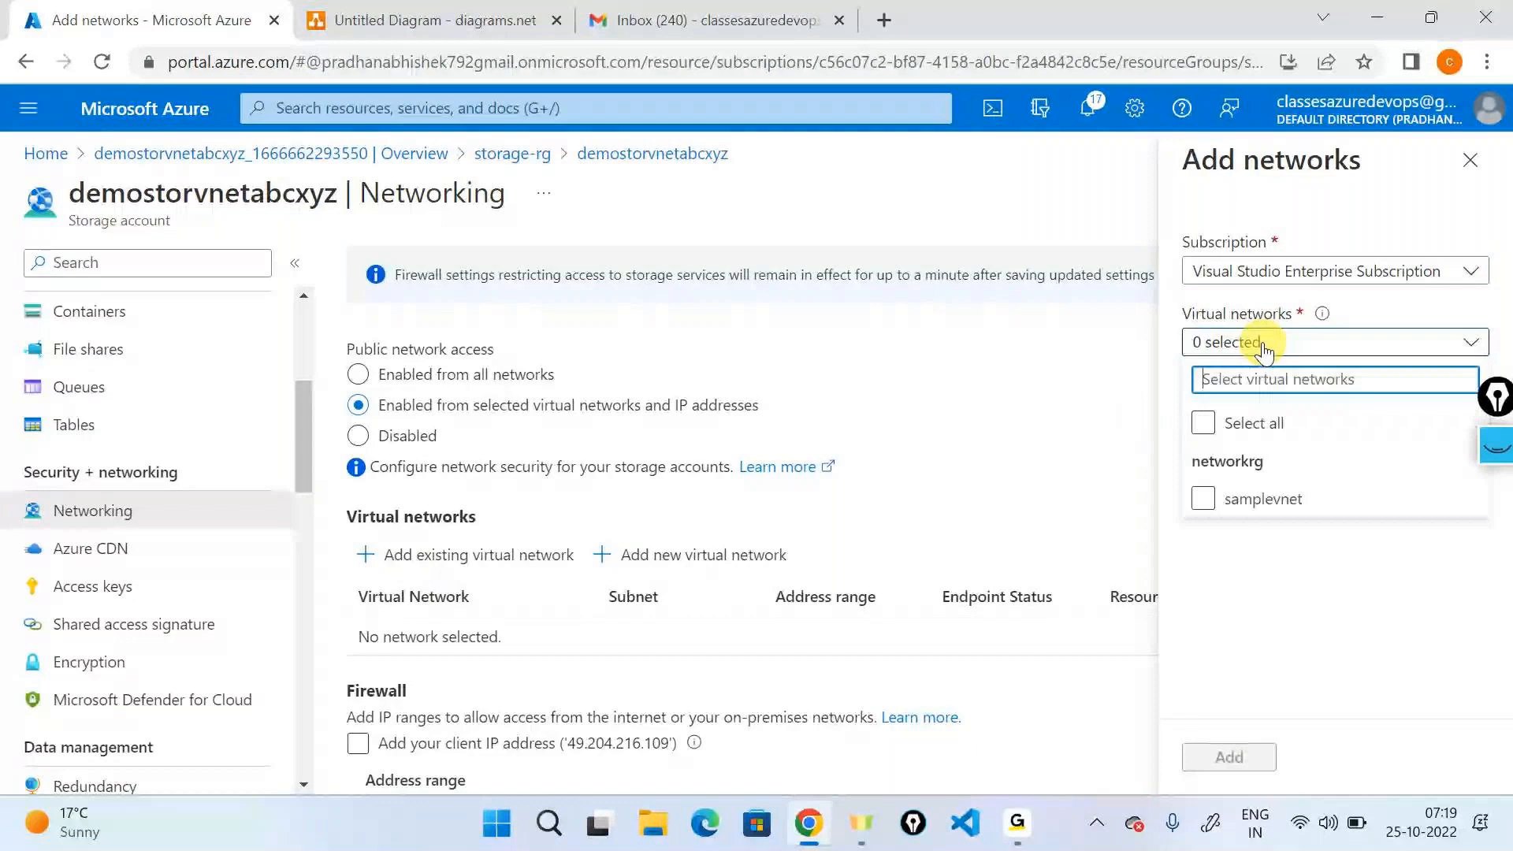
left_click(1237, 449)
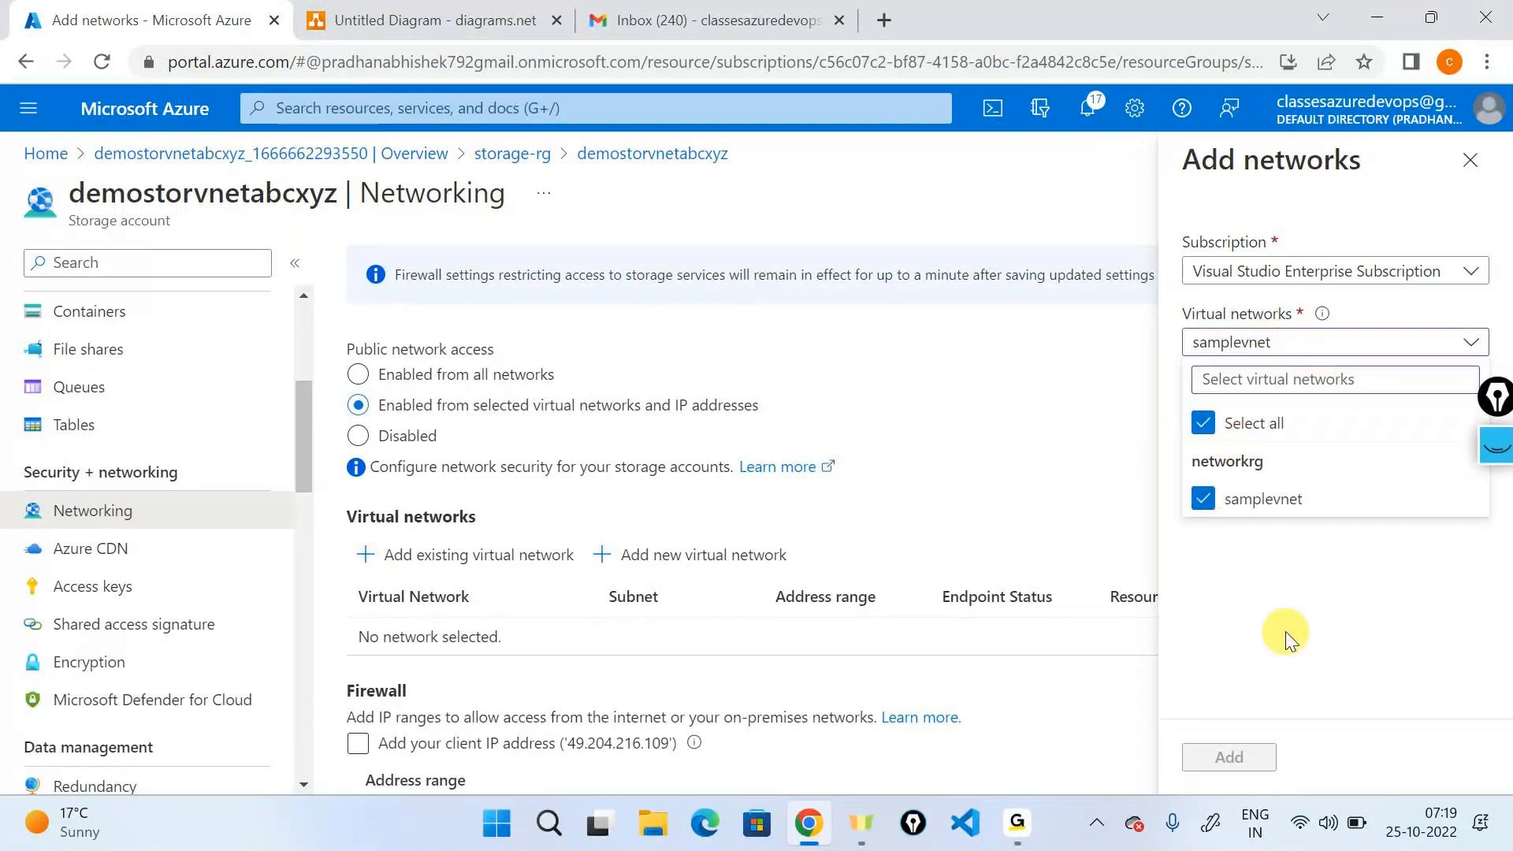
left_click(1285, 631)
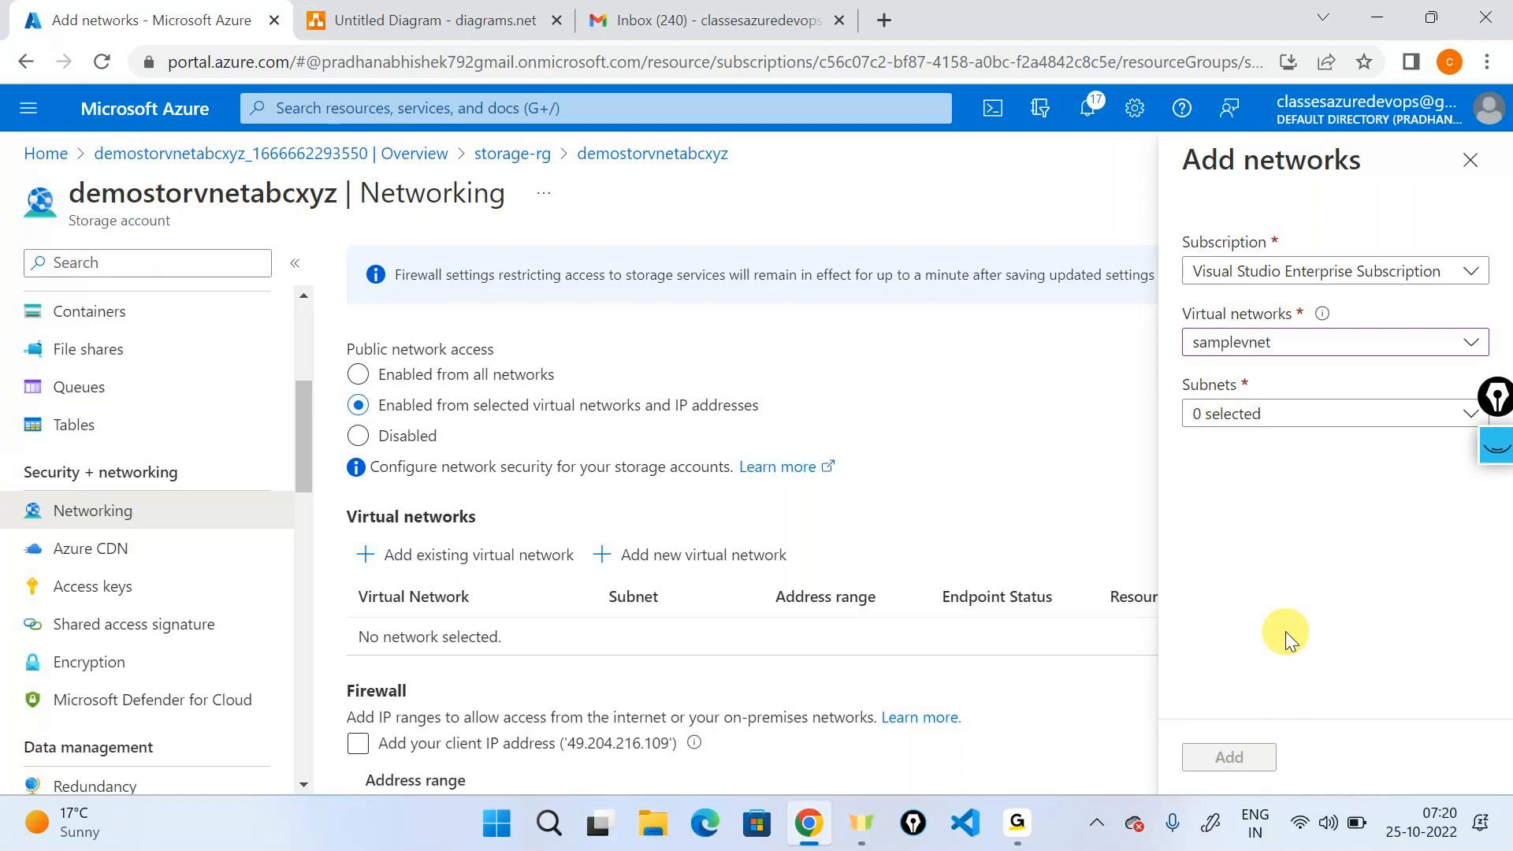
- Switch to the diagram, shift the storage account icon slightly down and draw an arrow to it from the virtual network icon inside the square
left_click(441, 20)
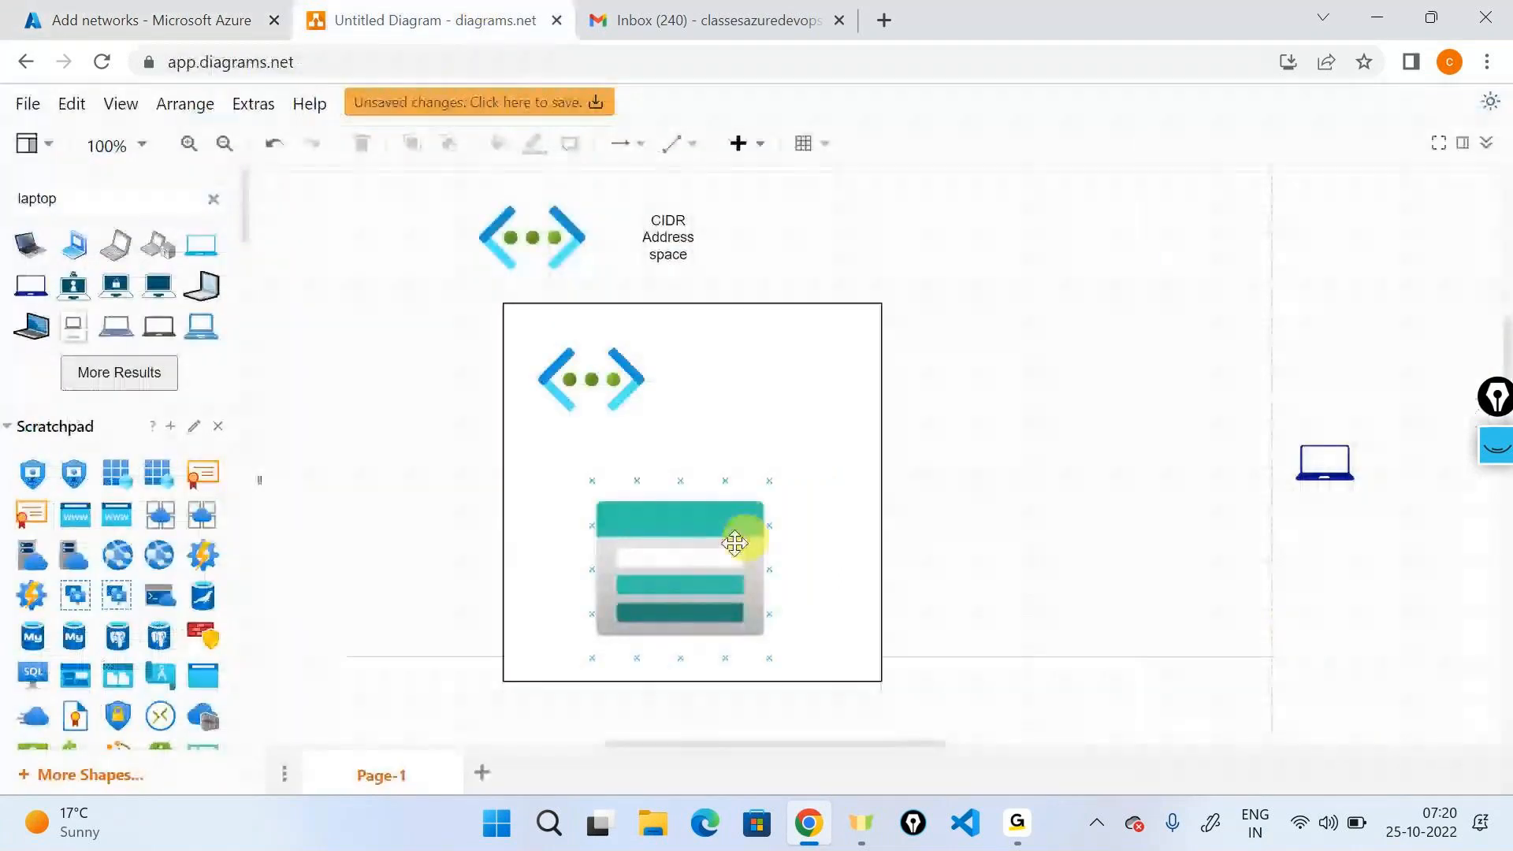
left_click(682, 558)
mouse_move(675, 533)
left_mouse_down()
mouse_move(1123, 466)
mouse_move(780, 495)
mouse_move(679, 556)
left_mouse_up()
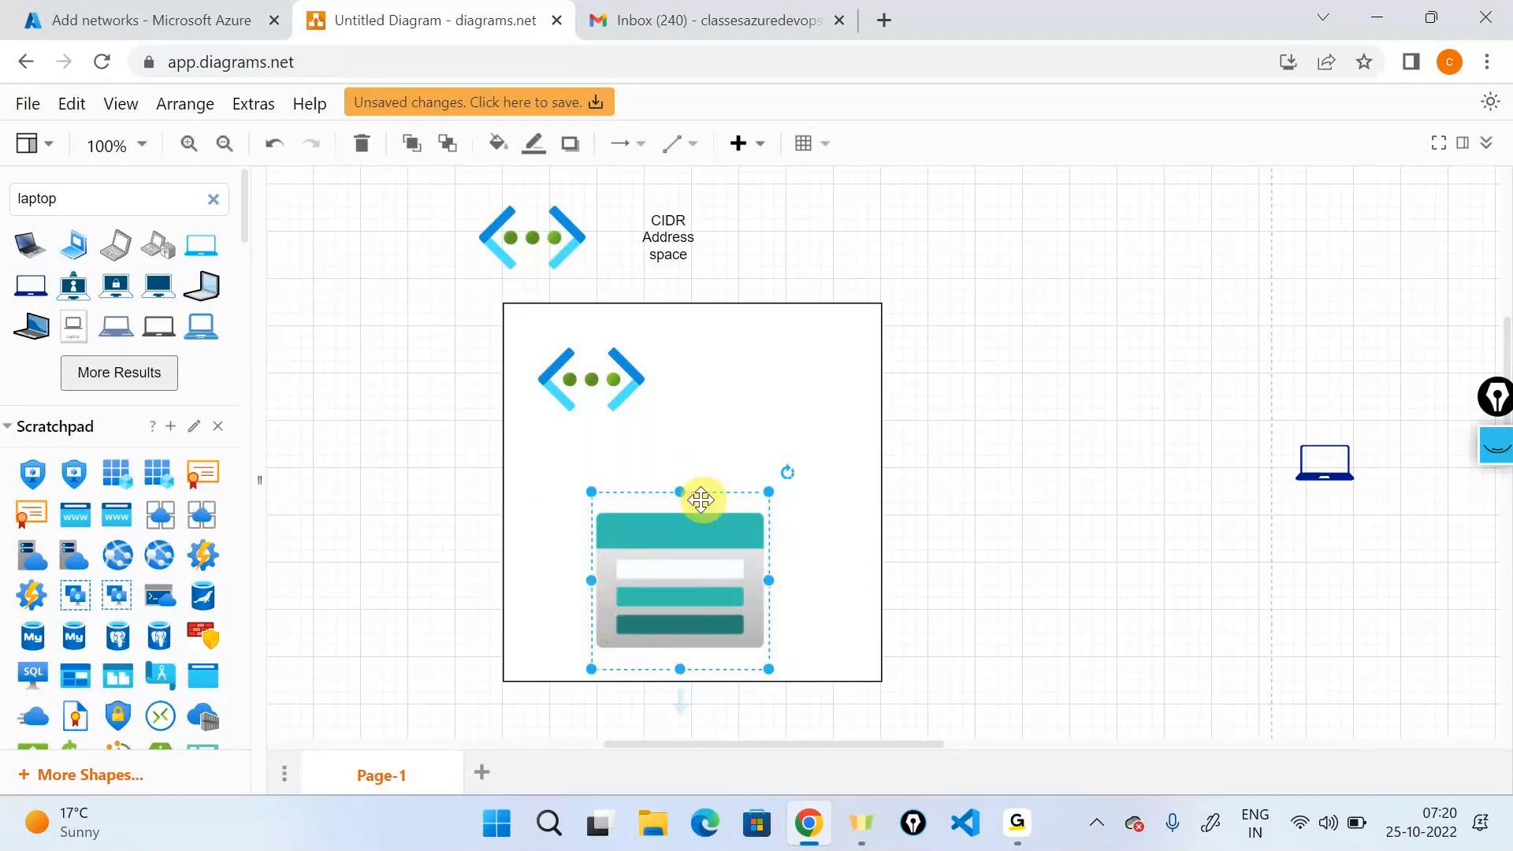
left_click(601, 391)
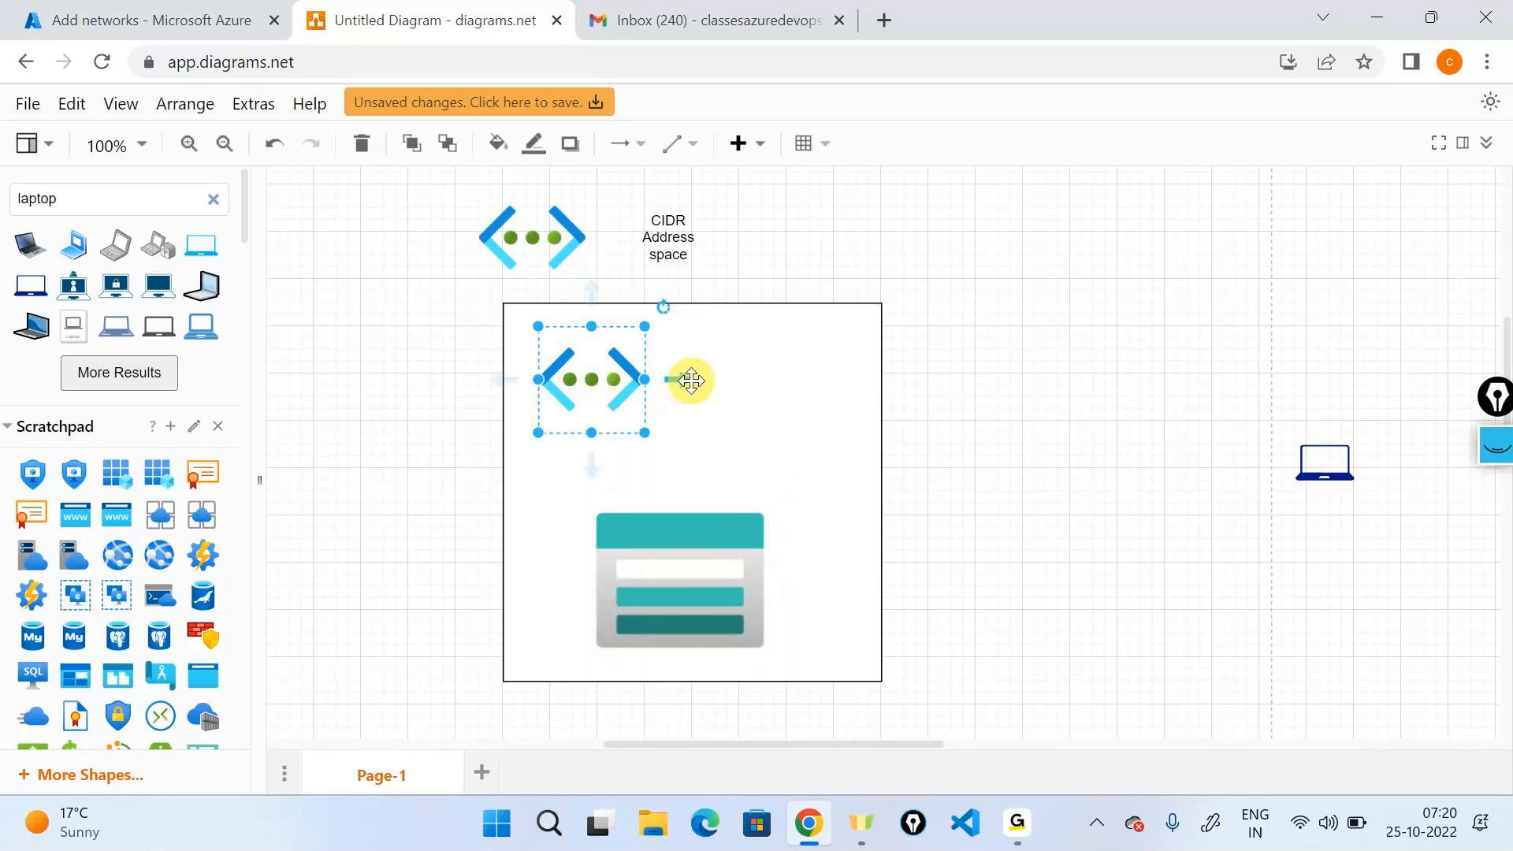
left_click_drag(607, 381, 638, 492)
left_click(824, 502)
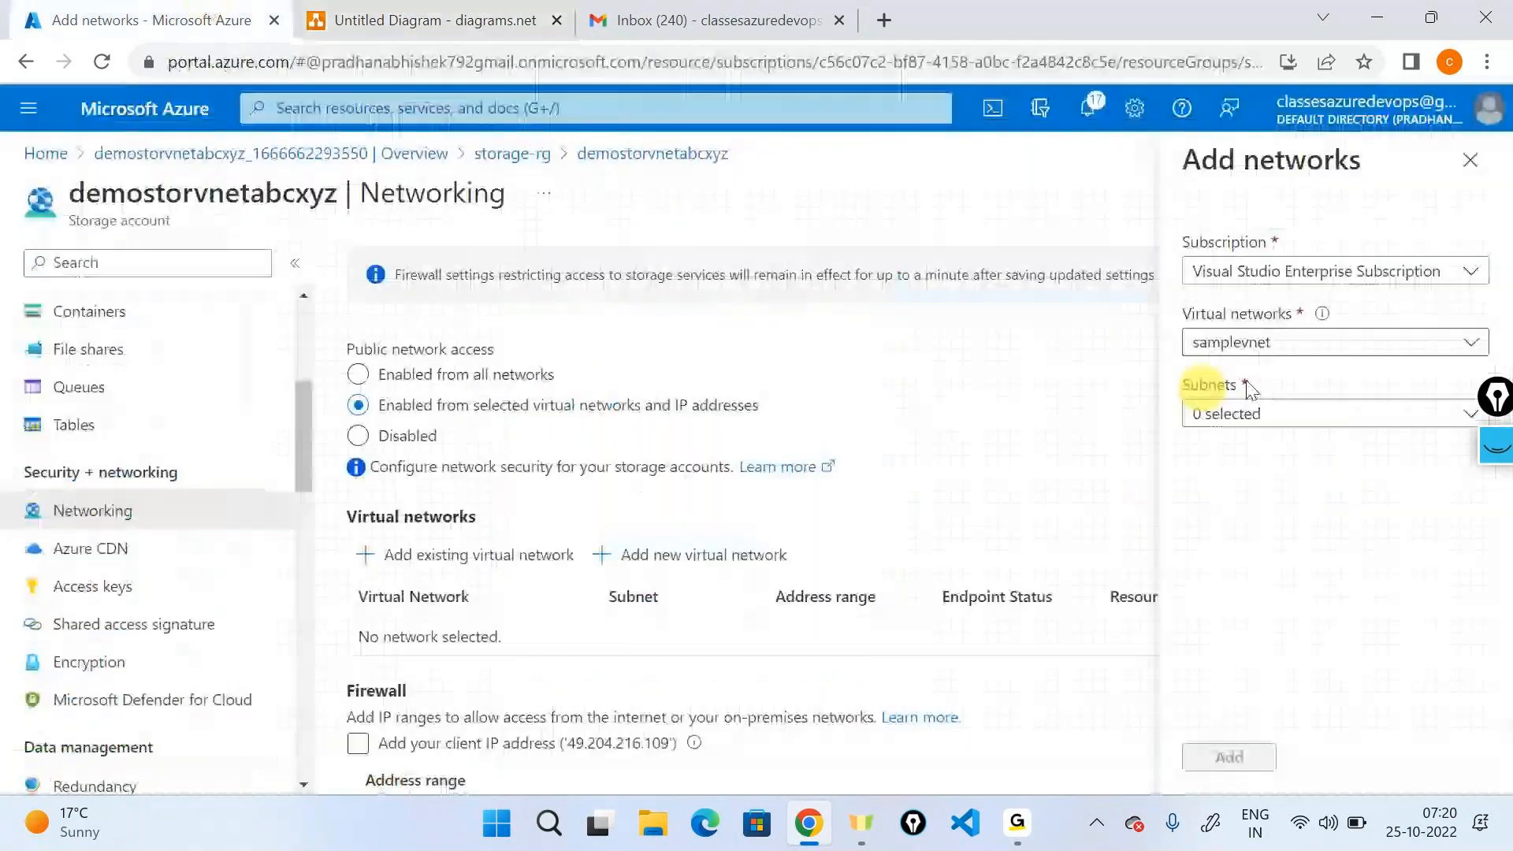
- Return to the Azure portal and open the list of samplevnet's subnets for the network being added
left_click(1231, 415)
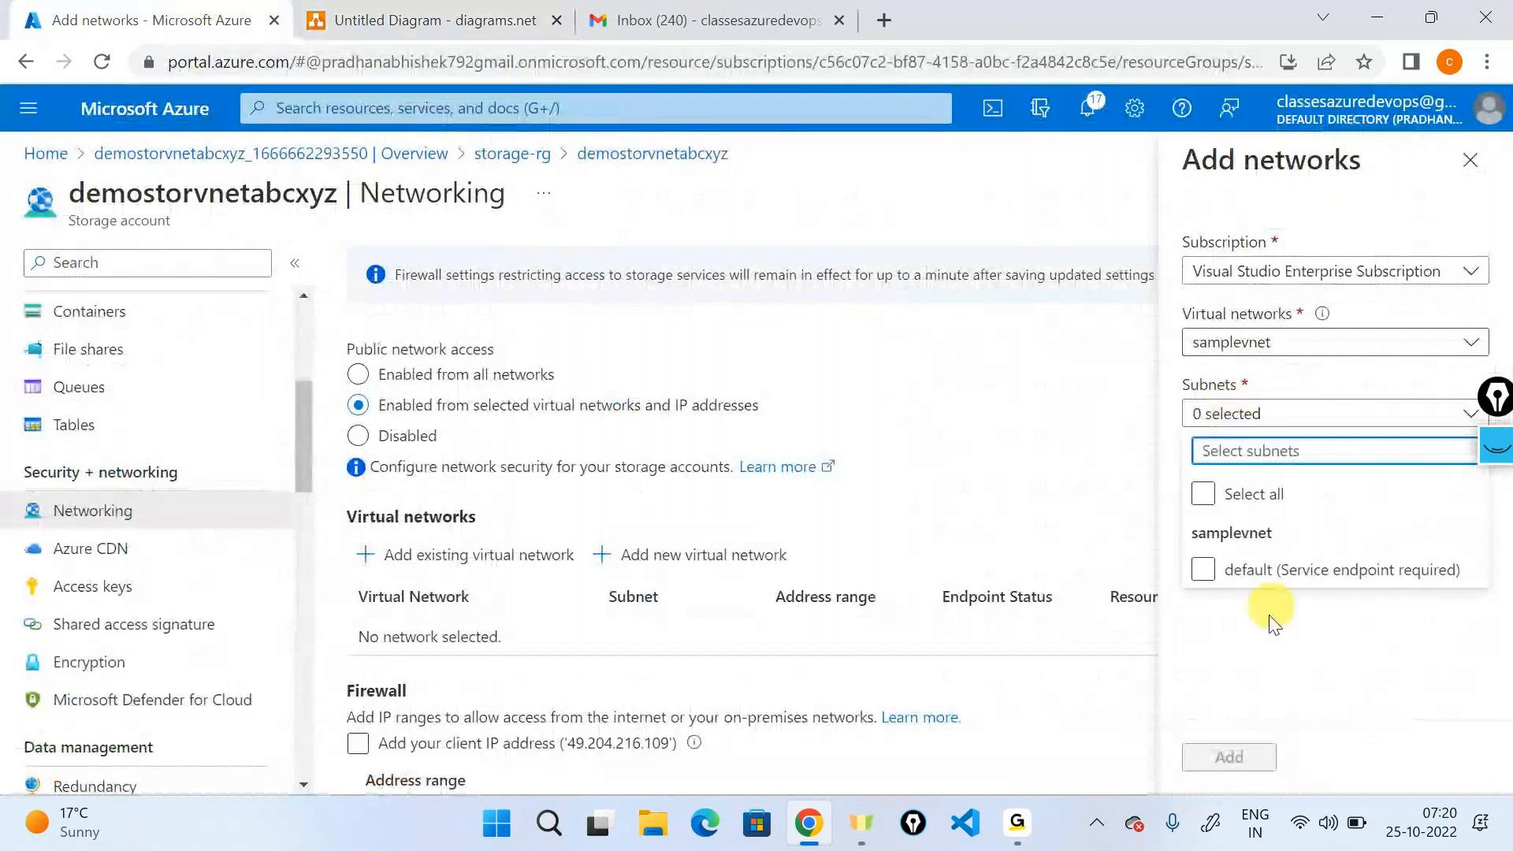
left_click(1250, 585)
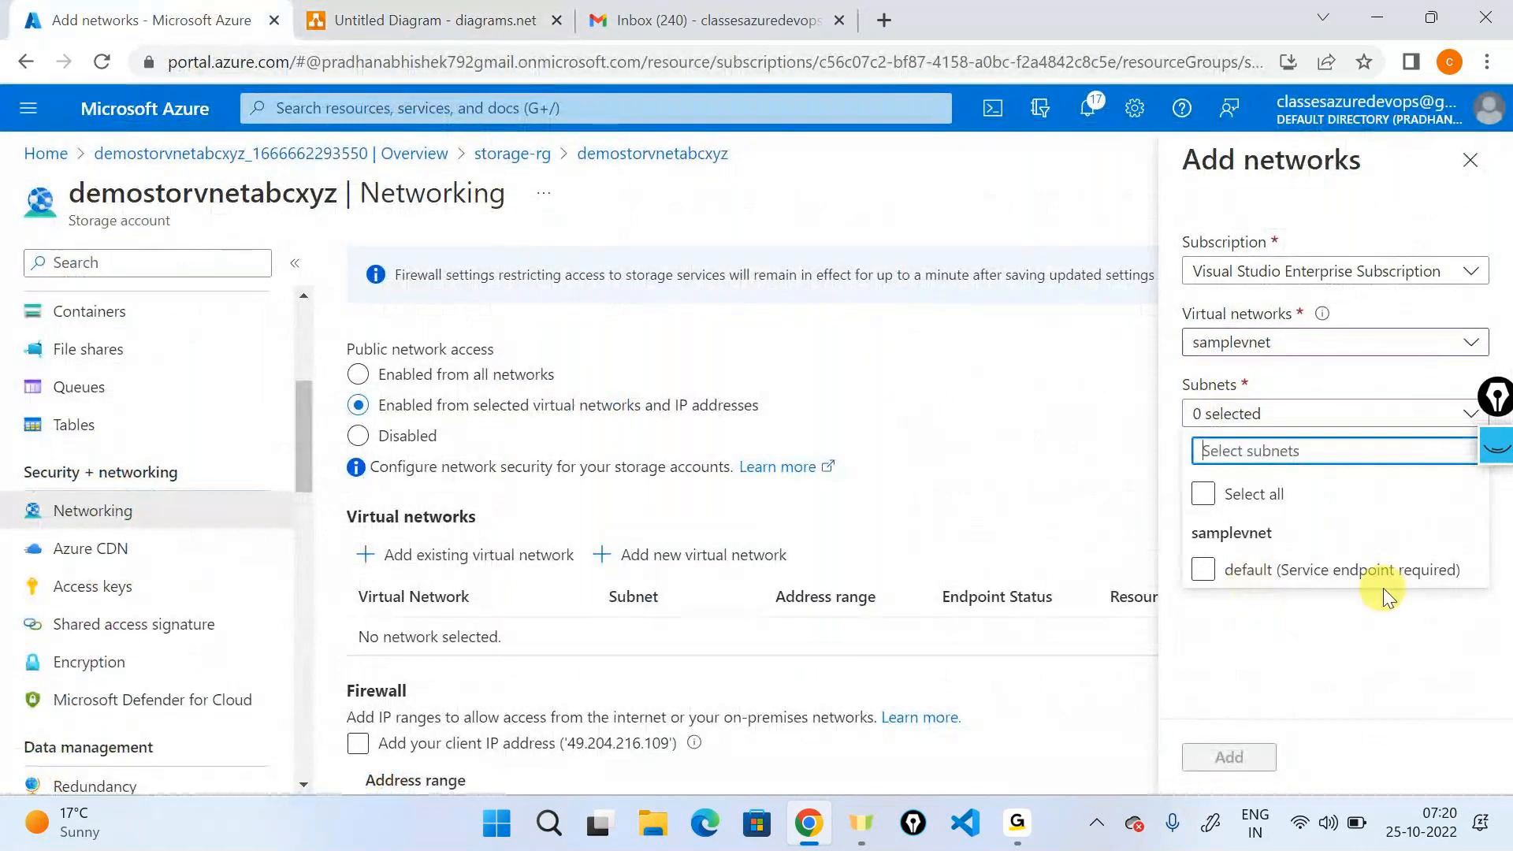
- Underline the default subnet, circle its service endpoint note and handwrite an underlined "Service Endpoints" on screen, and erase all the annotations
left_click(1495, 446)
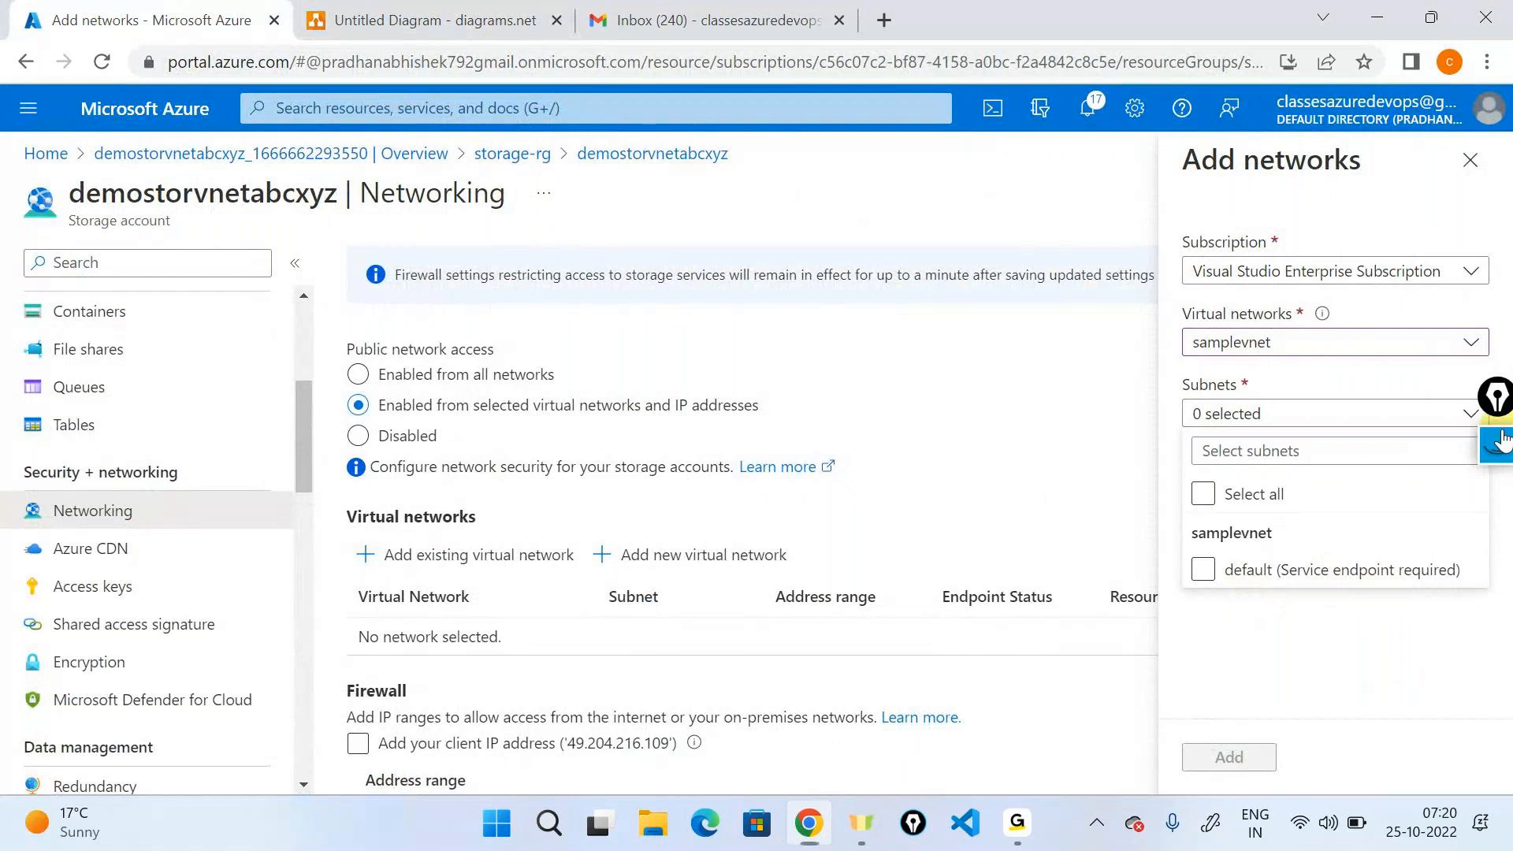
left_click(1496, 693)
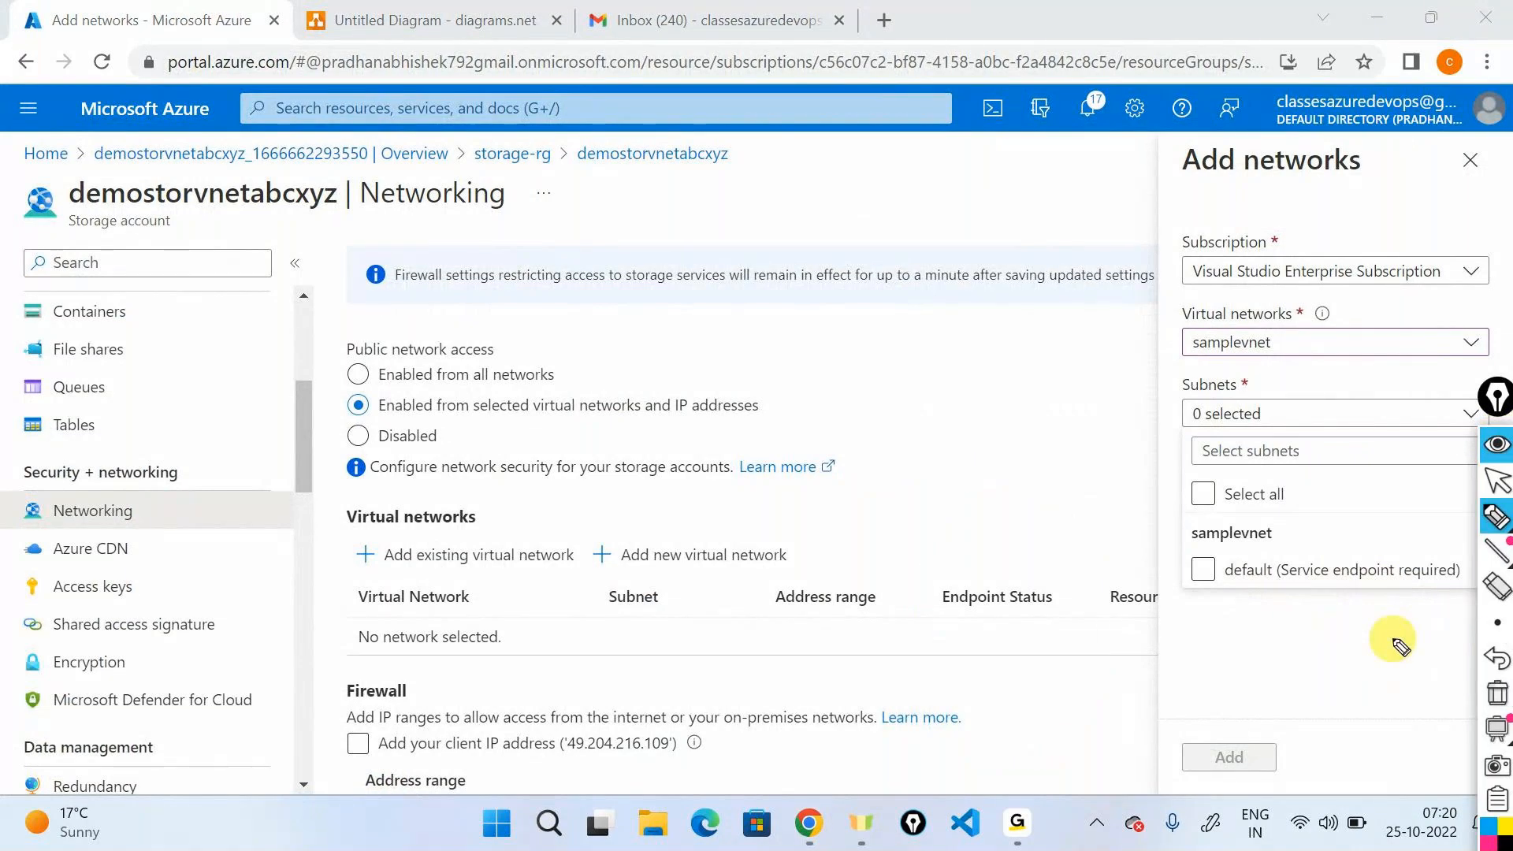
left_click_drag(1227, 586, 1262, 593)
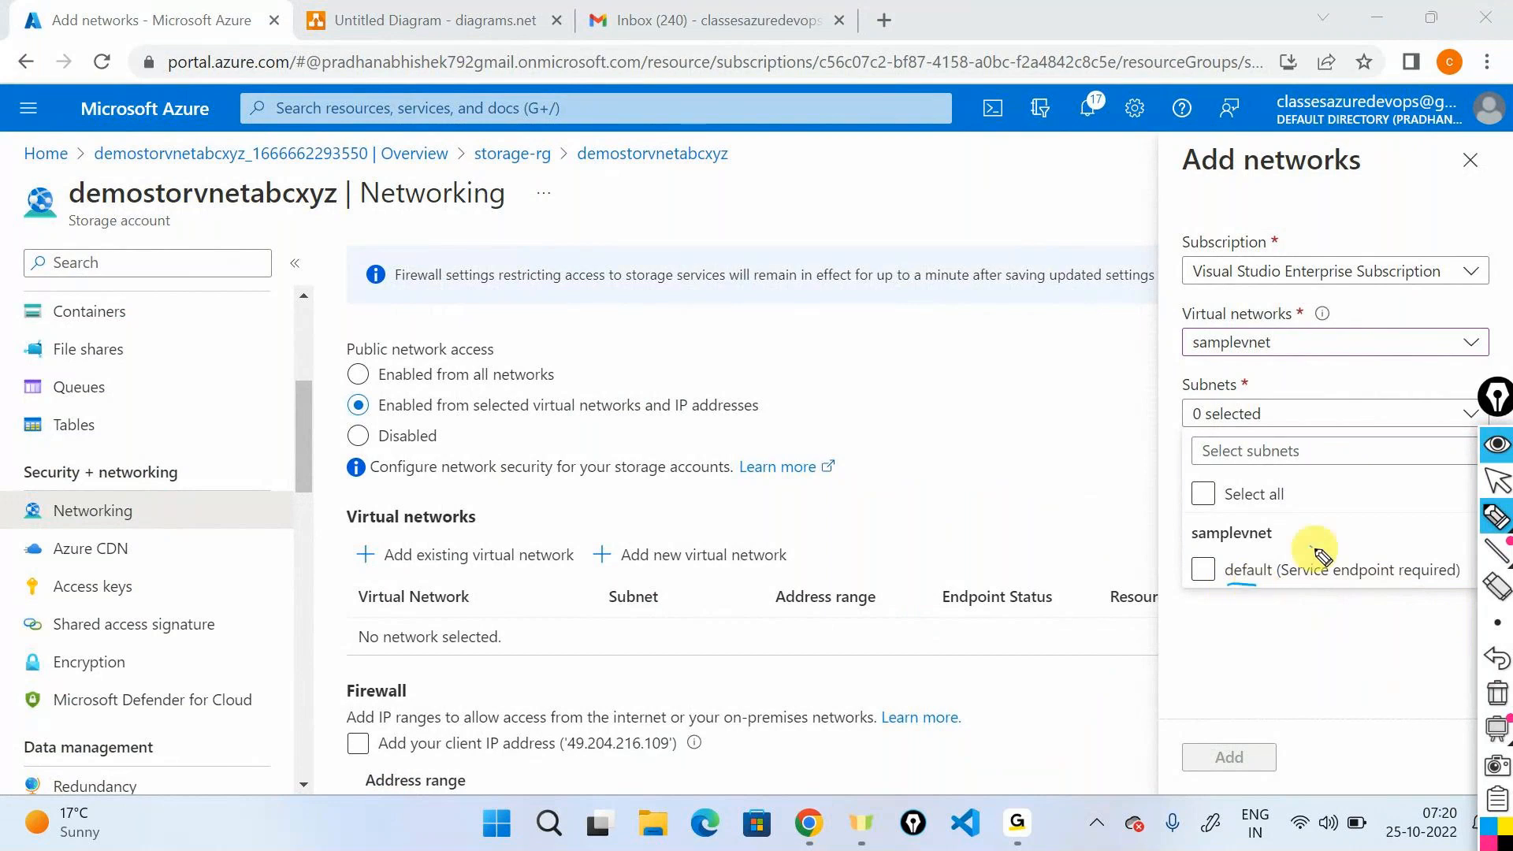
mouse_move(1313, 547)
left_mouse_down()
mouse_move(1379, 590)
mouse_move(1461, 585)
mouse_move(1349, 546)
left_mouse_up()
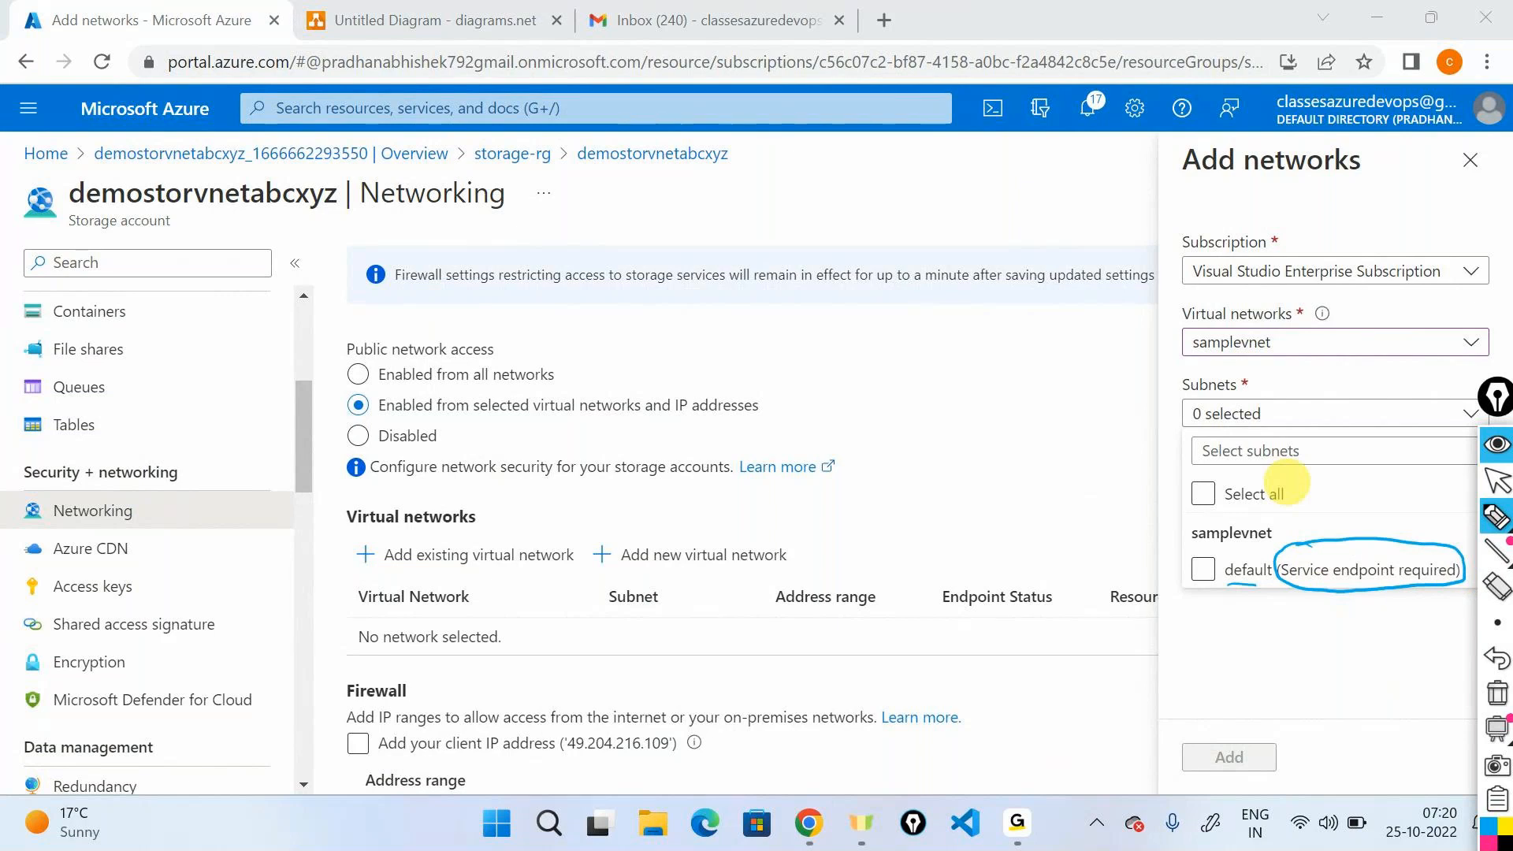
mouse_move(1206, 645)
left_mouse_down()
mouse_move(1195, 659)
mouse_move(1286, 635)
mouse_move(1363, 650)
mouse_move(1448, 600)
left_mouse_up()
left_click_drag(1205, 712, 1457, 634)
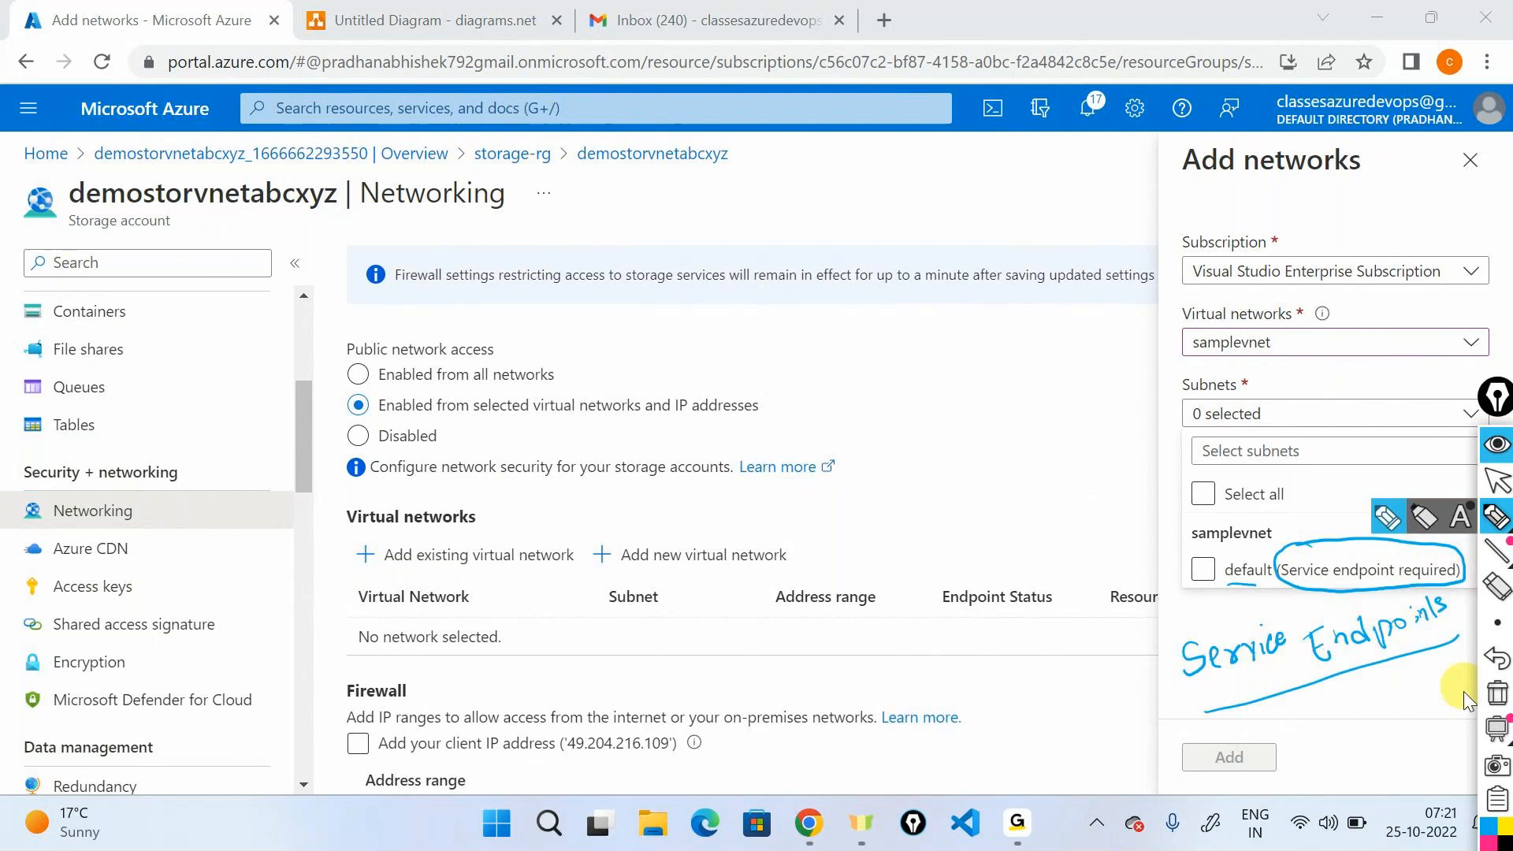
left_click(1494, 694)
left_click(1497, 481)
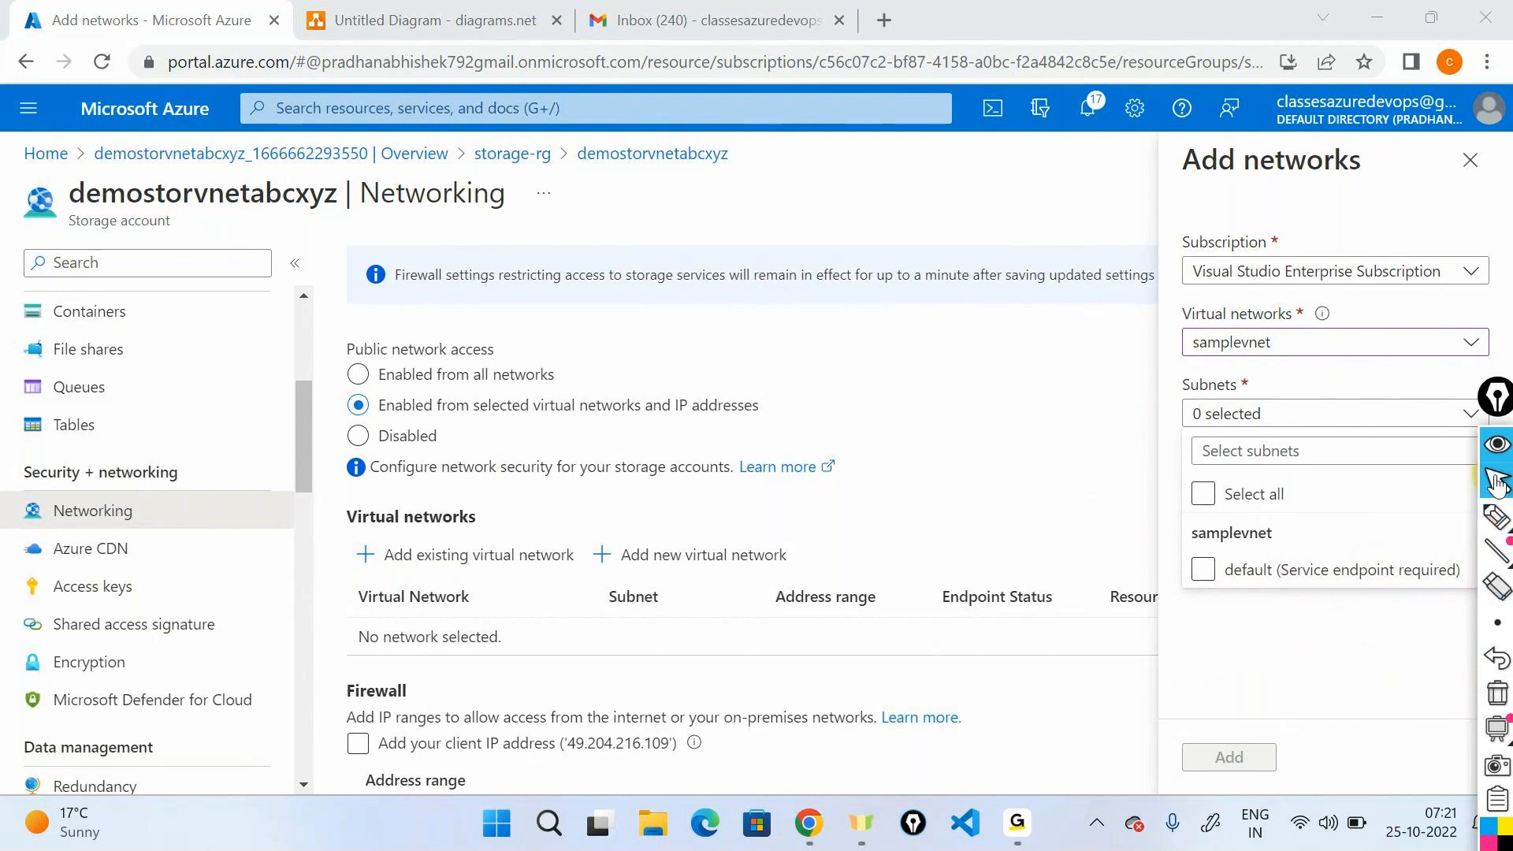
- Select samplevnet's default subnet and enable the Microsoft.Storage service endpoint for it
left_click(1203, 568)
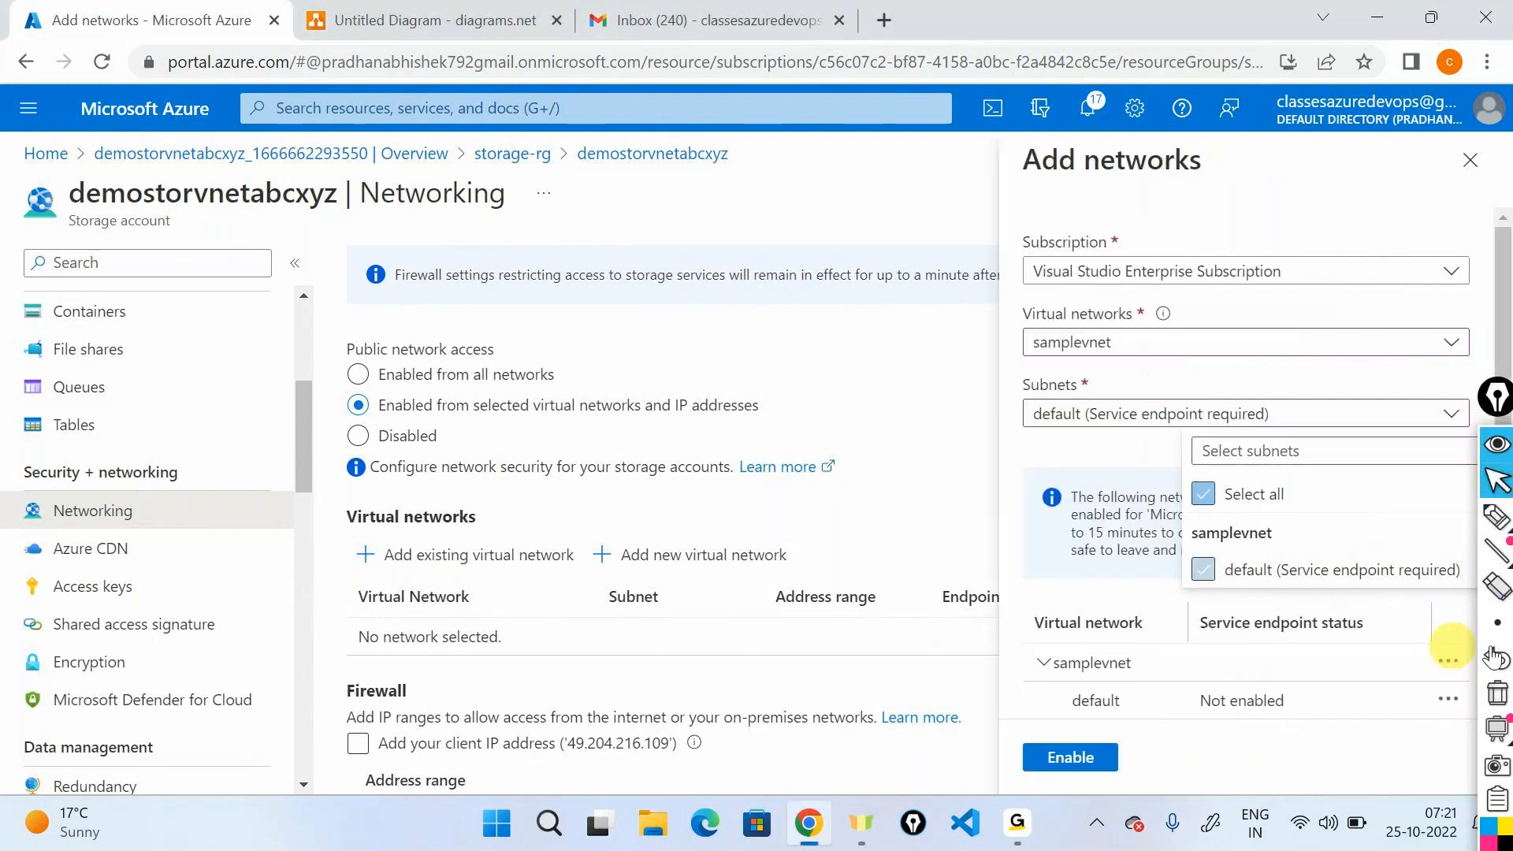
left_click(1087, 761)
left_click(1076, 755)
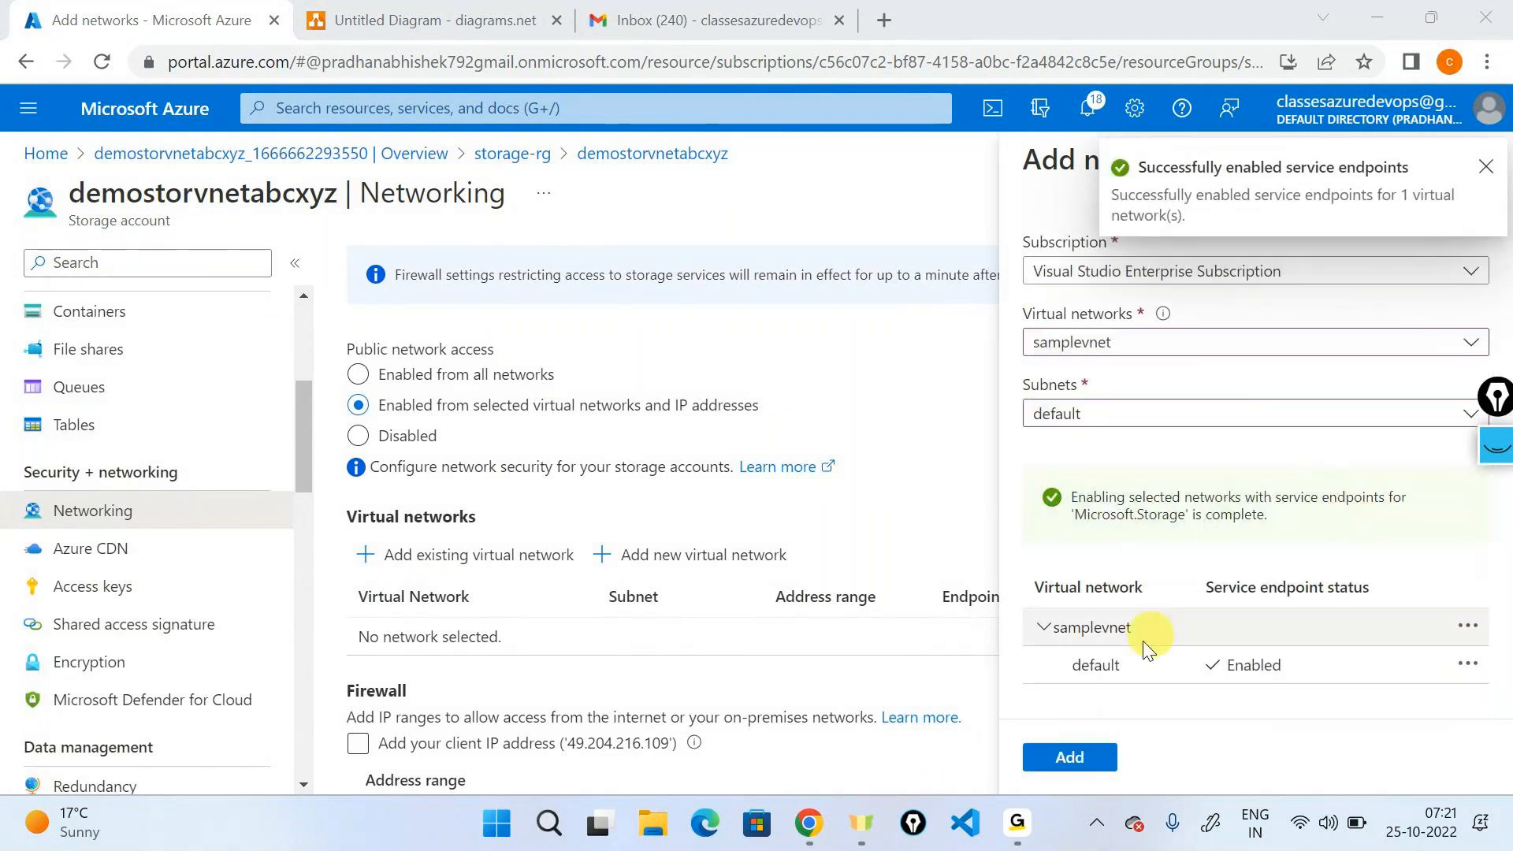
- Add samplevnet with its default subnet to the storage account's allowed virtual networks and save the networking settings
left_click(1087, 754)
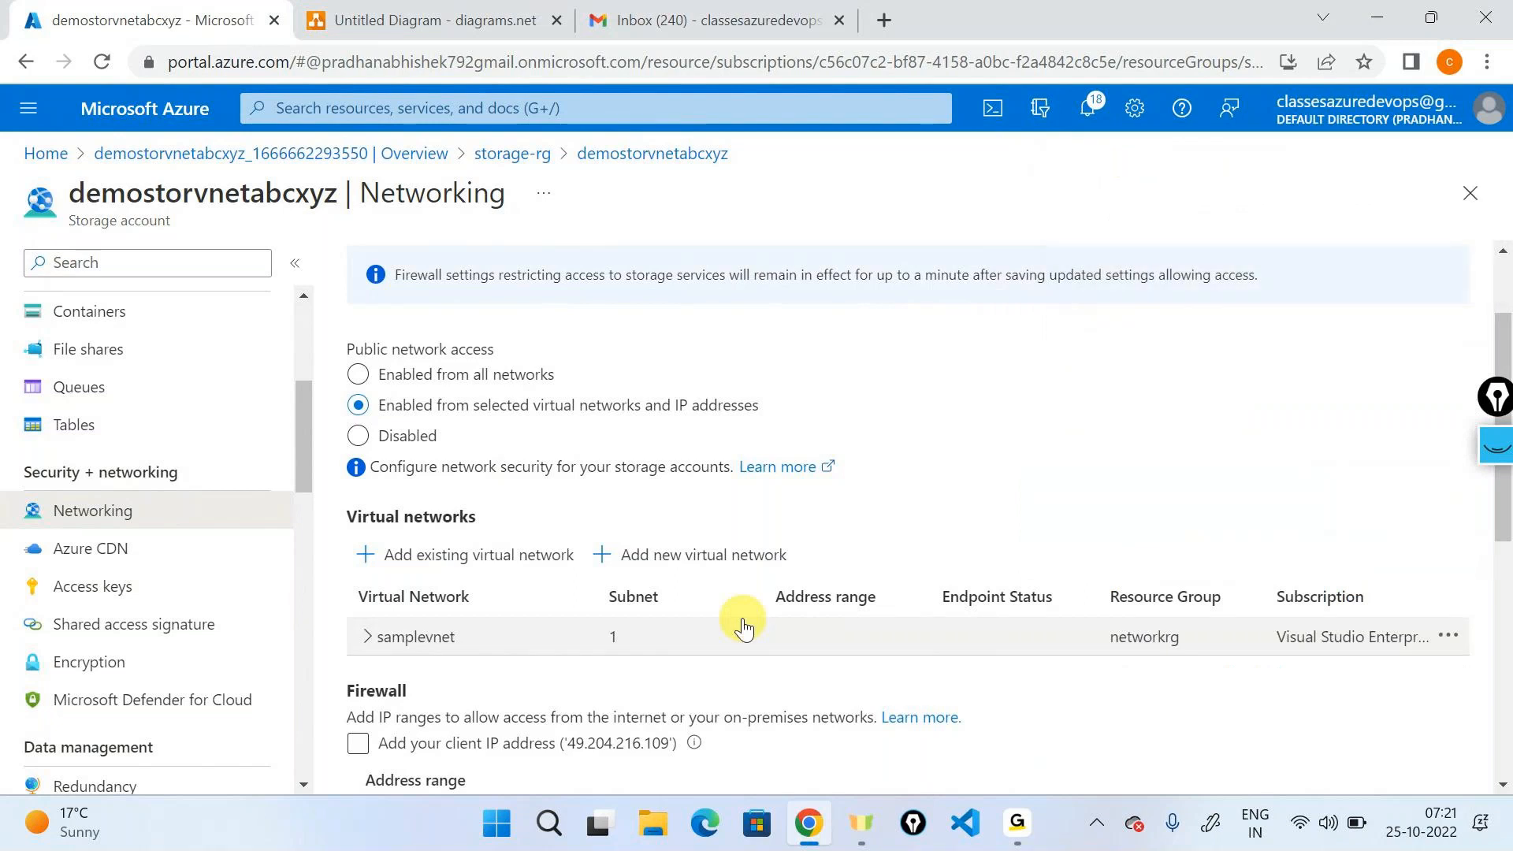
scroll(743, 621, "up", 2)
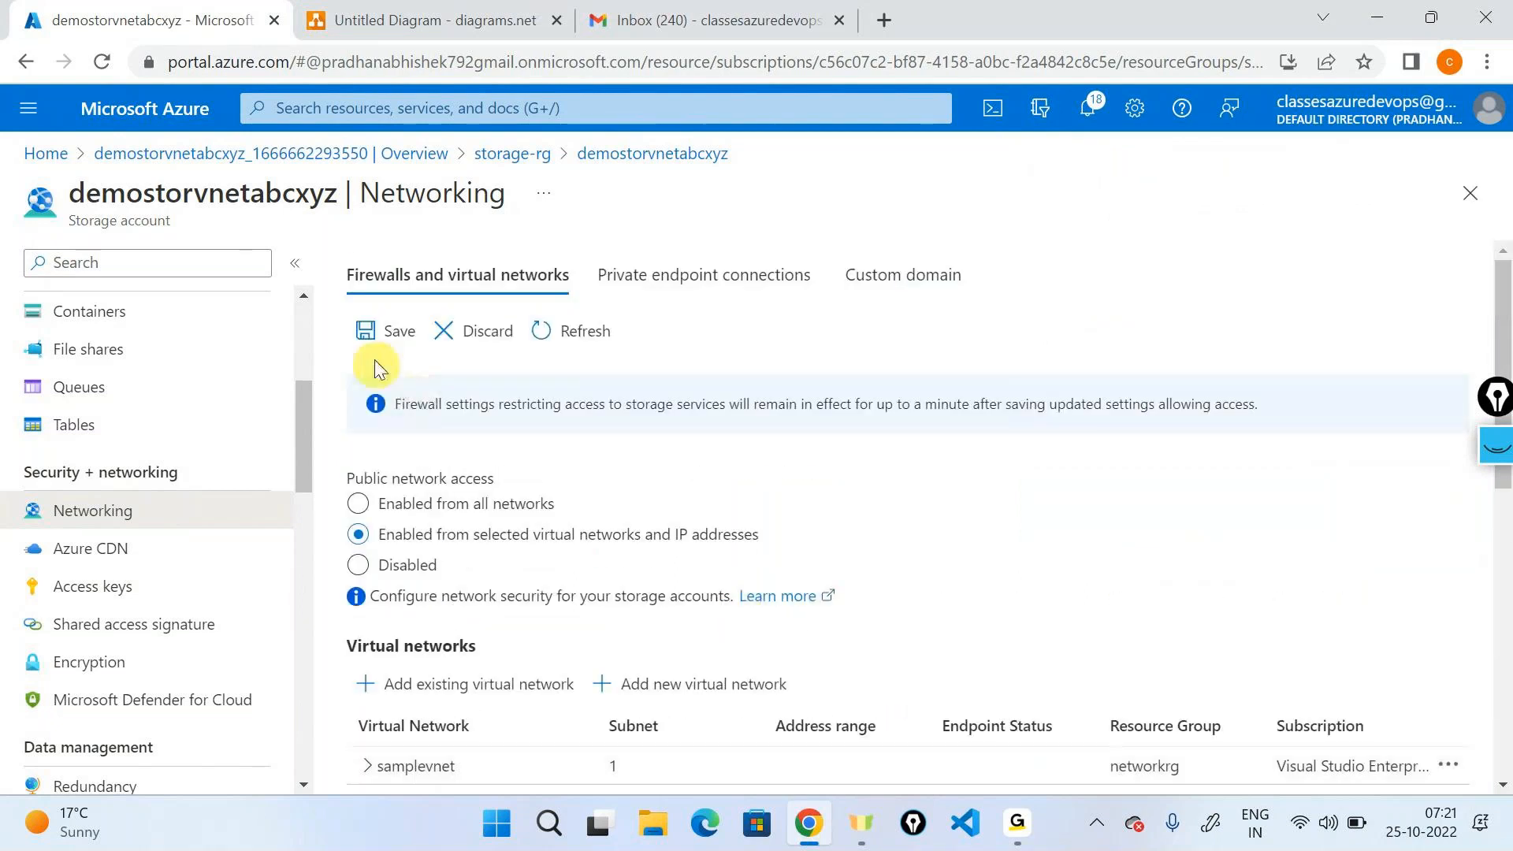
left_click(373, 331)
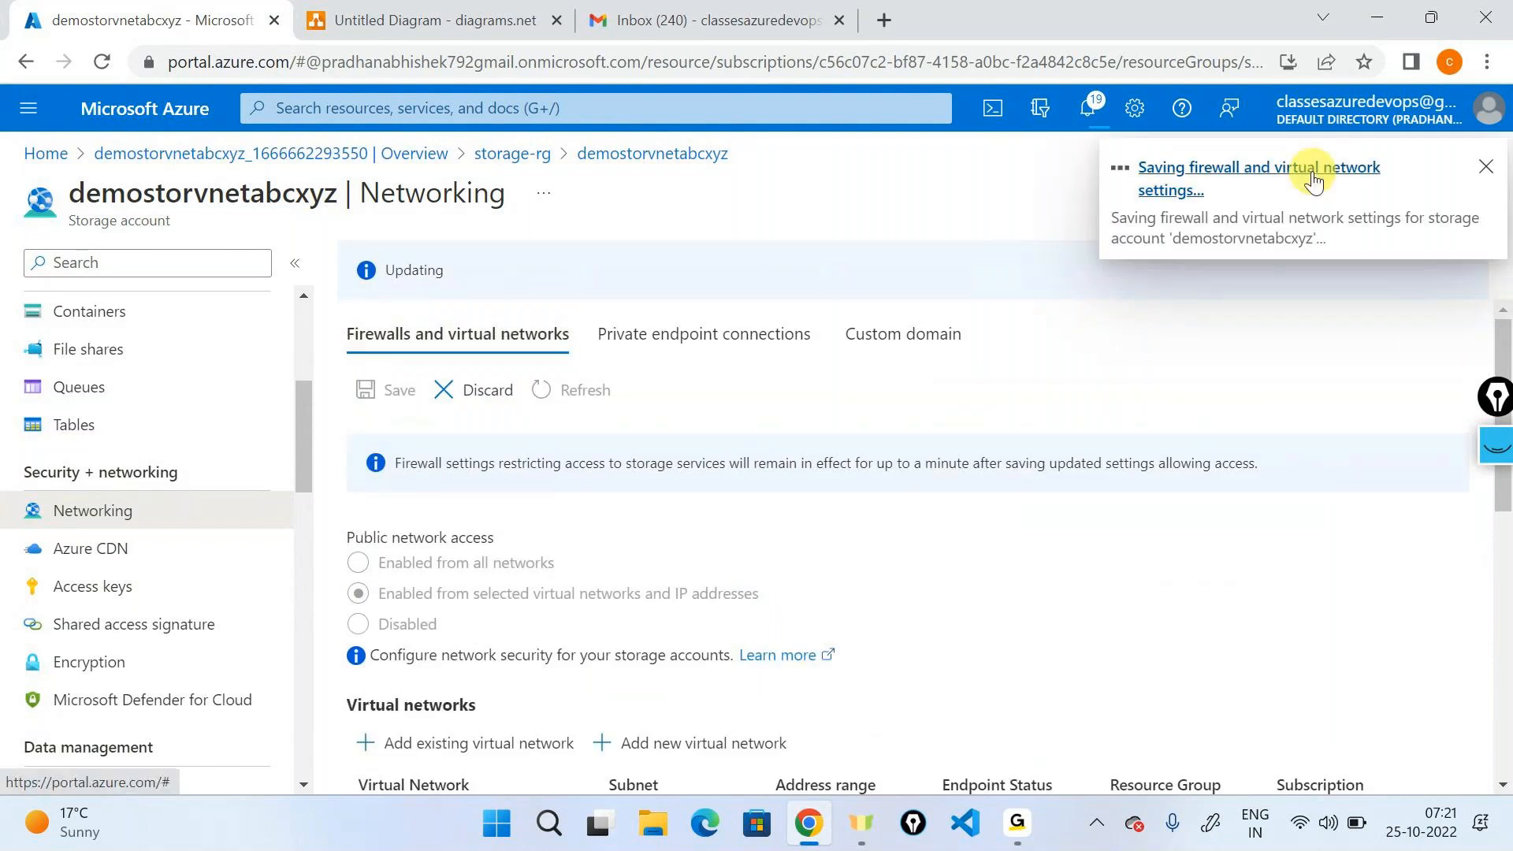
- Review the storage account icon in the diagram, return to the Azure portal and check the notifications about the saved network settings
left_click(465, 15)
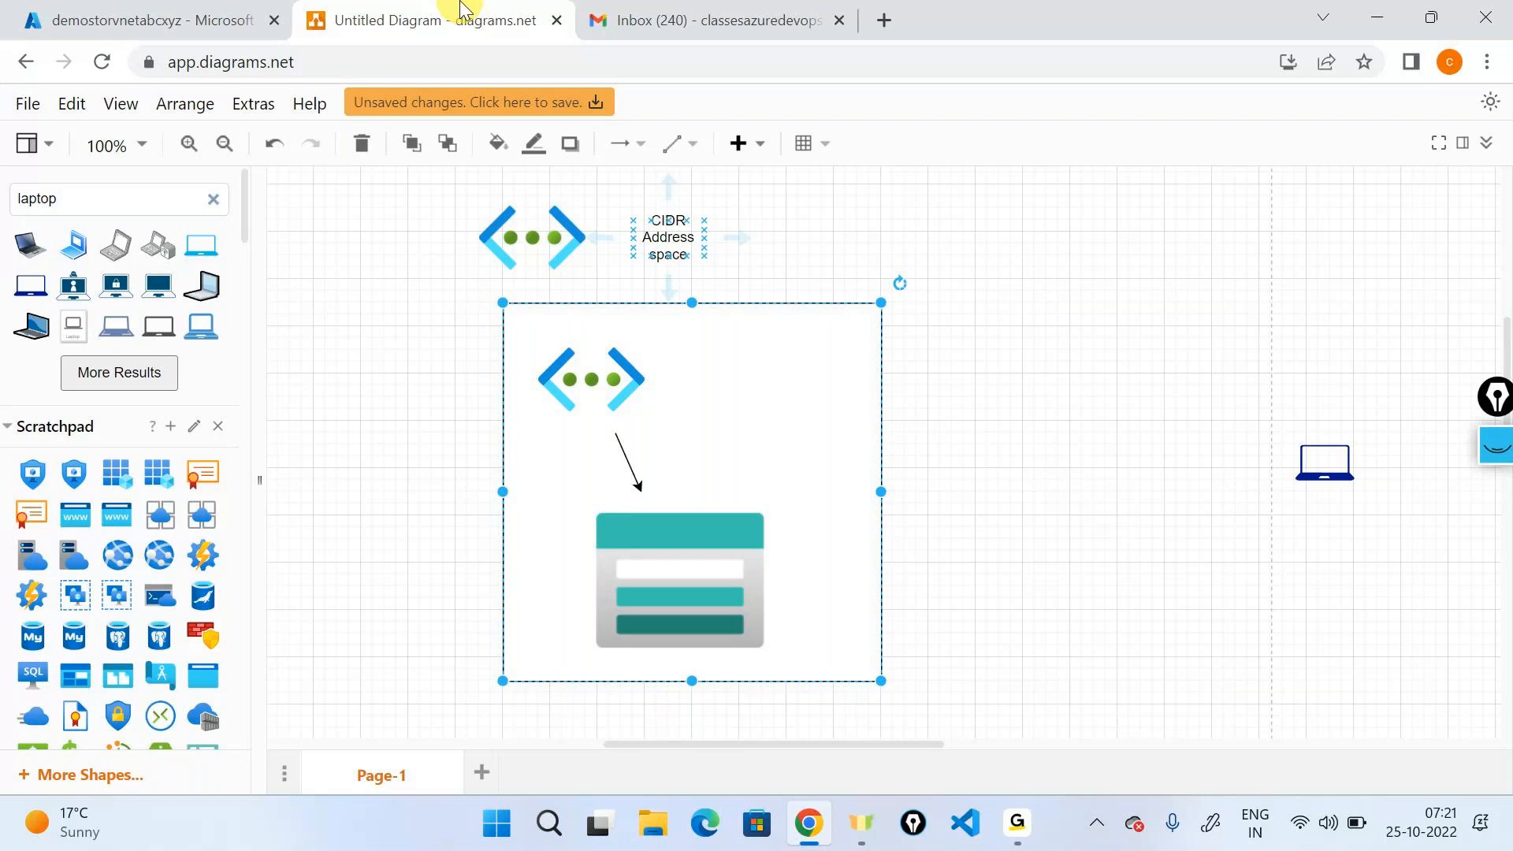
left_click(696, 571)
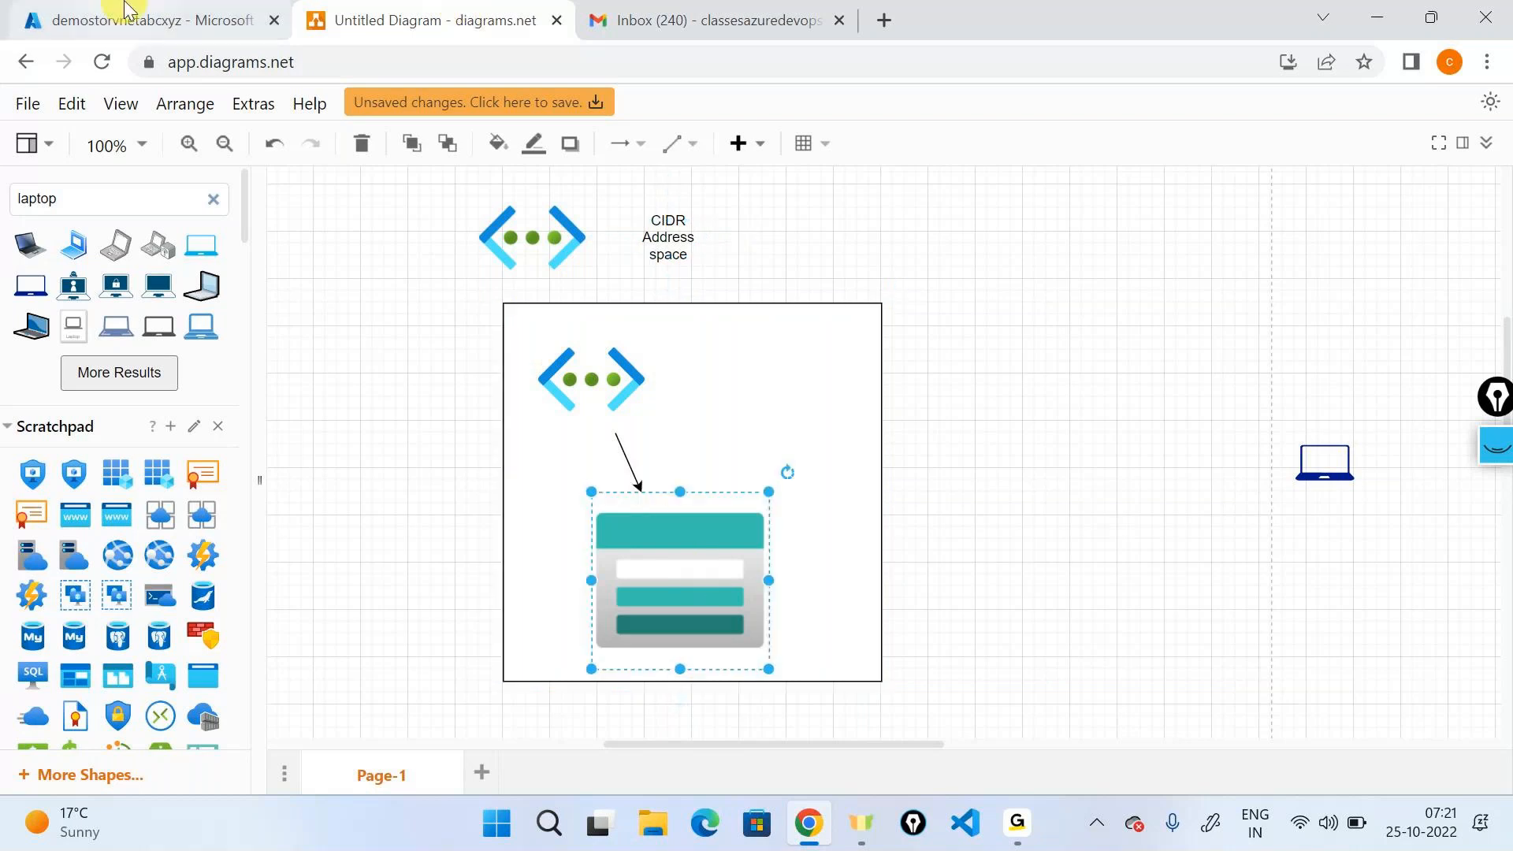
left_click(150, 20)
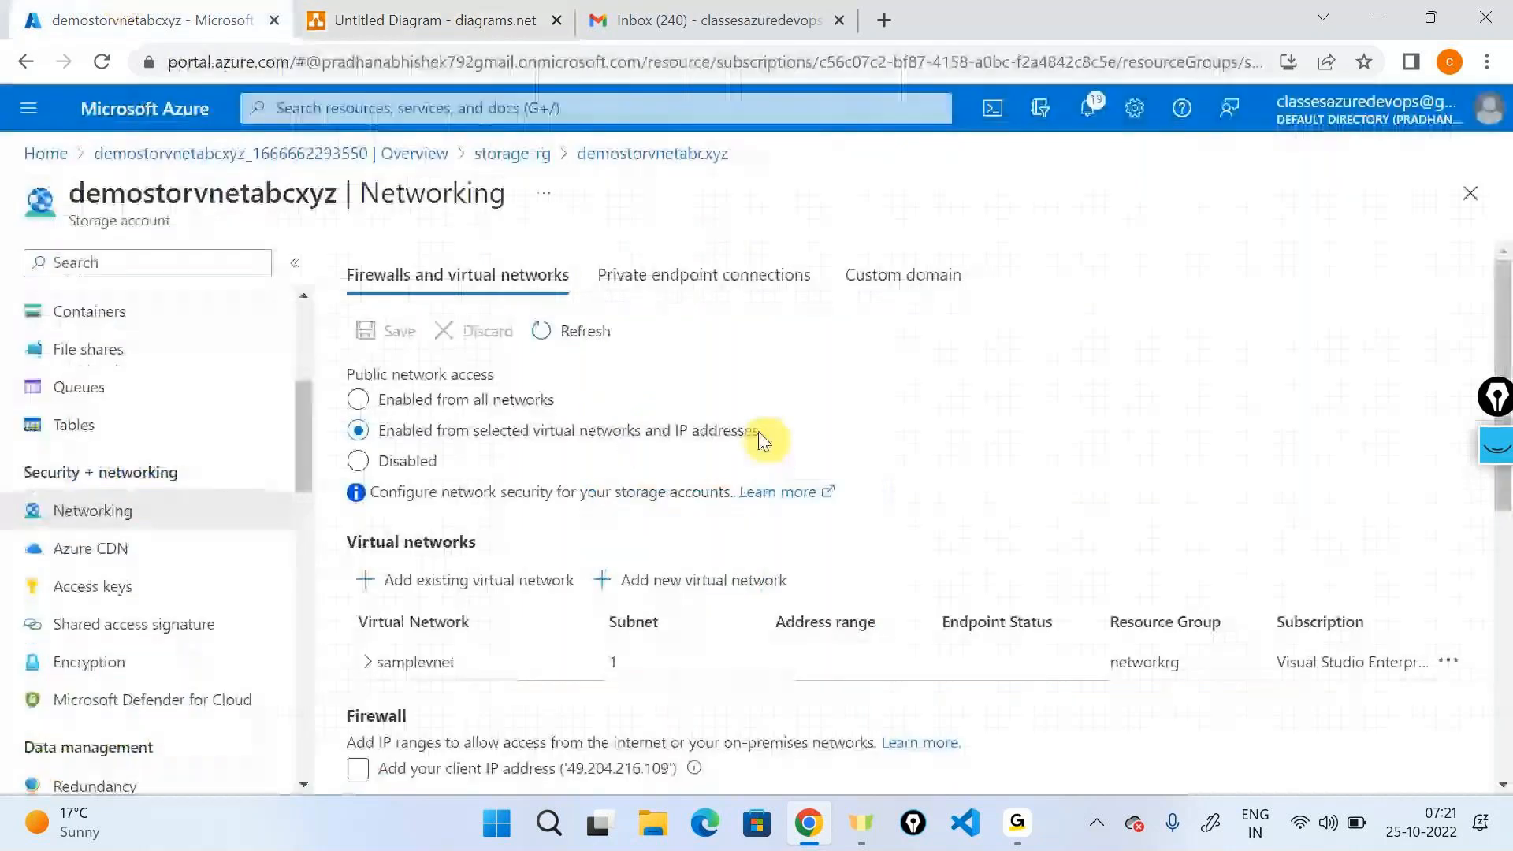
left_click(1091, 111)
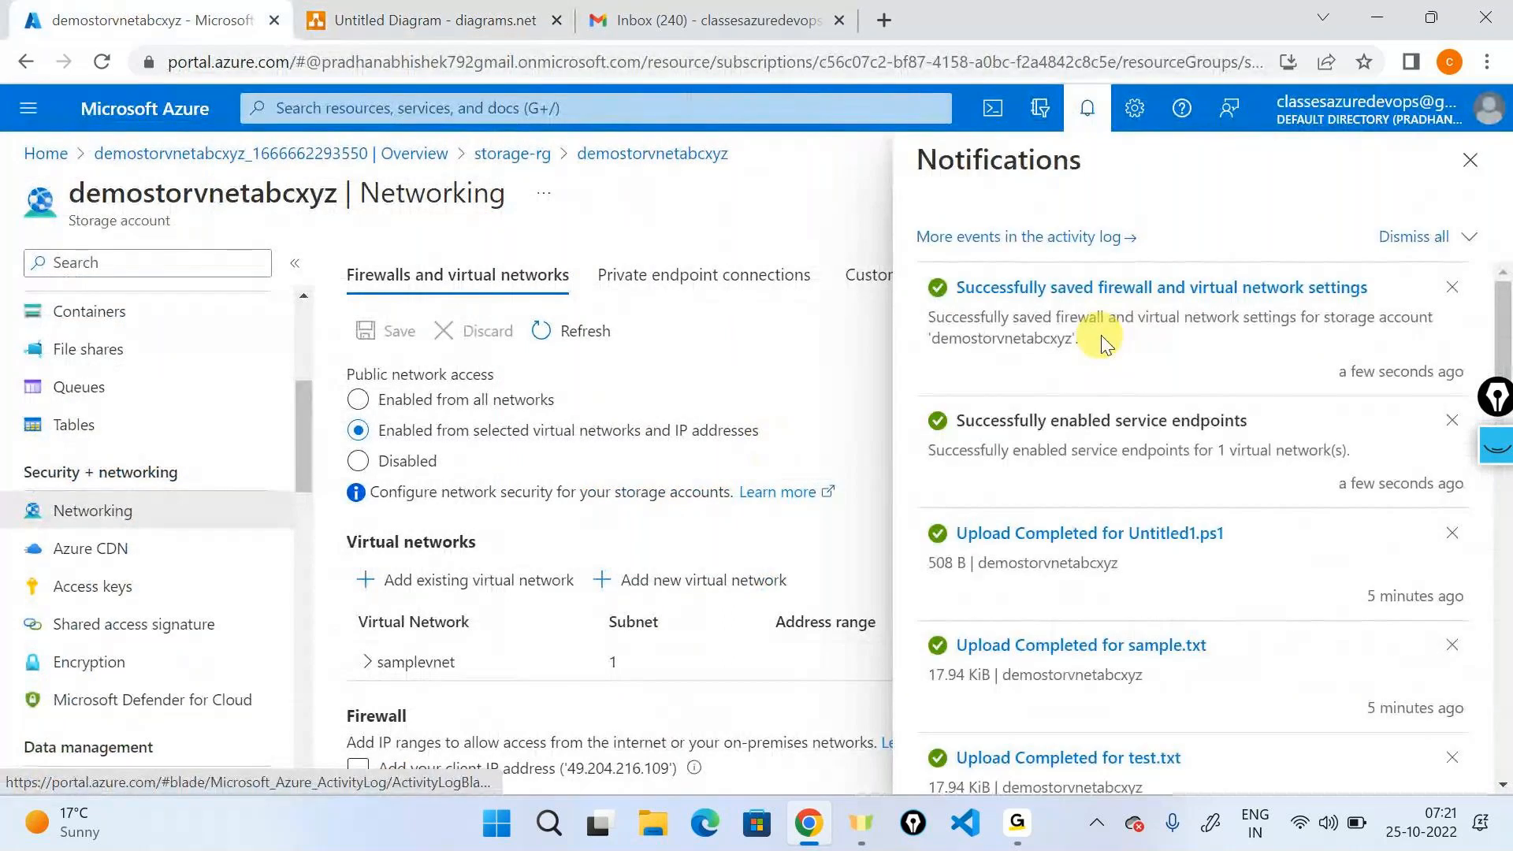
left_click(1467, 160)
- Open container1 from the storage account's containers to test access, and return to the container list
left_click(155, 329)
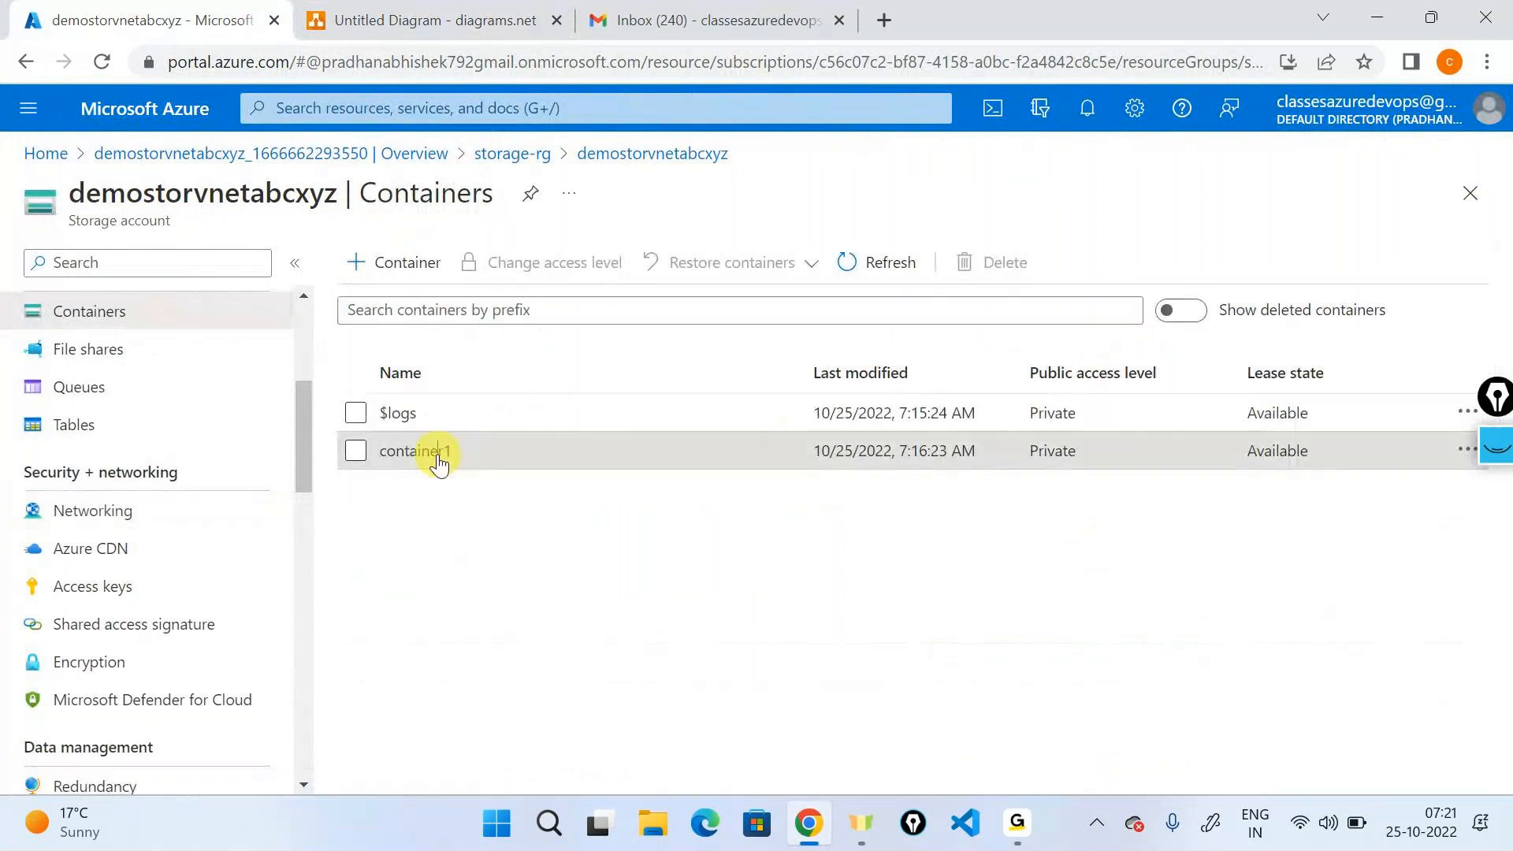
left_click(436, 452)
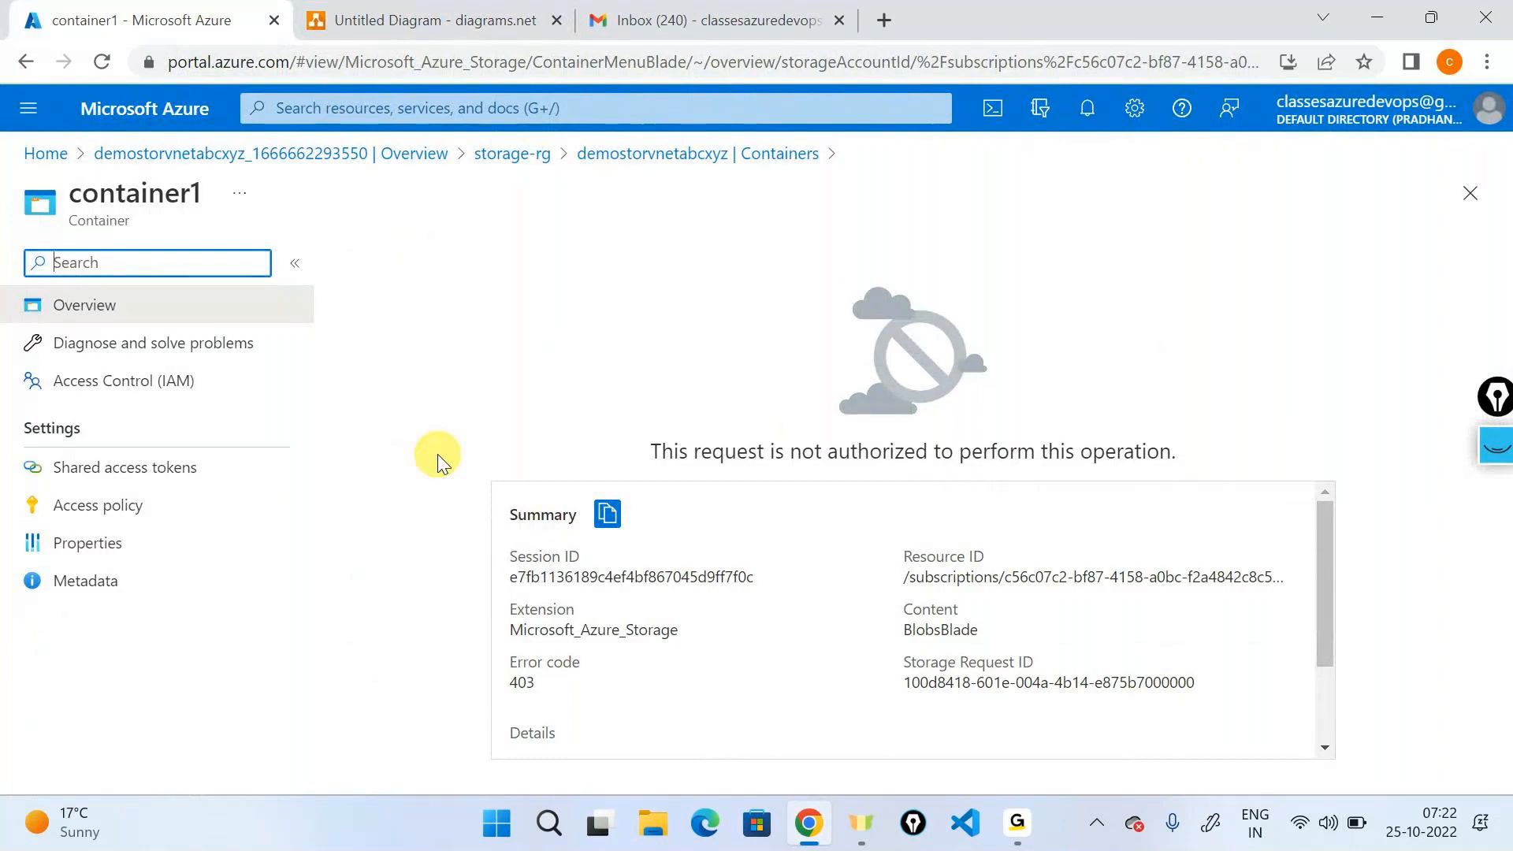
left_click(653, 154)
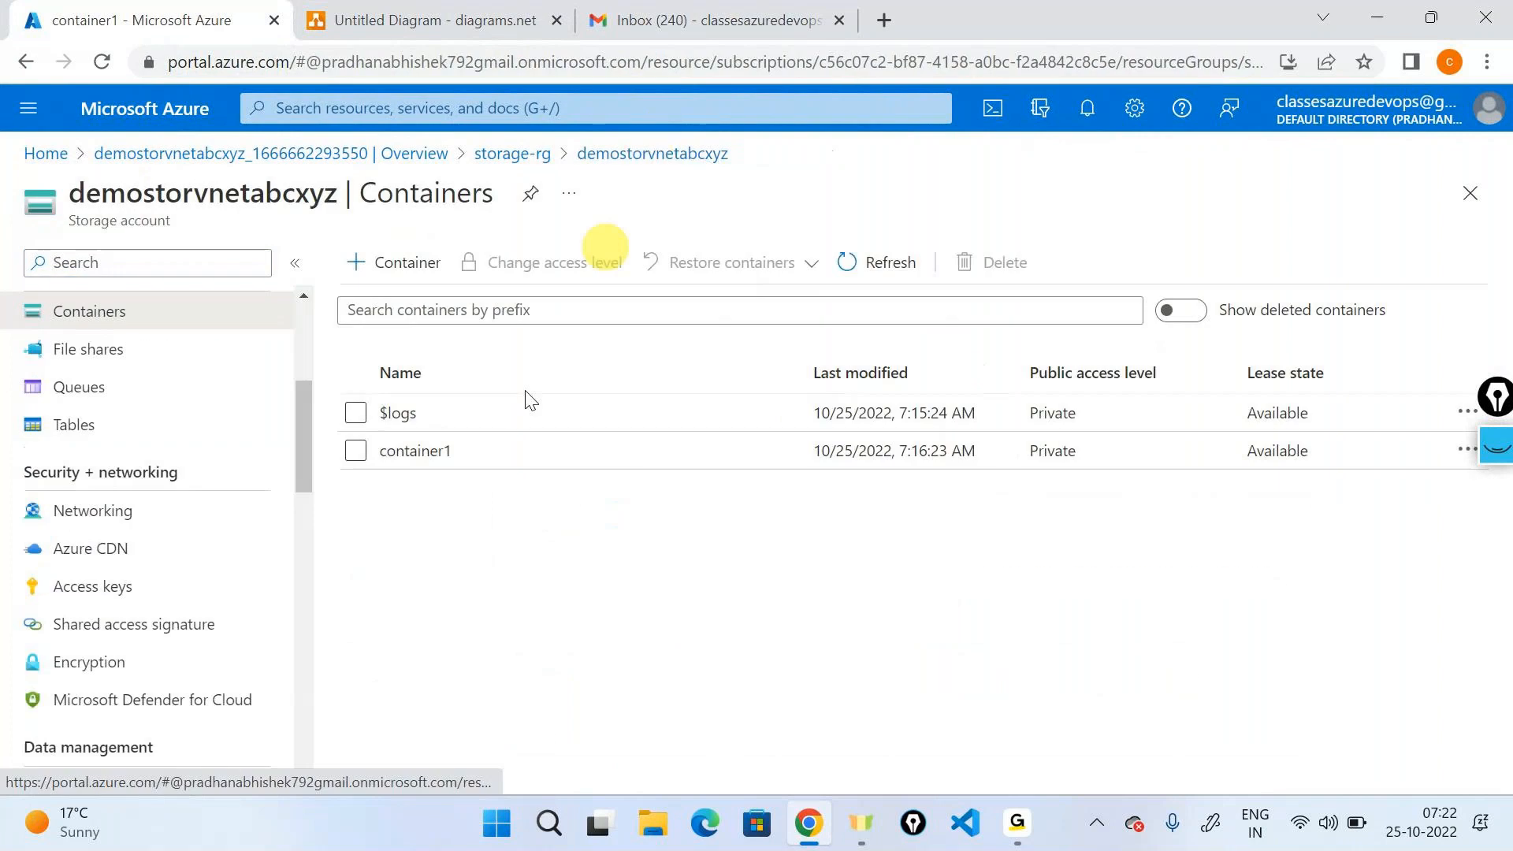
- Allow the current client IP address through the storage account's firewall, save the networking settings and check the firewall's address range
left_click(164, 528)
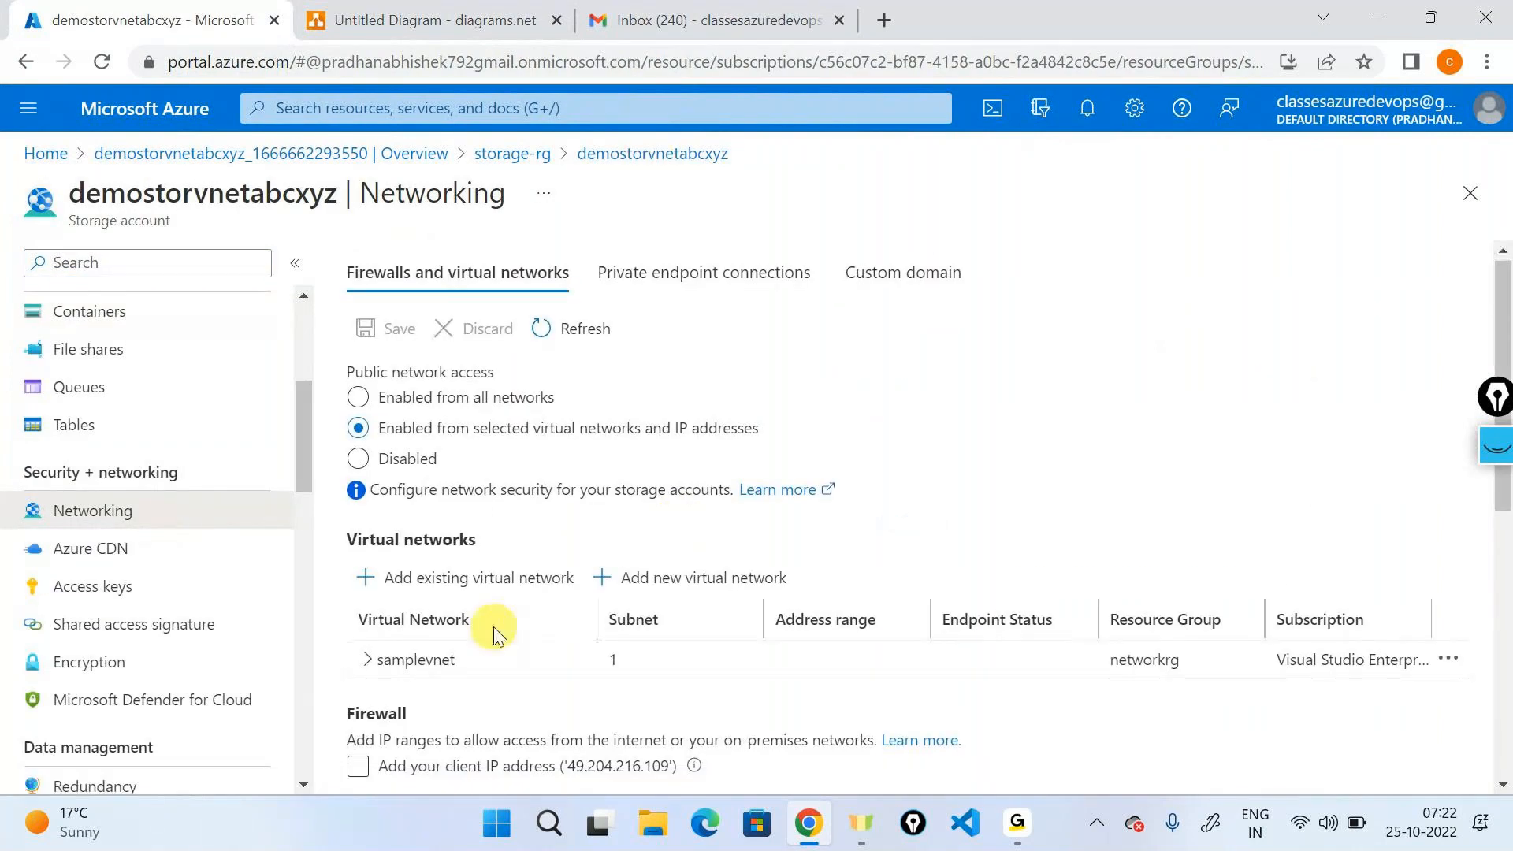
scroll(493, 626, "down", 3)
left_click(359, 543)
scroll(617, 496, "up", 3)
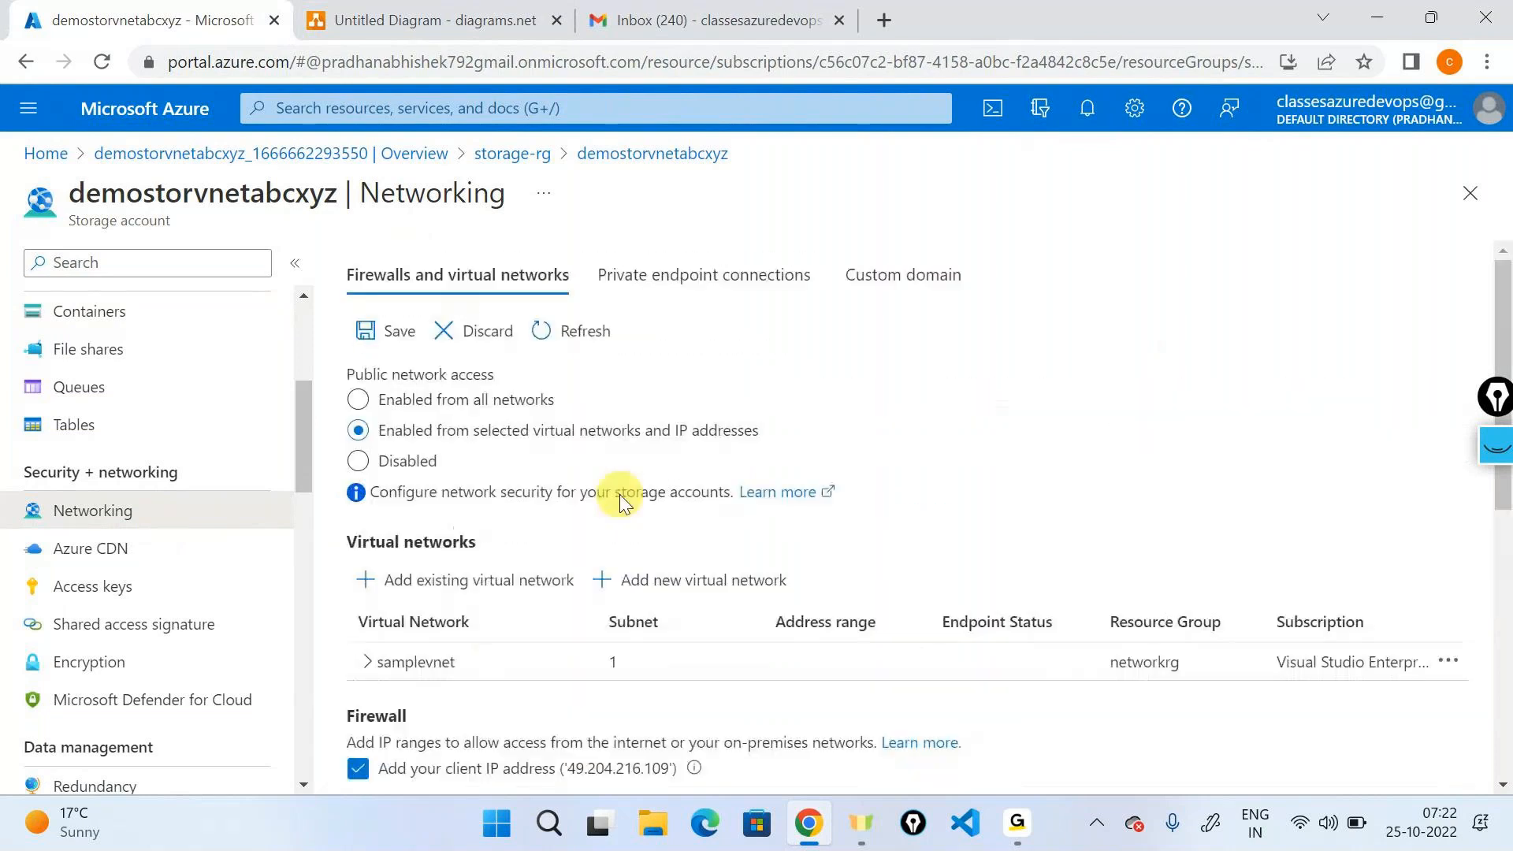
left_click(397, 347)
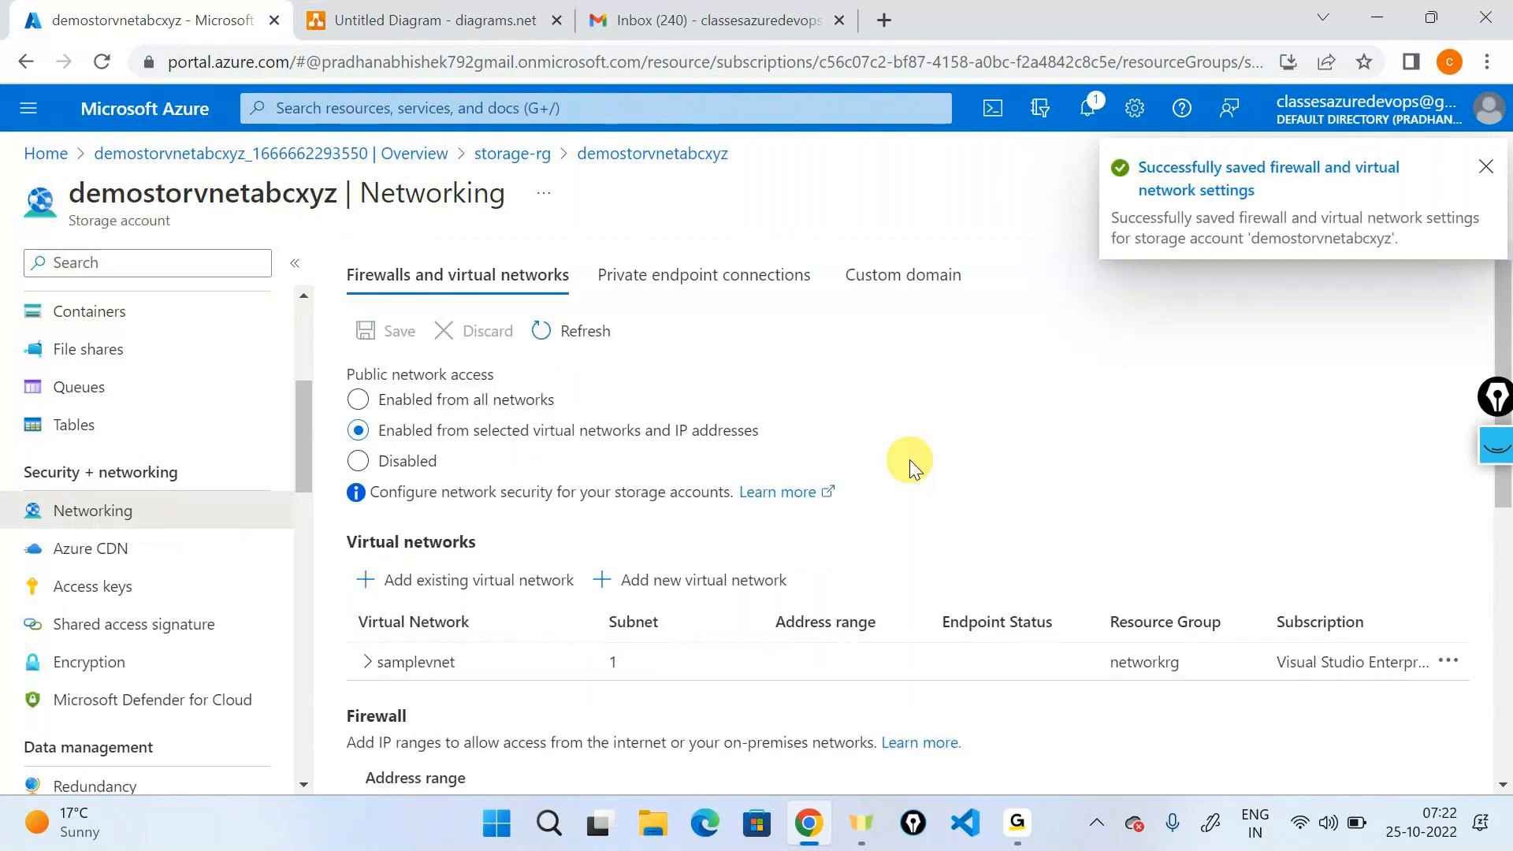
scroll(909, 461, "down", 3)
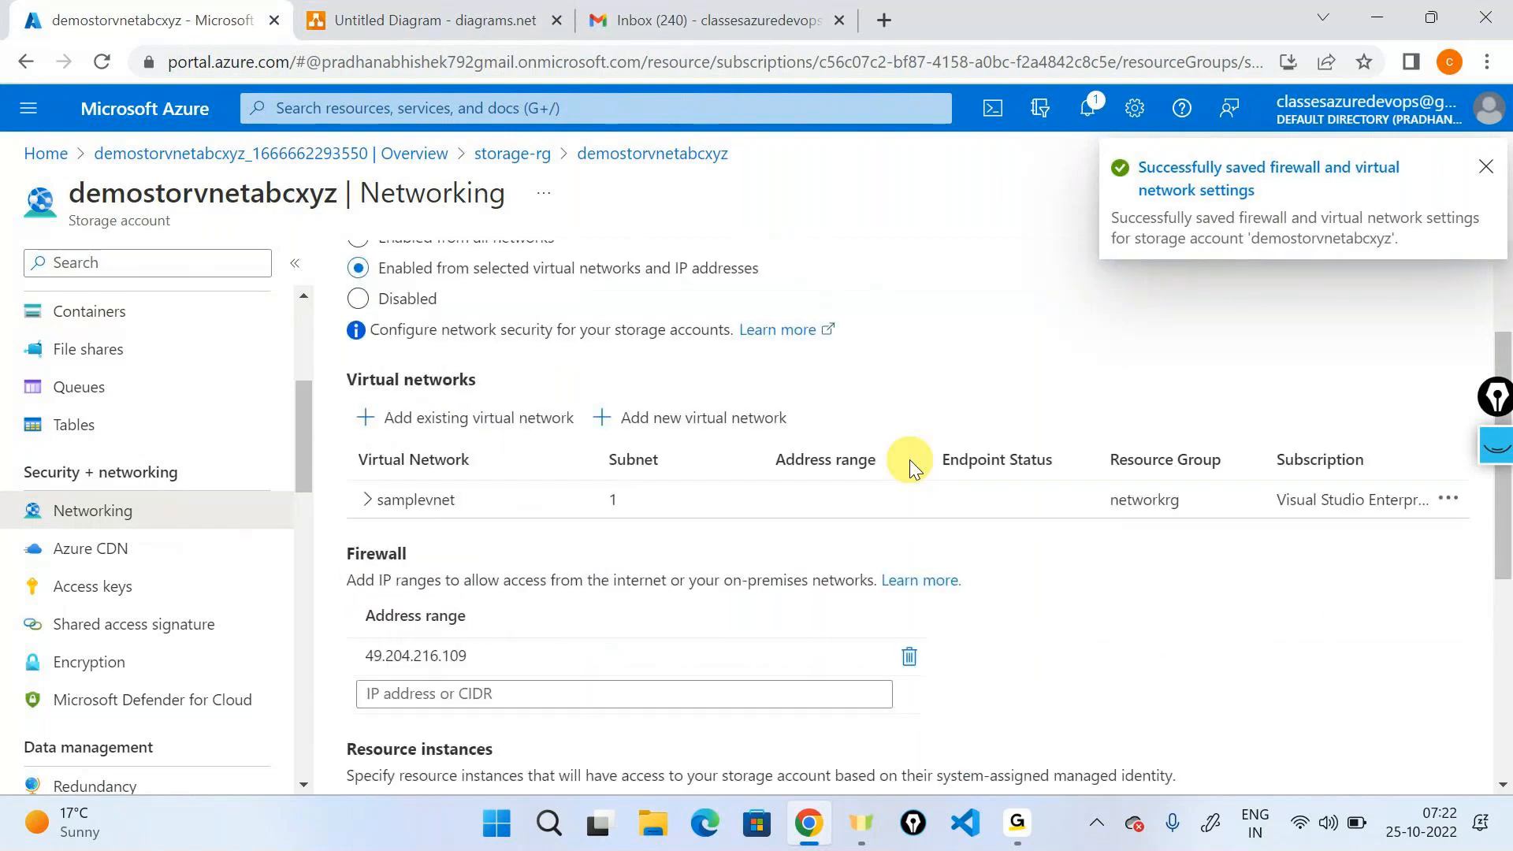
- Open container1 from the storage account's containers and review its blob list to check access from the allowed IP address
scroll(910, 460, "down", 4)
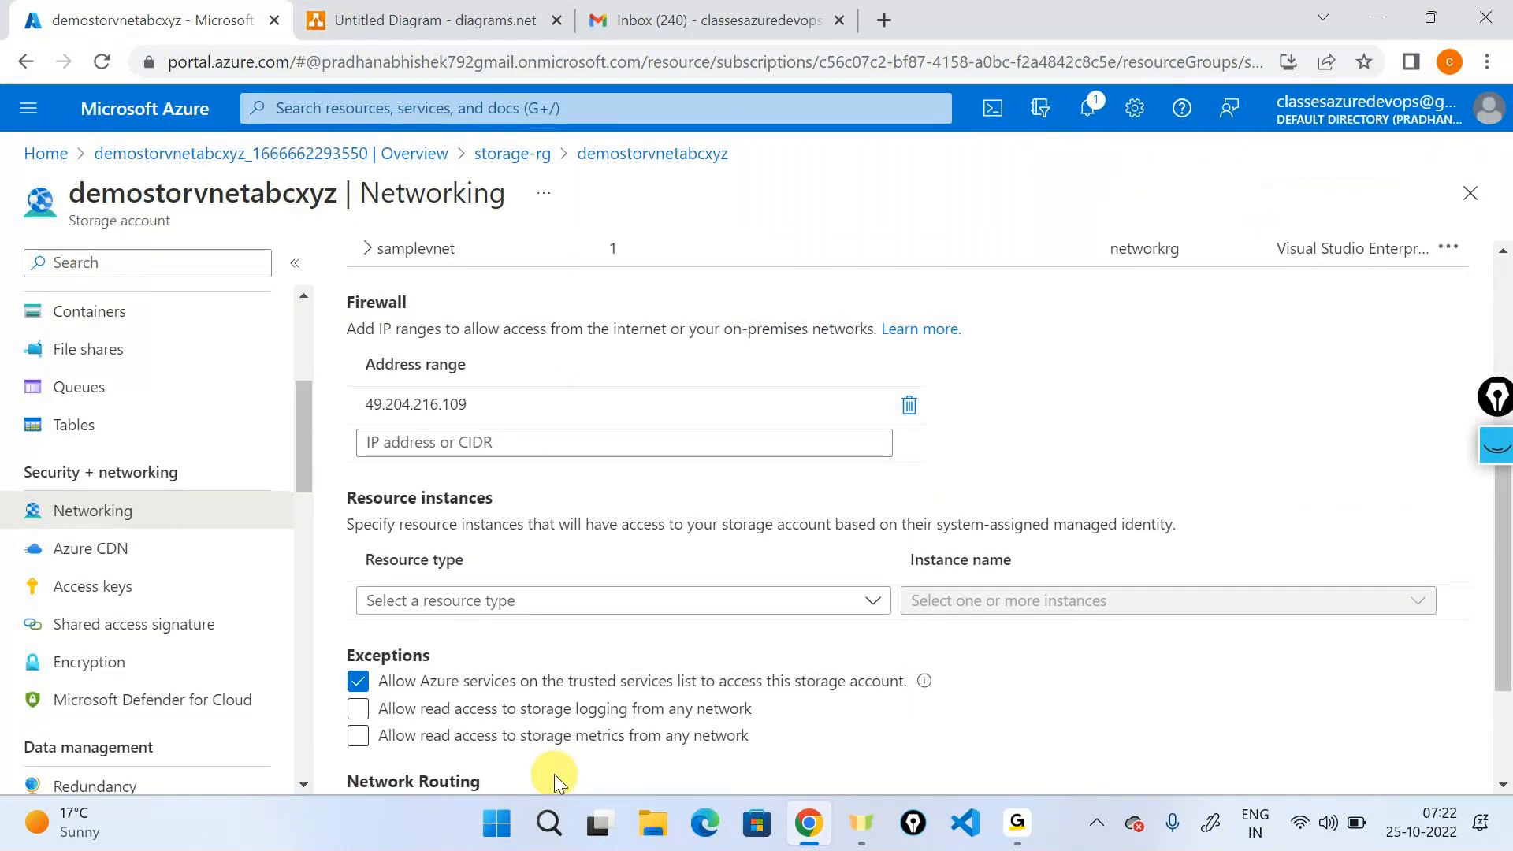
left_click(63, 315)
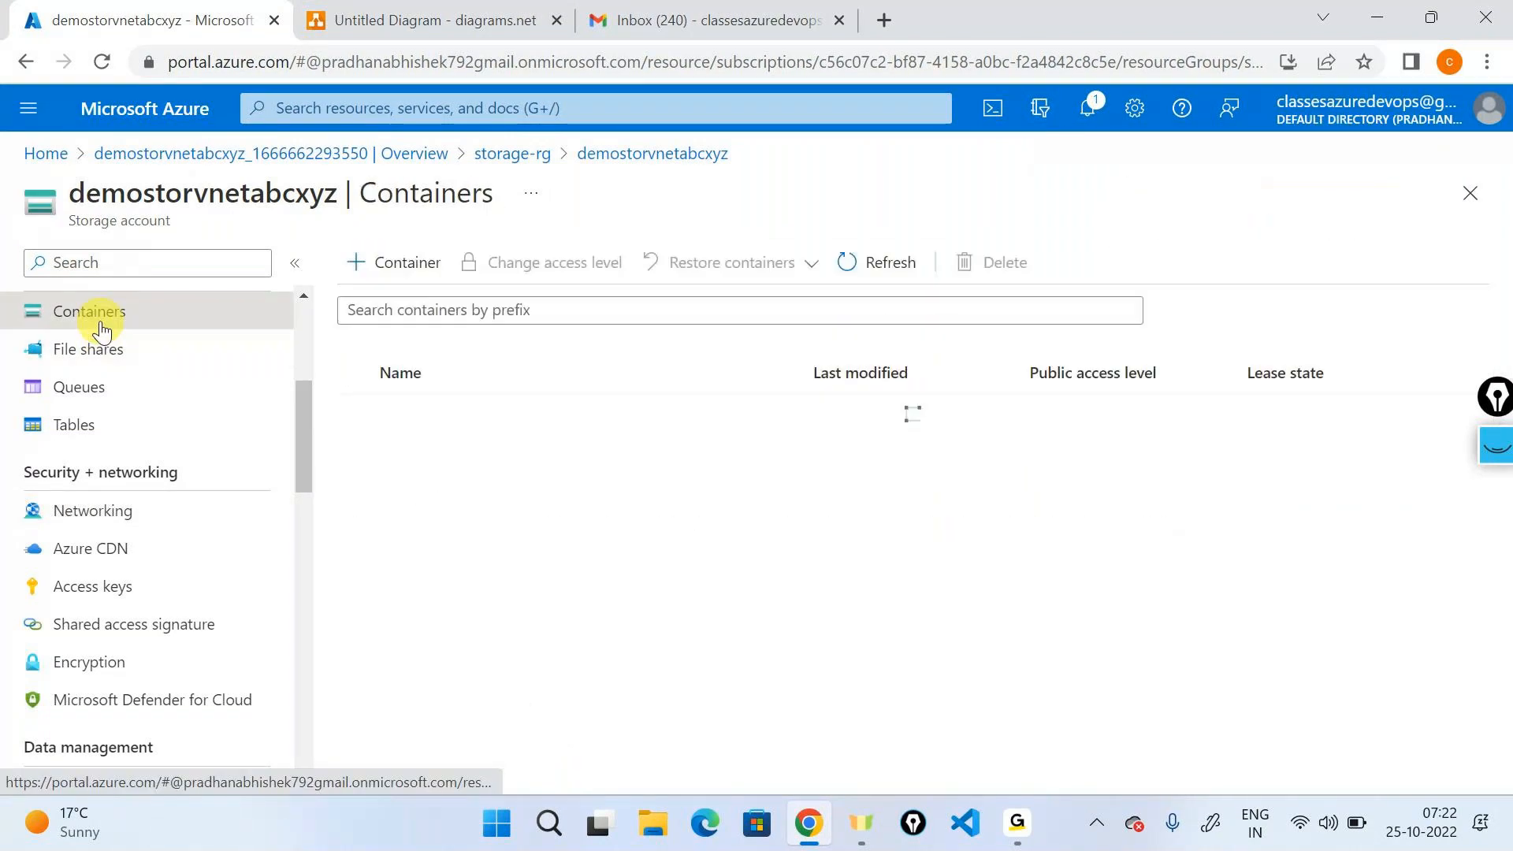
left_click(464, 452)
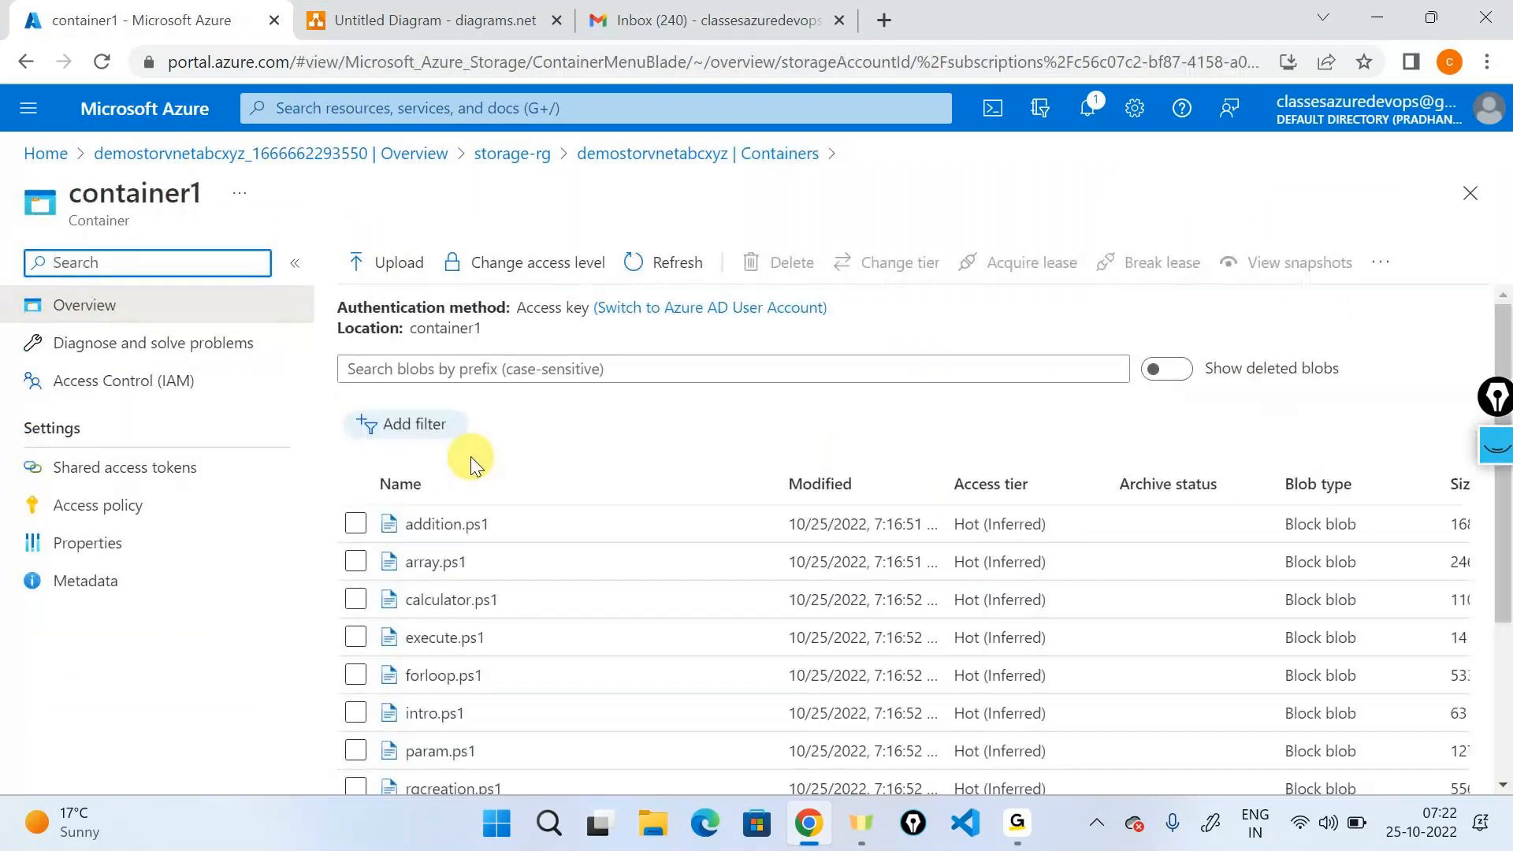
scroll(581, 672, "down", 1)
scroll(581, 672, "down", 3)
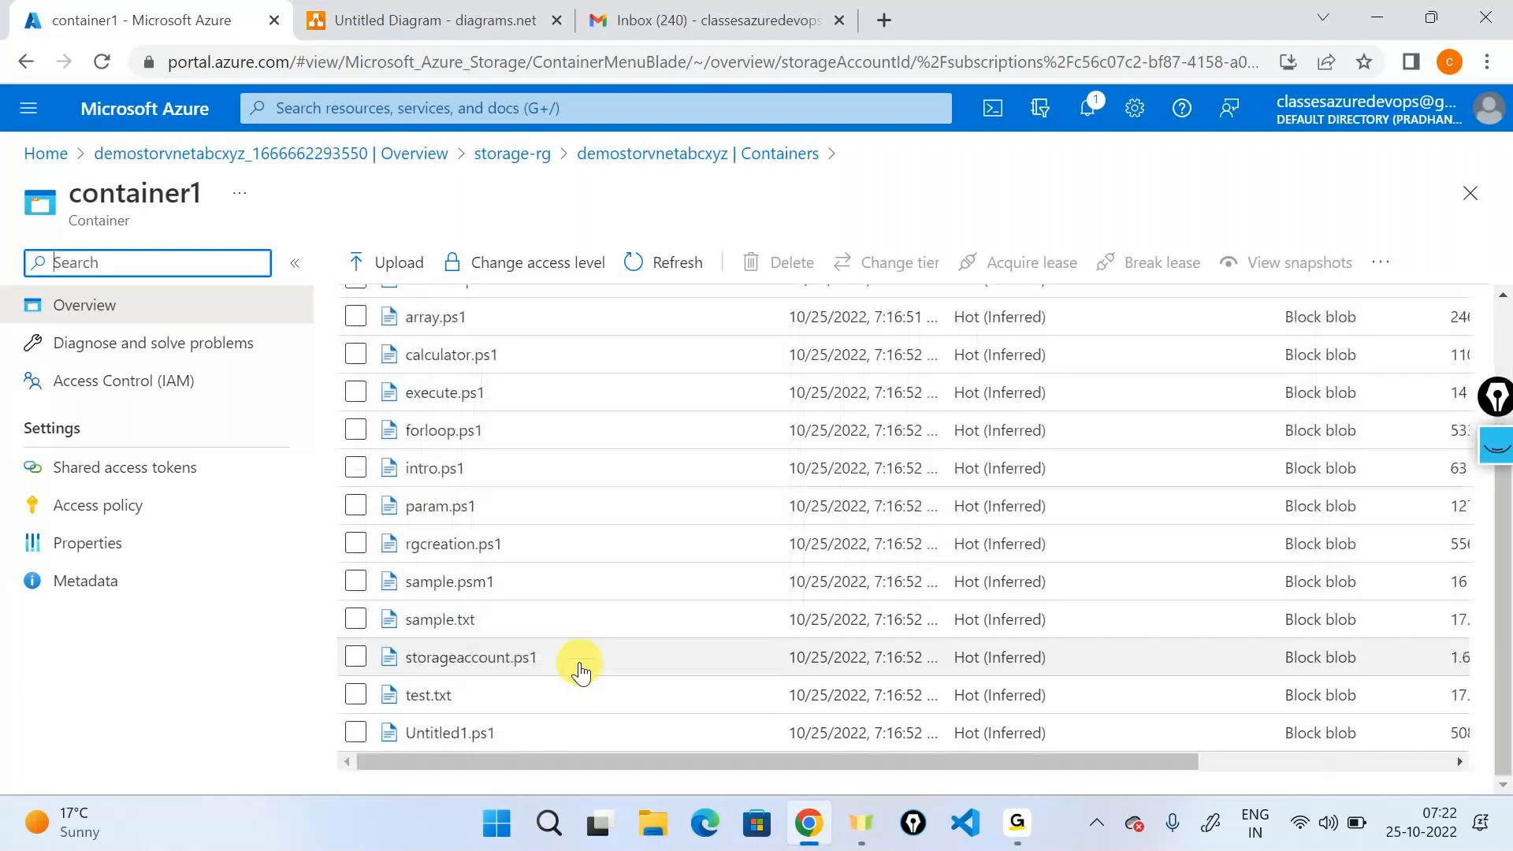
scroll(580, 672, "up", 4)
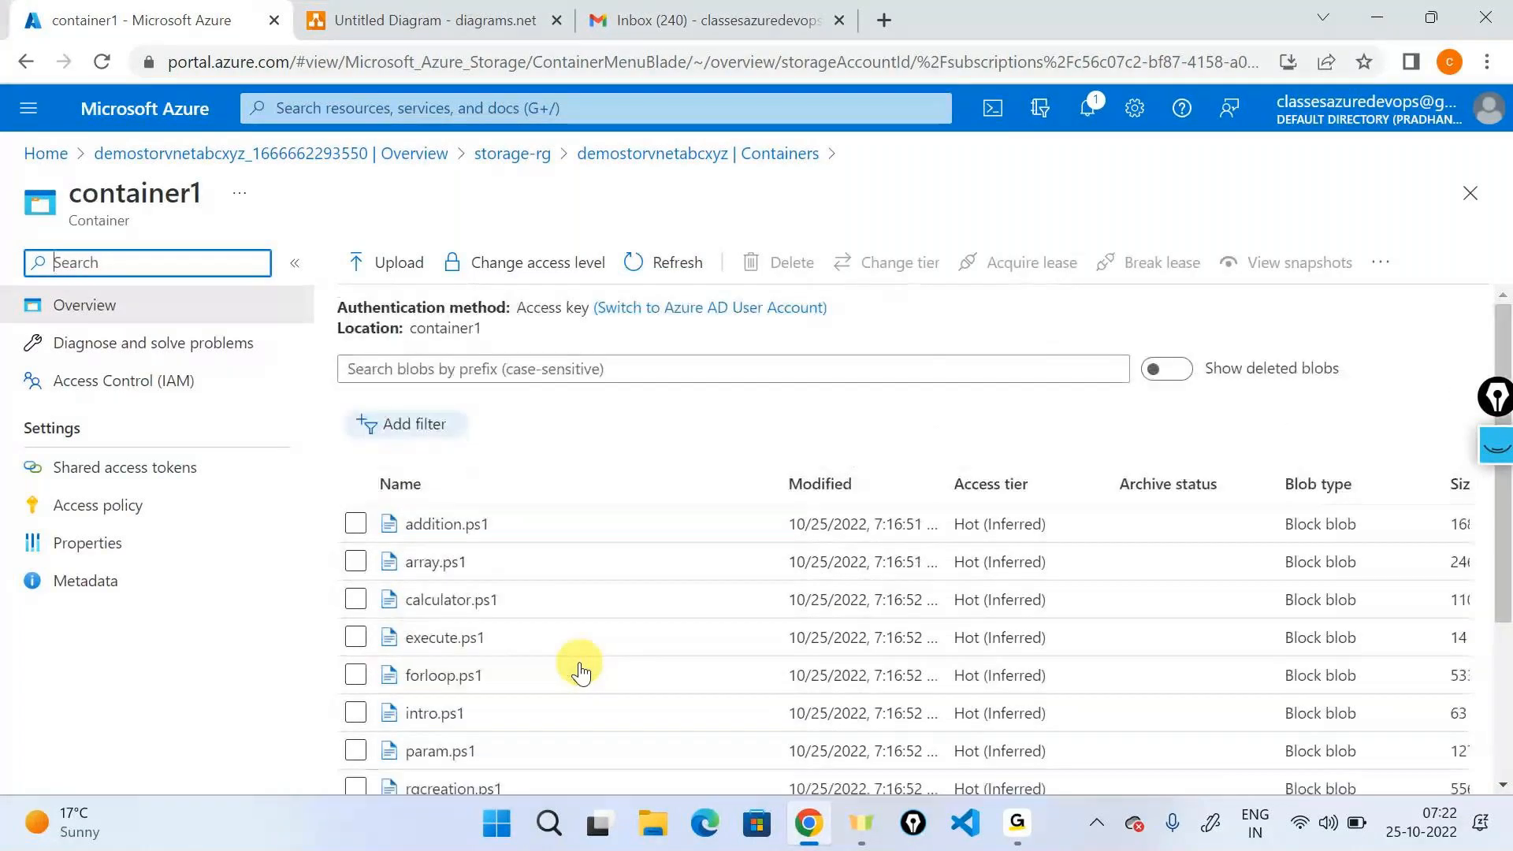
- Check the GoTo meeting window and return to the container1 page in the Azure portal
left_click(1024, 827)
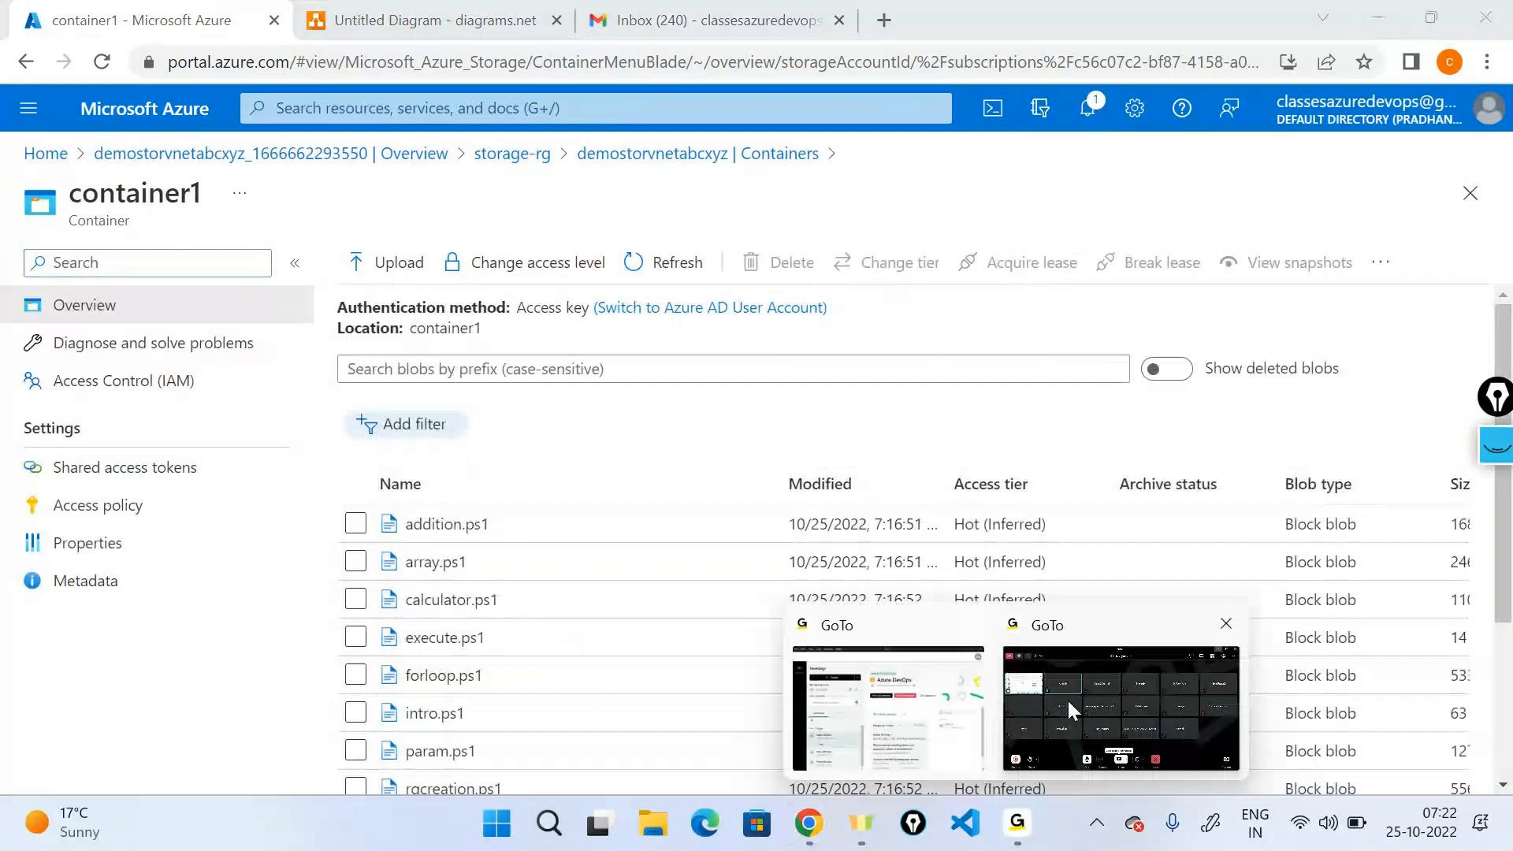
left_click(1065, 674)
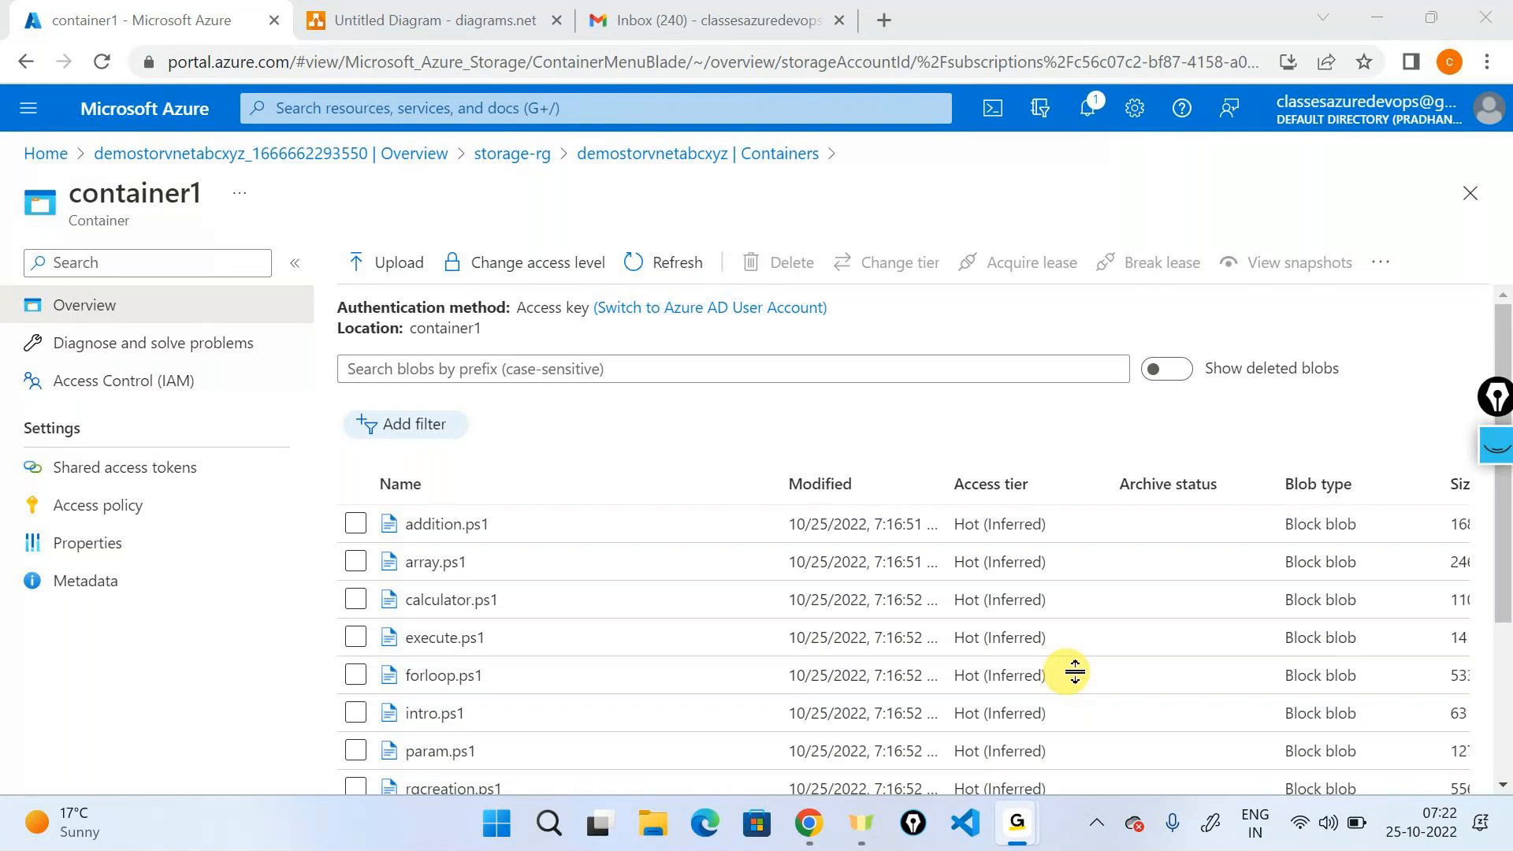
left_click(1359, 17)
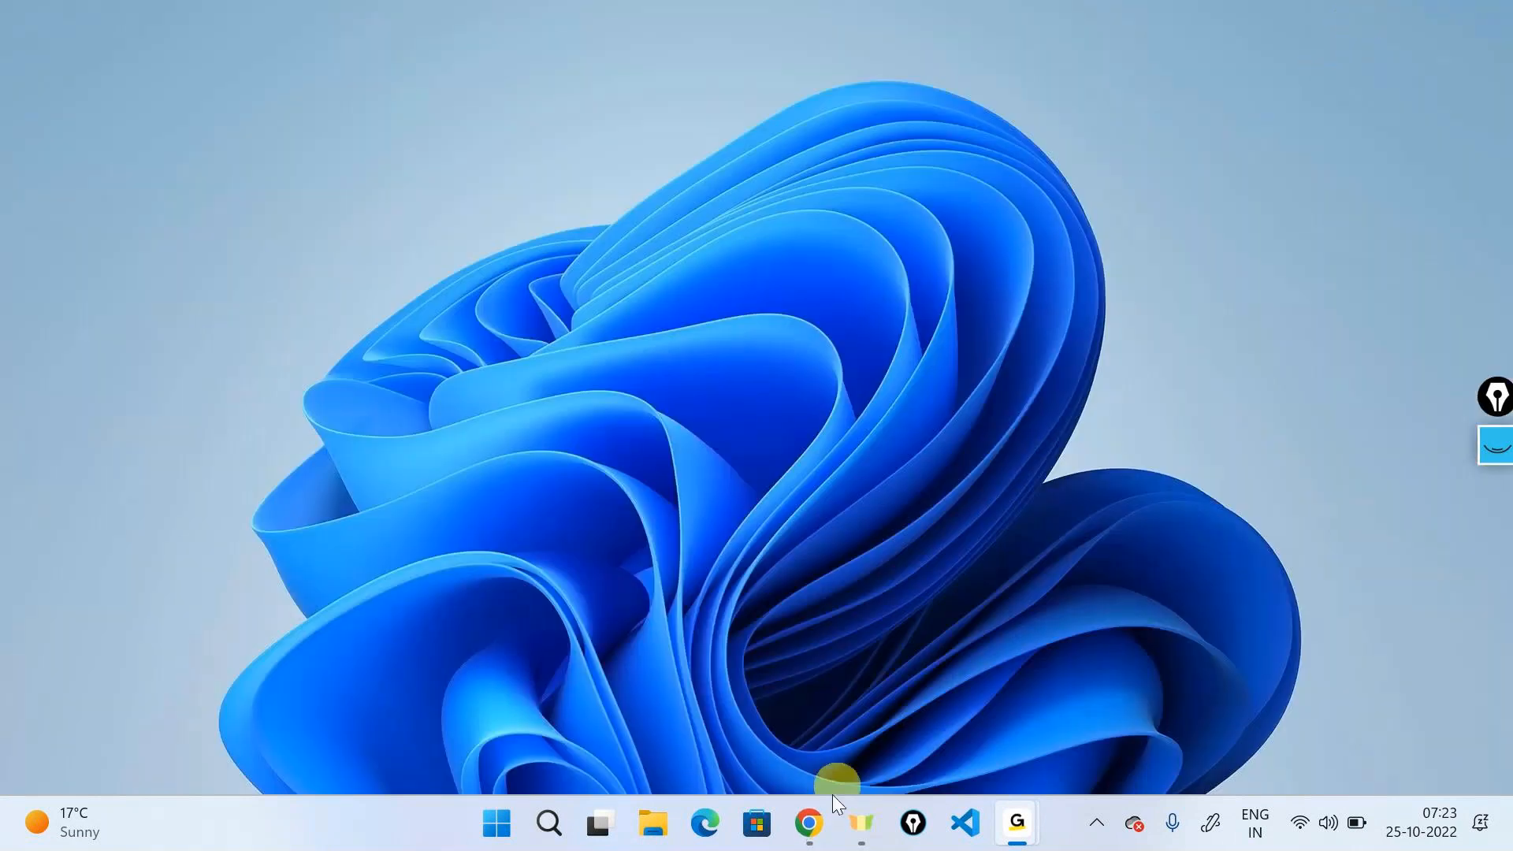
left_click(811, 821)
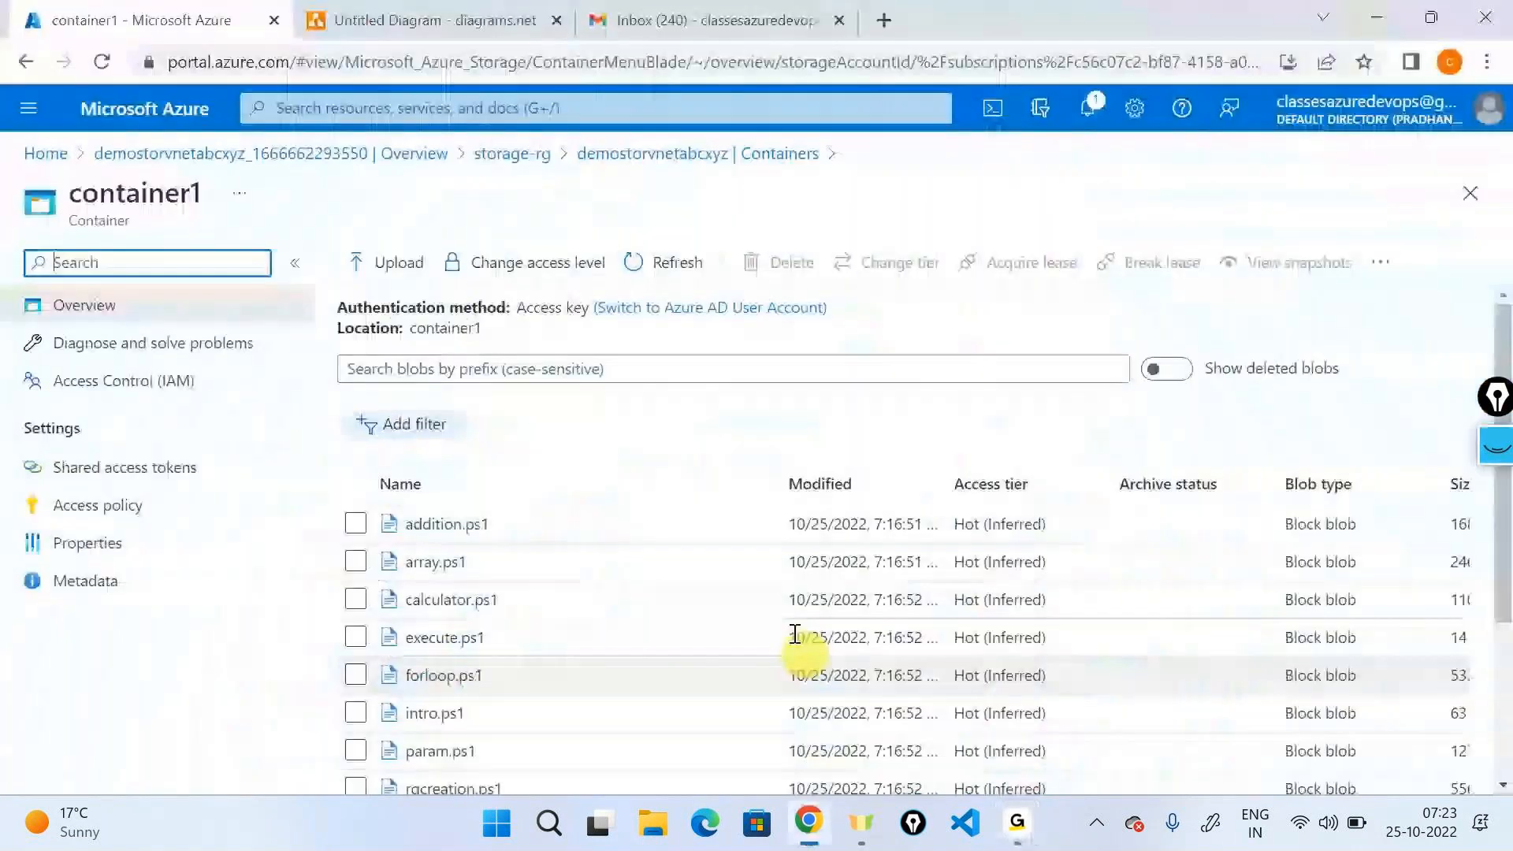
- Open the samplevnet virtual network from the networkrg resource group
left_click(157, 157)
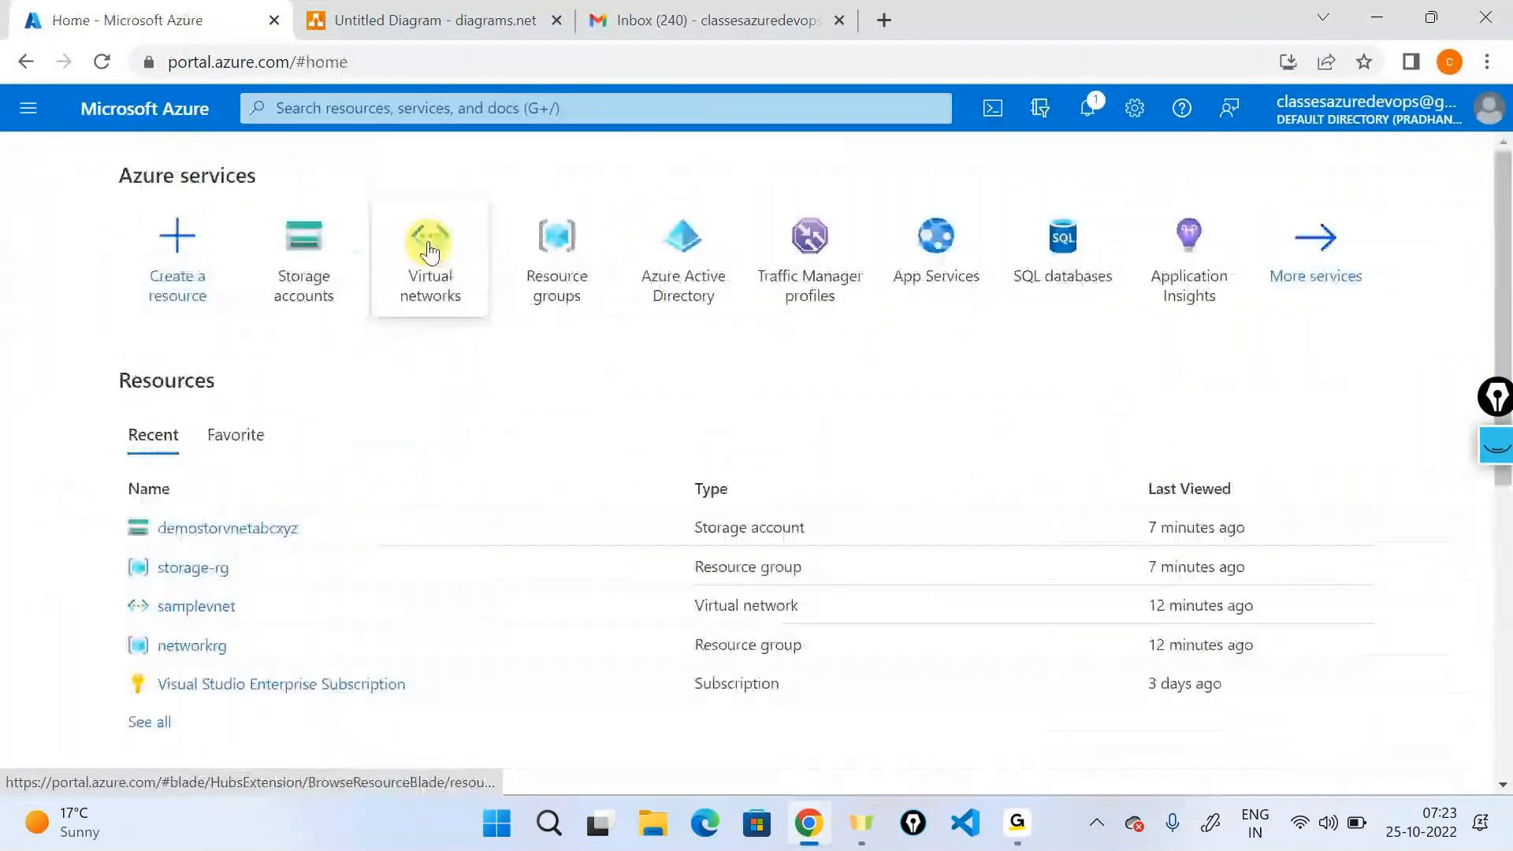
left_click(556, 260)
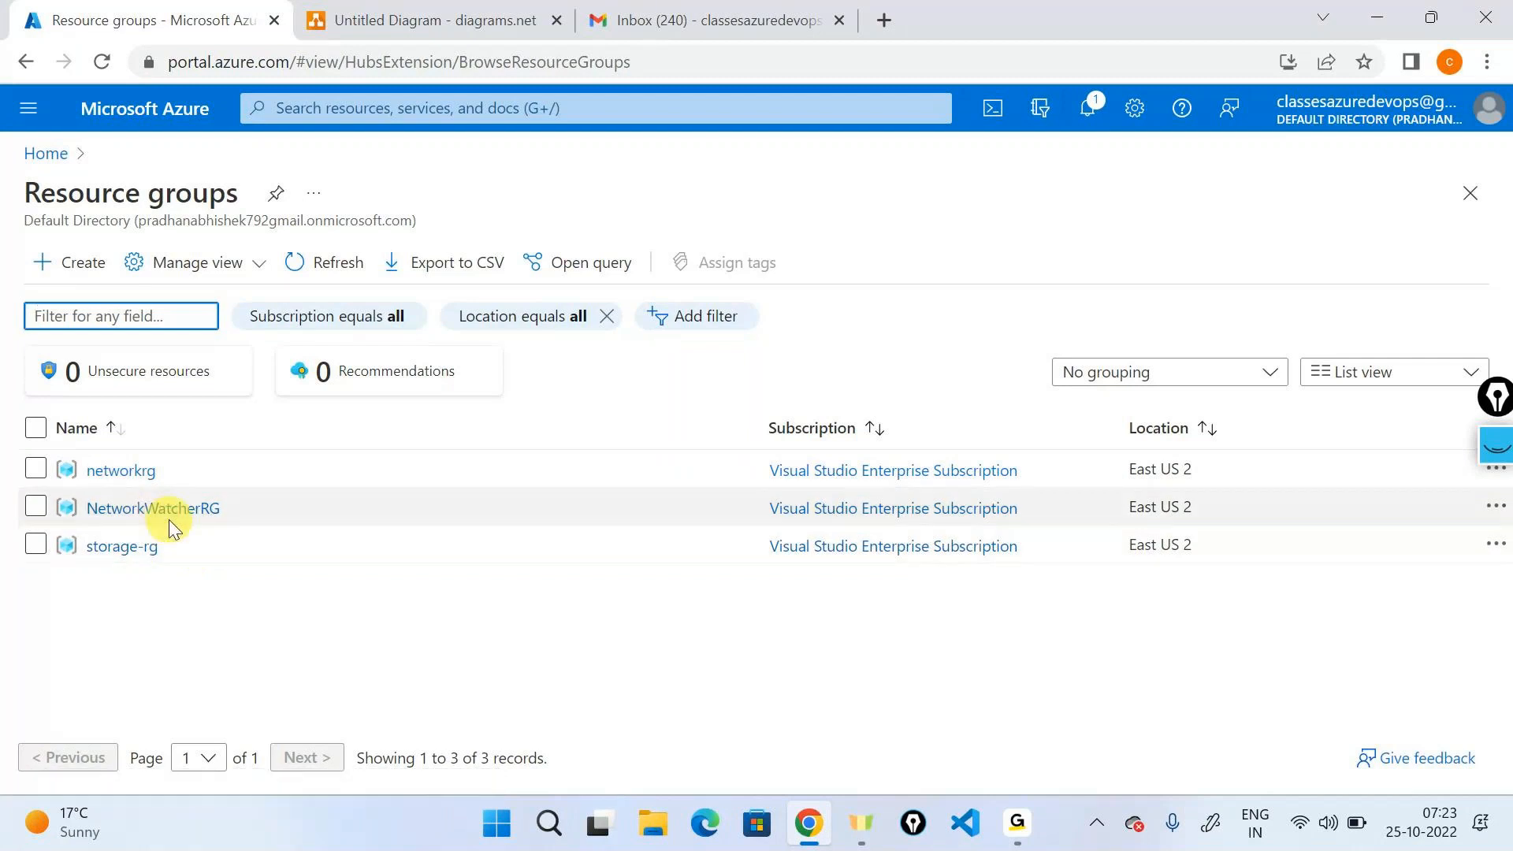
left_click(130, 471)
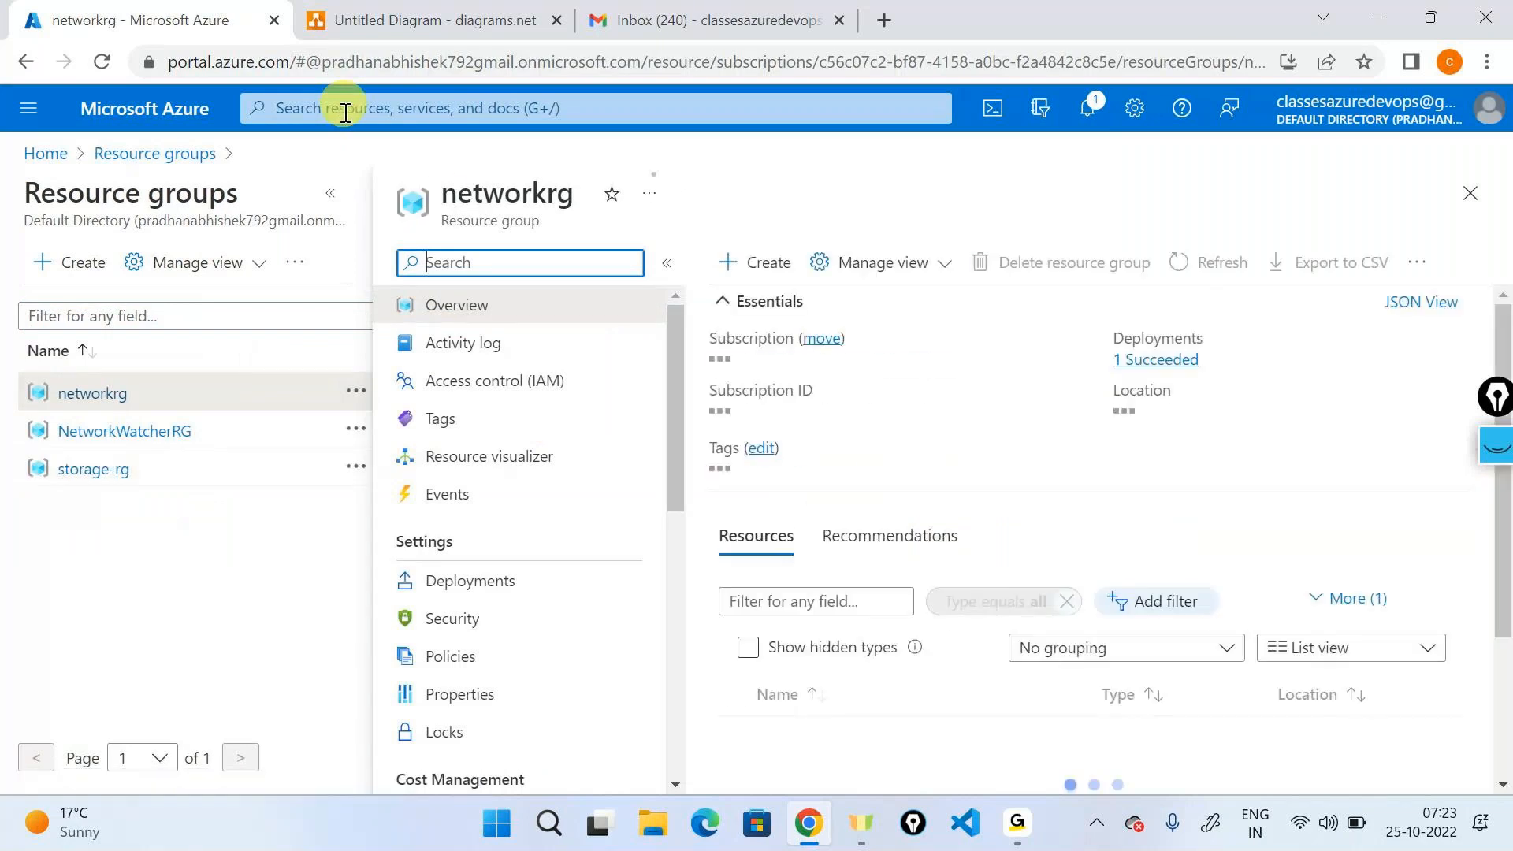
left_click(330, 193)
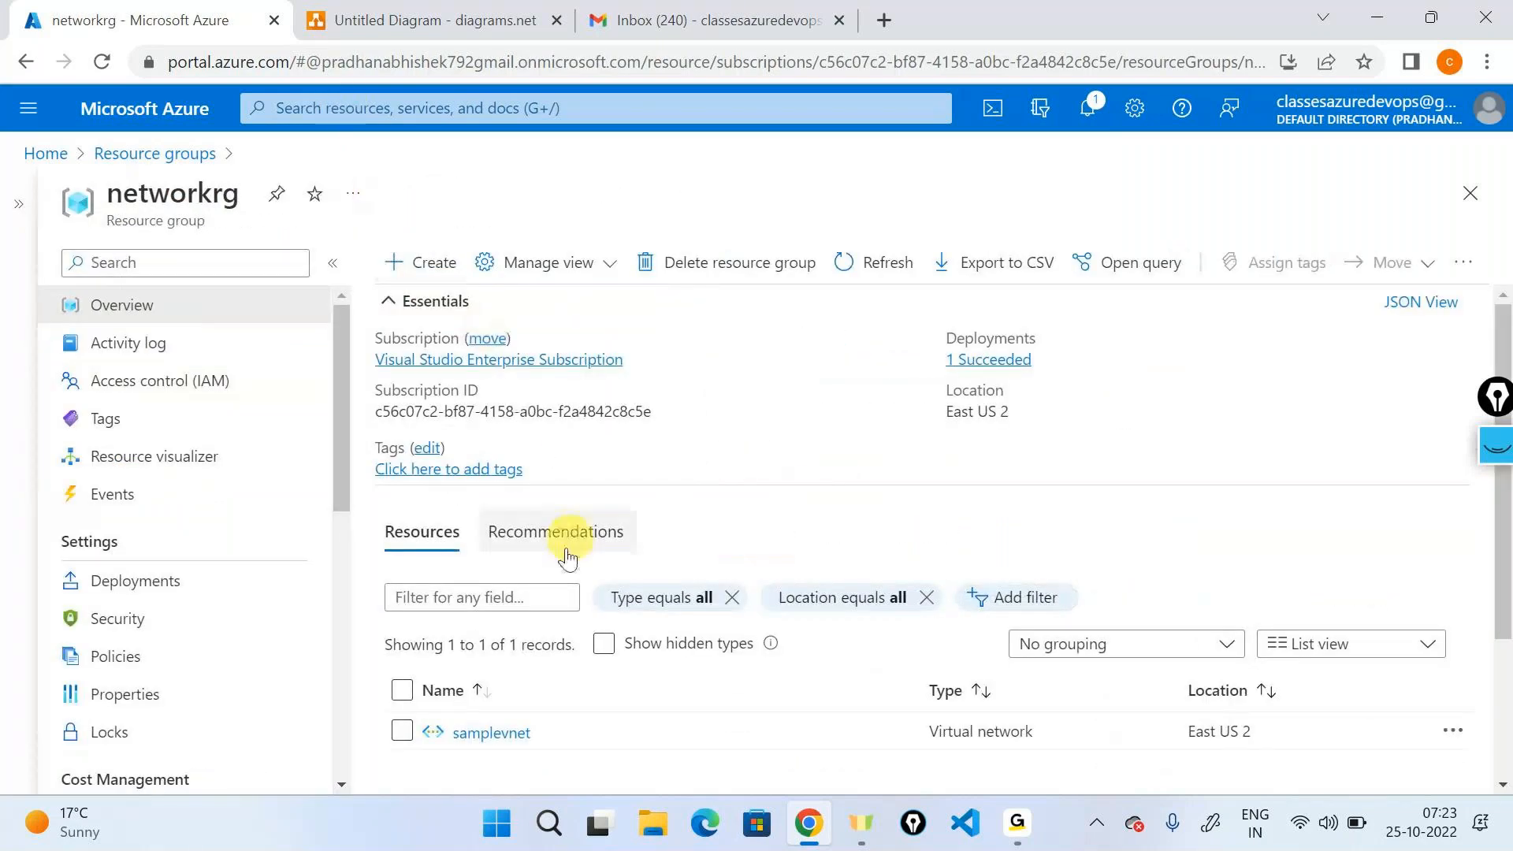
scroll(563, 559, "down", 1)
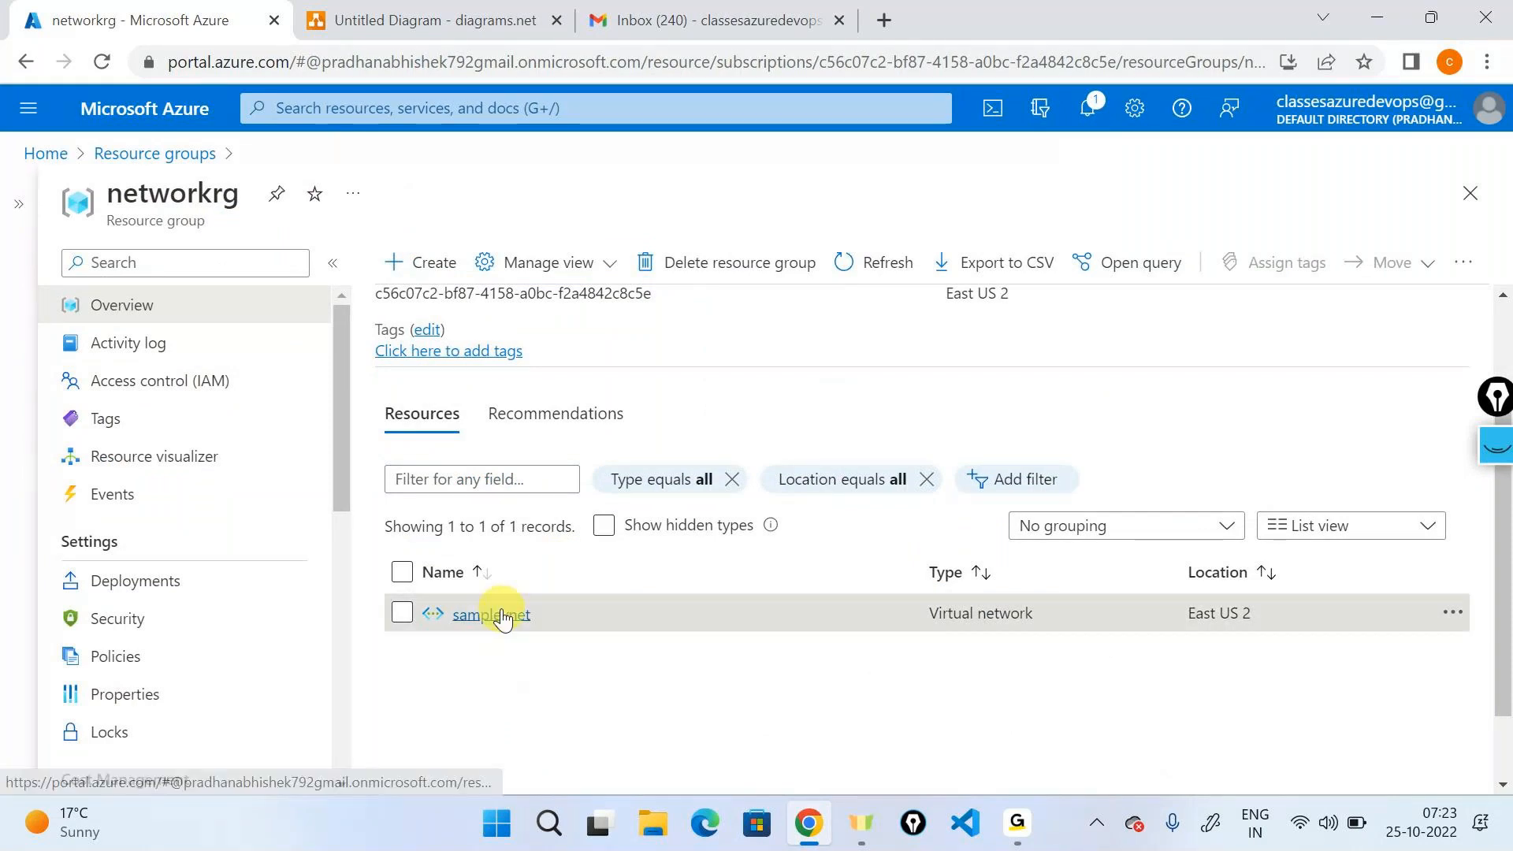
left_click(490, 614)
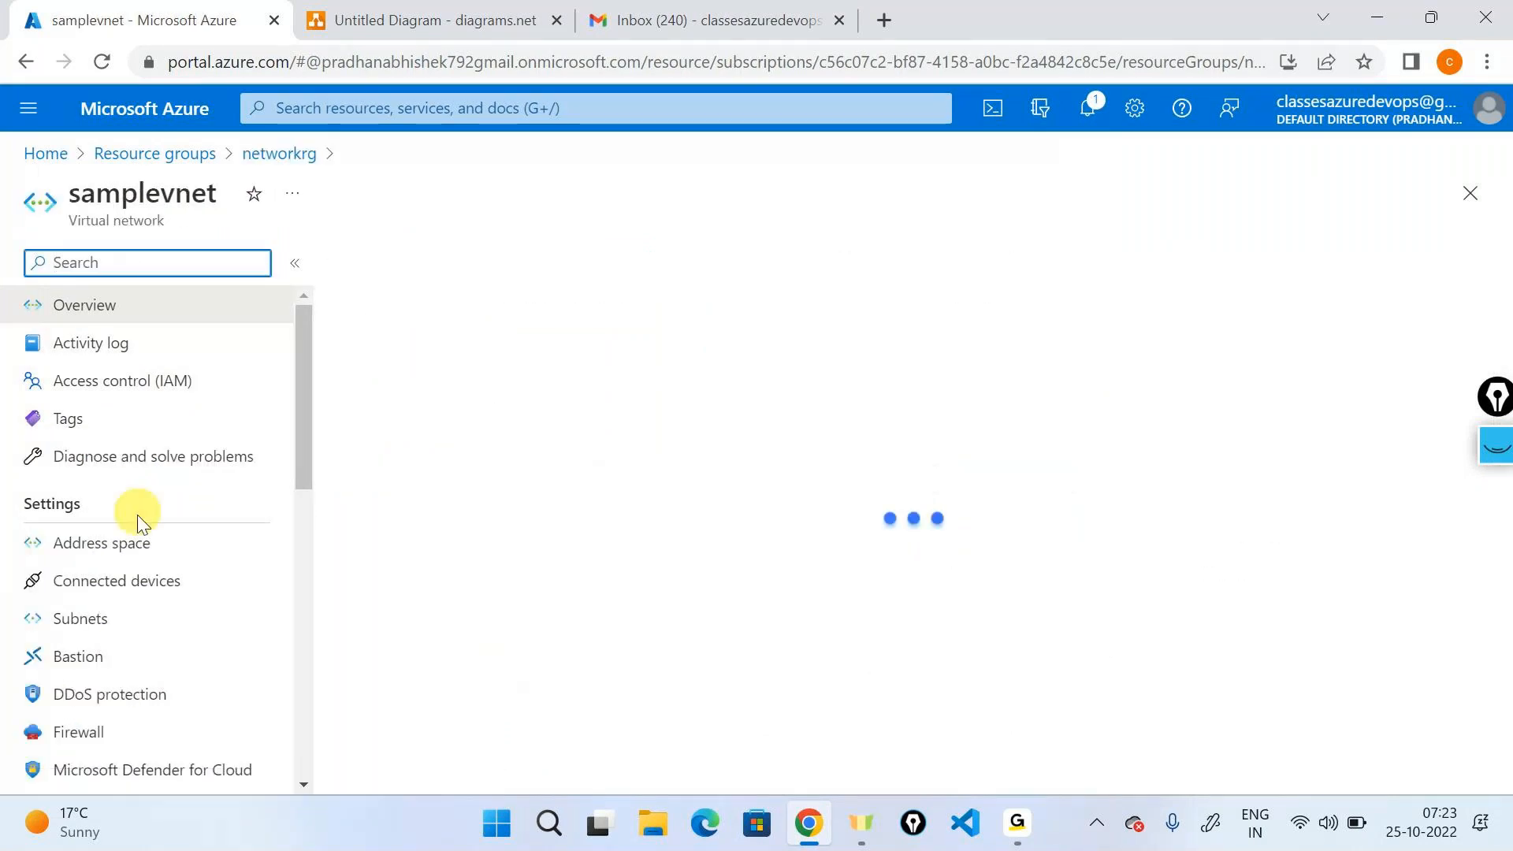
- Open samplevnet's default subnet and examine its service endpoint settings
left_click(120, 634)
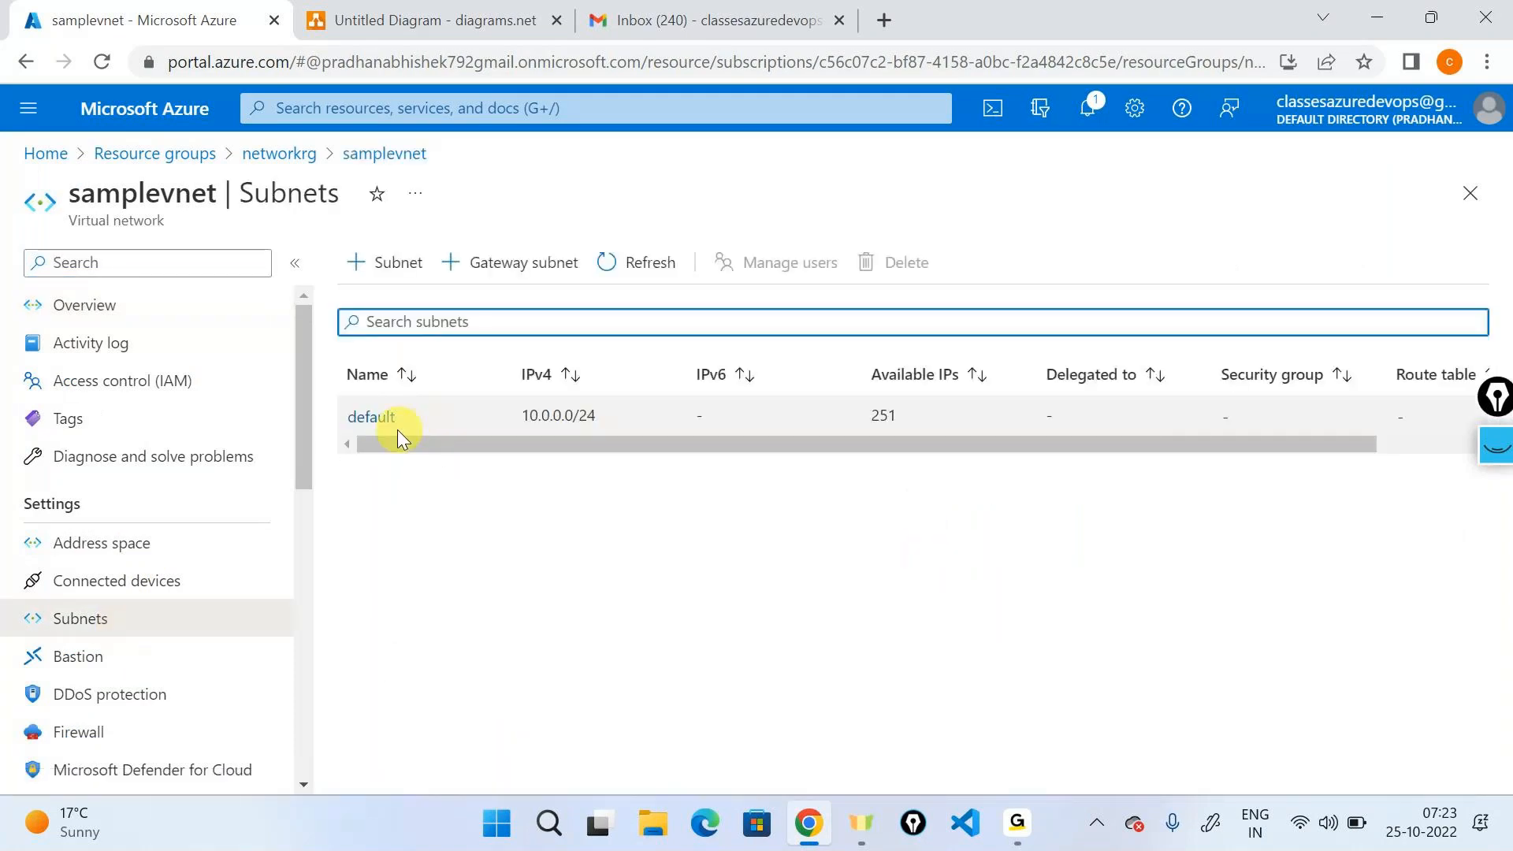
left_click(379, 421)
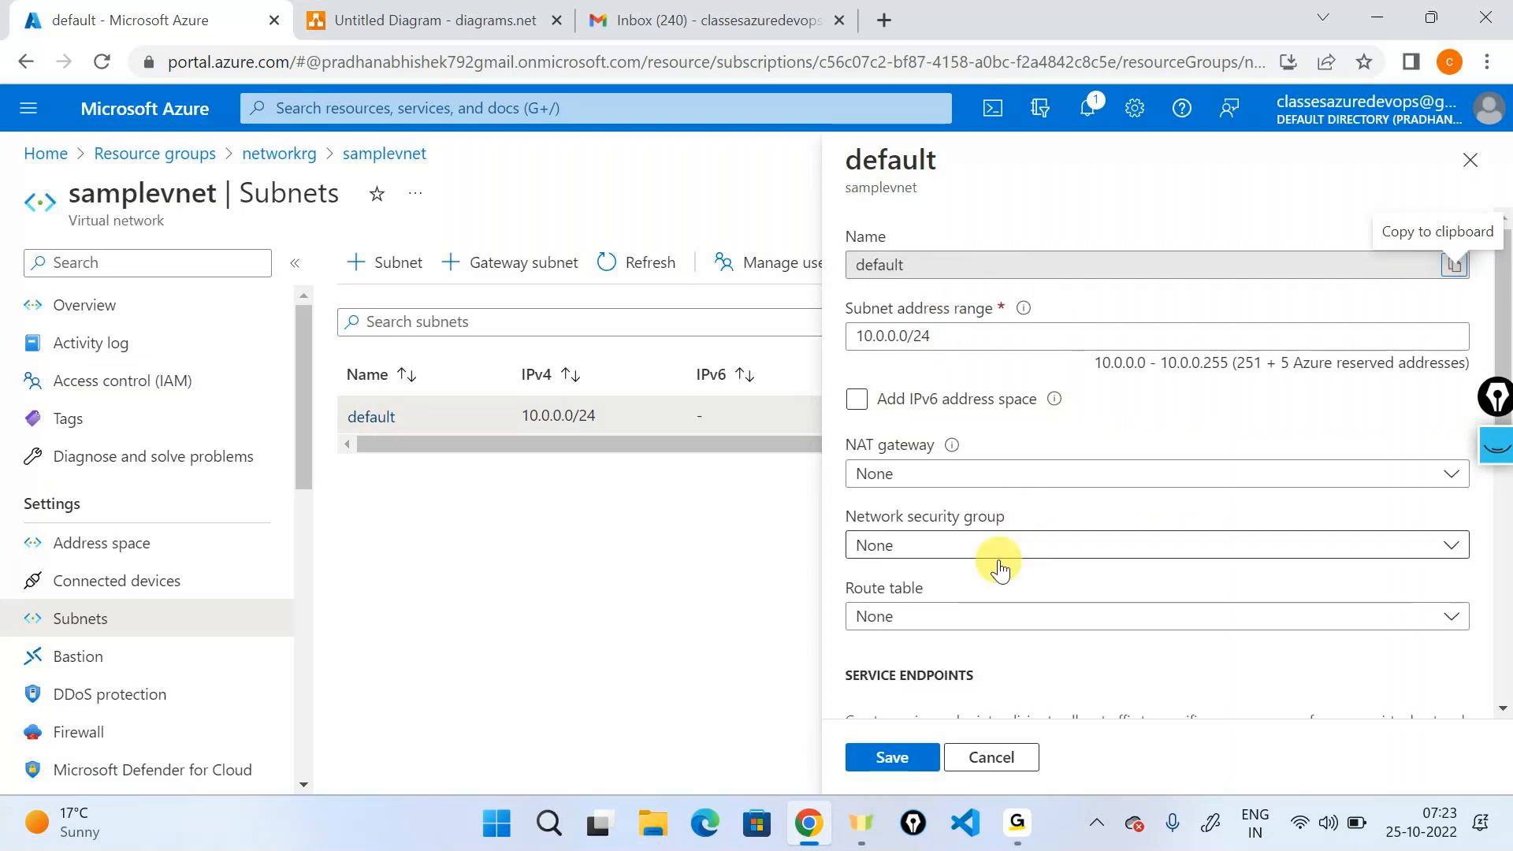
scroll(997, 566, "down", 2)
scroll(999, 565, "down", 2)
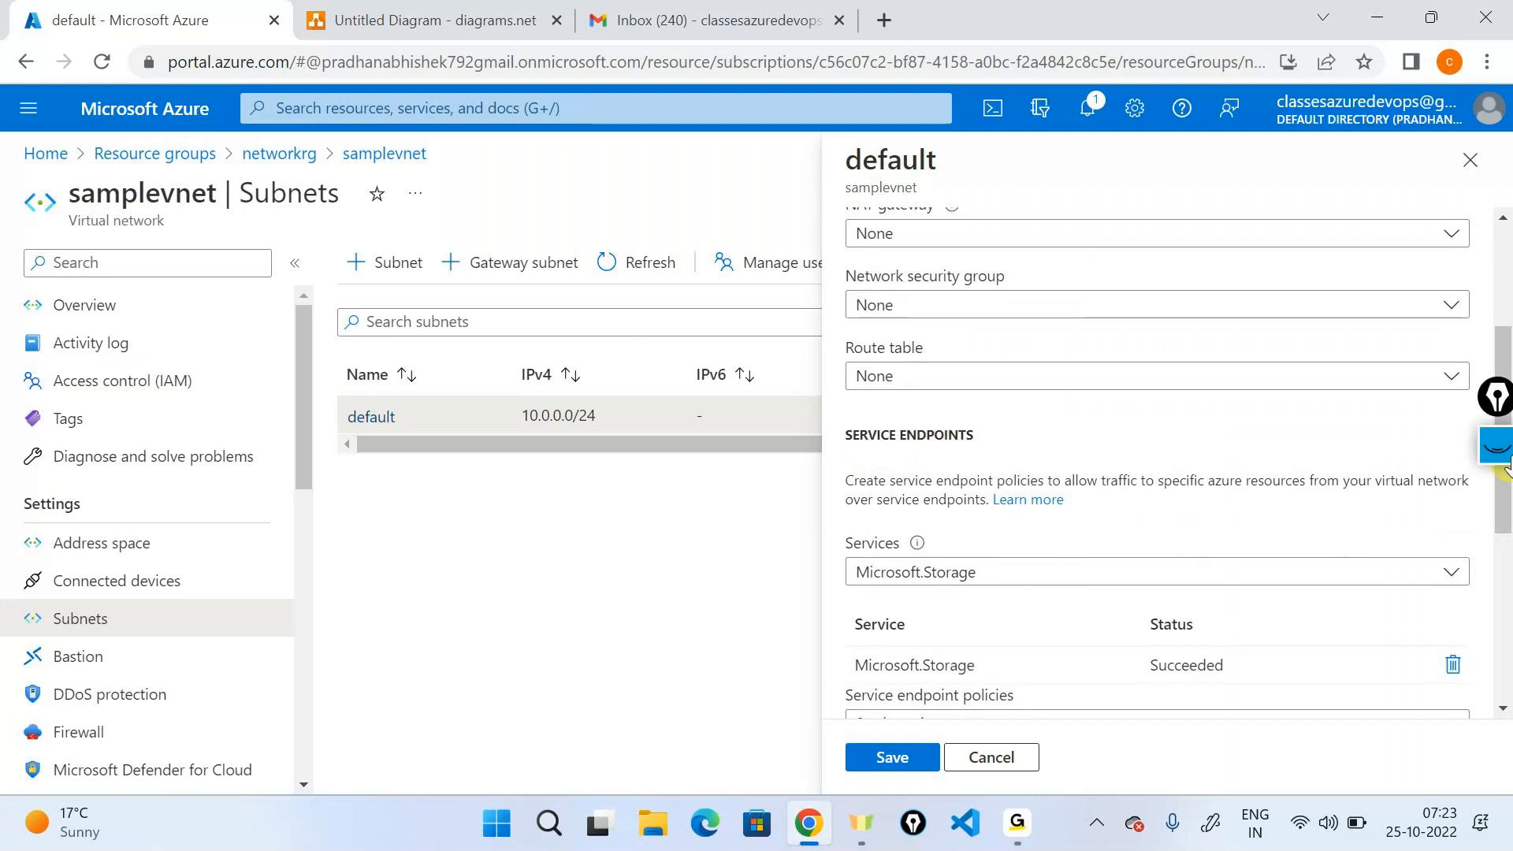
left_click(1501, 448)
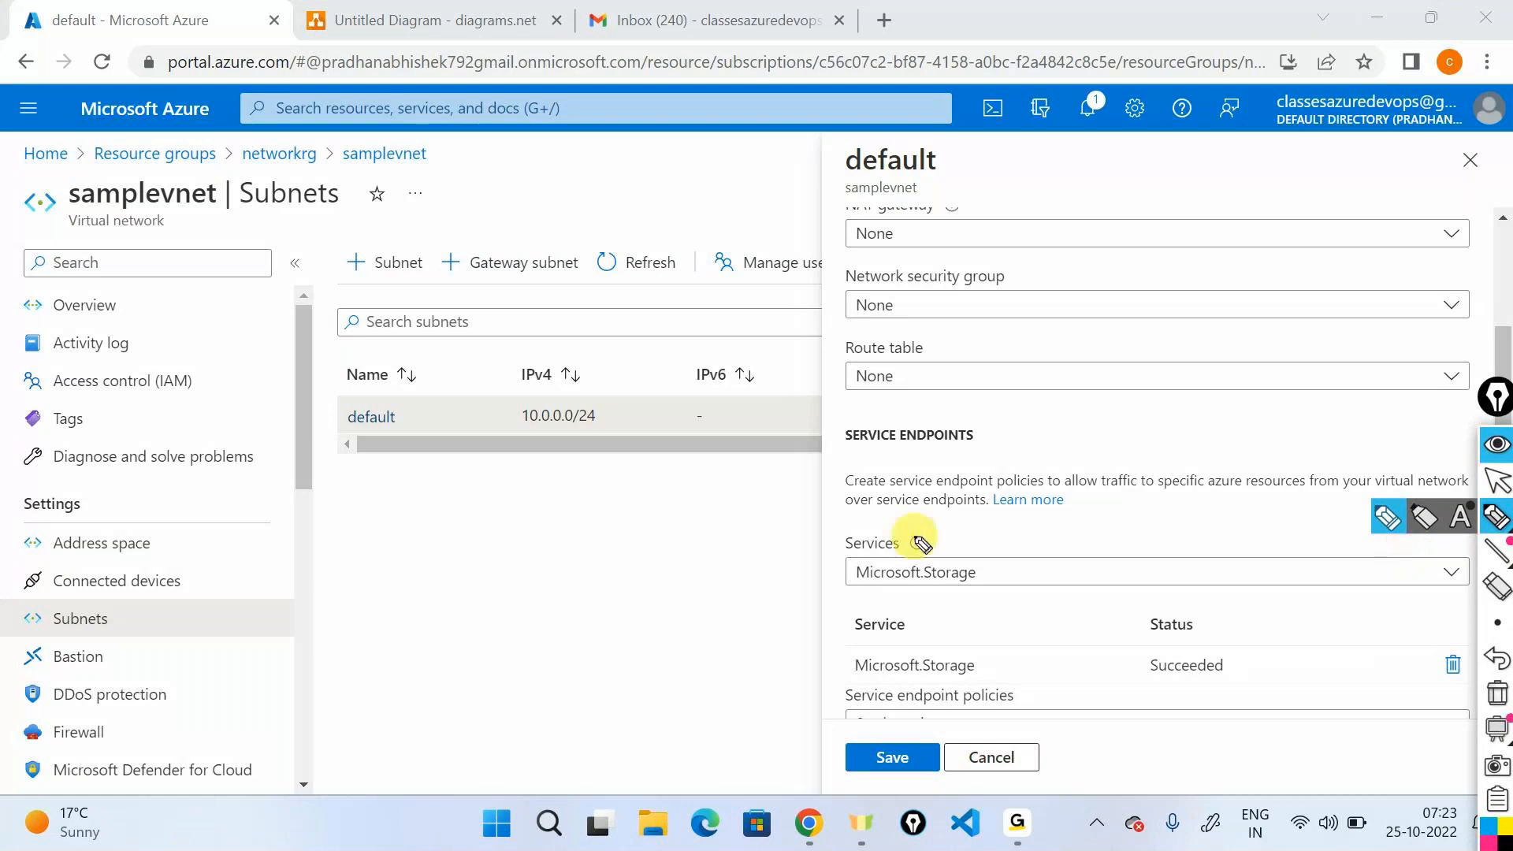
left_click_drag(916, 529, 898, 525)
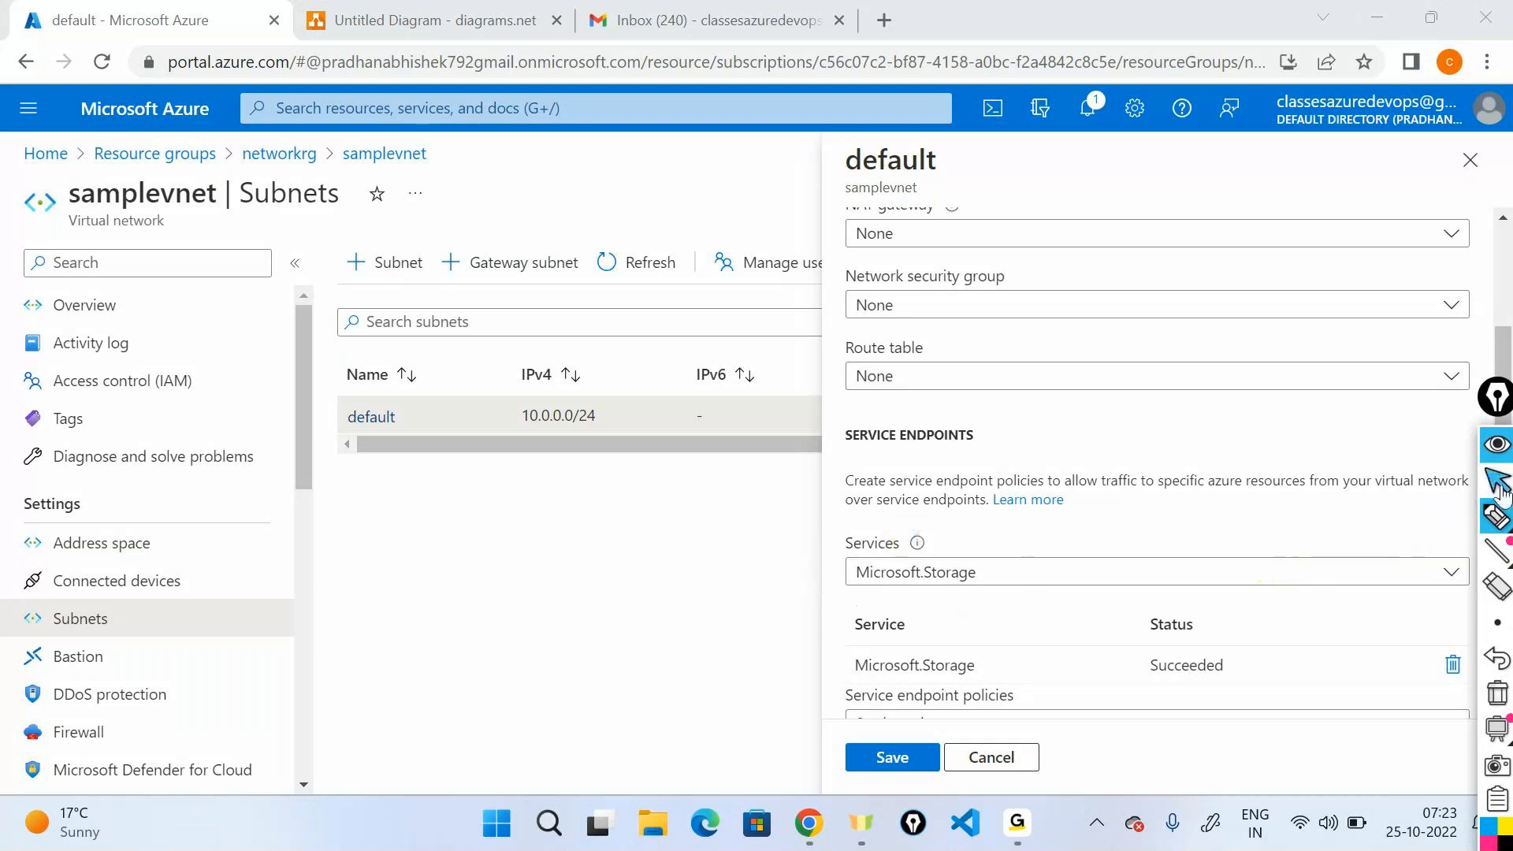
left_click(1500, 481)
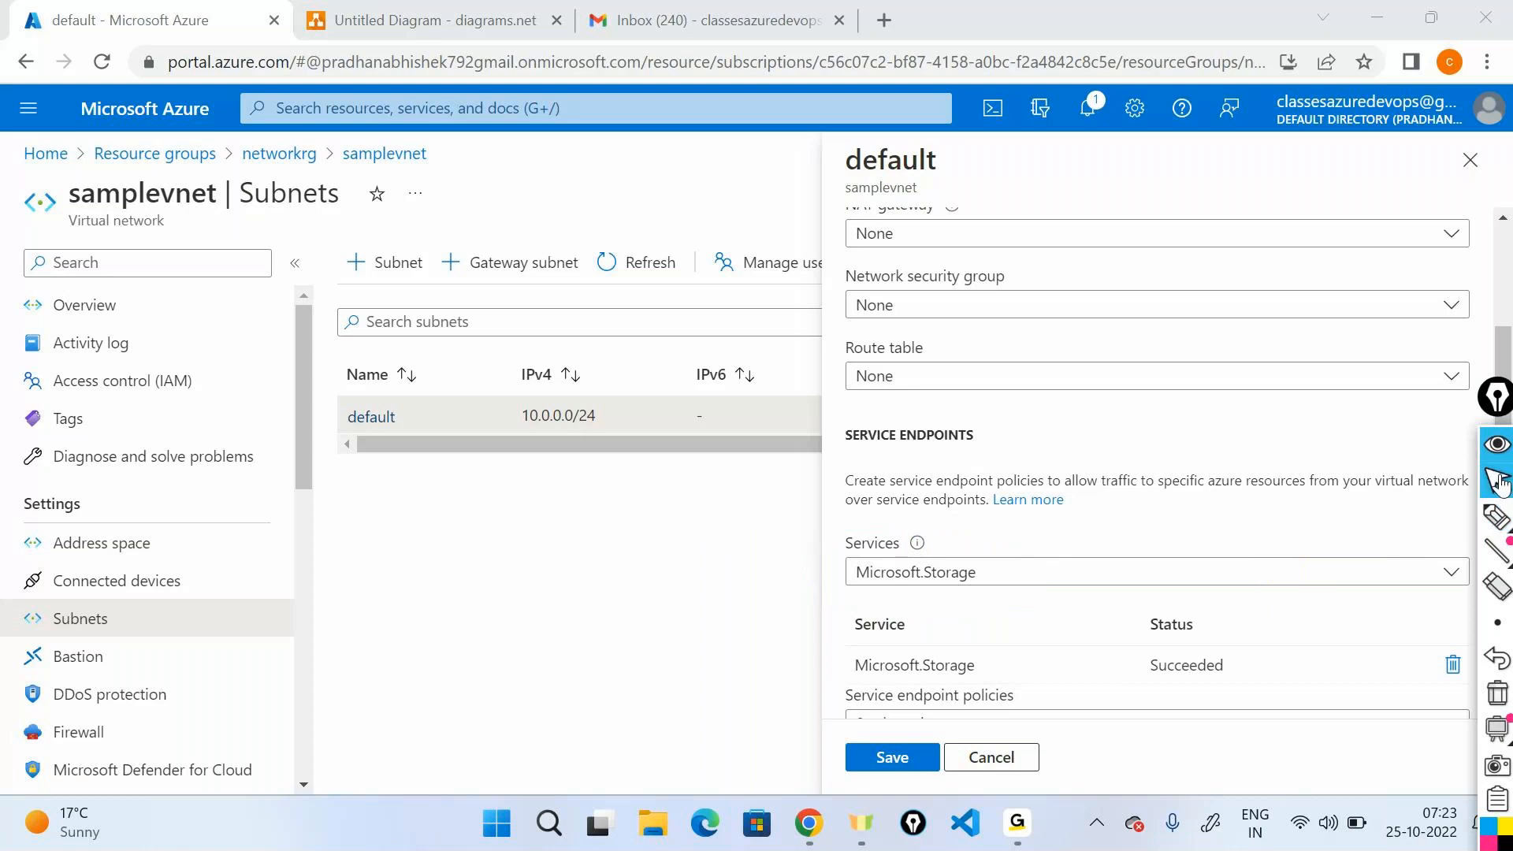
- Open the service endpoints documentation linked from the subnet settings and read the introduction, highlighting the "Azure backbone network" passage
left_click(1040, 499)
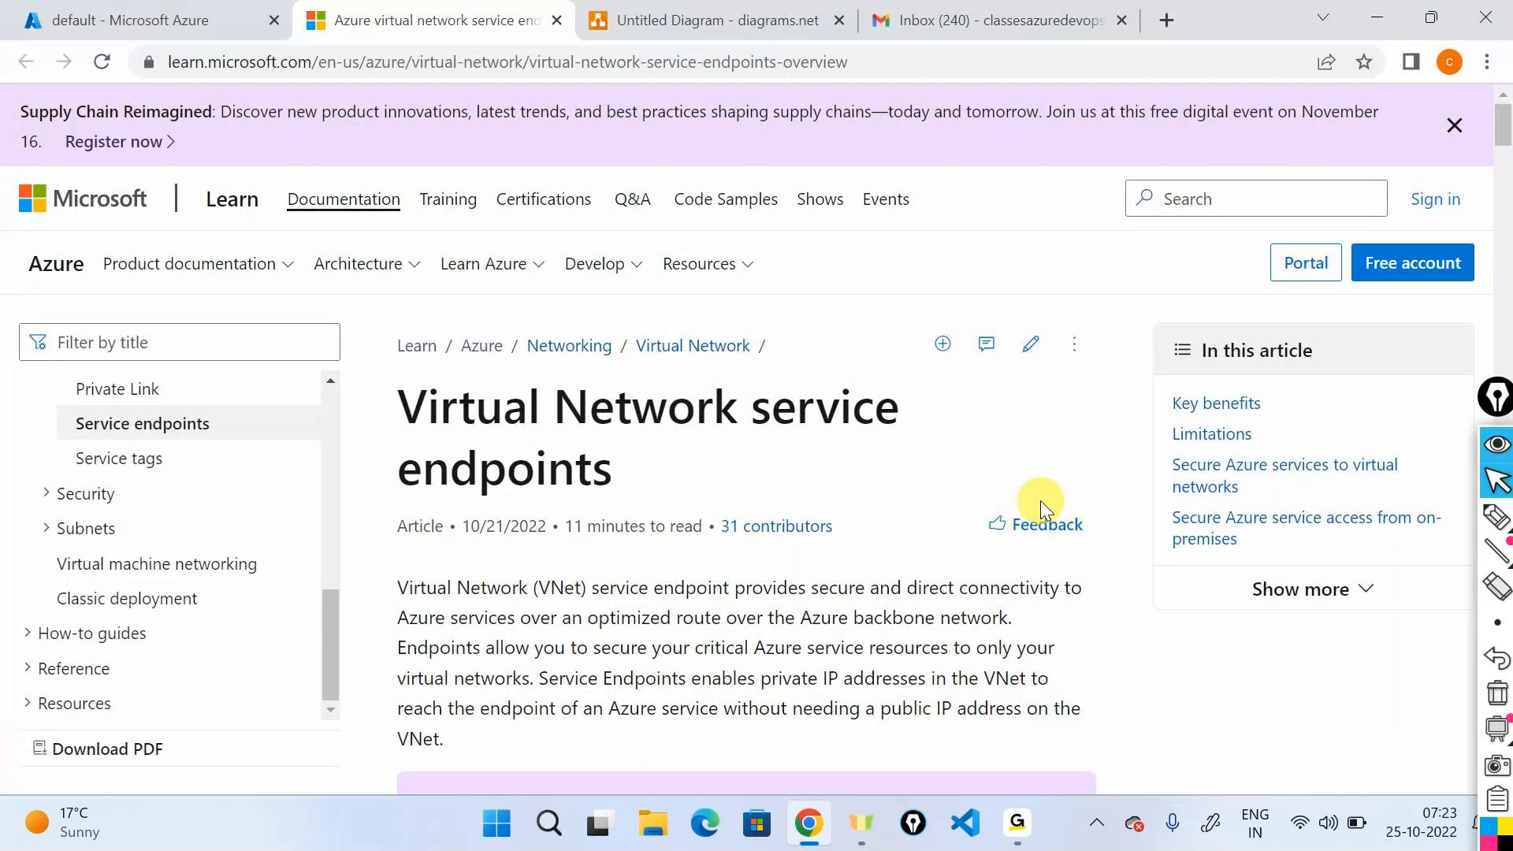
scroll(527, 597, "down", 2)
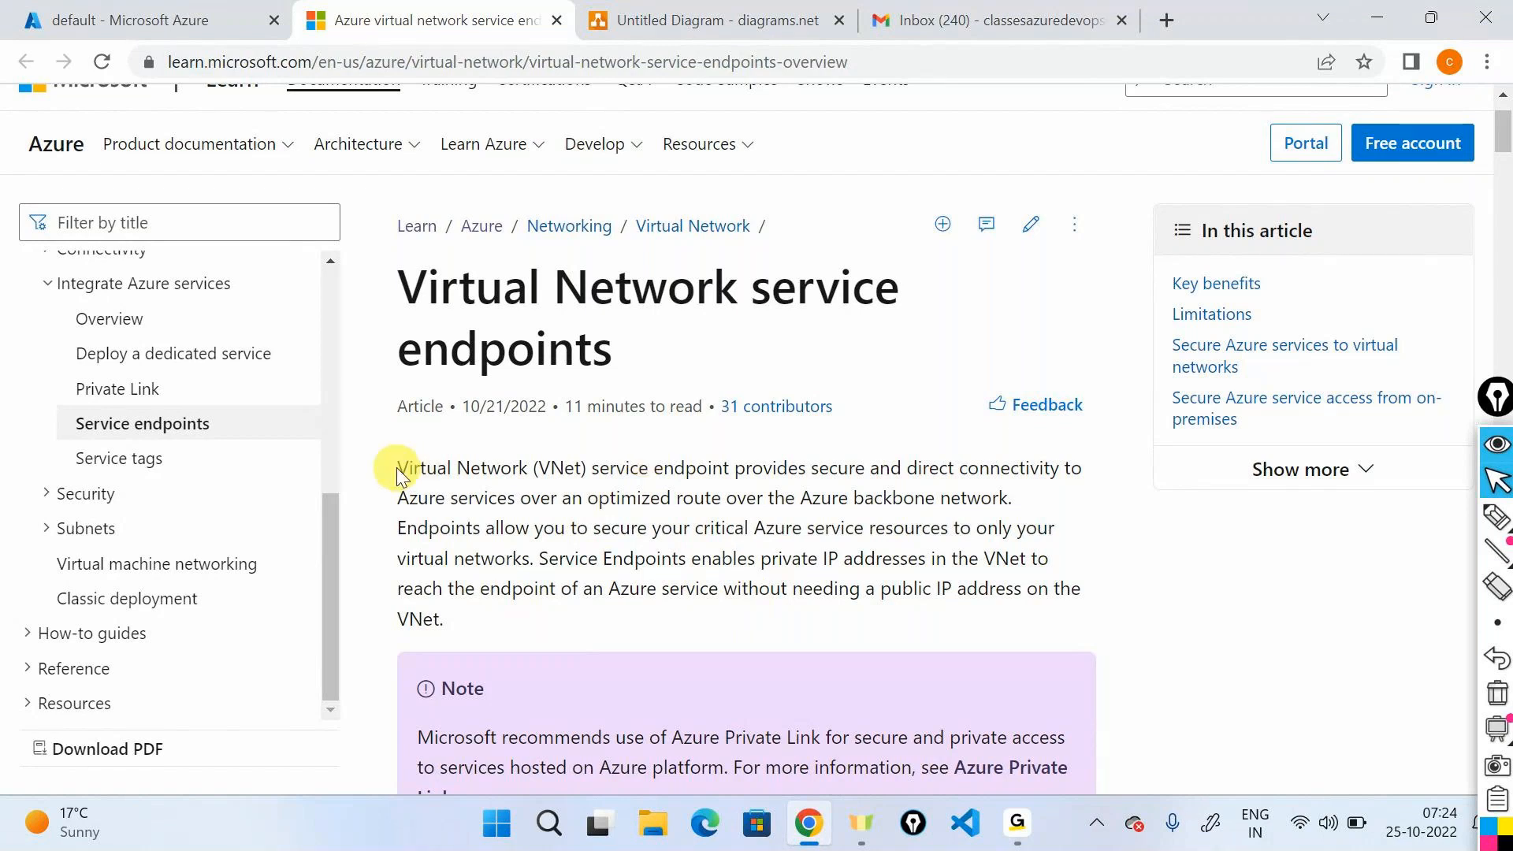
left_click_drag(395, 466, 1006, 499)
left_click(763, 495)
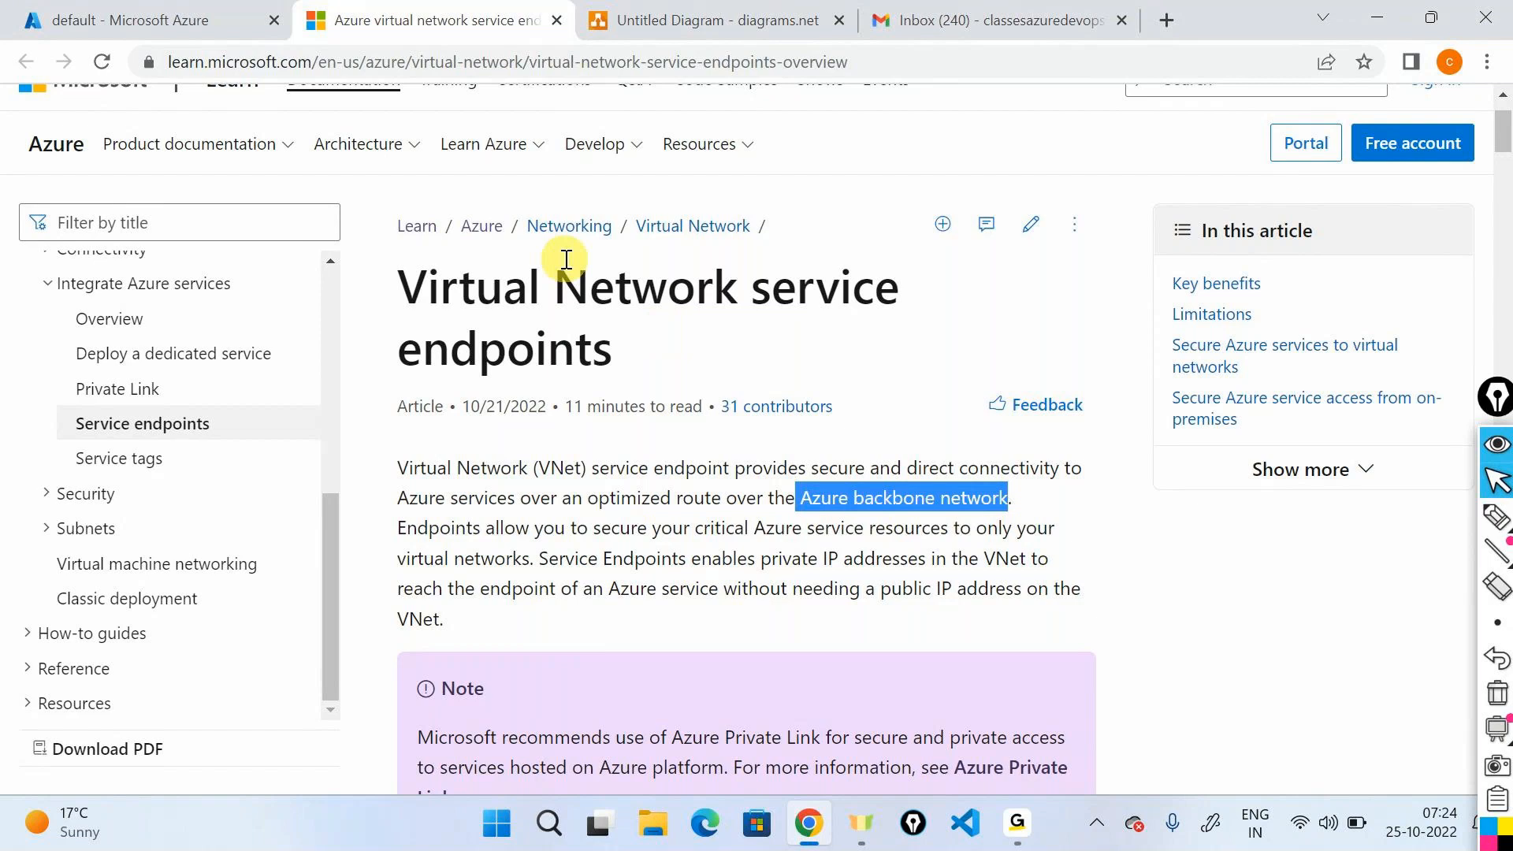
- Switch to the diagrams.net diagram, search the shapes for "internet" and place a blue cloud between the network box and the laptop
left_click(776, 14)
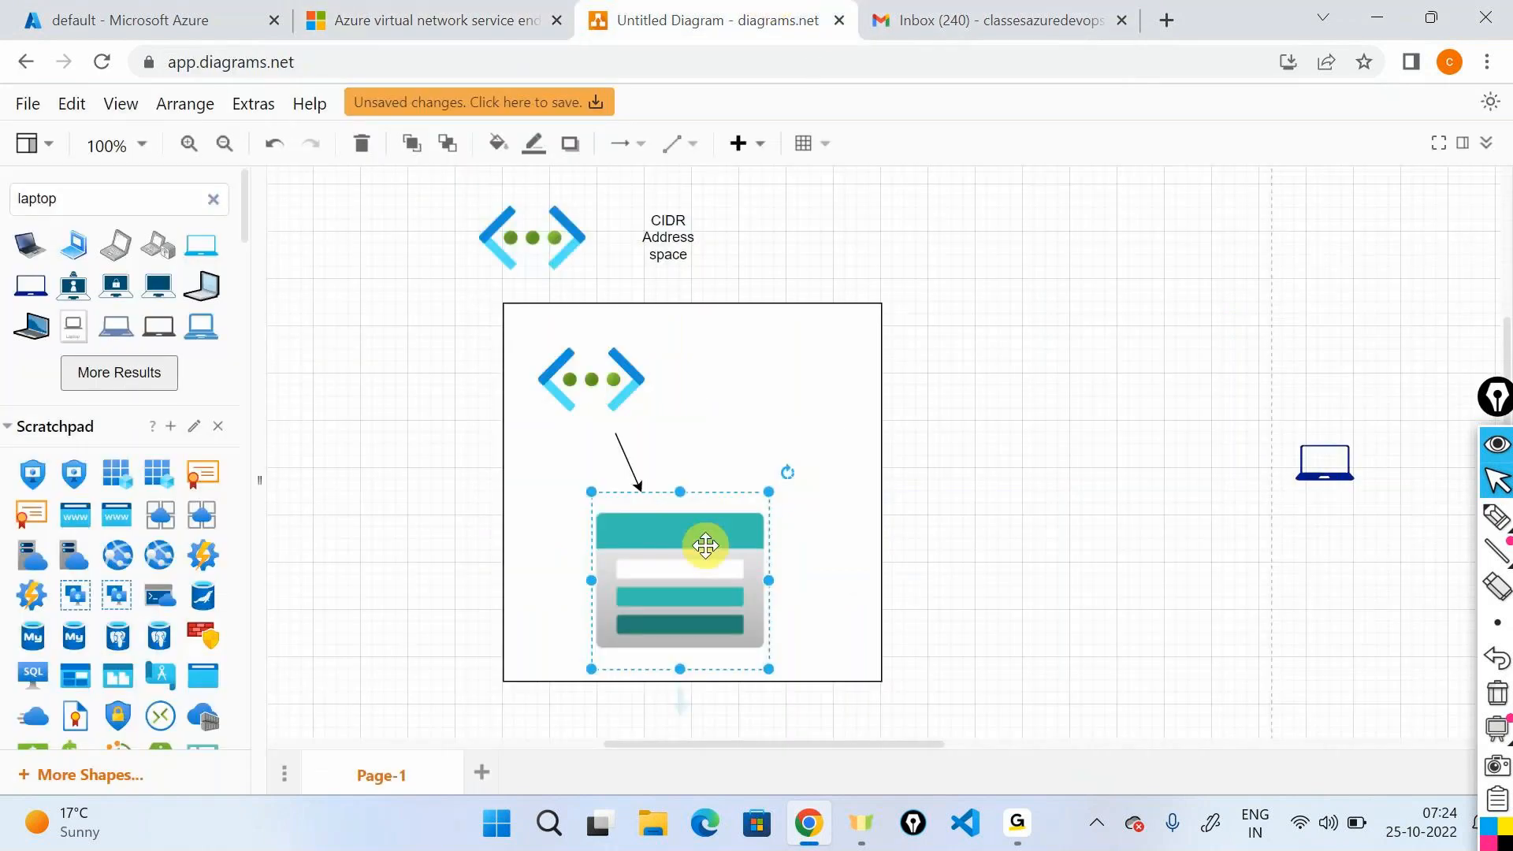
double_click(99, 204)
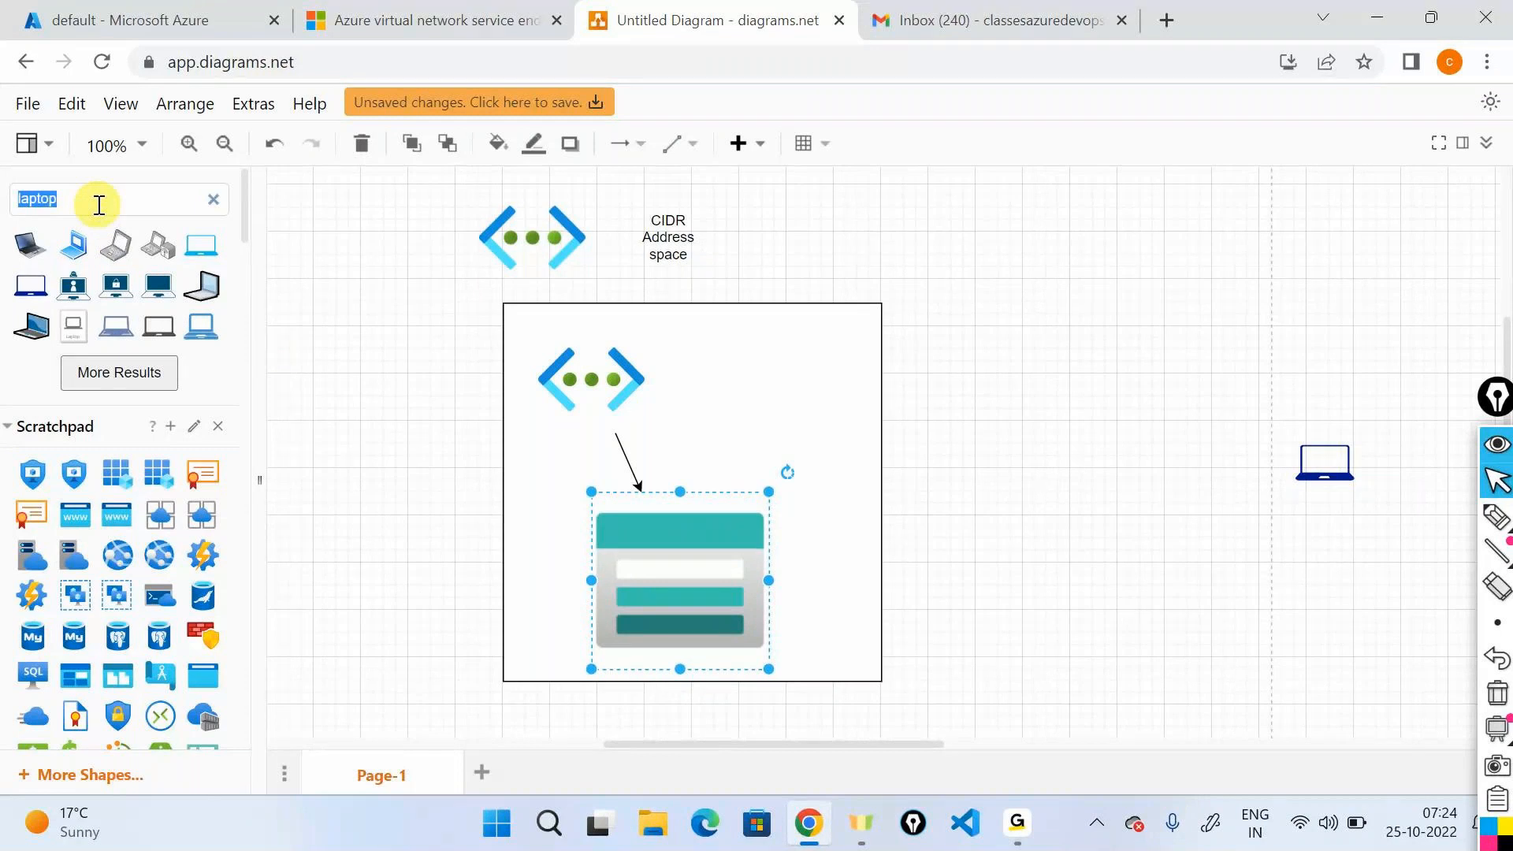
type("in")
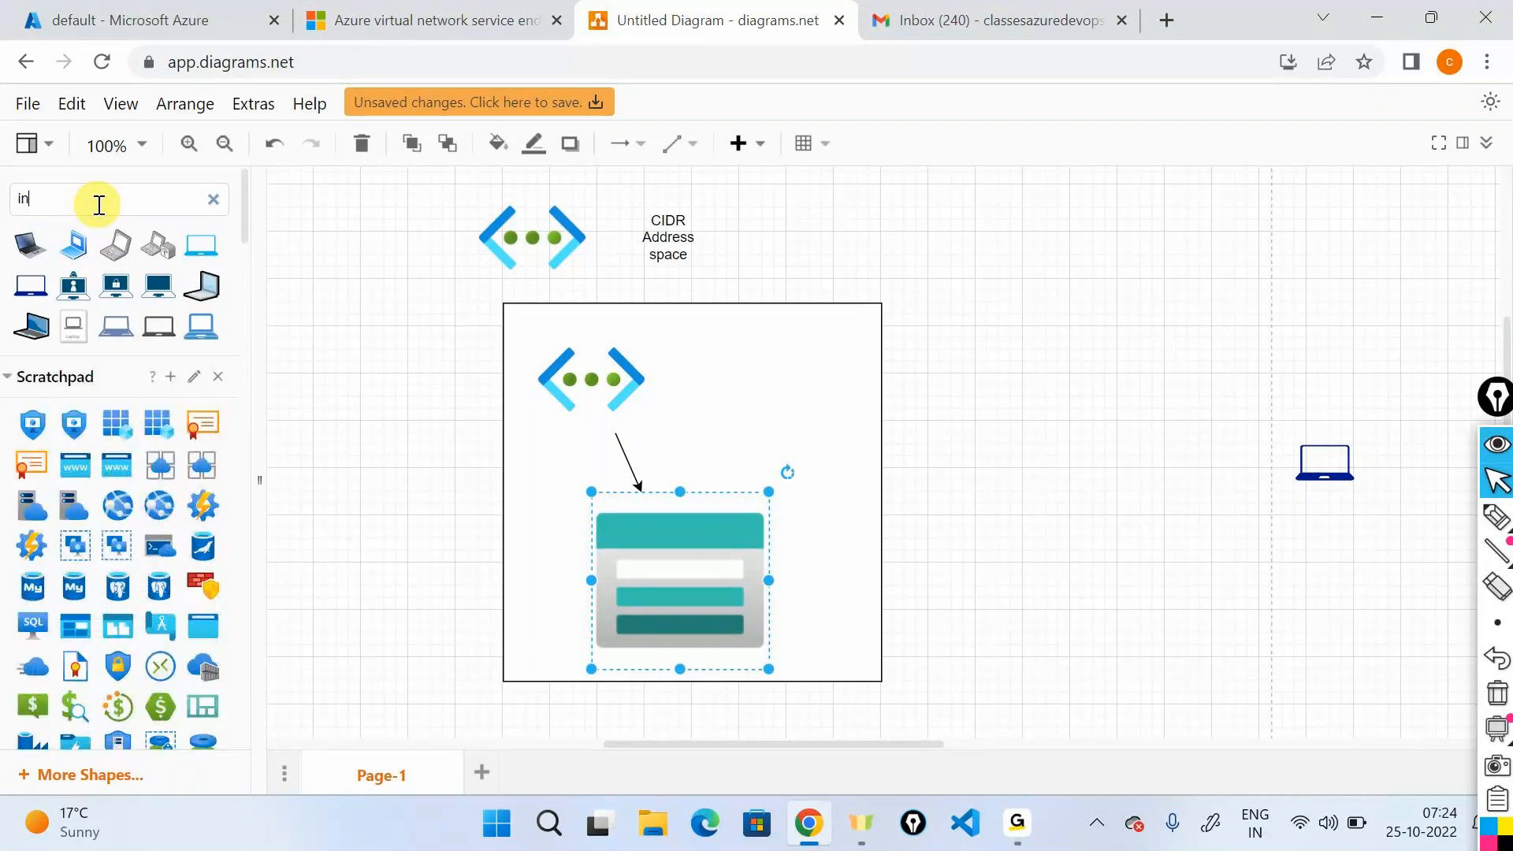
type("ternet")
key("Return")
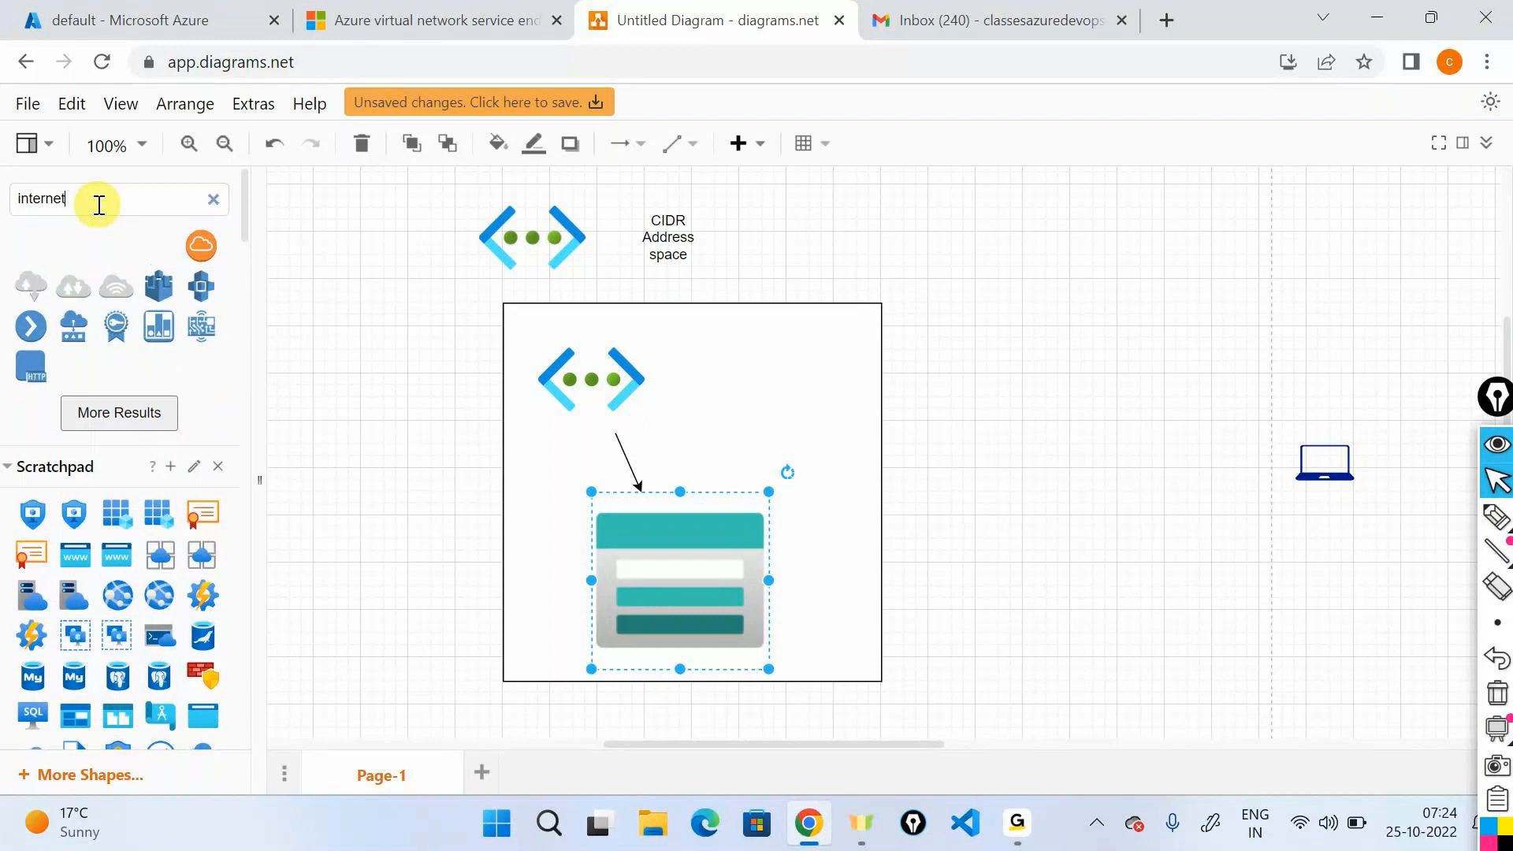
left_click_drag(30, 244, 1078, 385)
- Connect the laptop to the cloud and the cloud to the edge of the box around the storage account with arrows
left_click_drag(1327, 465, 1132, 411)
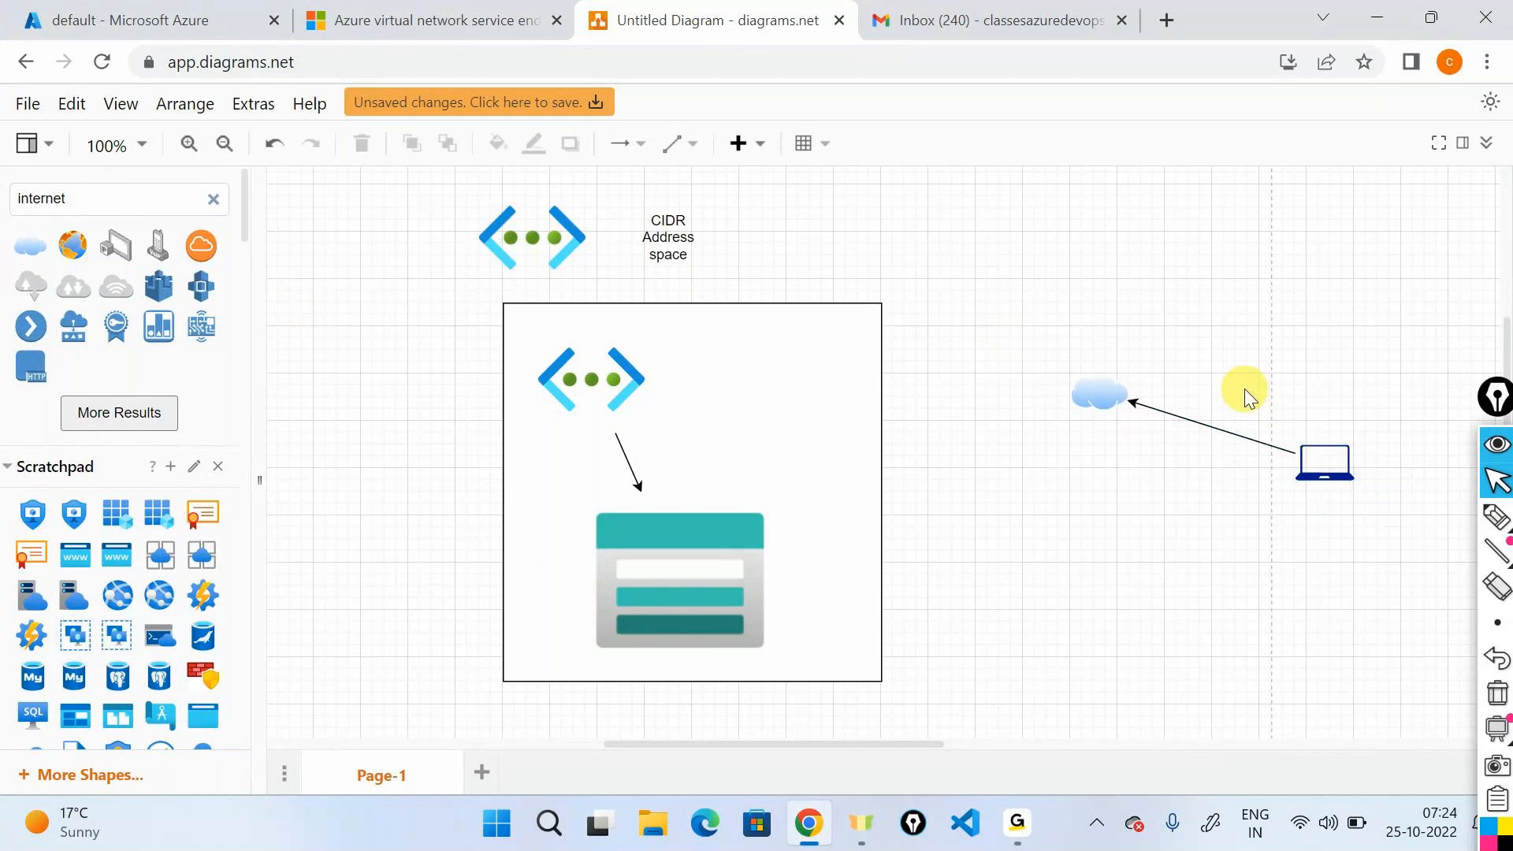
left_click(1099, 412)
left_click_drag(1015, 402, 881, 504)
left_click(1051, 526)
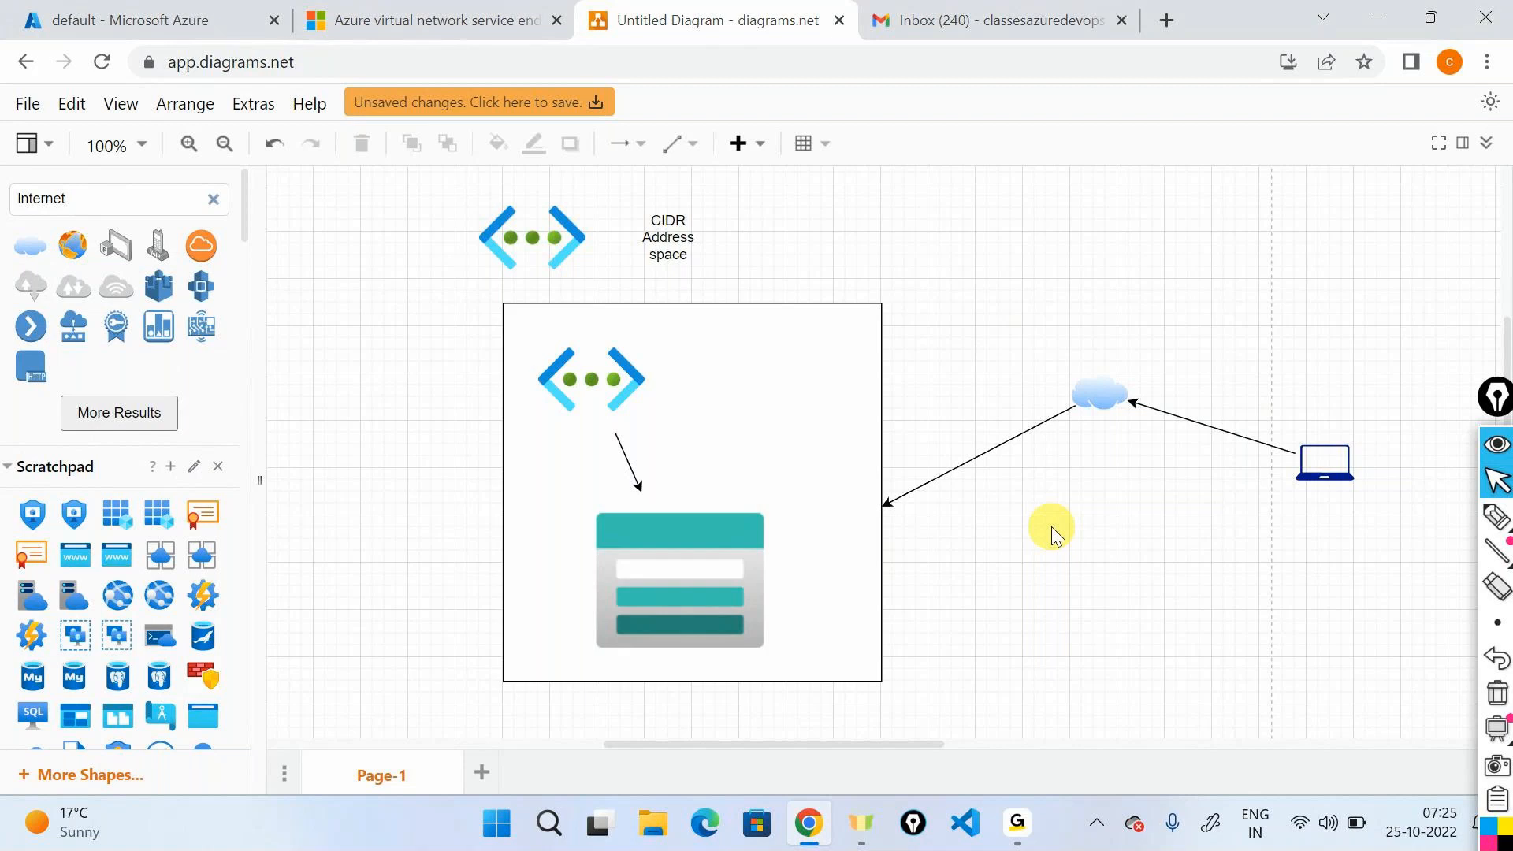
- Annotate the diagram in blue pen with "sending", arrows from laptop to cloud and cloud to network box, and a circled "data packets"
left_click(1497, 517)
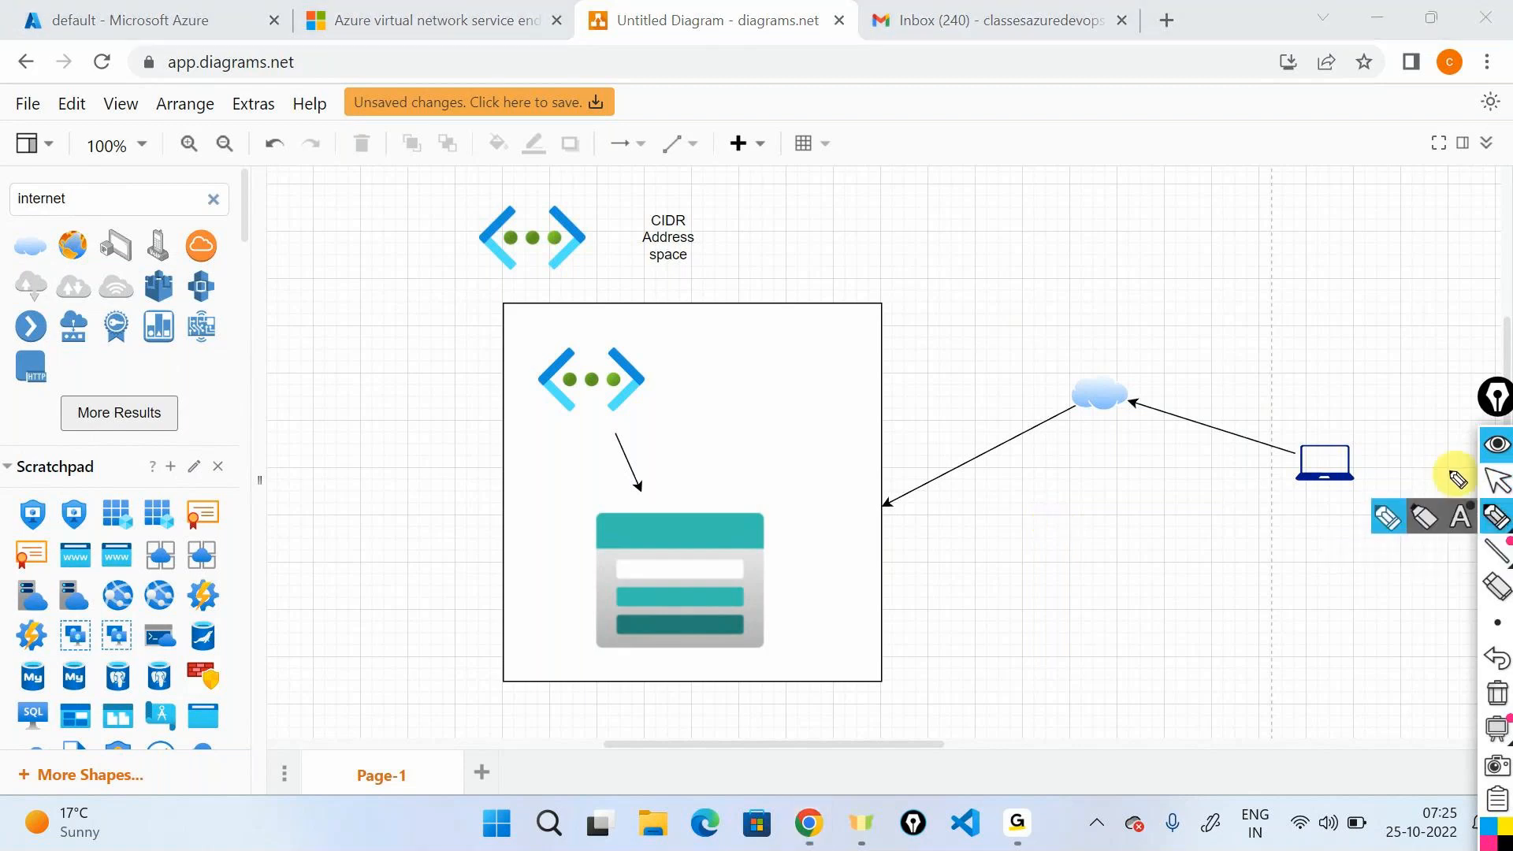
mouse_move(1292, 536)
left_mouse_down()
mouse_move(1301, 565)
mouse_move(1327, 544)
mouse_move(1373, 561)
mouse_move(1416, 538)
mouse_move(1385, 565)
left_mouse_up()
mouse_move(1295, 416)
left_mouse_down()
mouse_move(1140, 352)
mouse_move(1171, 369)
left_mouse_up()
left_click_drag(1084, 341, 1065, 348)
left_click_drag(898, 449, 906, 431)
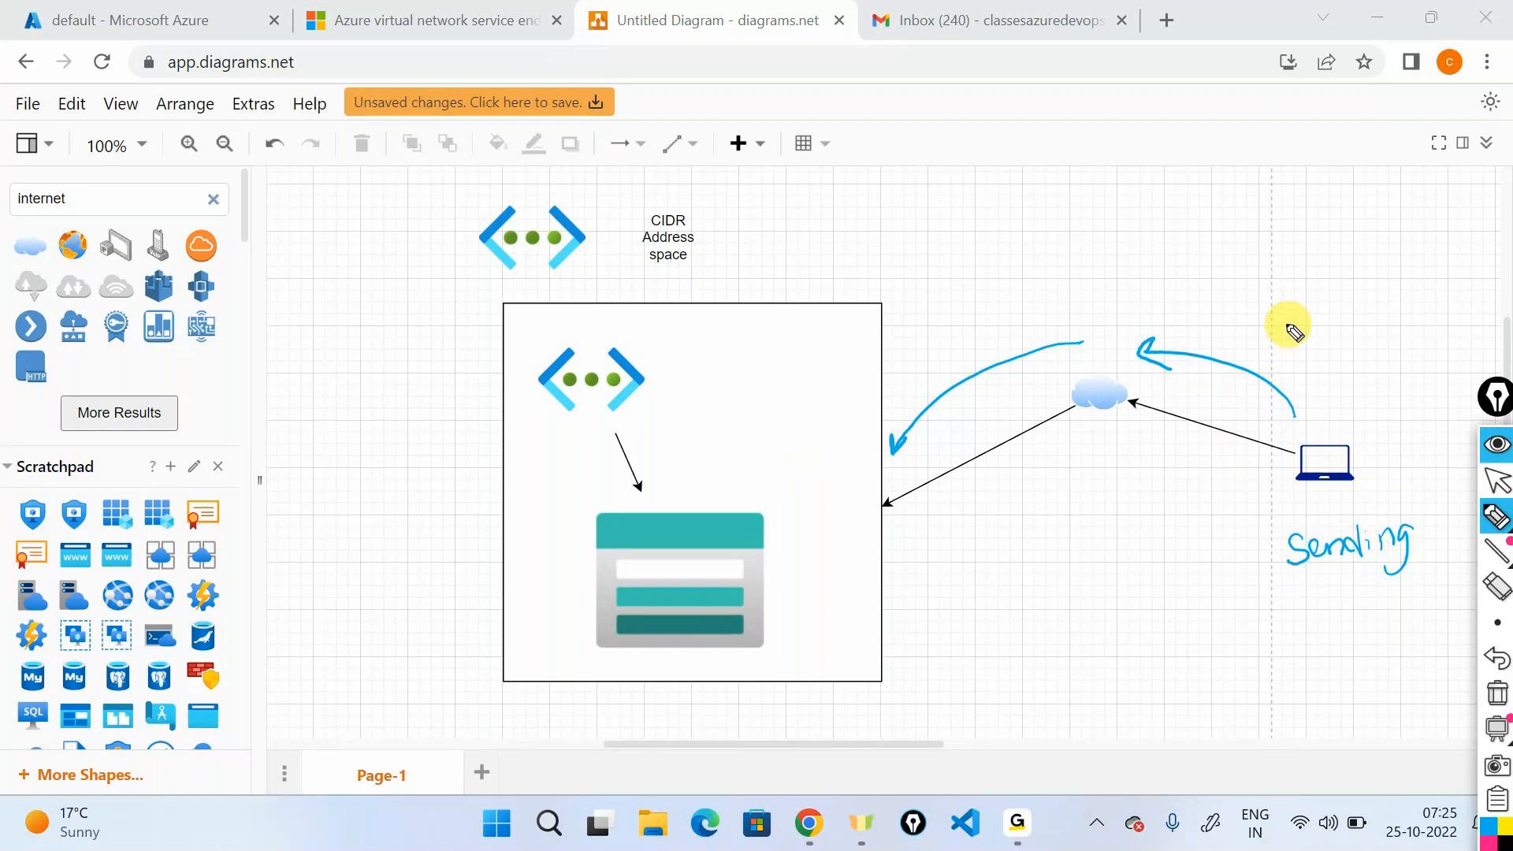
mouse_move(1276, 337)
left_mouse_down()
mouse_move(1442, 334)
mouse_move(1475, 304)
mouse_move(1495, 325)
mouse_move(1375, 285)
left_mouse_up()
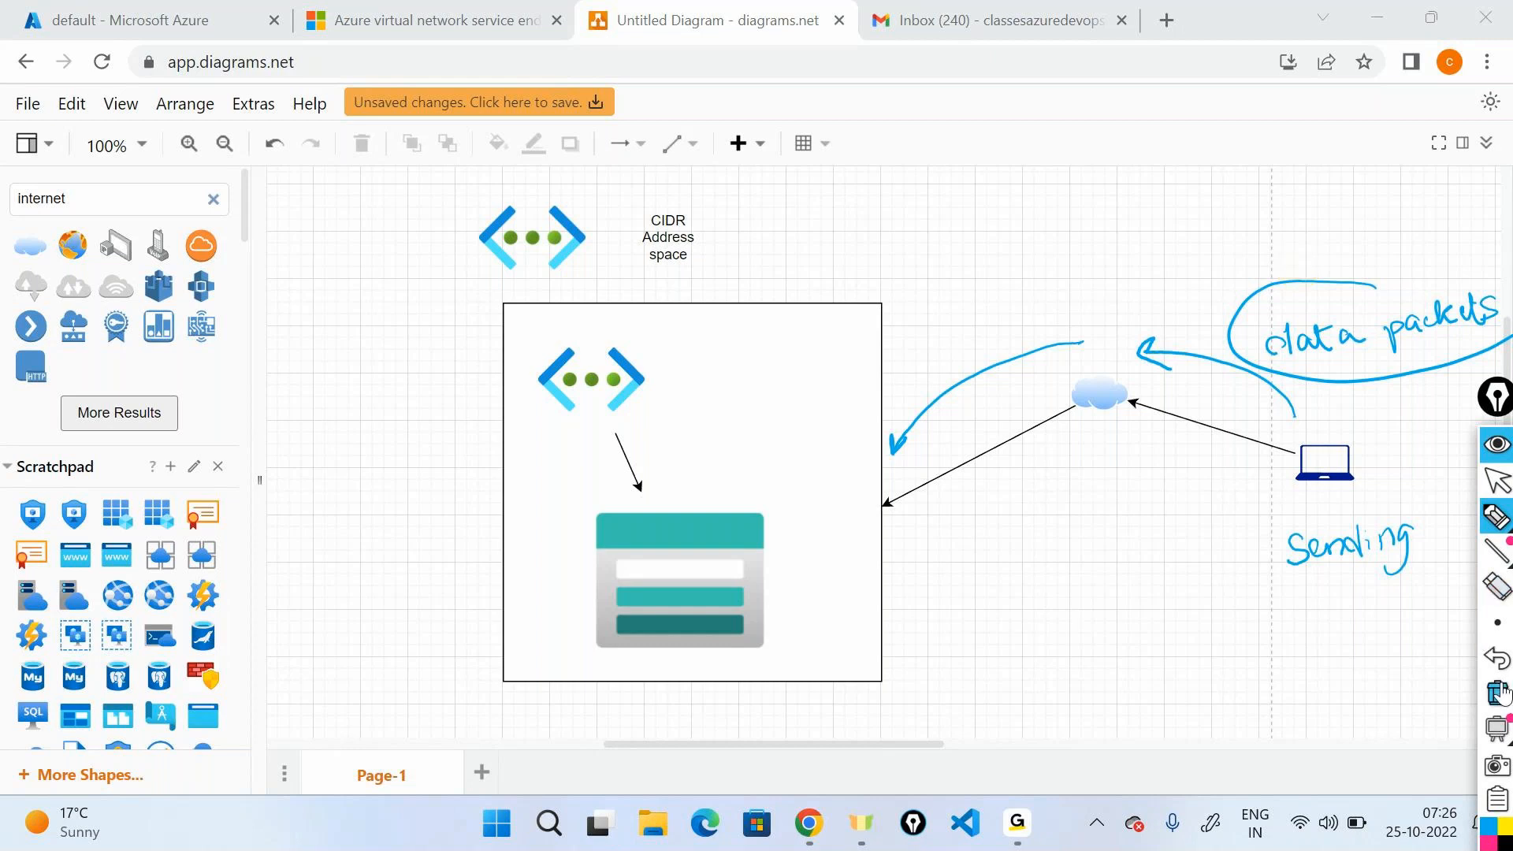
- Clear the pen annotations, return to the normal pointer and select the laptop icon in the diagram
left_click(1497, 485)
left_click(1497, 486)
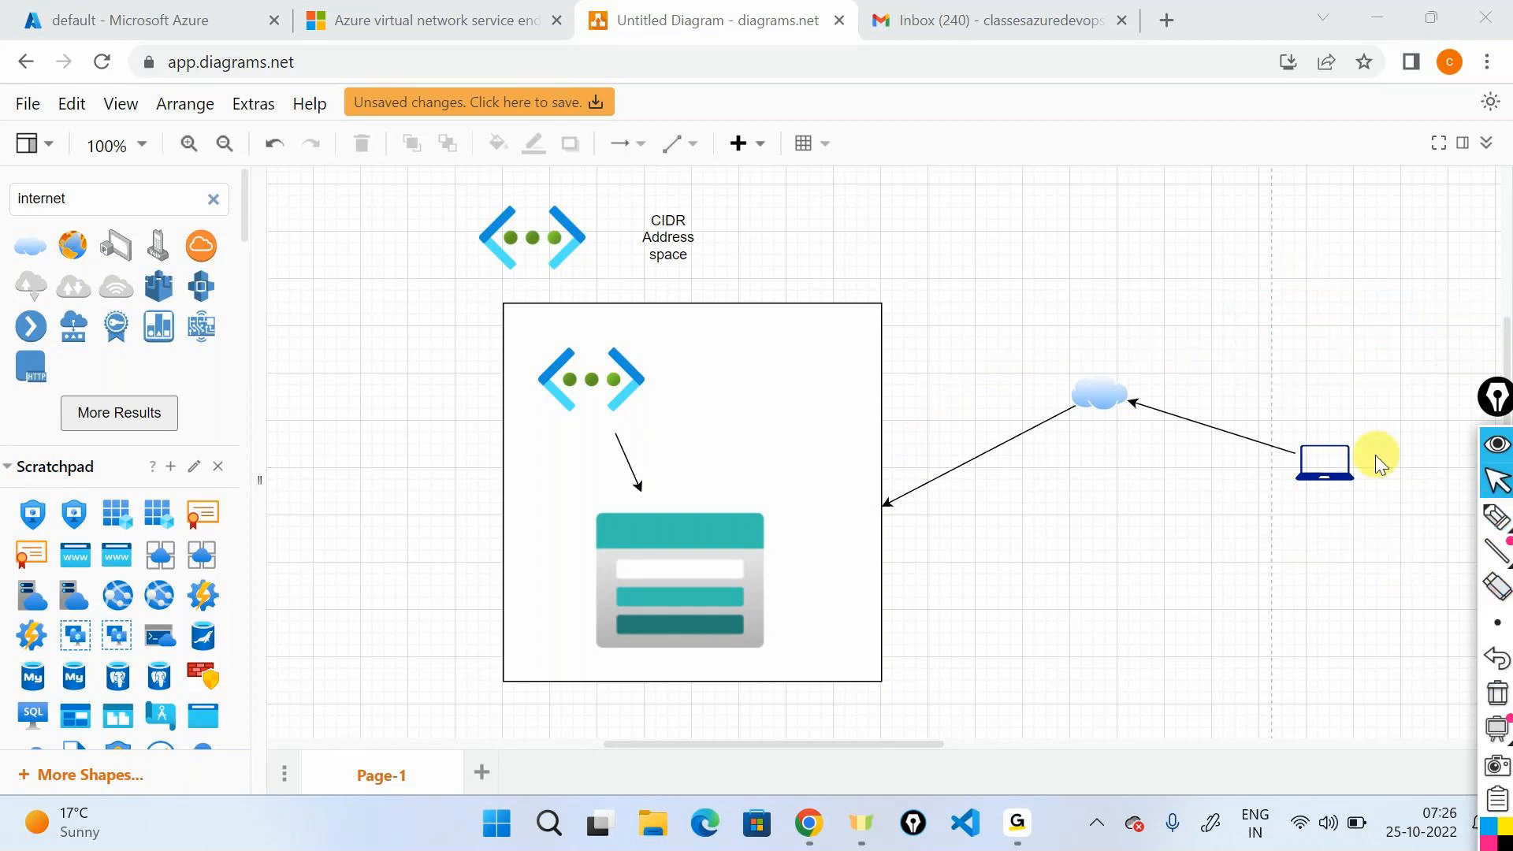
left_click(1331, 462)
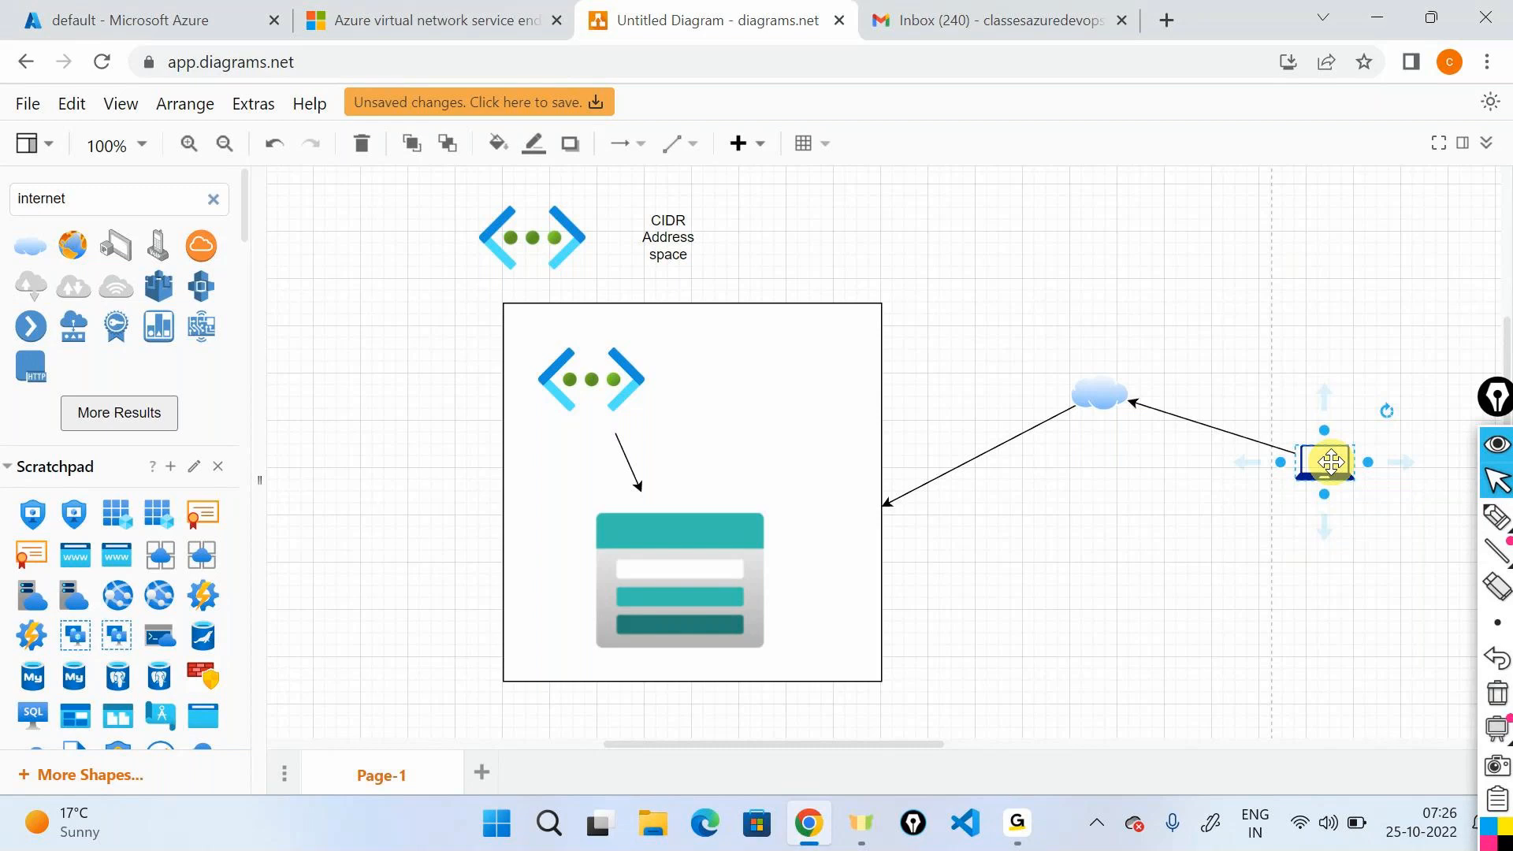
- Add a text label reading "printer" below the cloud in the diagram and select the laptop icon
scroll(215, 578, "down", 10)
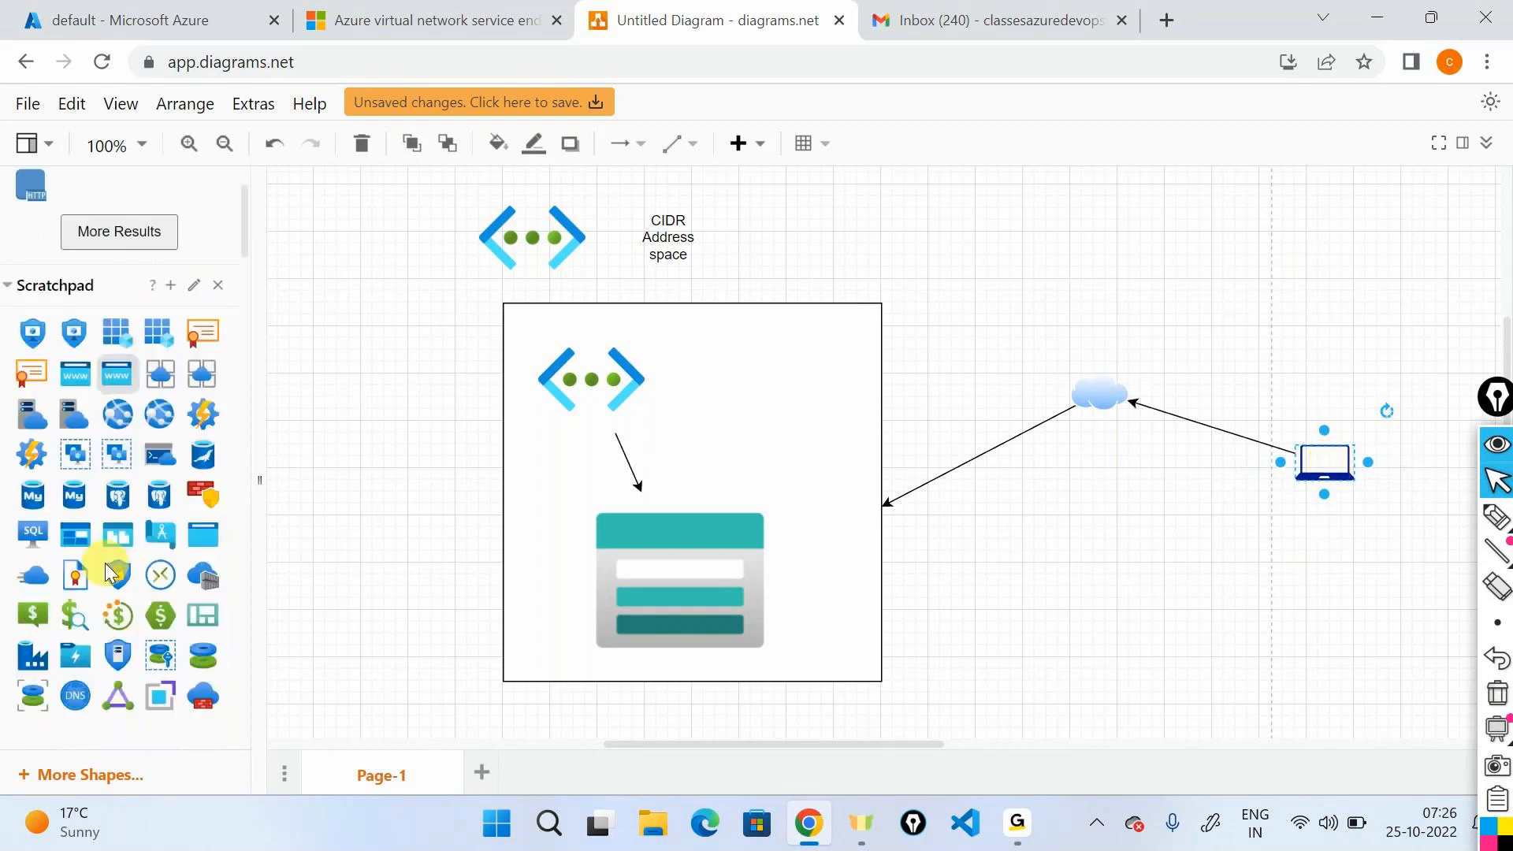
scroll(105, 562, "down", 6)
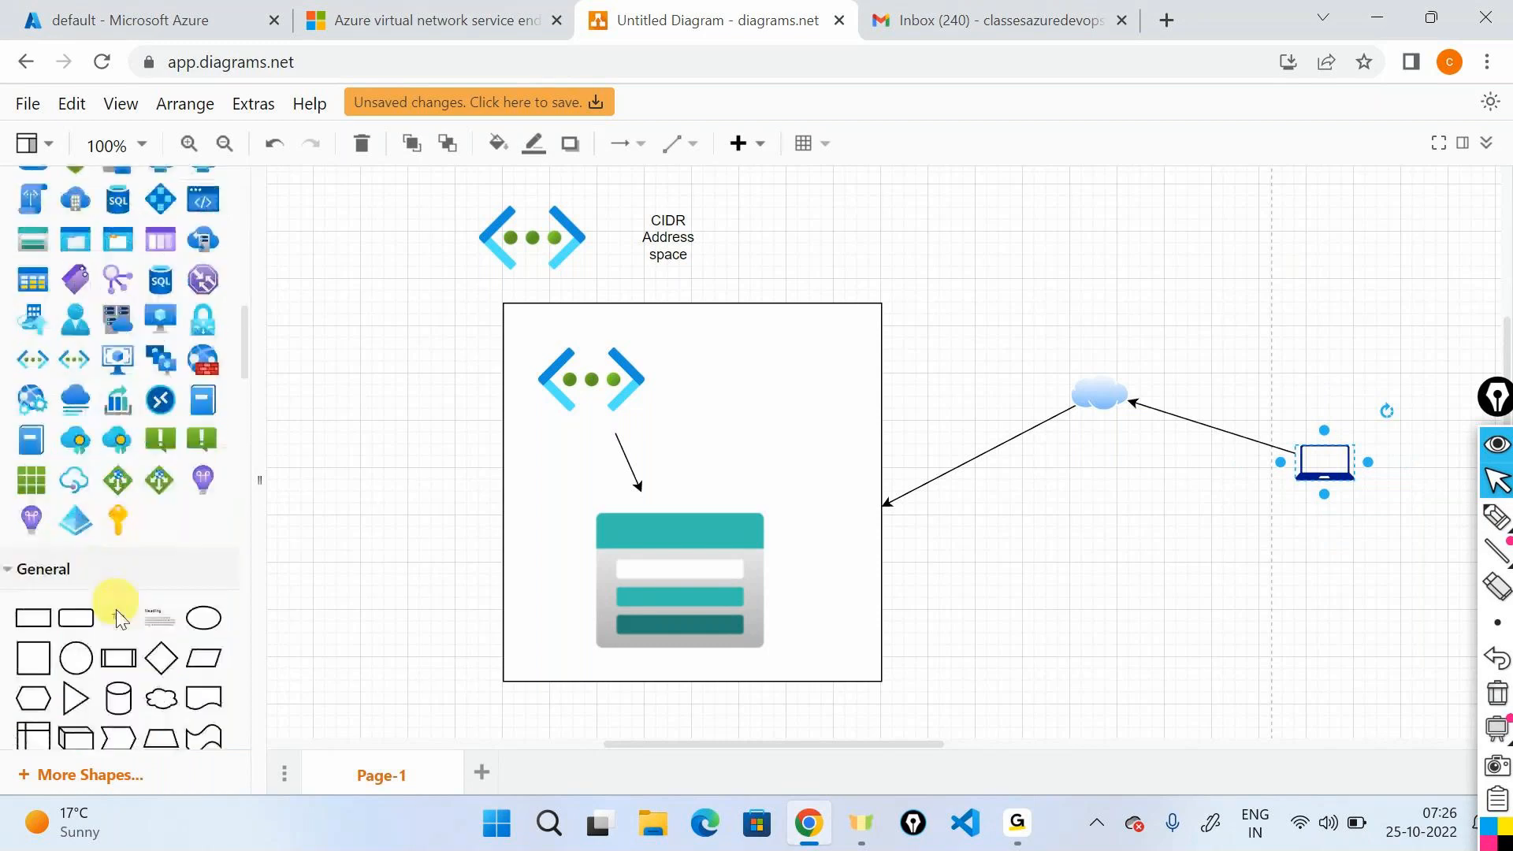
left_click_drag(116, 621, 1090, 560)
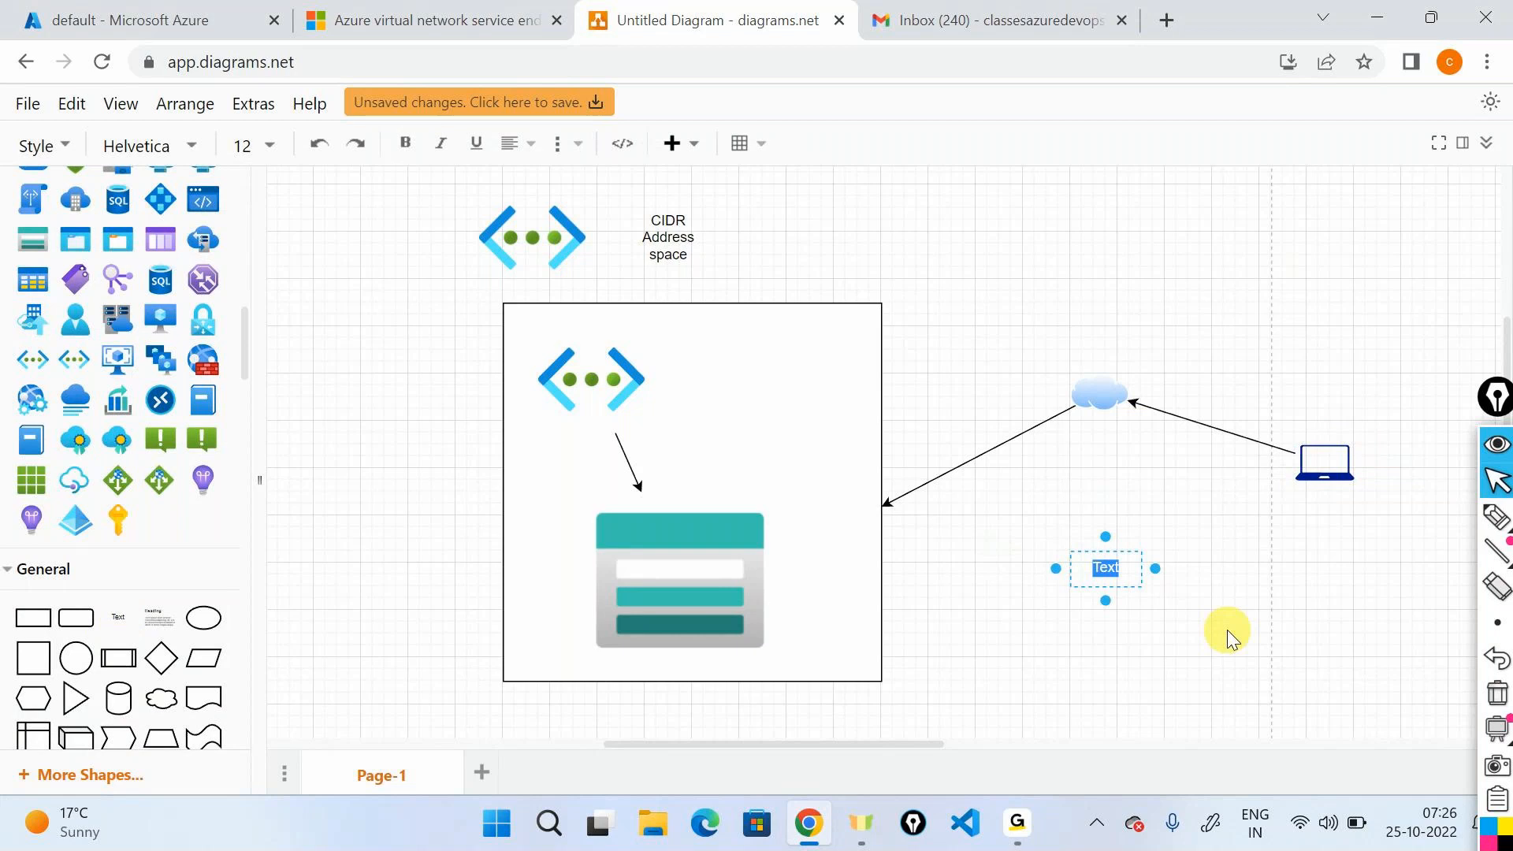
type("printer")
left_click(1284, 497)
left_click(1323, 464)
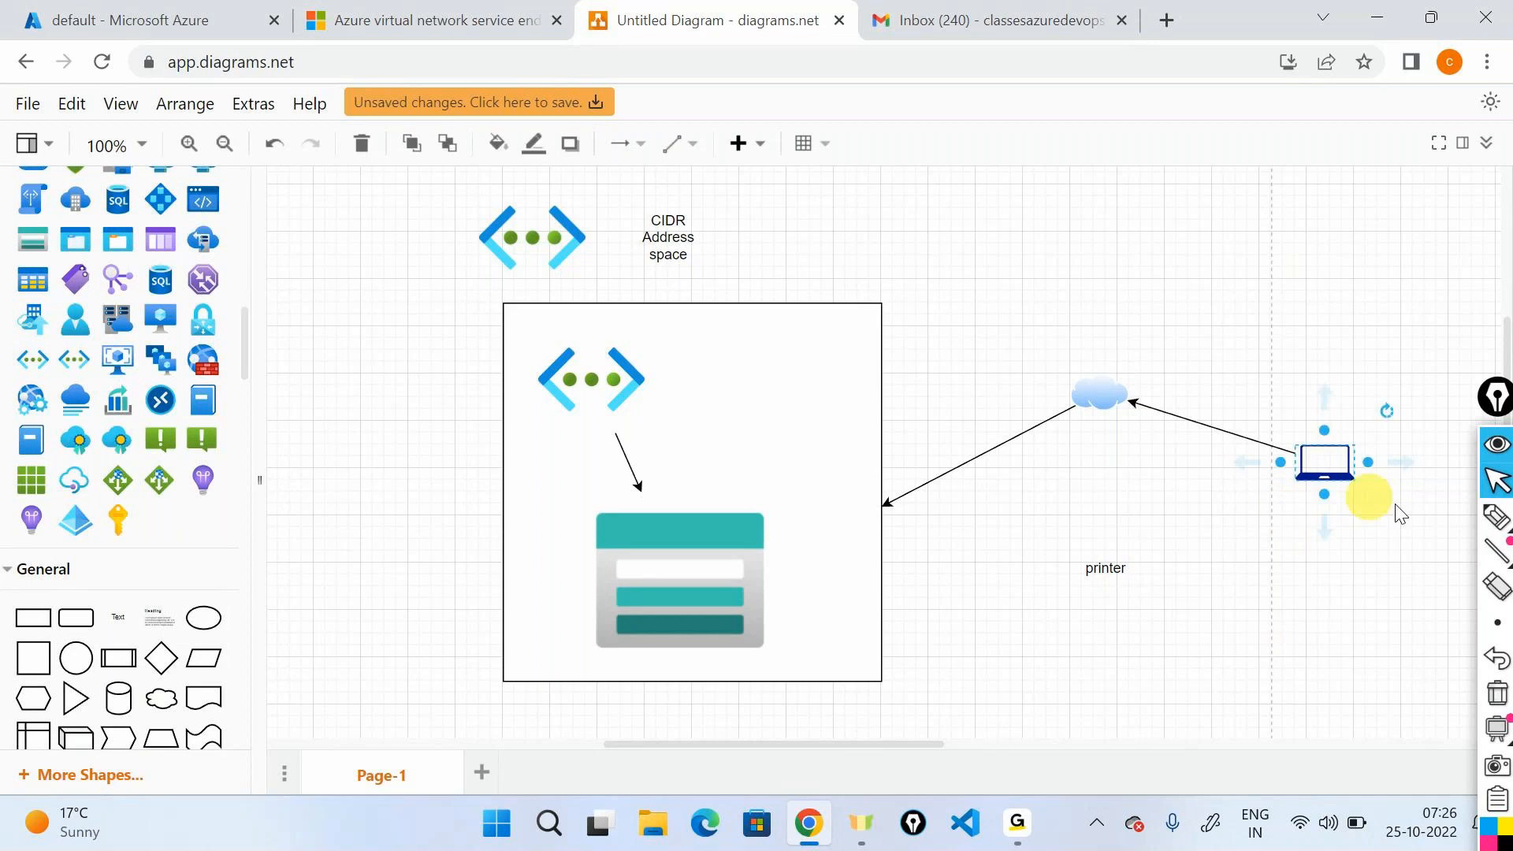
- Mark a two-way pen arrow between the laptop and "printer", outline both together, and clear the annotations
left_click(1497, 518)
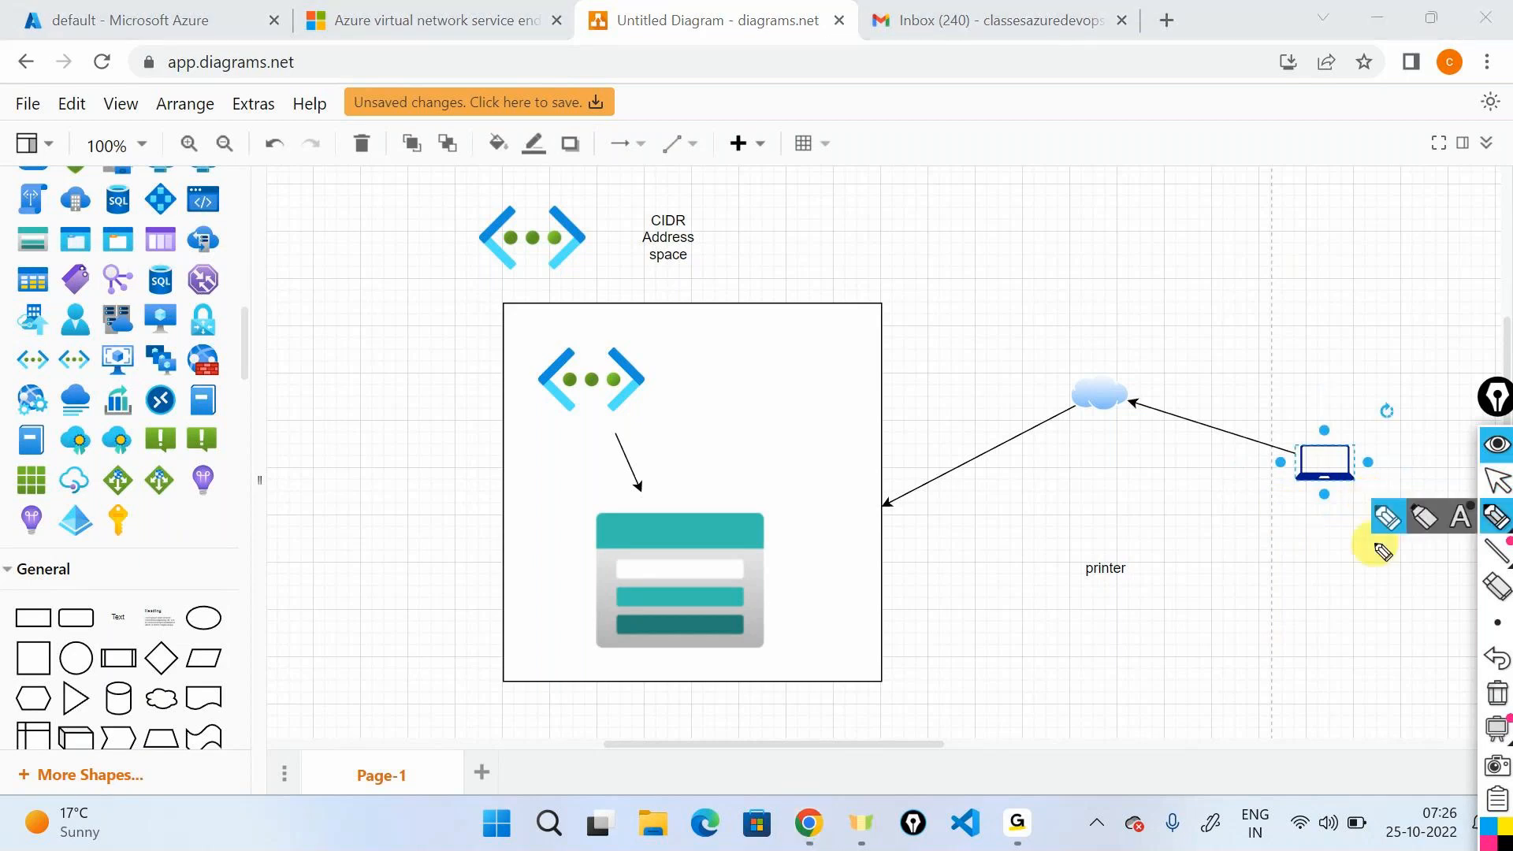
left_click_drag(1299, 494, 1154, 556)
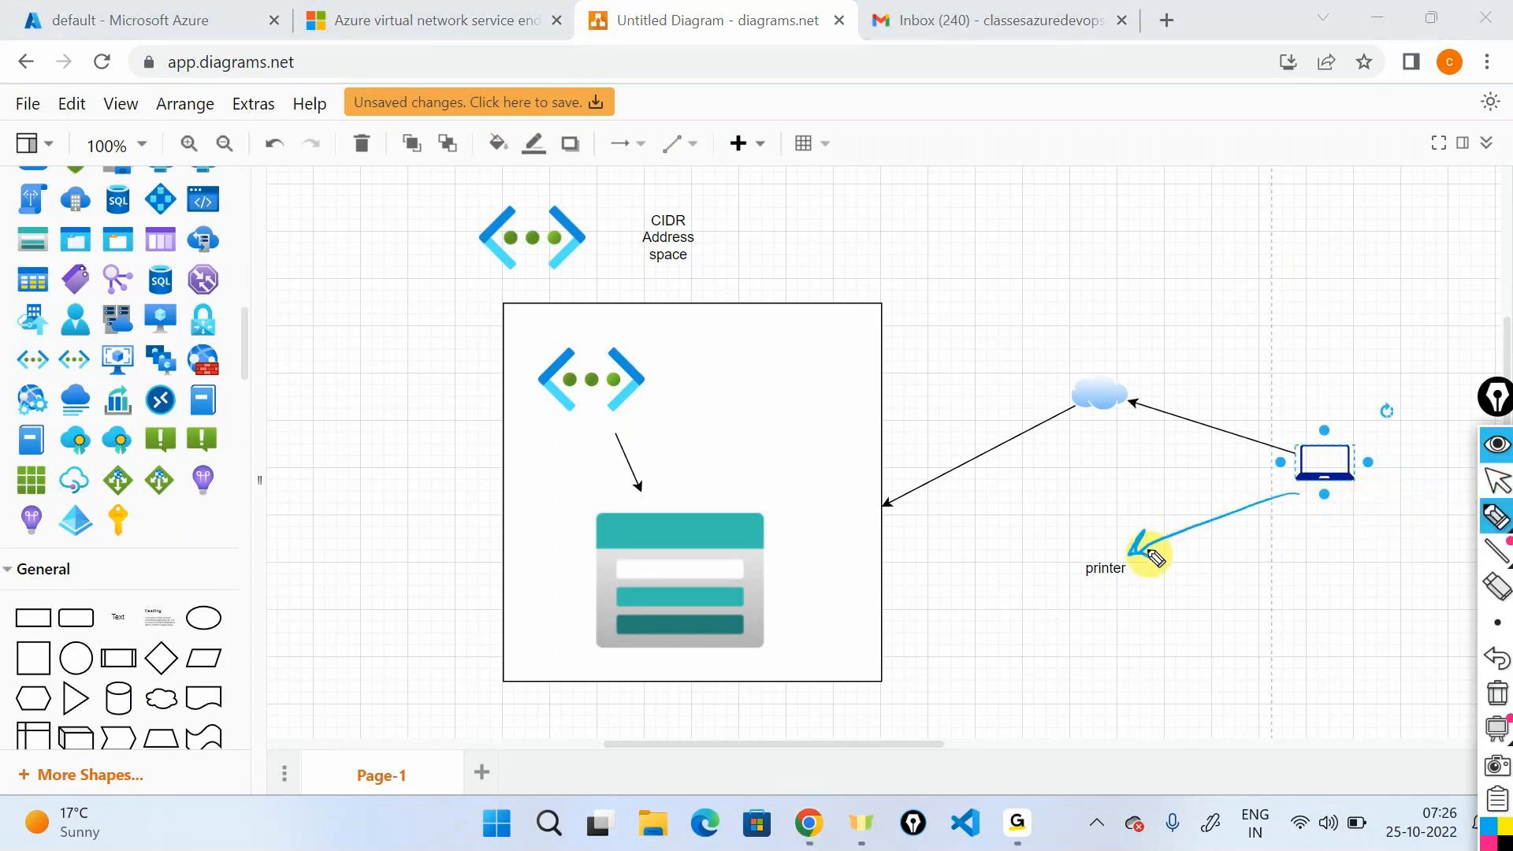
left_click_drag(1271, 484, 1283, 516)
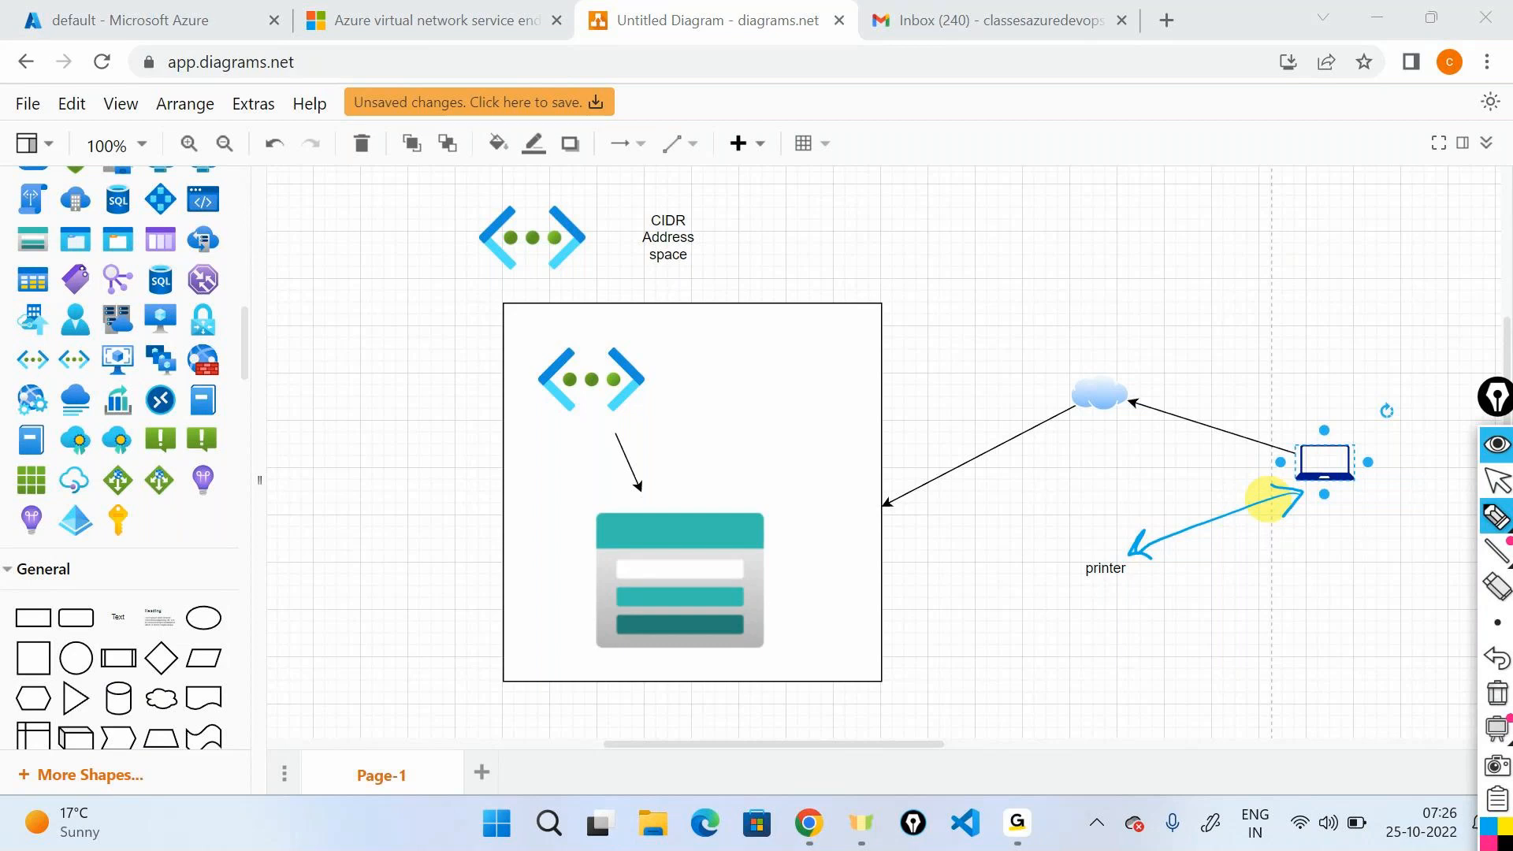
mouse_move(1266, 499)
left_mouse_down()
mouse_move(1366, 483)
mouse_move(1036, 596)
left_mouse_up()
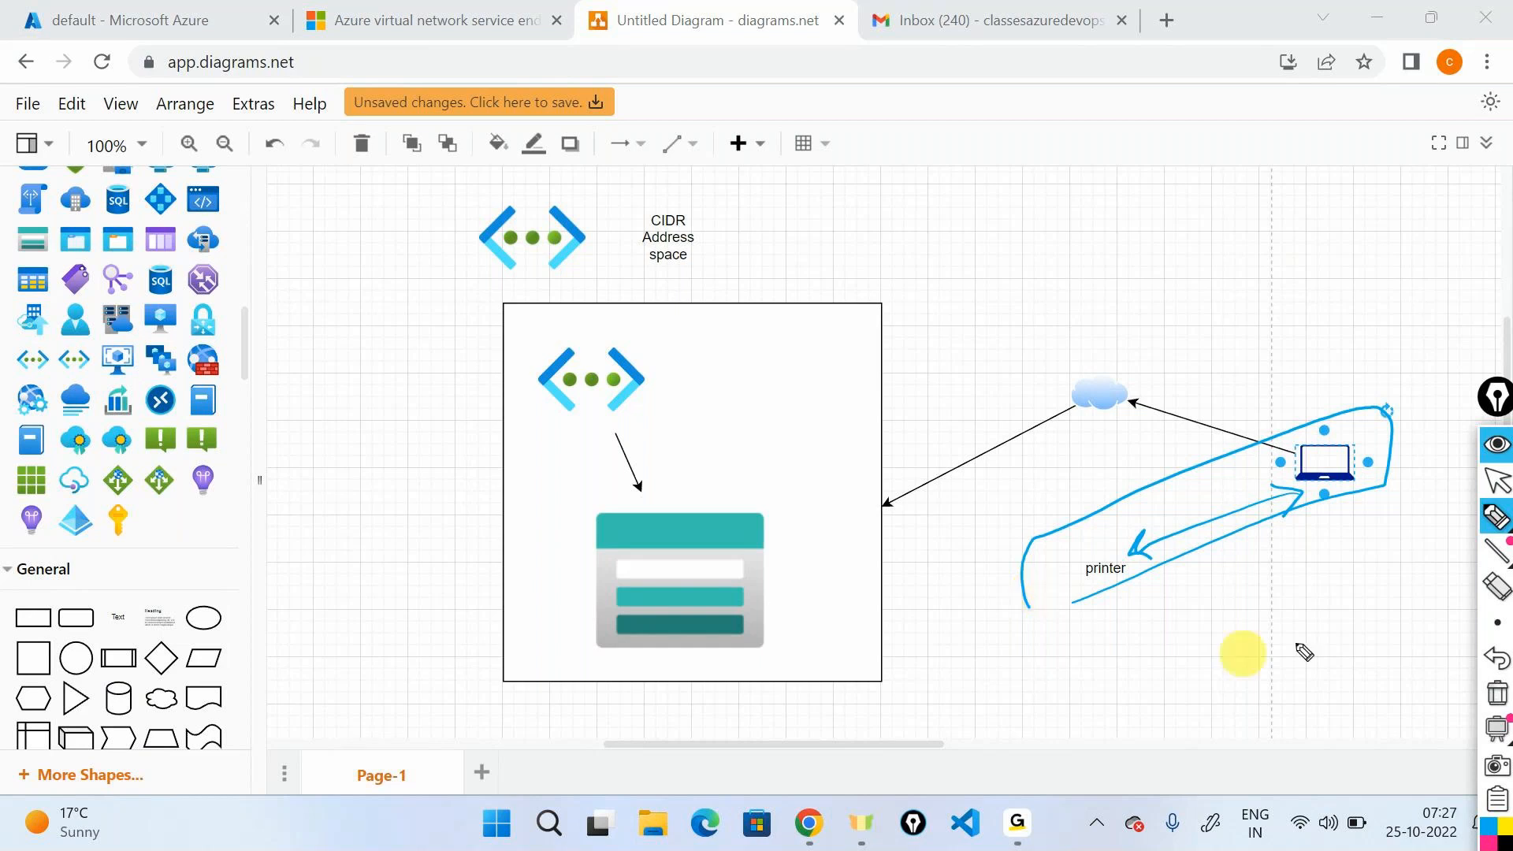
left_click(1496, 521)
left_click(1494, 497)
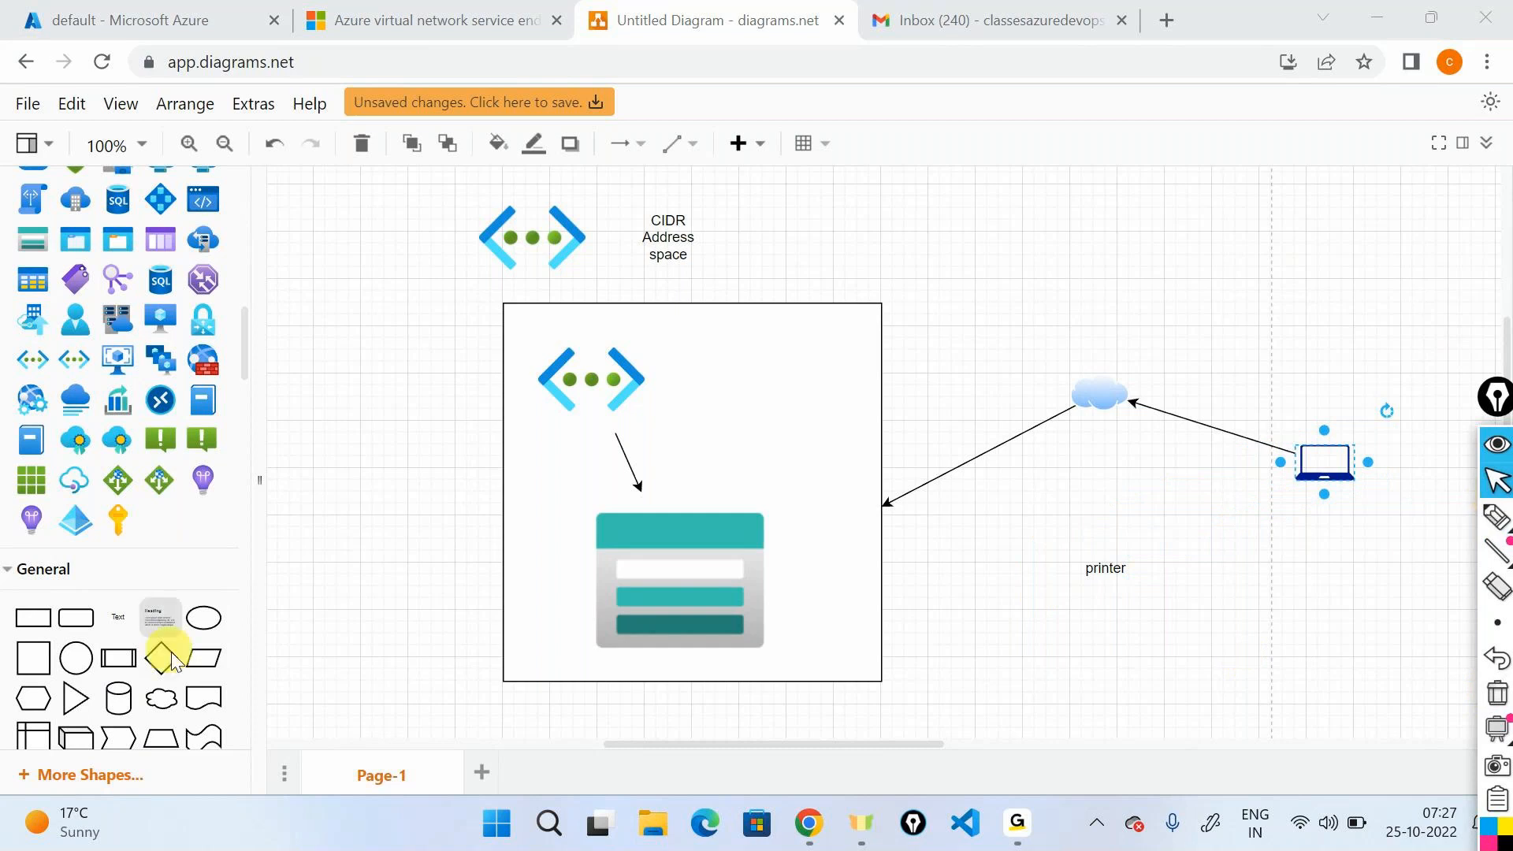
- Add a text label reading "EMAIL" between the network box and the cloud, slightly above the cloud
left_click_drag(120, 622, 928, 319)
double_click(928, 319)
type("EMAIL")
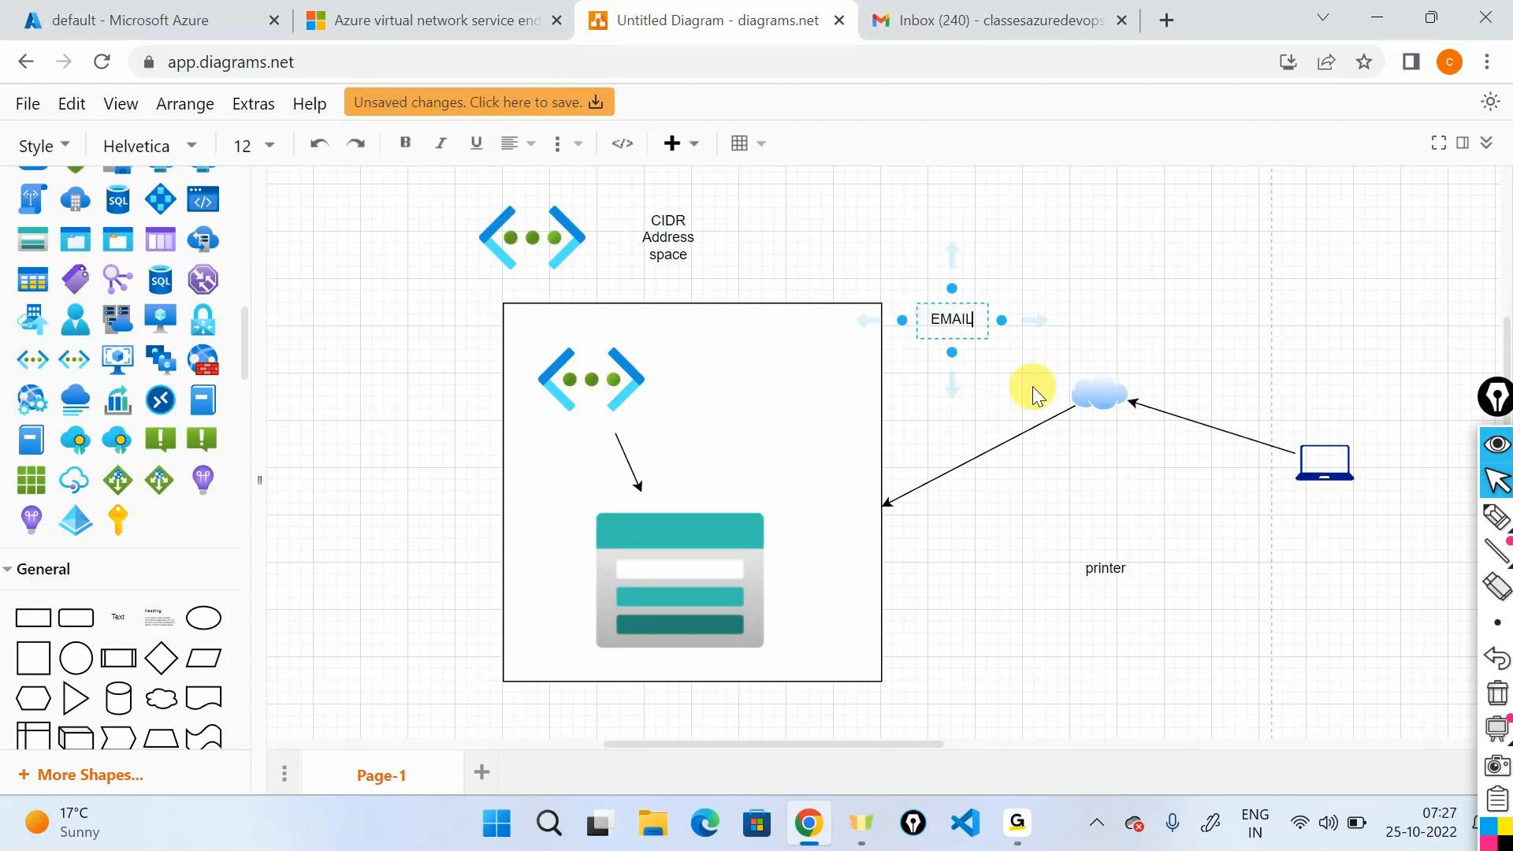
left_click(1033, 394)
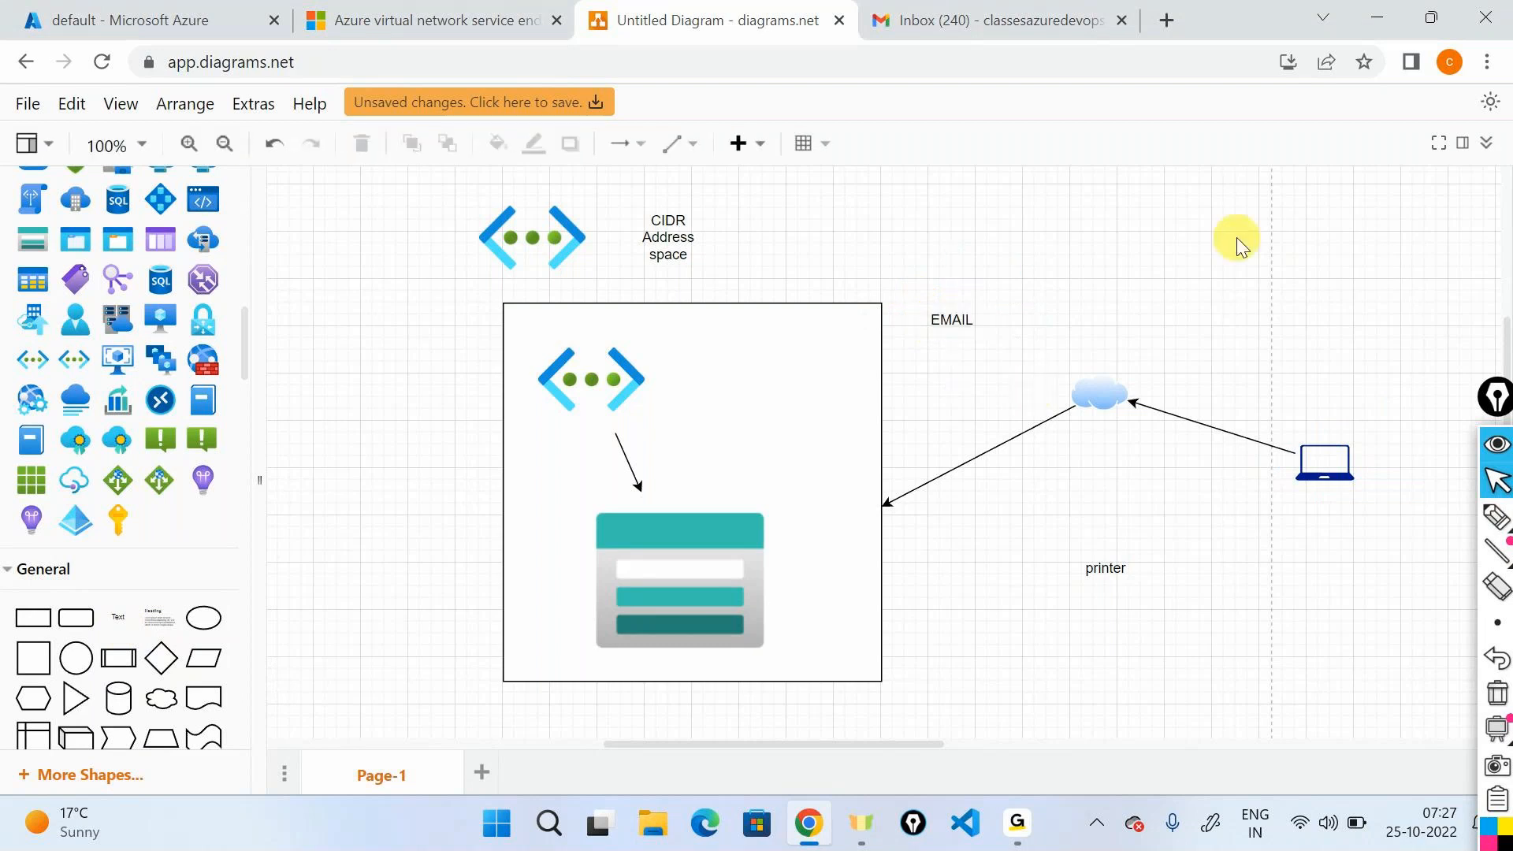
- Draw curved blue pen arrows from the laptop to the cloud and from the cloud to "EMAIL", and clear them
left_click(1497, 516)
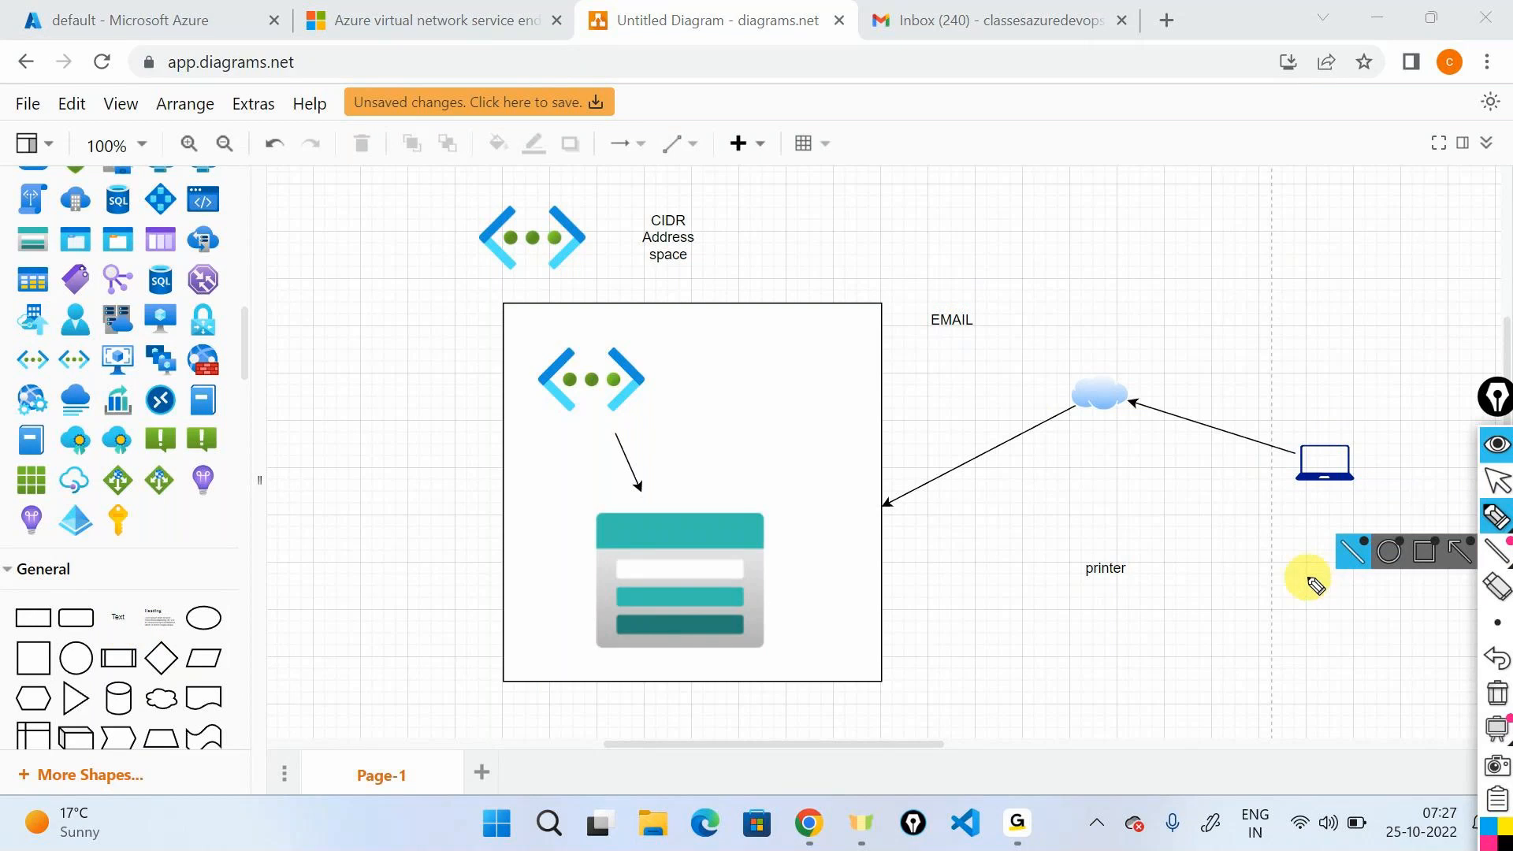
mouse_move(1301, 434)
left_mouse_down()
mouse_move(1132, 368)
mouse_move(1148, 359)
left_mouse_up()
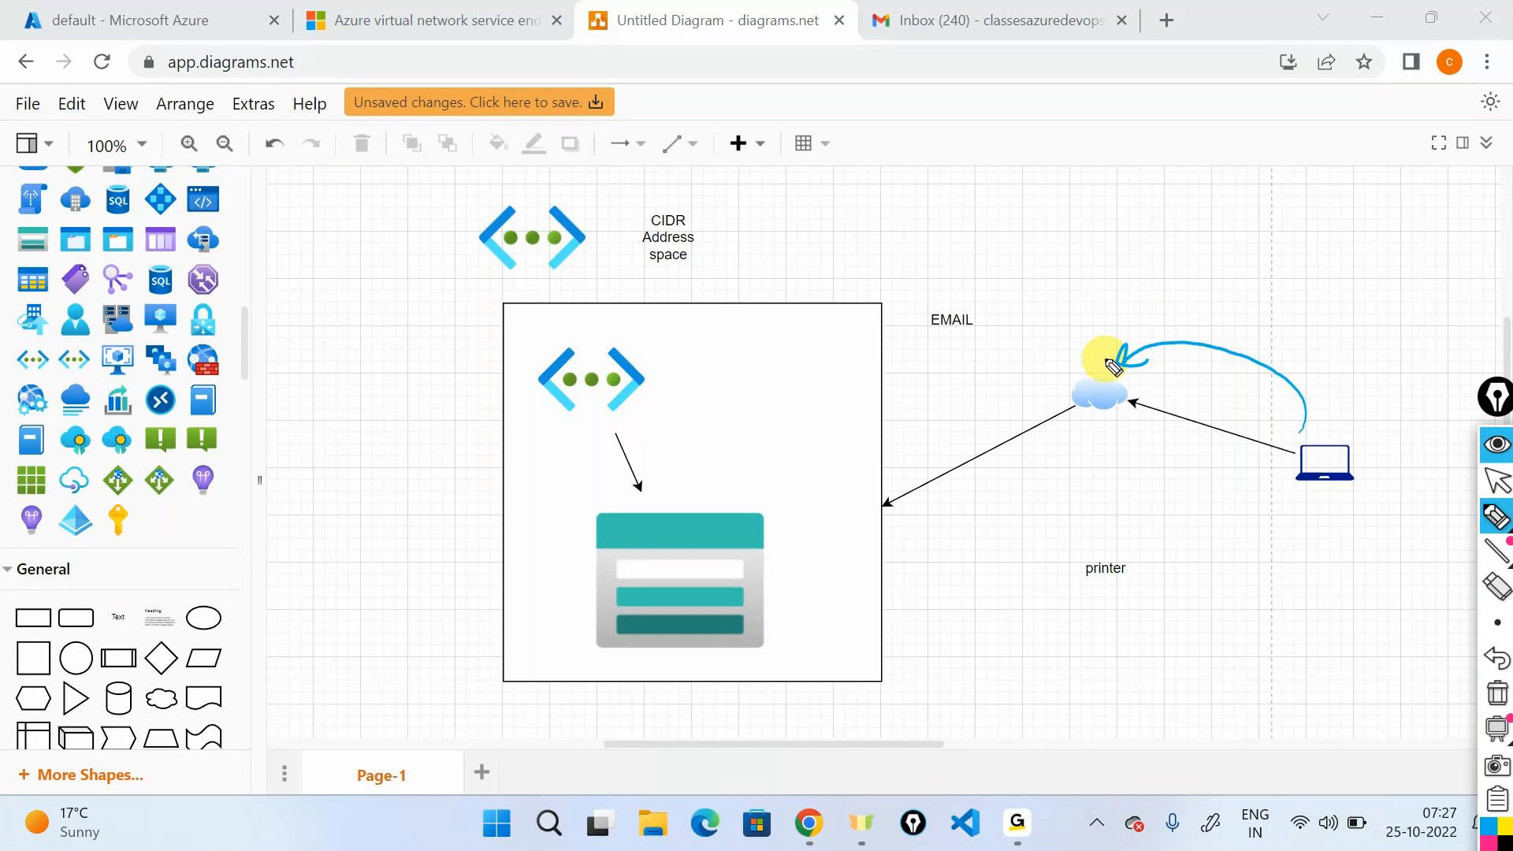
left_click_drag(1091, 337, 990, 314)
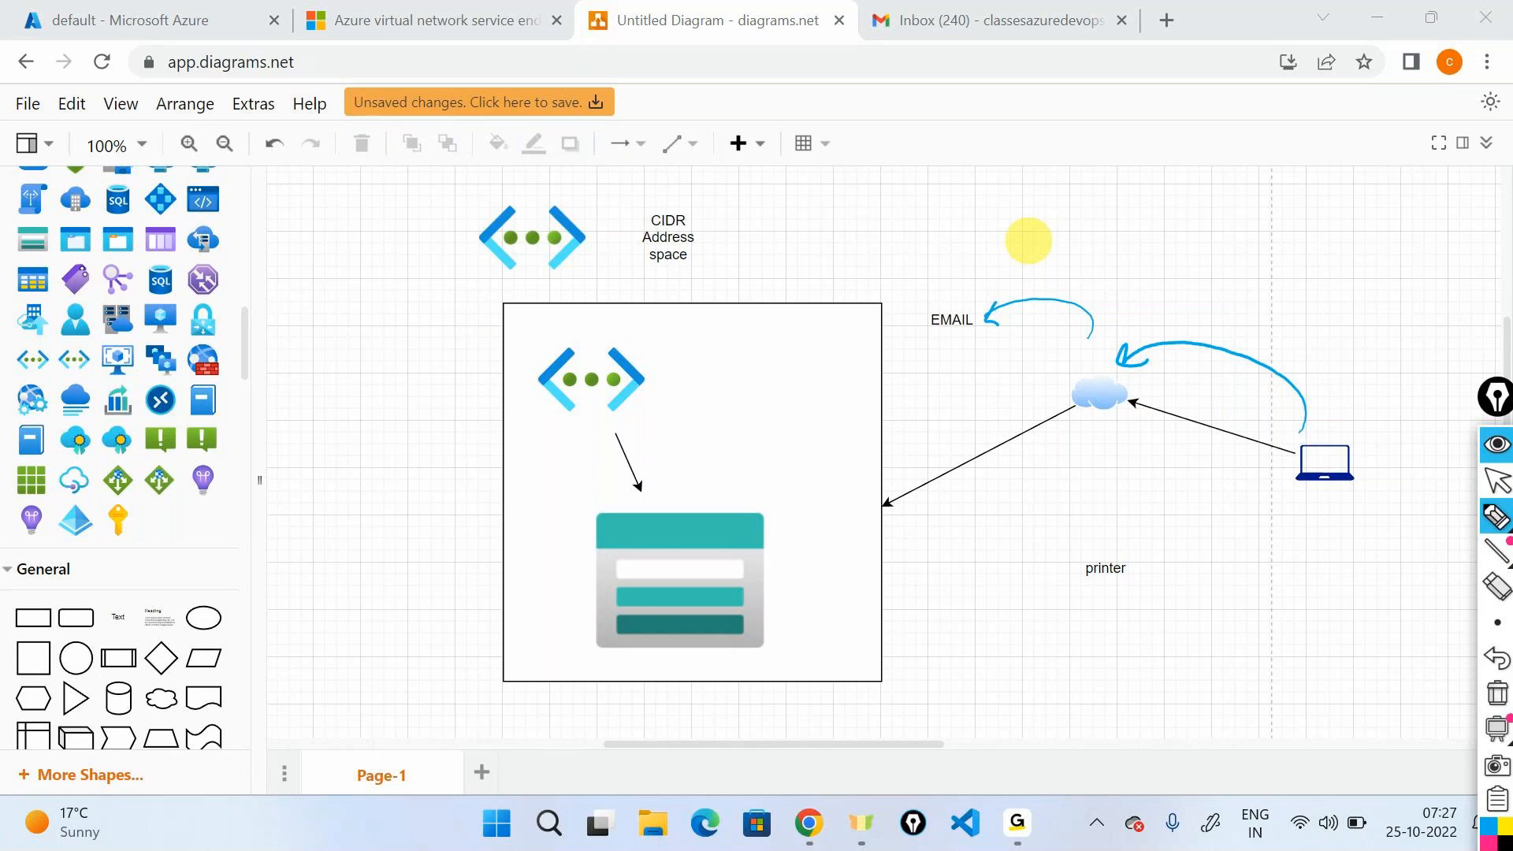
left_click(1496, 693)
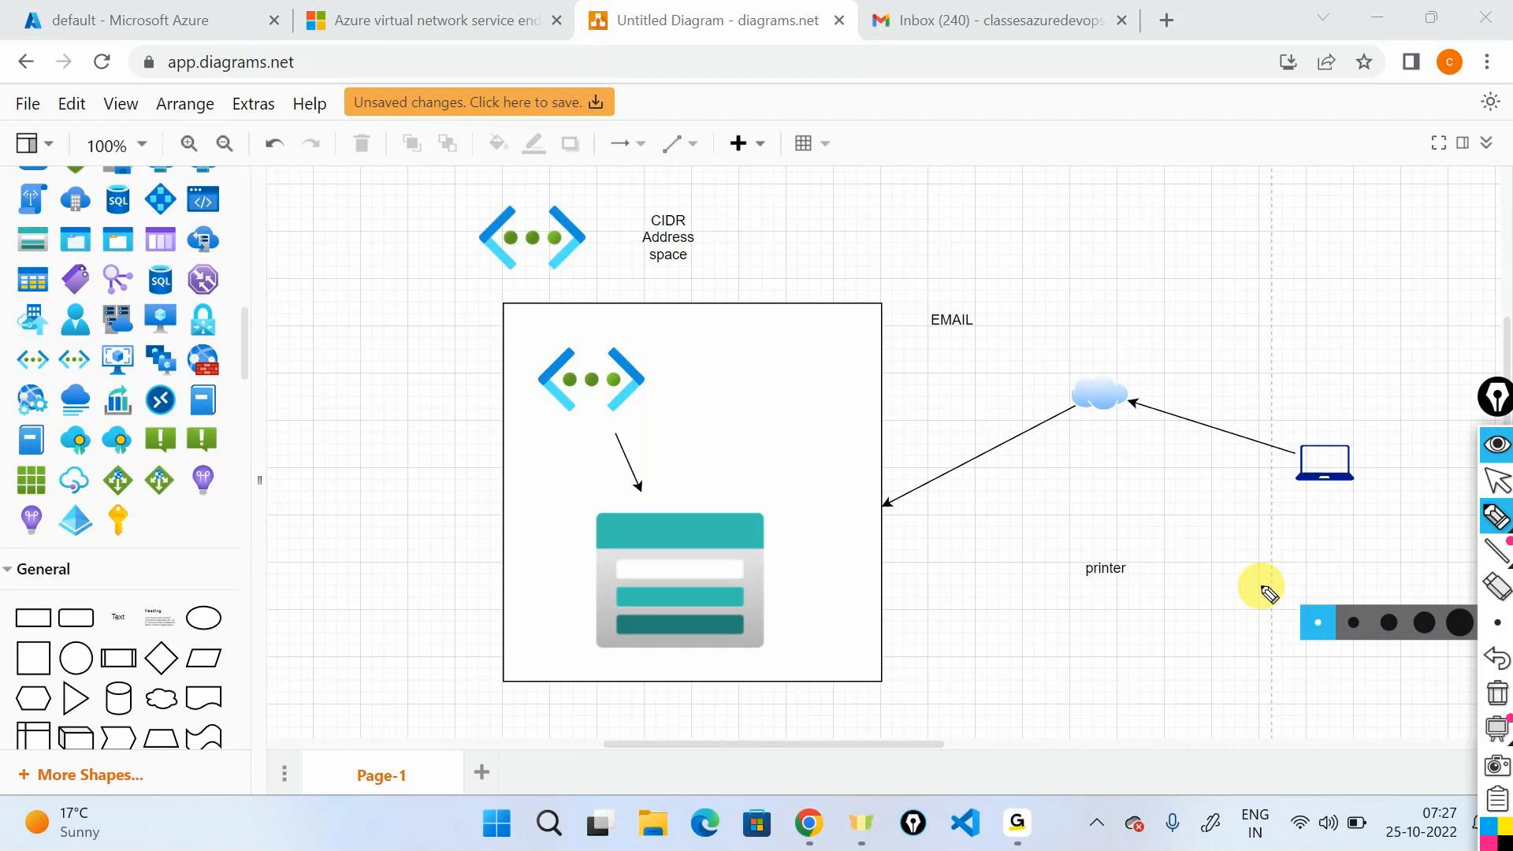
- Draw blue pen arrows from laptop to cloud, toward "EMAIL", from cloud to network box, and from laptop to "printer"
left_click_drag(1293, 432, 1134, 386)
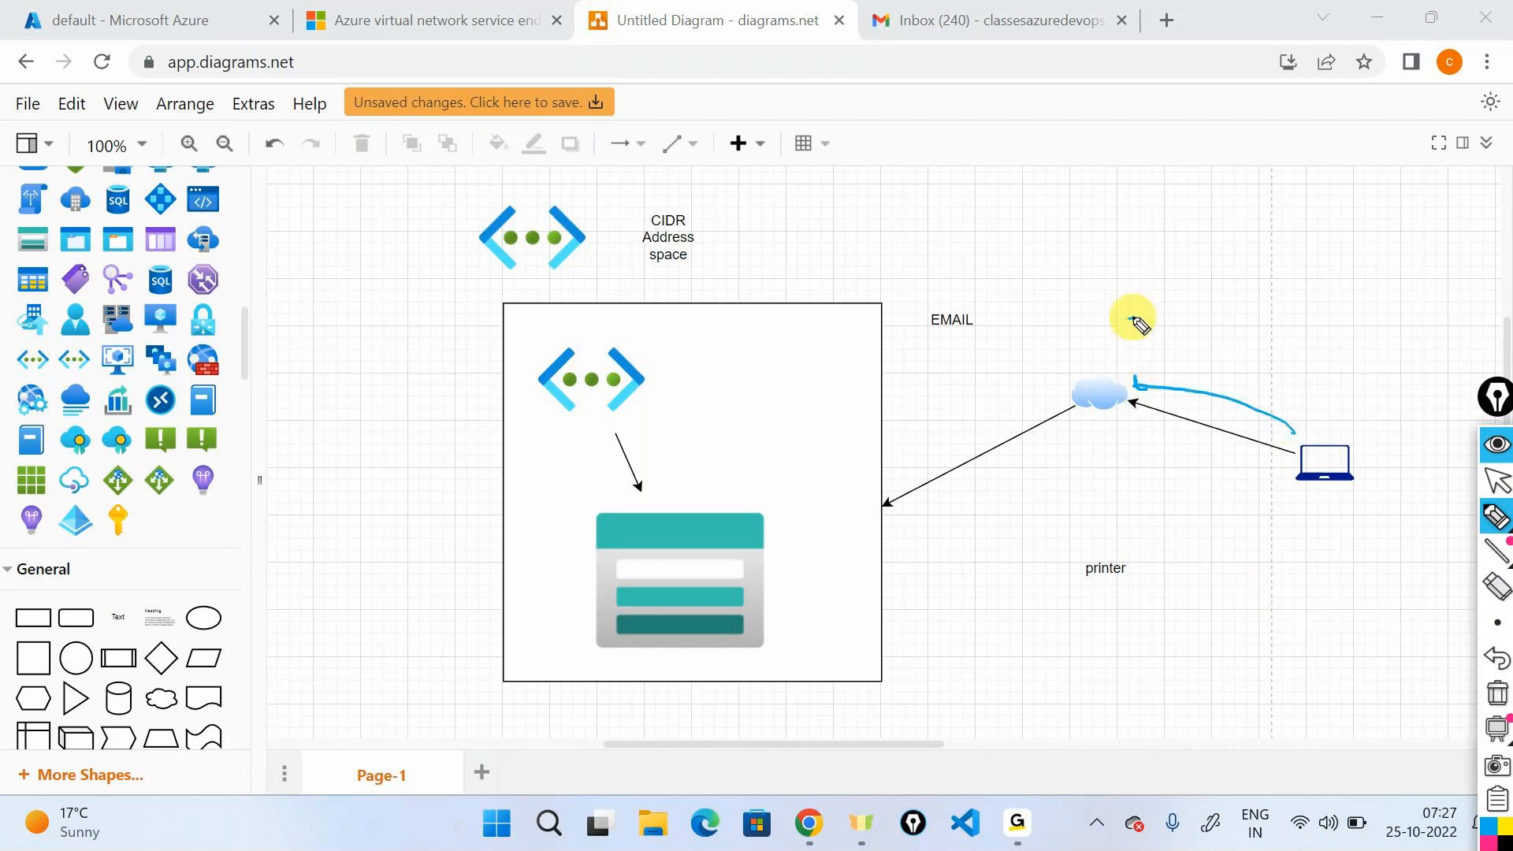
left_click_drag(1133, 317, 993, 336)
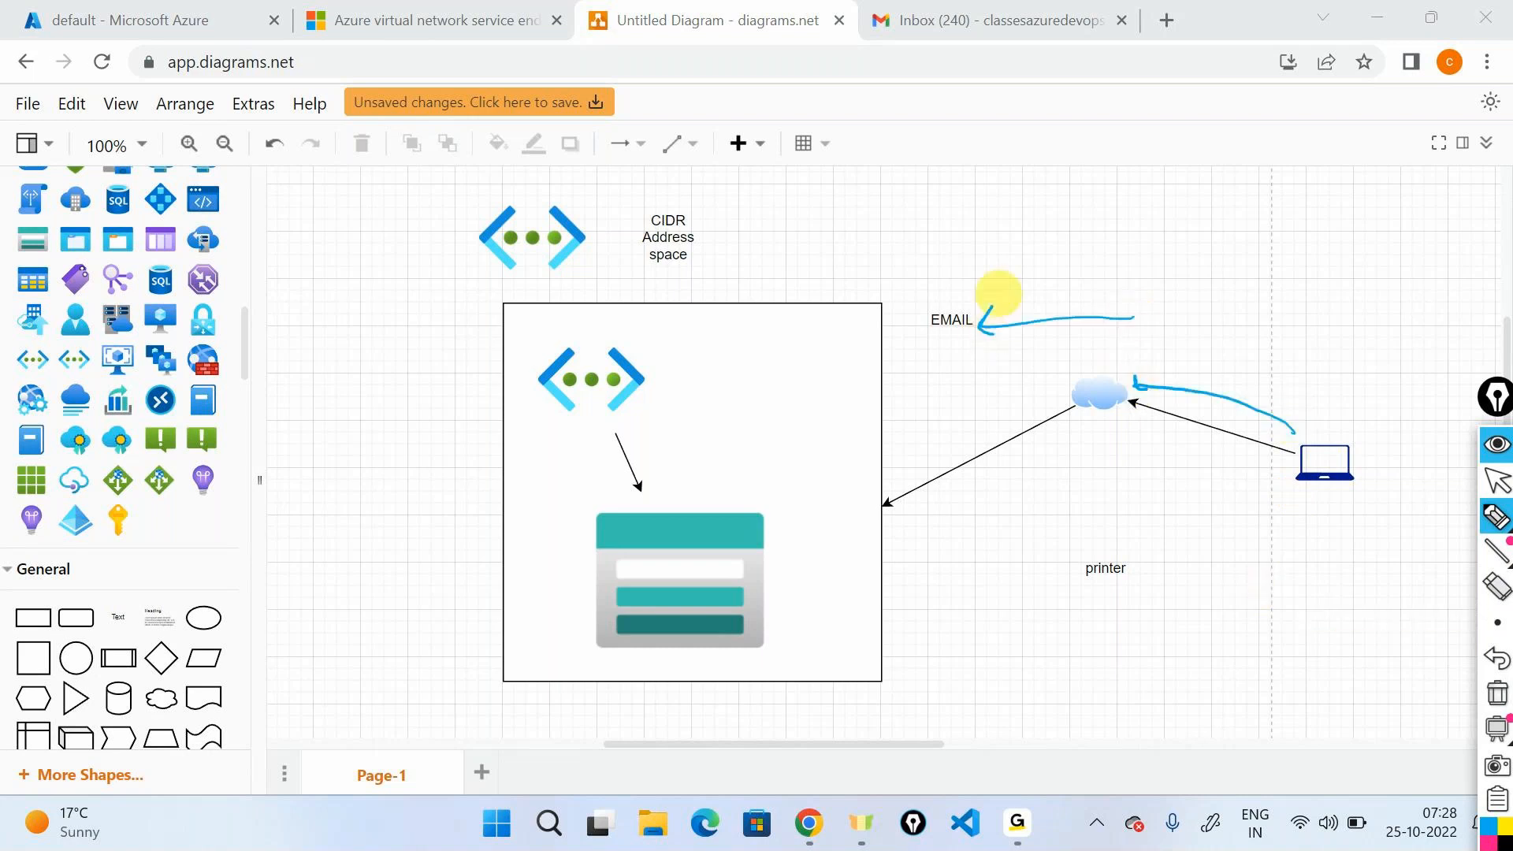
mouse_move(1077, 373)
left_mouse_down()
mouse_move(873, 470)
mouse_move(912, 469)
left_mouse_up()
mouse_move(1305, 491)
left_mouse_down()
mouse_move(1249, 516)
mouse_move(1181, 583)
left_mouse_up()
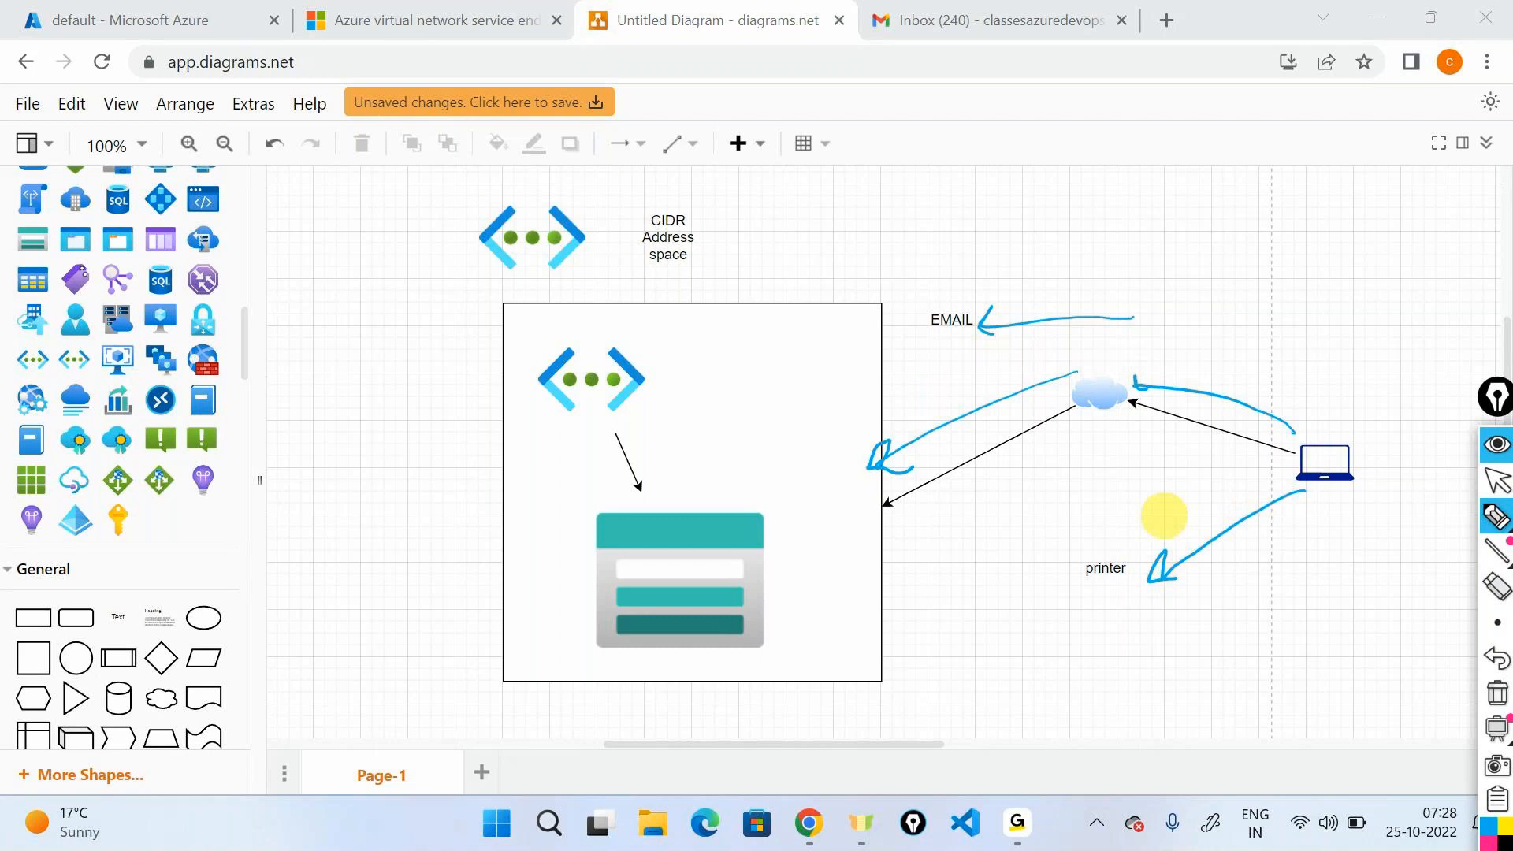
- Handwrite "data" above the EMAIL arrow and an underlined "Public Internet" above the cloud in blue pen
mouse_move(1056, 297)
left_mouse_down()
mouse_move(1111, 306)
mouse_move(1151, 281)
left_mouse_up()
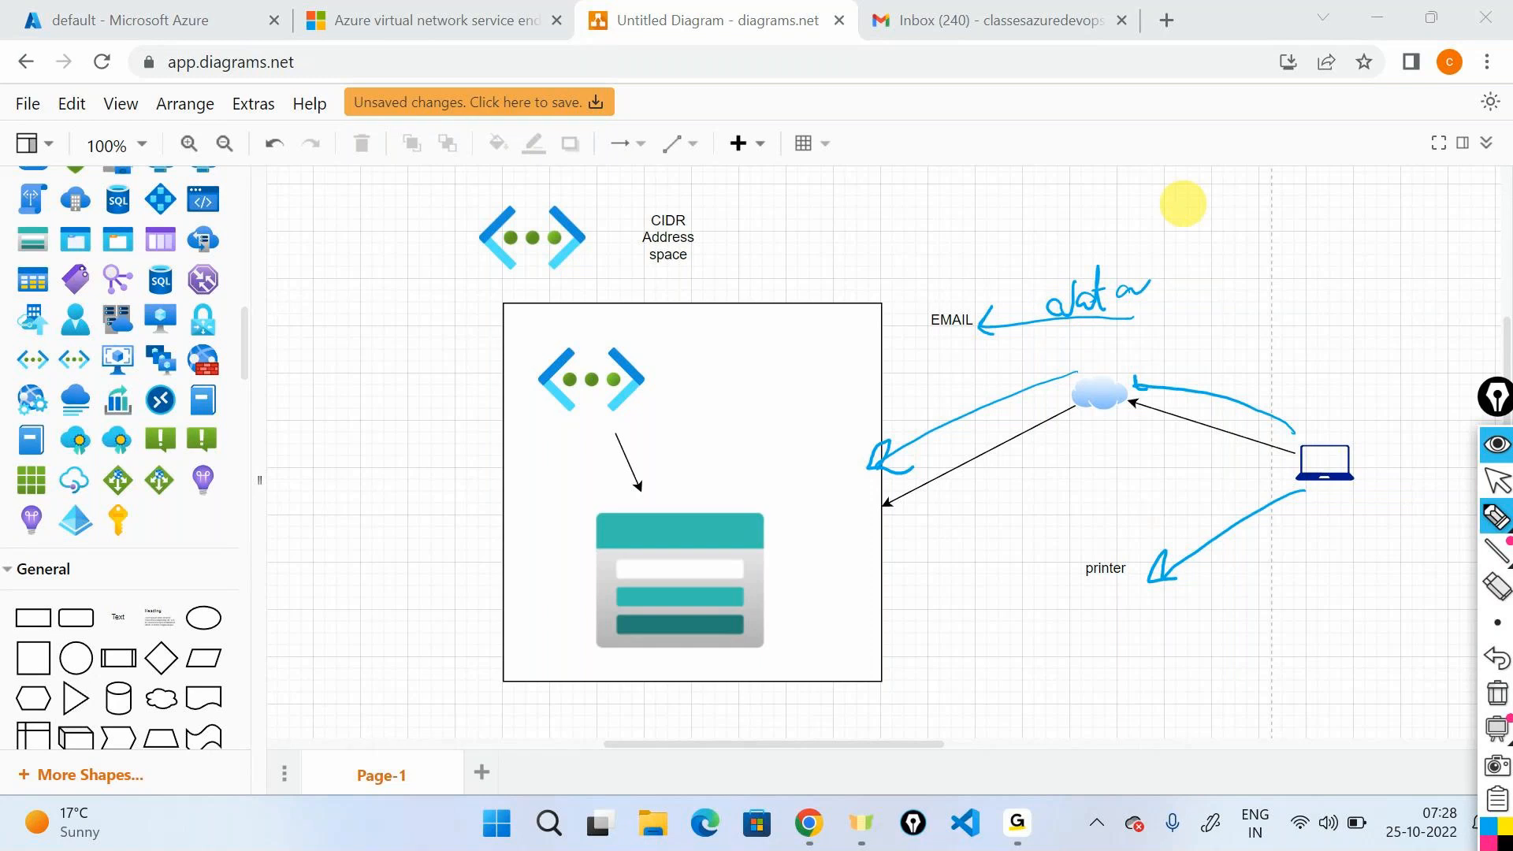
left_click_drag(1083, 199, 1087, 238)
mouse_move(1073, 208)
left_mouse_down()
mouse_move(1112, 197)
mouse_move(1092, 228)
left_mouse_up()
mouse_move(1125, 206)
left_mouse_down()
mouse_move(1154, 192)
mouse_move(1165, 224)
mouse_move(1184, 215)
left_mouse_up()
left_click_drag(1194, 203, 1200, 217)
left_click_drag(1229, 197, 1234, 209)
mouse_move(1290, 179)
left_mouse_down()
mouse_move(1293, 206)
mouse_move(1401, 188)
left_mouse_up()
left_click_drag(1415, 186, 1448, 160)
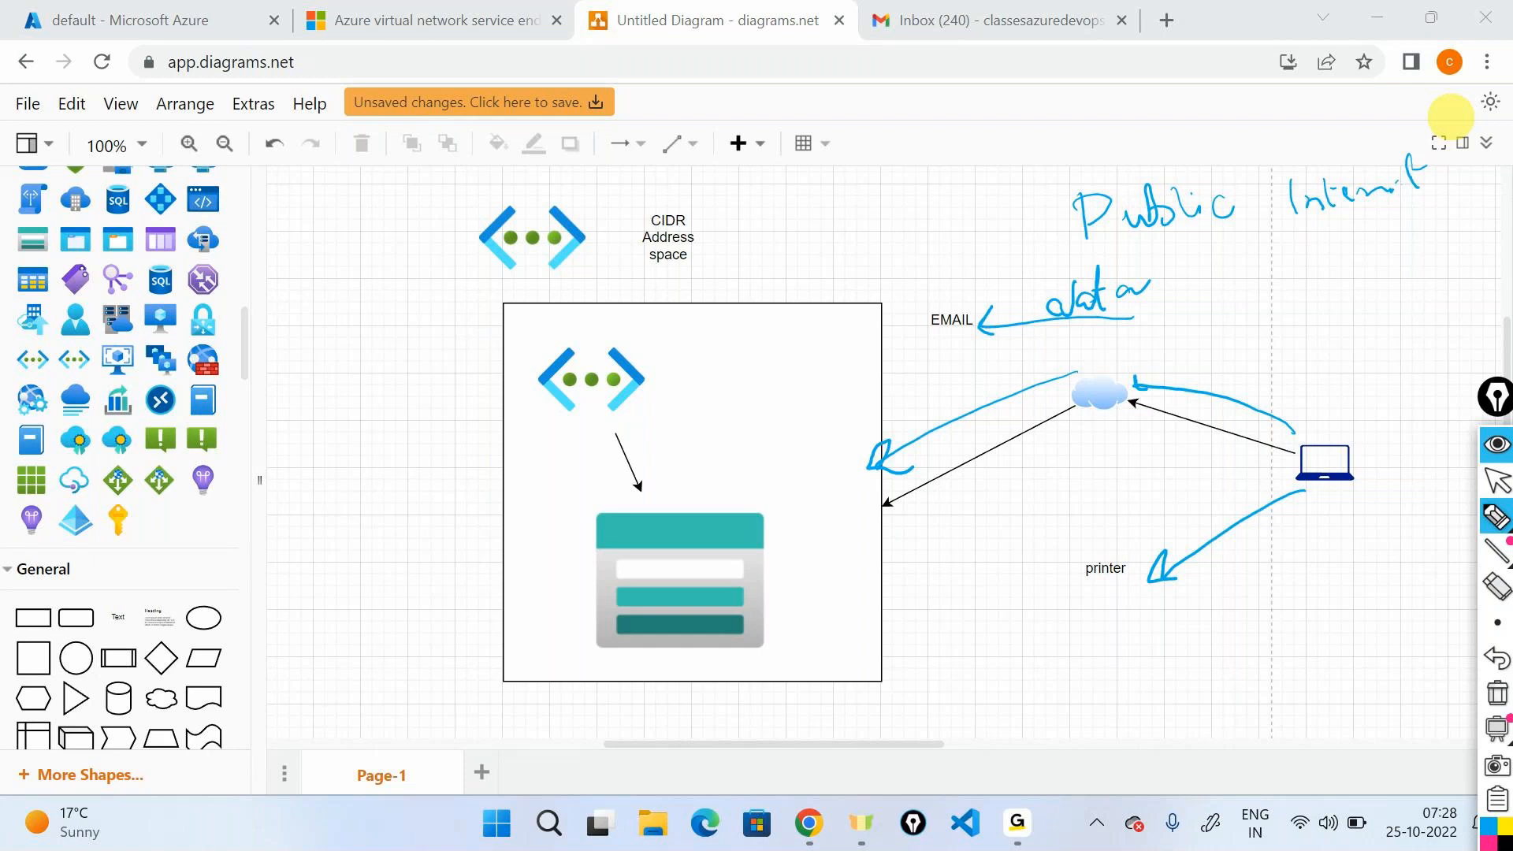
left_click_drag(1085, 247, 1426, 223)
- Circle the cloud, bound the traffic area with lines above and below, write an underlined "hacked", and clear all pen annotations
mouse_move(1107, 364)
left_mouse_down()
mouse_move(1080, 422)
mouse_move(1042, 362)
left_mouse_up()
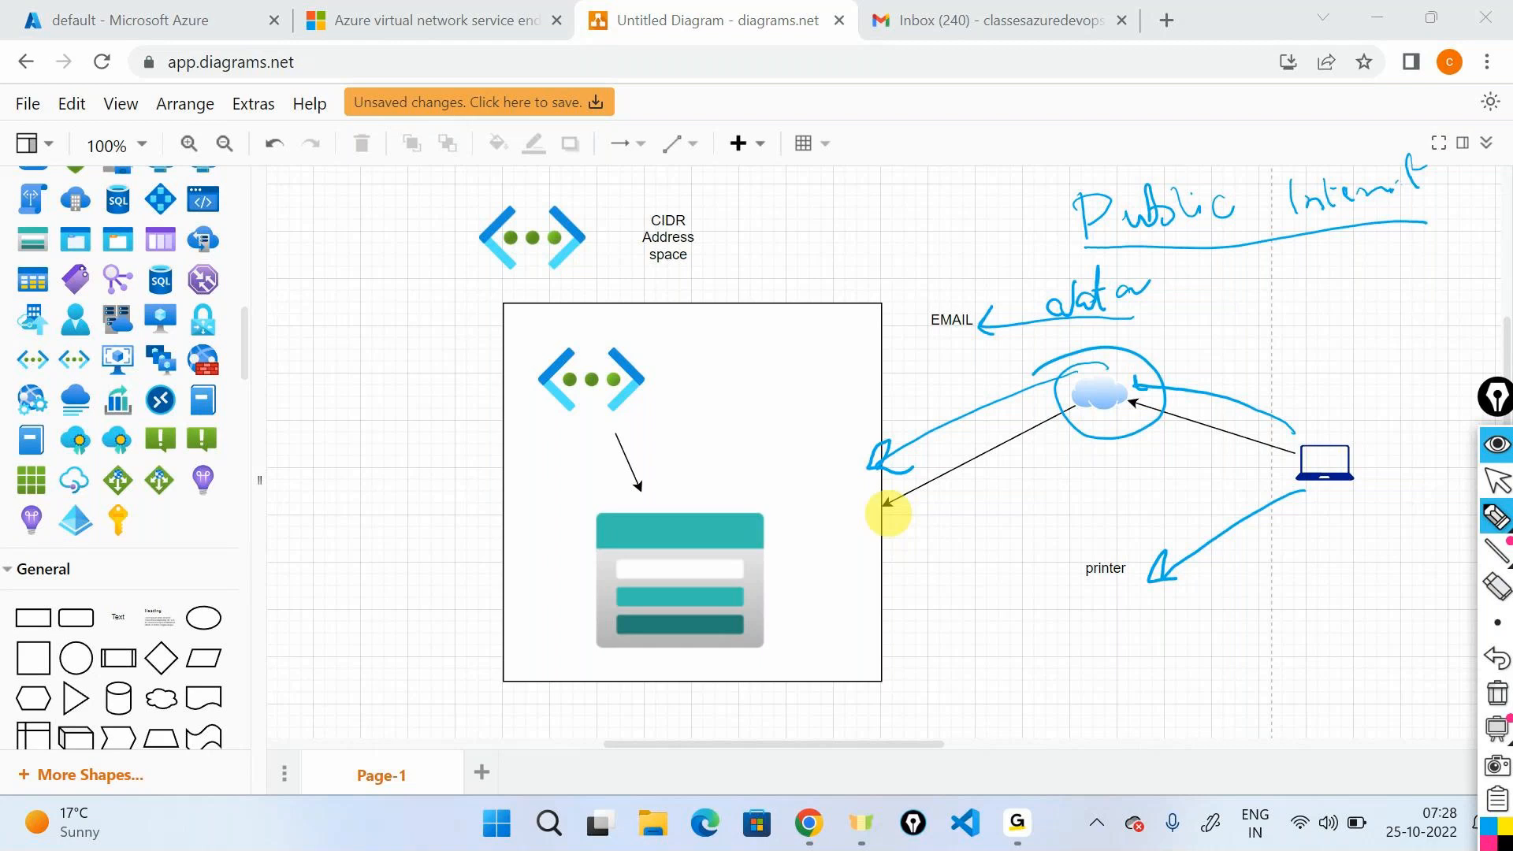
left_click_drag(882, 274, 1430, 289)
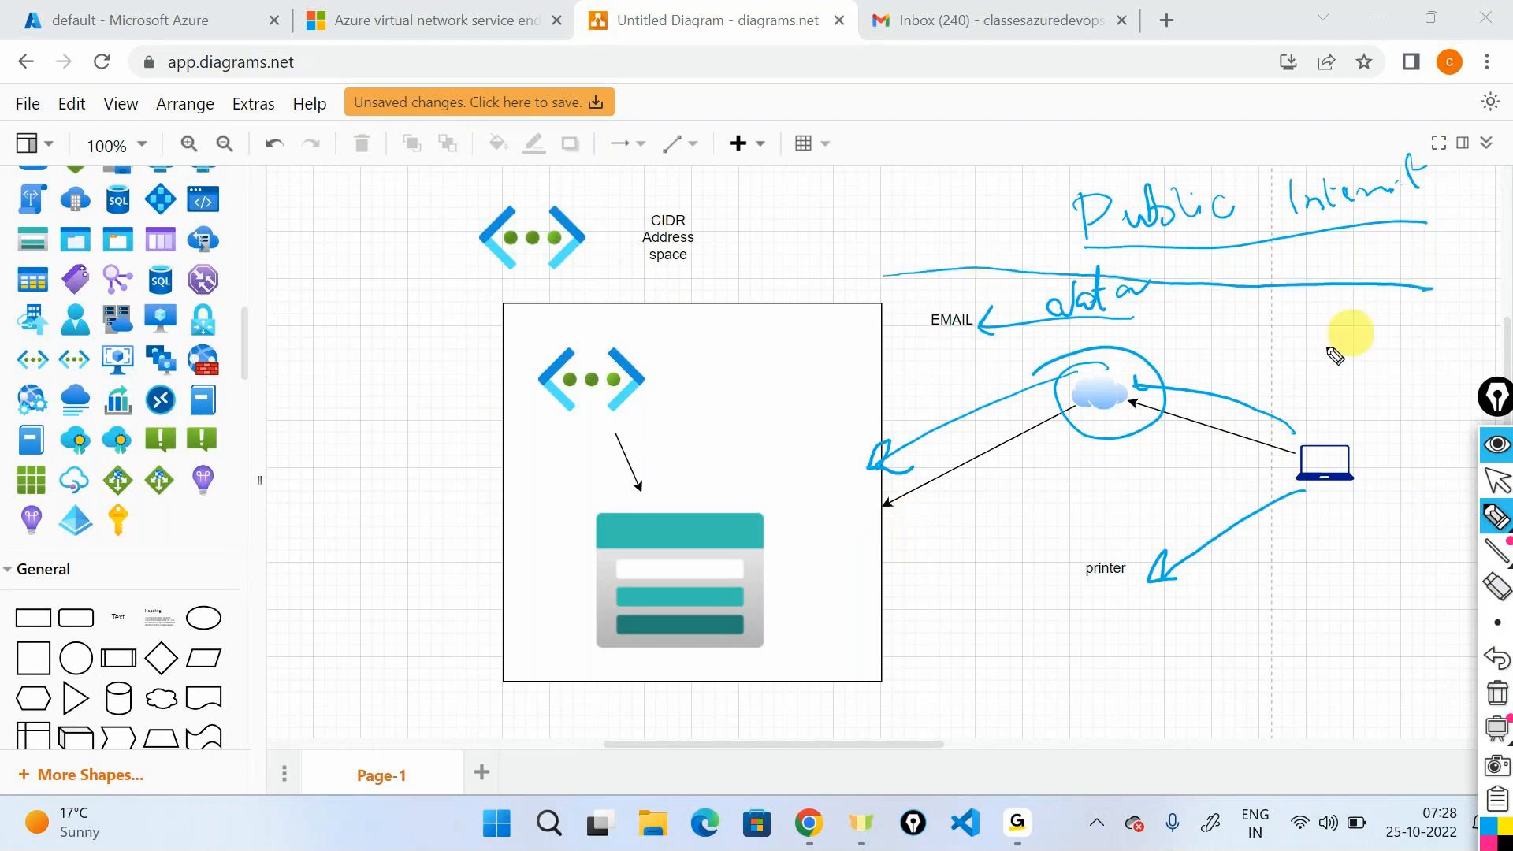
left_click_drag(931, 646, 1381, 652)
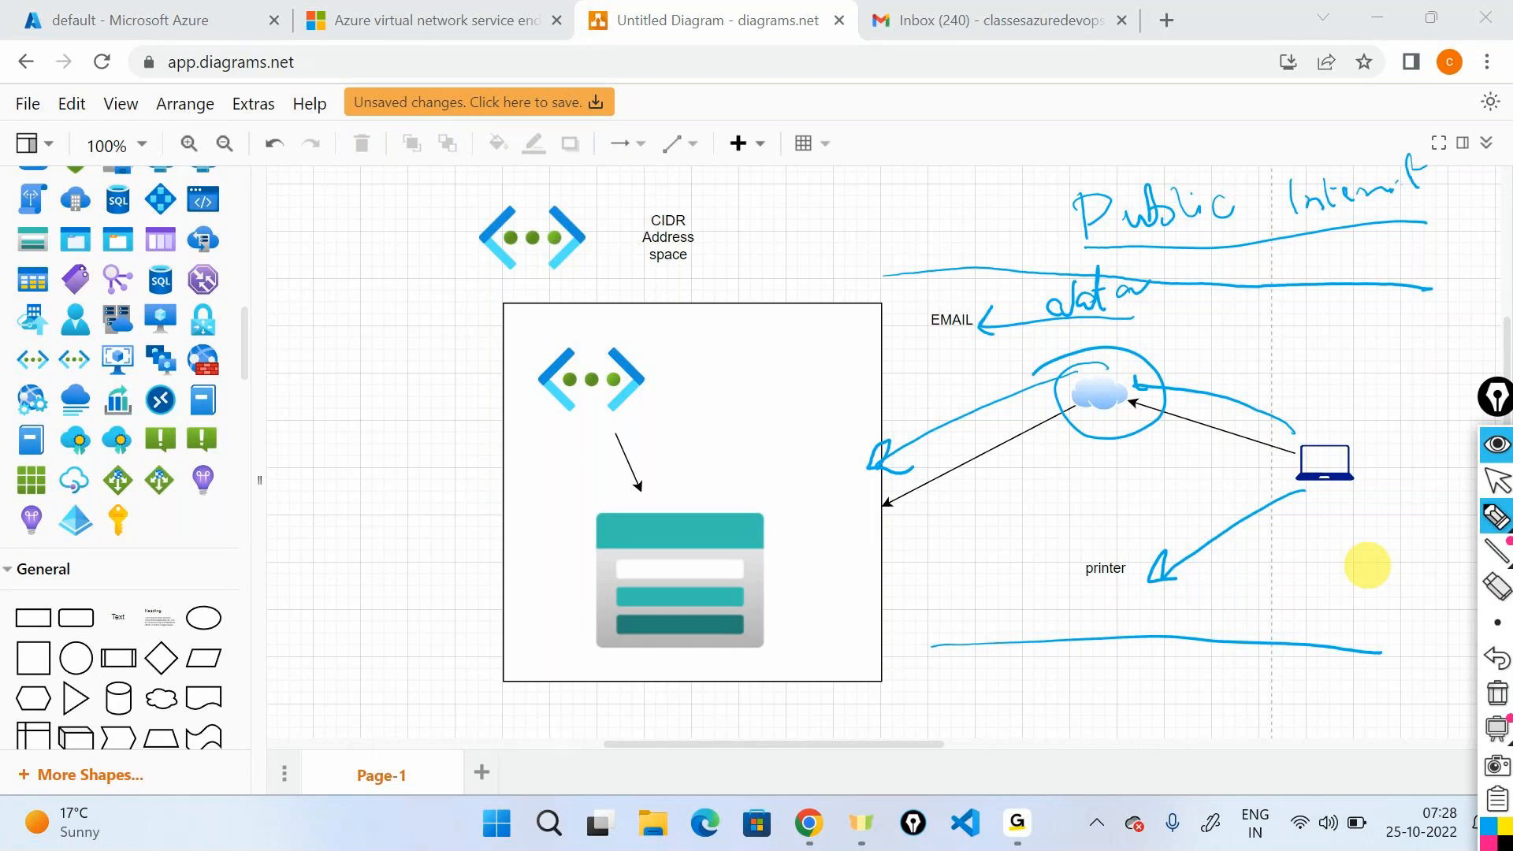
mouse_move(1106, 688)
left_mouse_down()
mouse_move(1108, 674)
mouse_move(1183, 711)
mouse_move(1195, 695)
mouse_move(1229, 703)
left_mouse_up()
left_click_drag(1098, 721, 1241, 715)
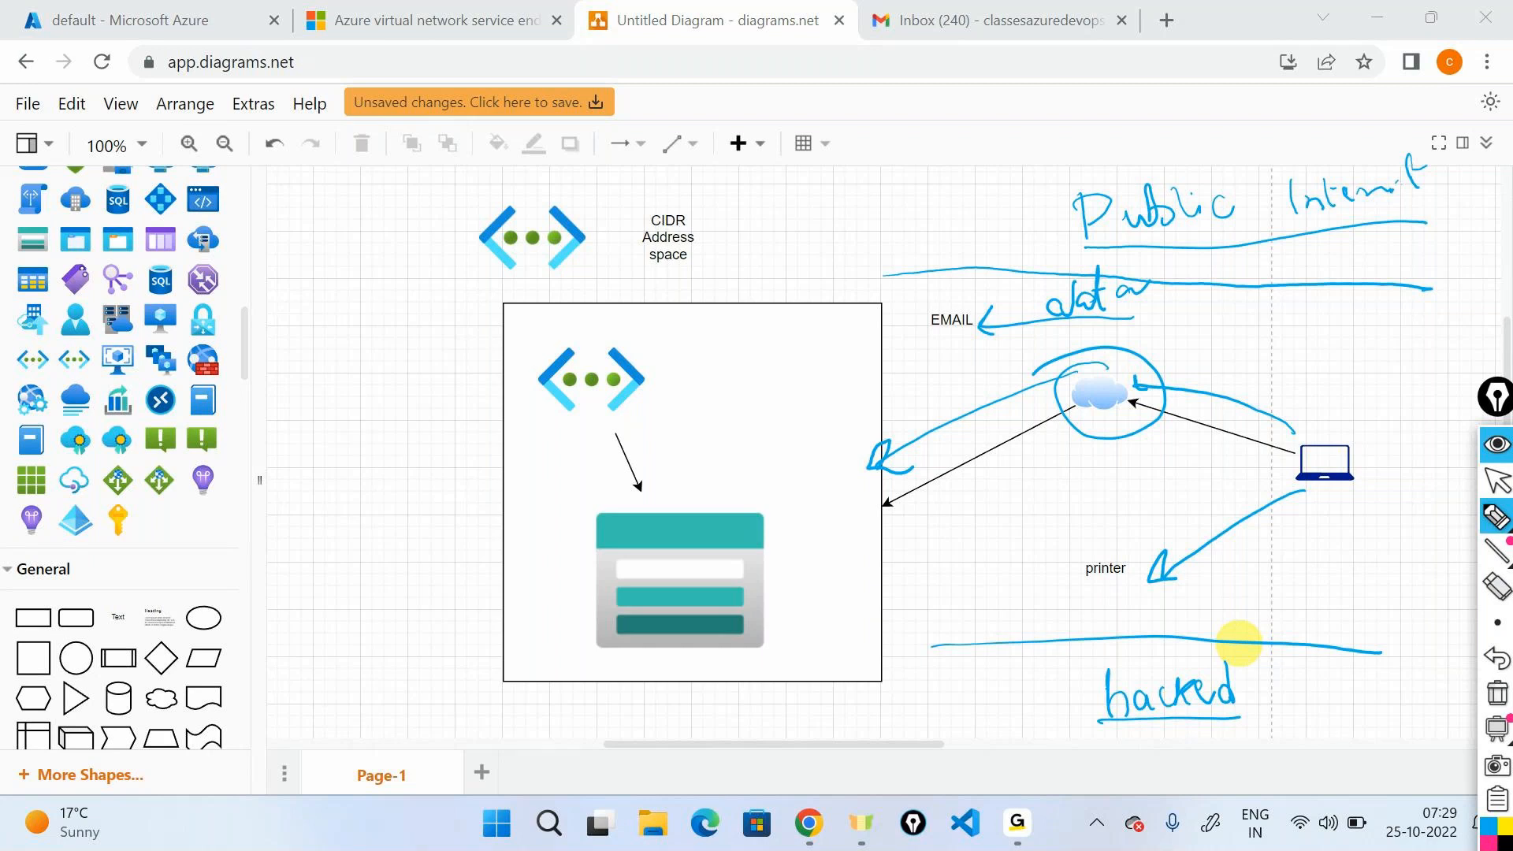
left_click(1495, 694)
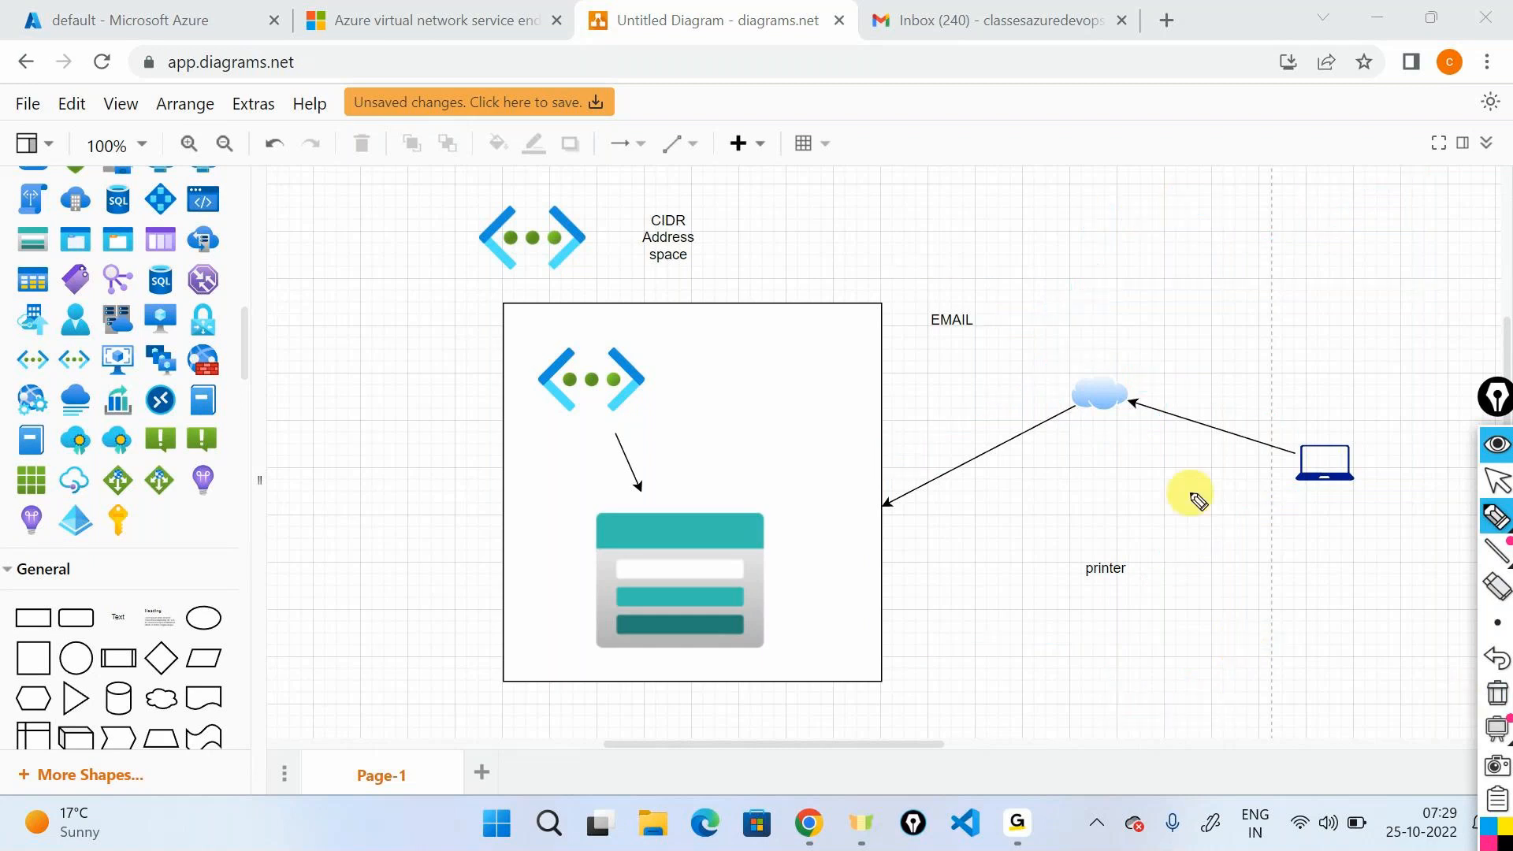
- Circle "printer", "EMAIL" and the storage account in pen, box the cloud, and add short arrows toward "EMAIL" and "printer"
left_click_drag(1085, 537, 1088, 541)
mouse_move(941, 281)
left_mouse_down()
mouse_move(992, 328)
mouse_move(882, 293)
left_mouse_up()
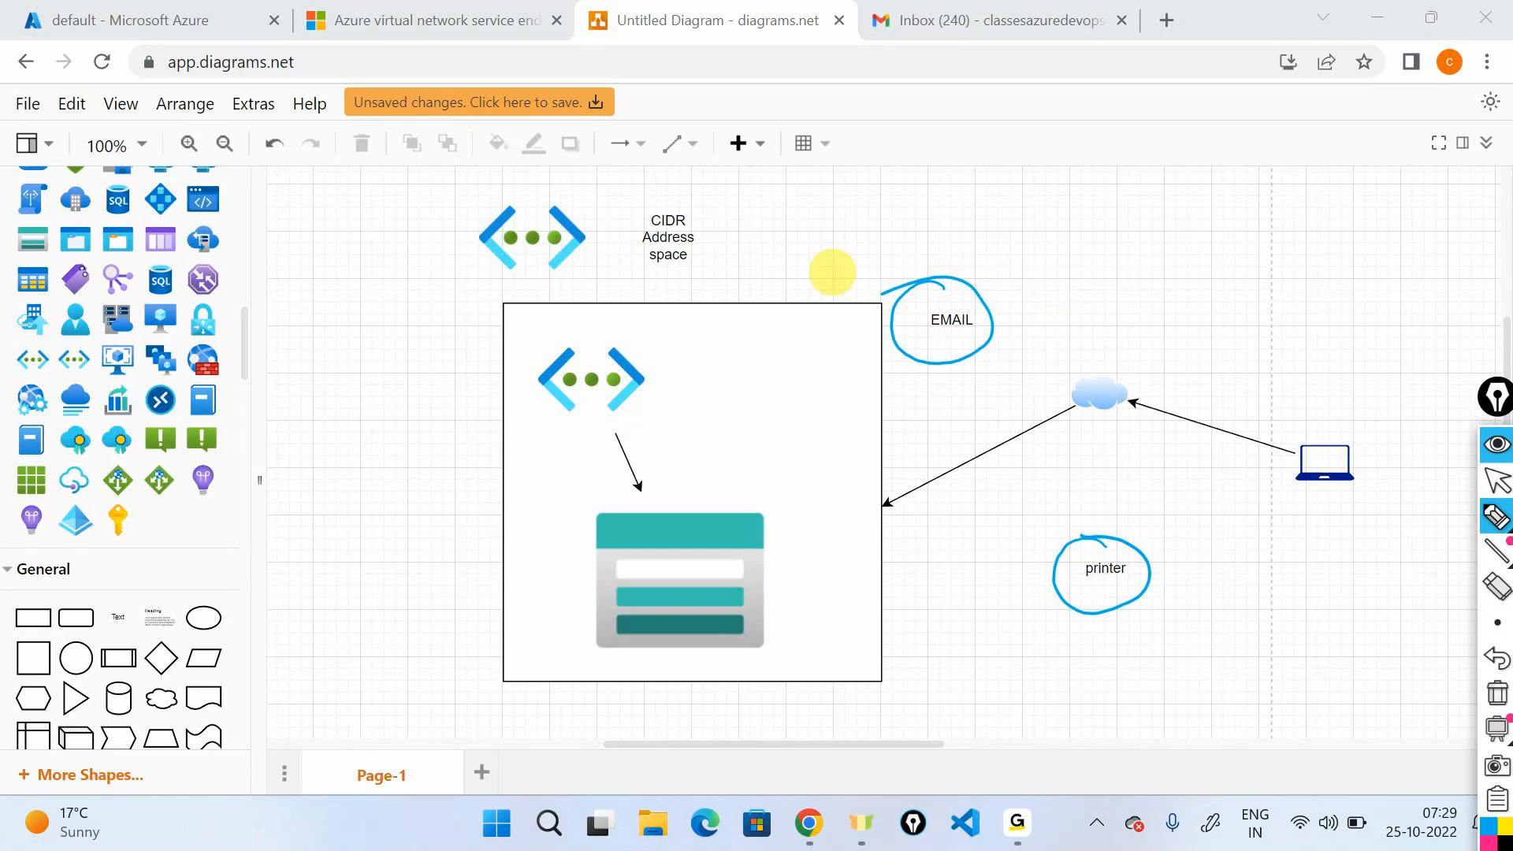
left_click_drag(720, 474, 780, 442)
mouse_move(1051, 426)
left_mouse_down()
mouse_move(1070, 433)
mouse_move(1160, 378)
mouse_move(1043, 365)
mouse_move(1025, 439)
left_mouse_up()
left_click_drag(1097, 340, 999, 301)
left_click_drag(1166, 488, 1140, 520)
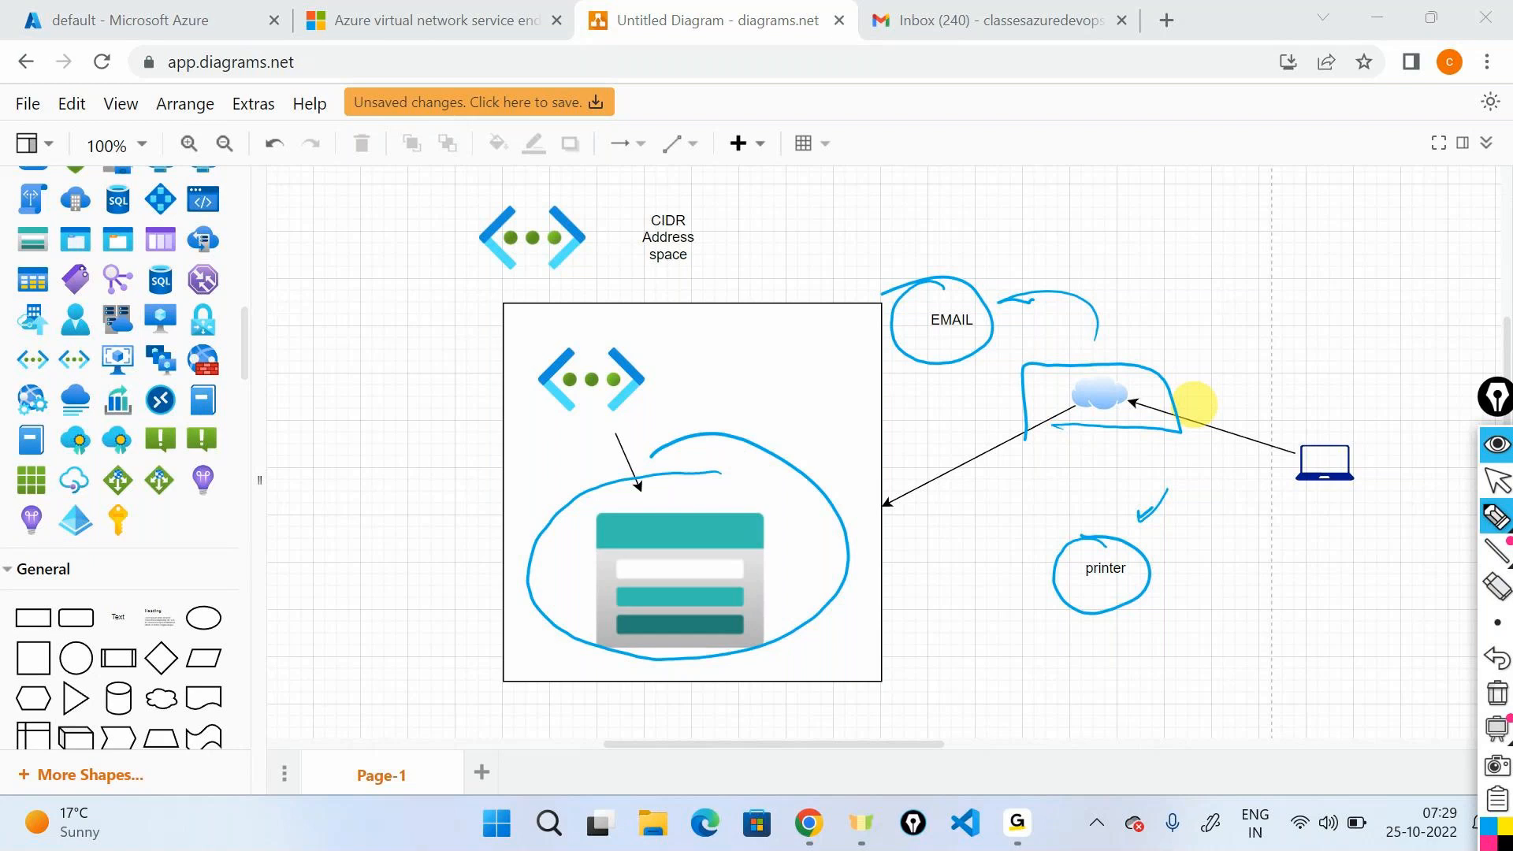
- Cross out the cloud and write a circled "Intranet" below "printer", then clear the annotations and collapse the pen tools
left_click_drag(1187, 329, 1051, 430)
left_click_drag(1060, 372, 1152, 447)
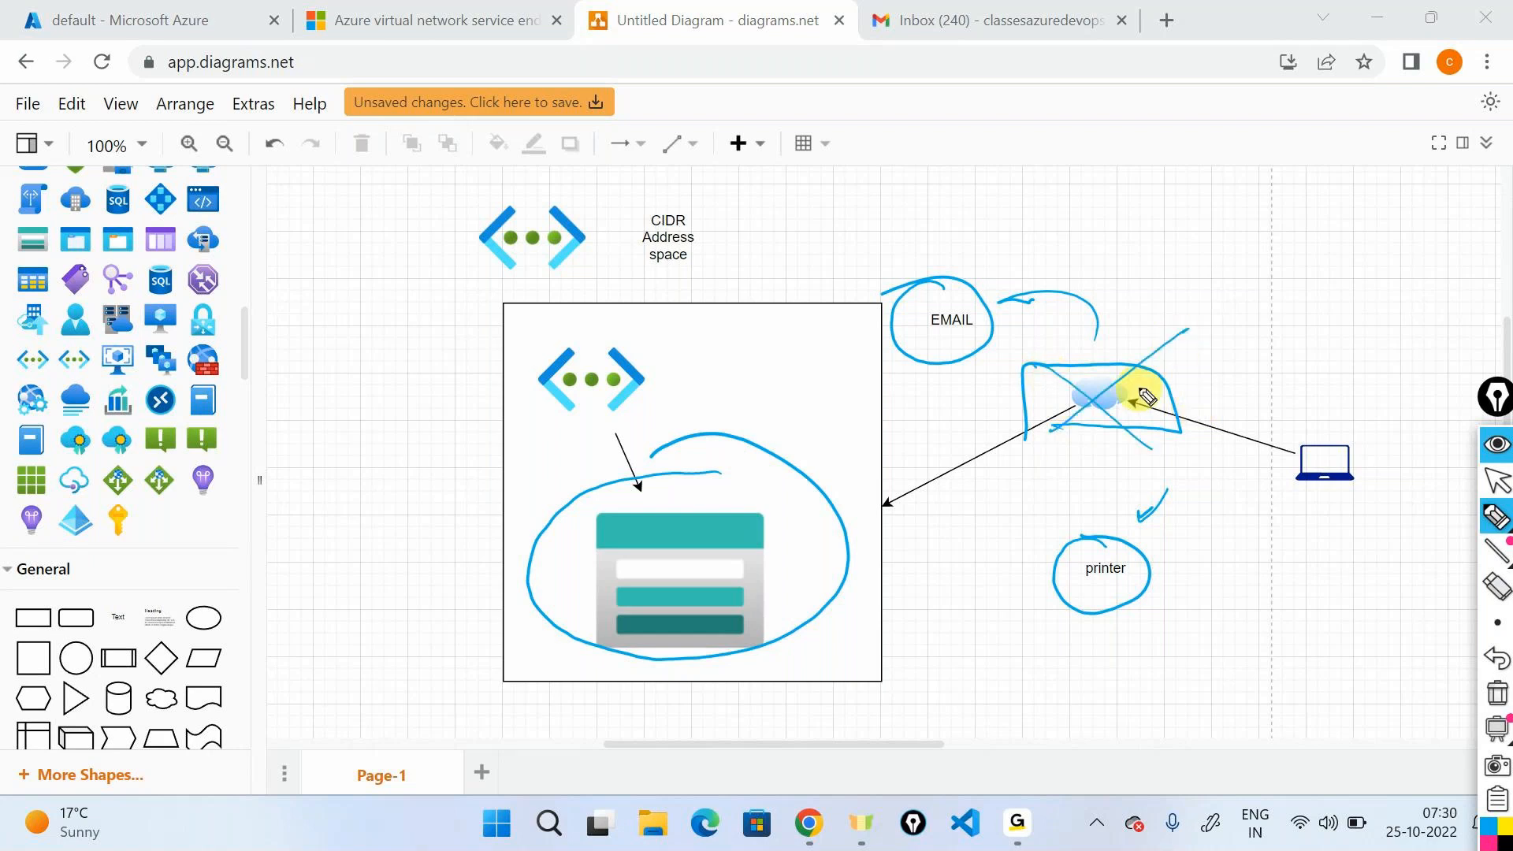
mouse_move(1082, 656)
left_mouse_down()
mouse_move(1083, 688)
mouse_move(1208, 659)
mouse_move(1229, 680)
mouse_move(1225, 655)
left_mouse_up()
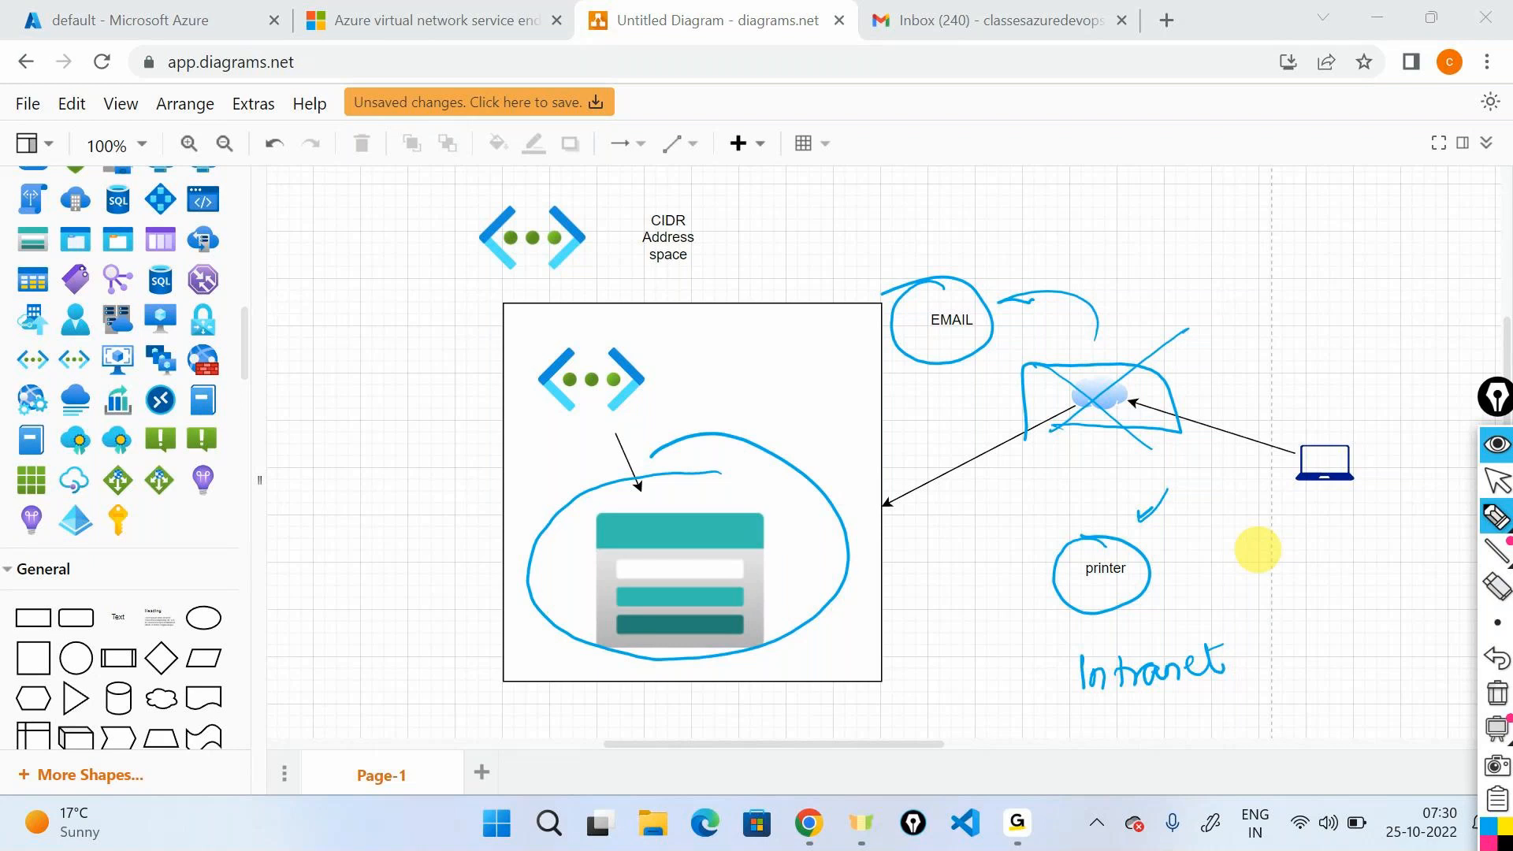
mouse_move(1134, 628)
left_mouse_down()
mouse_move(1080, 624)
mouse_move(1276, 693)
mouse_move(1138, 628)
left_mouse_up()
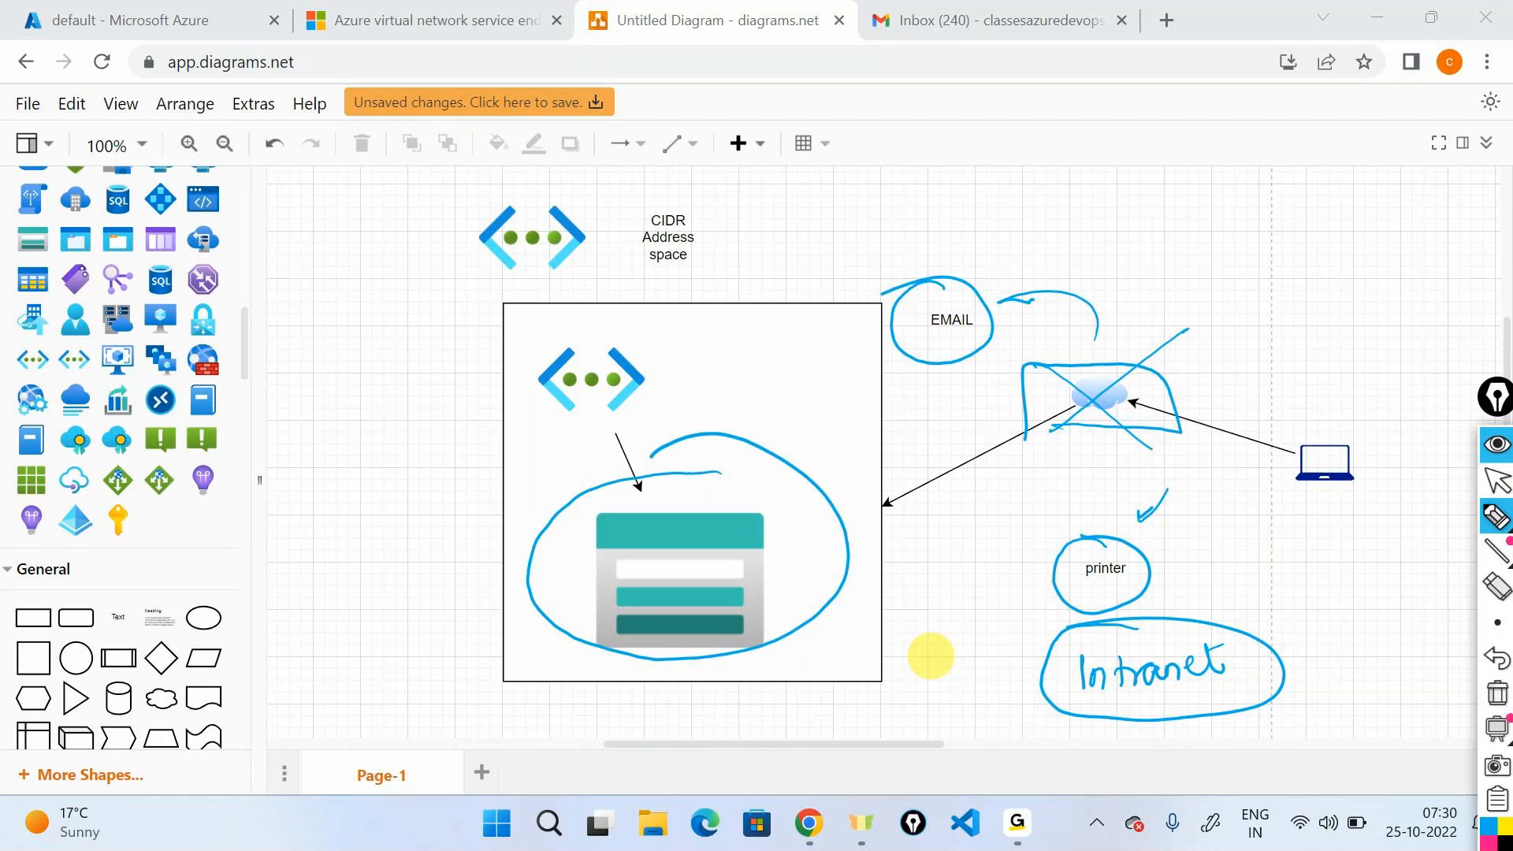
left_click(1496, 694)
left_click(1507, 470)
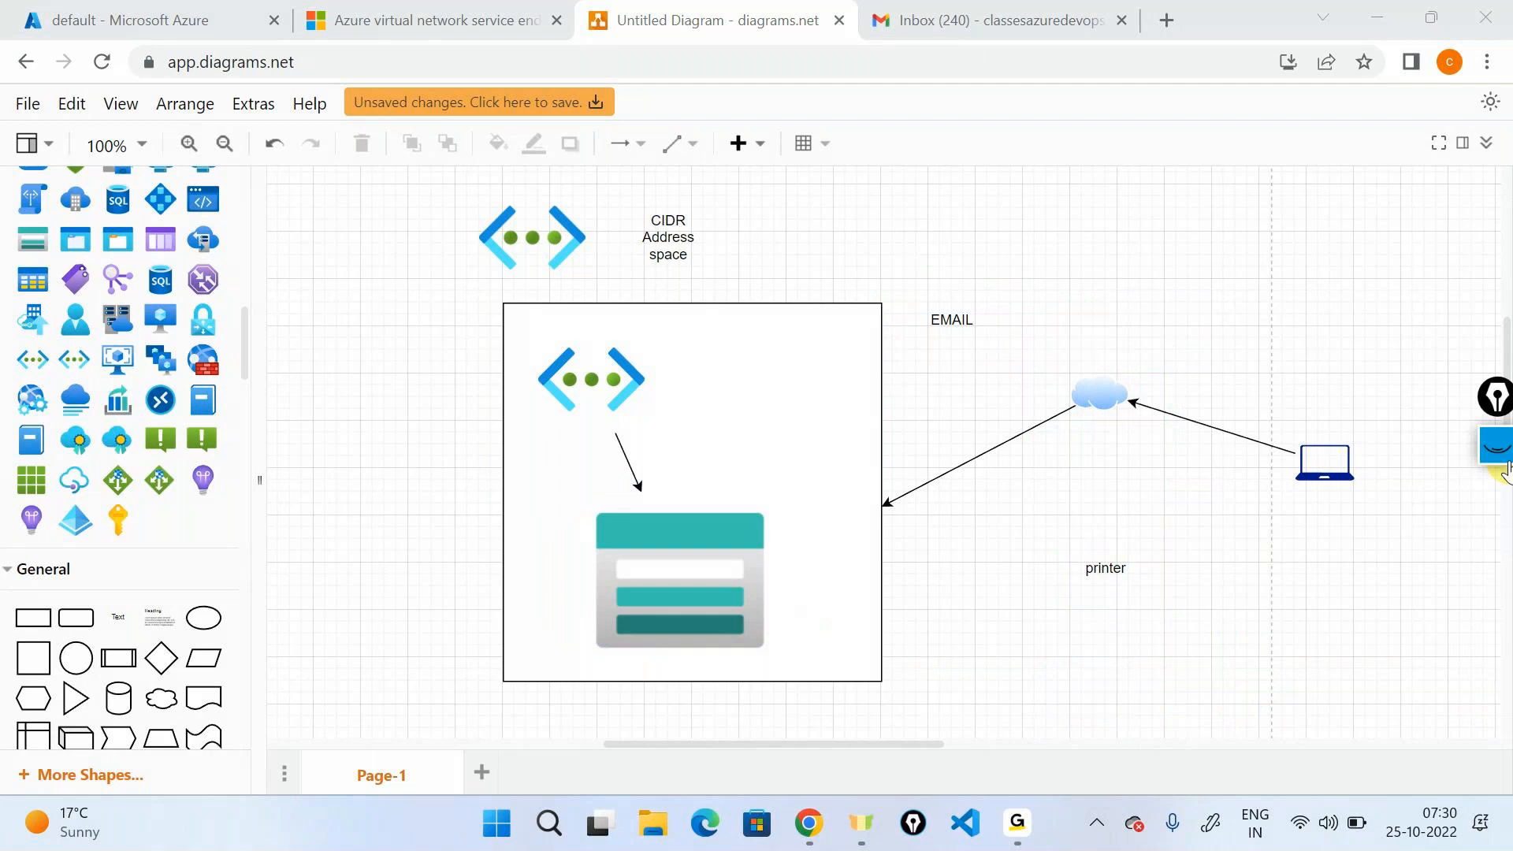
- Search Google for "azure infrastructure map" in a new browser tab and open the Azure global infrastructure experience site
left_click(1166, 20)
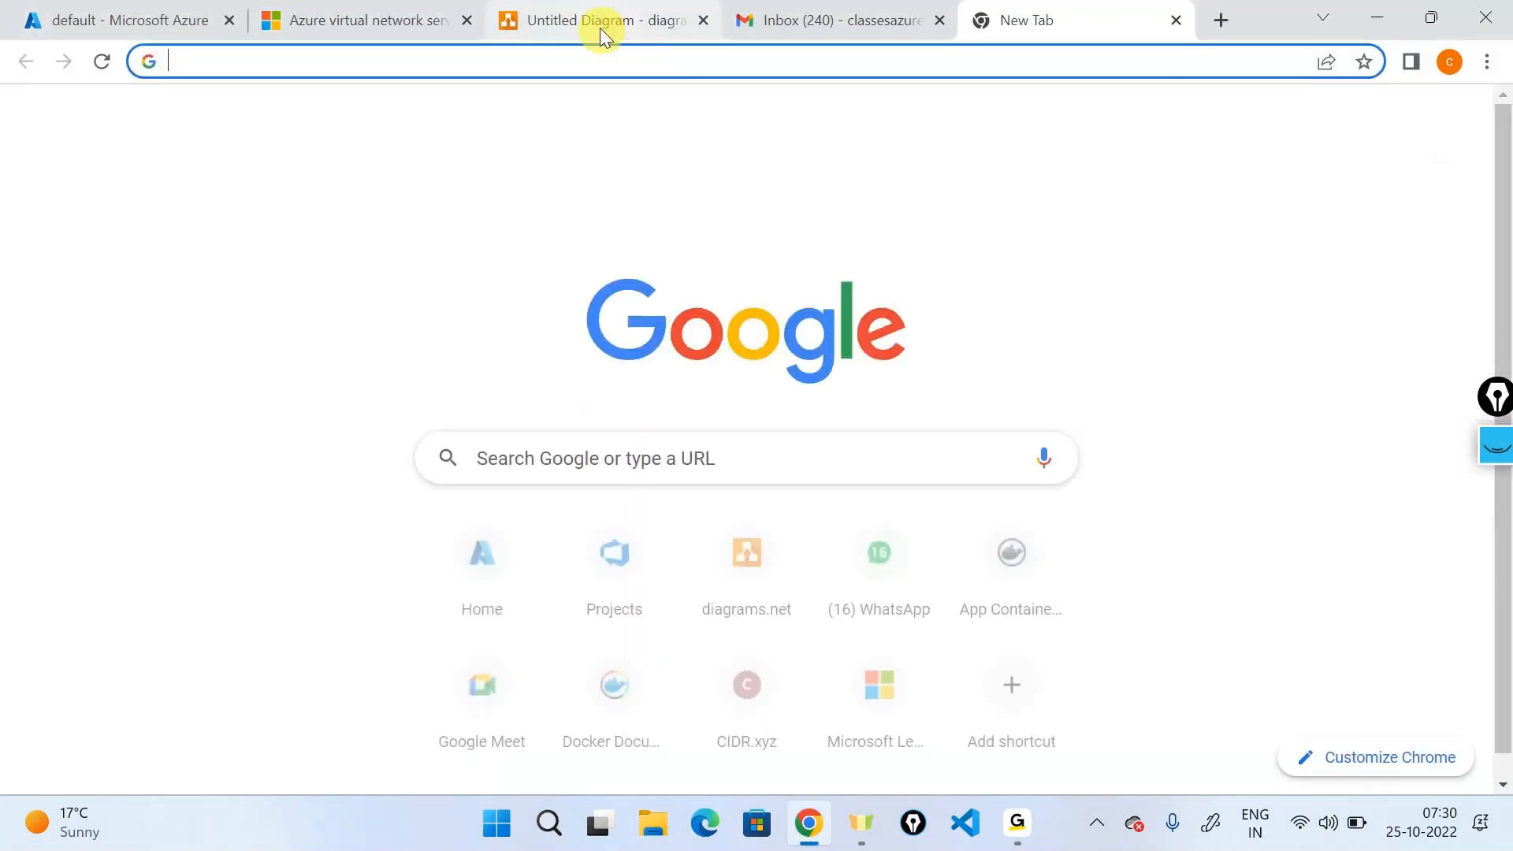
type("azur")
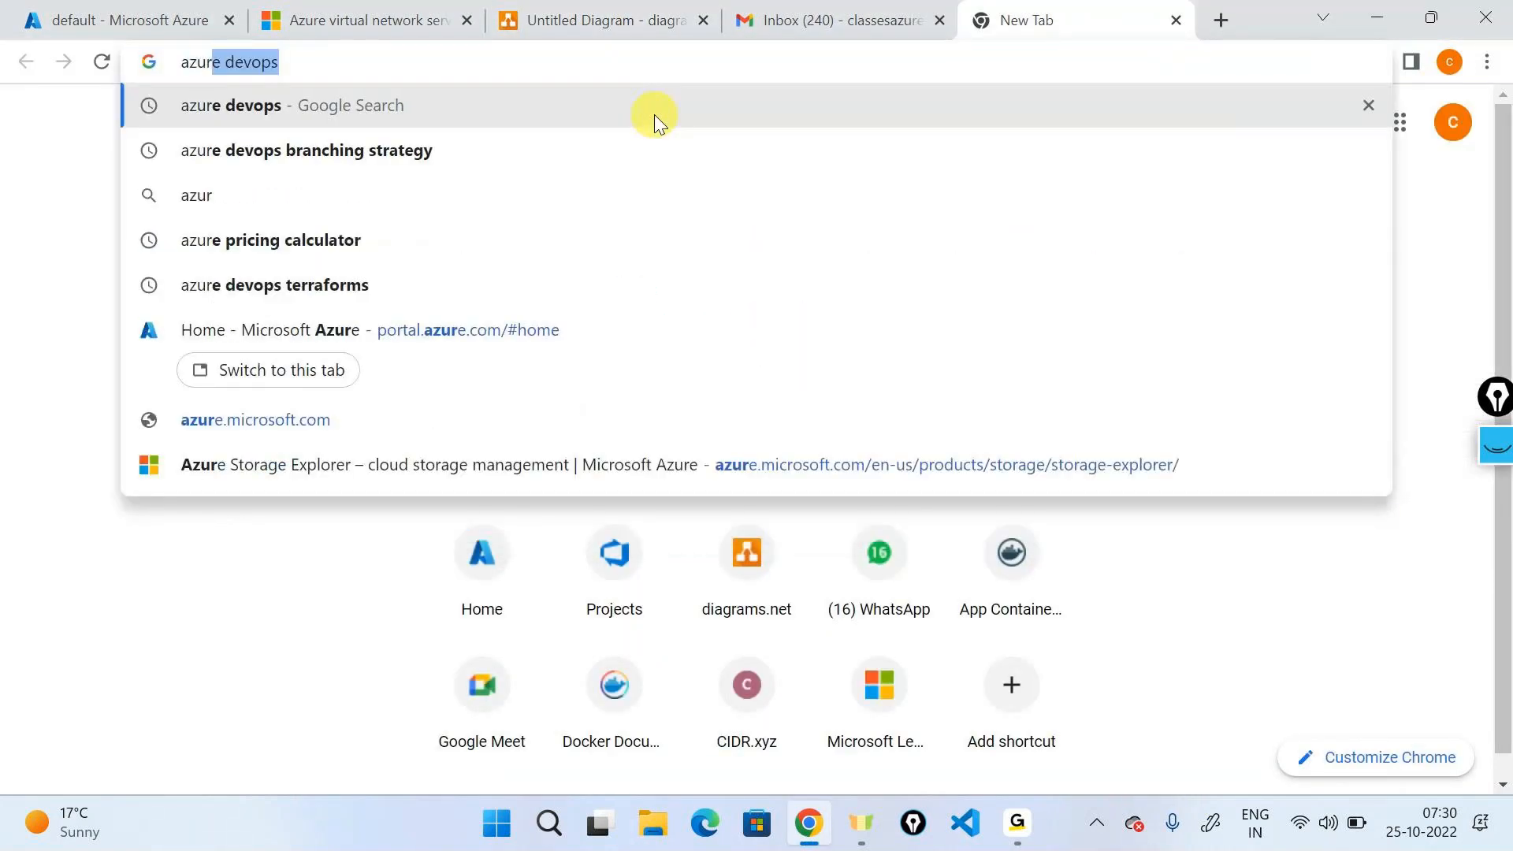
type("e in")
key("Down")
key("Return")
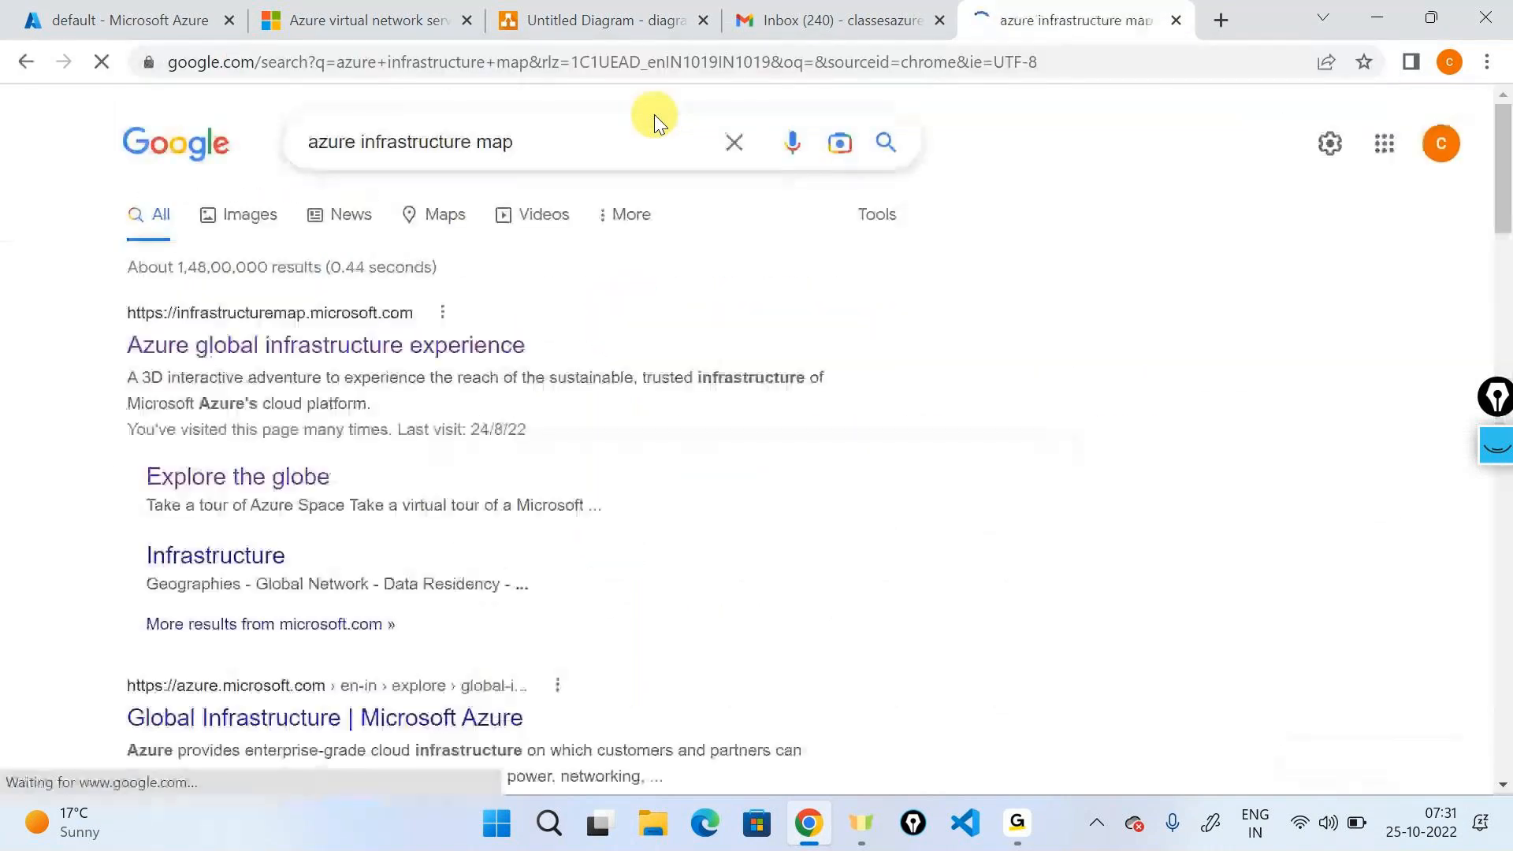
left_click(388, 343)
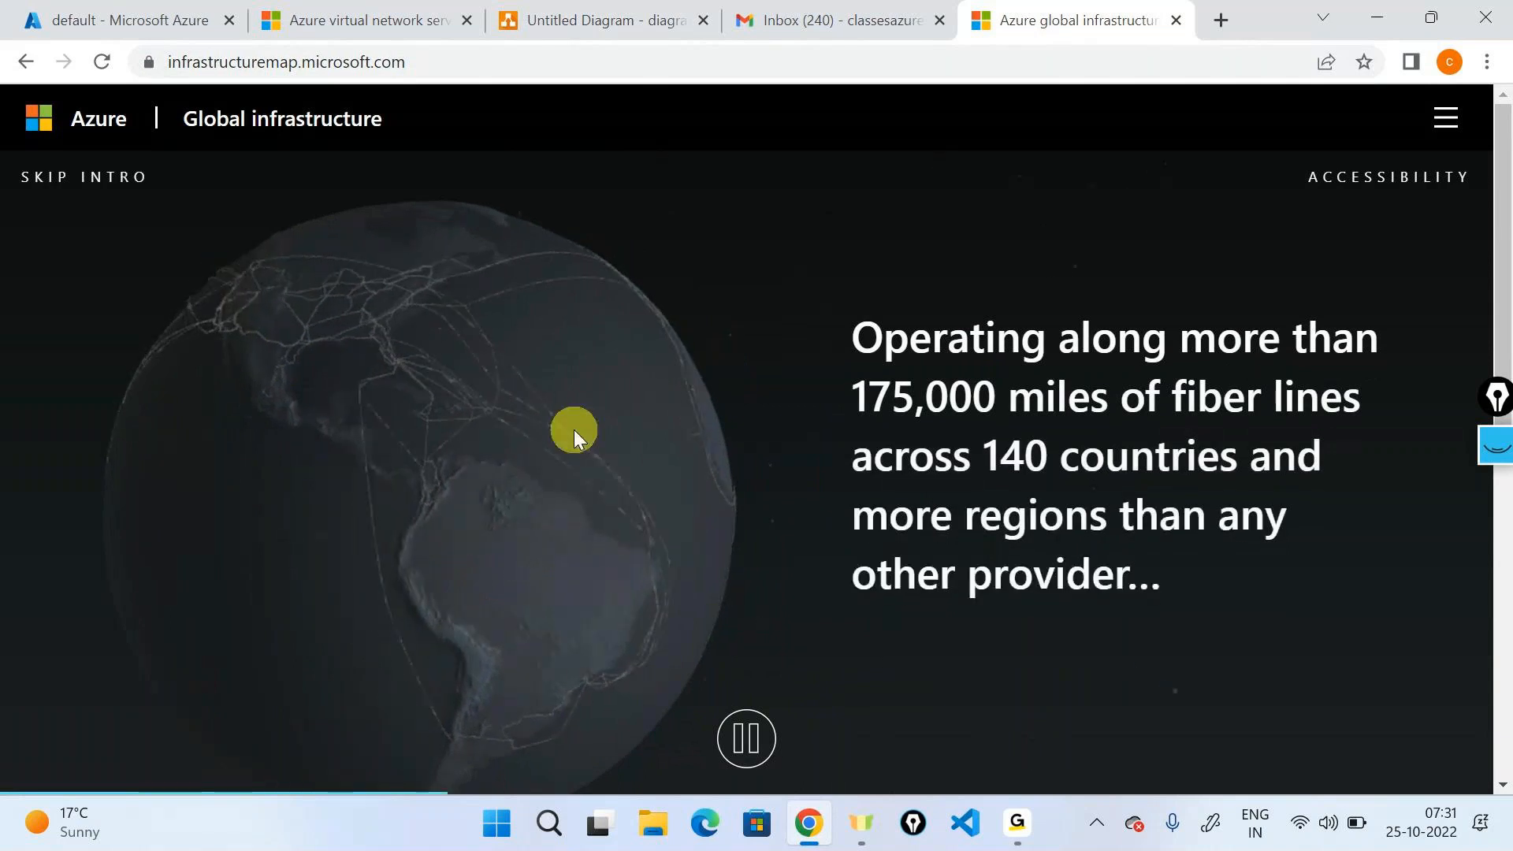
- Skip the intro, open the globe explorer, and bring the Indian regions into closer view
left_click(130, 189)
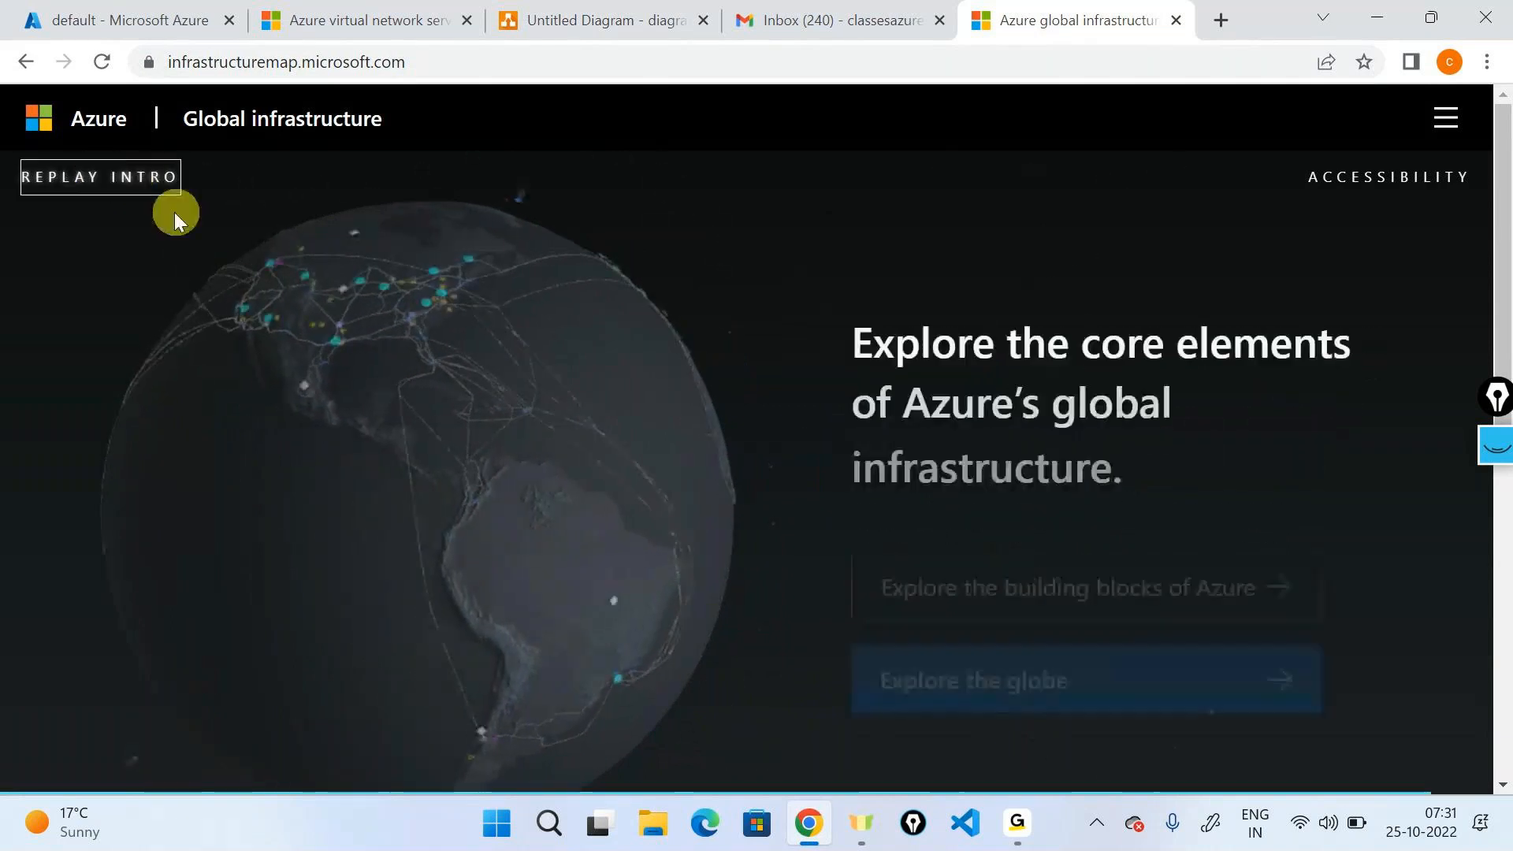
left_click(996, 655)
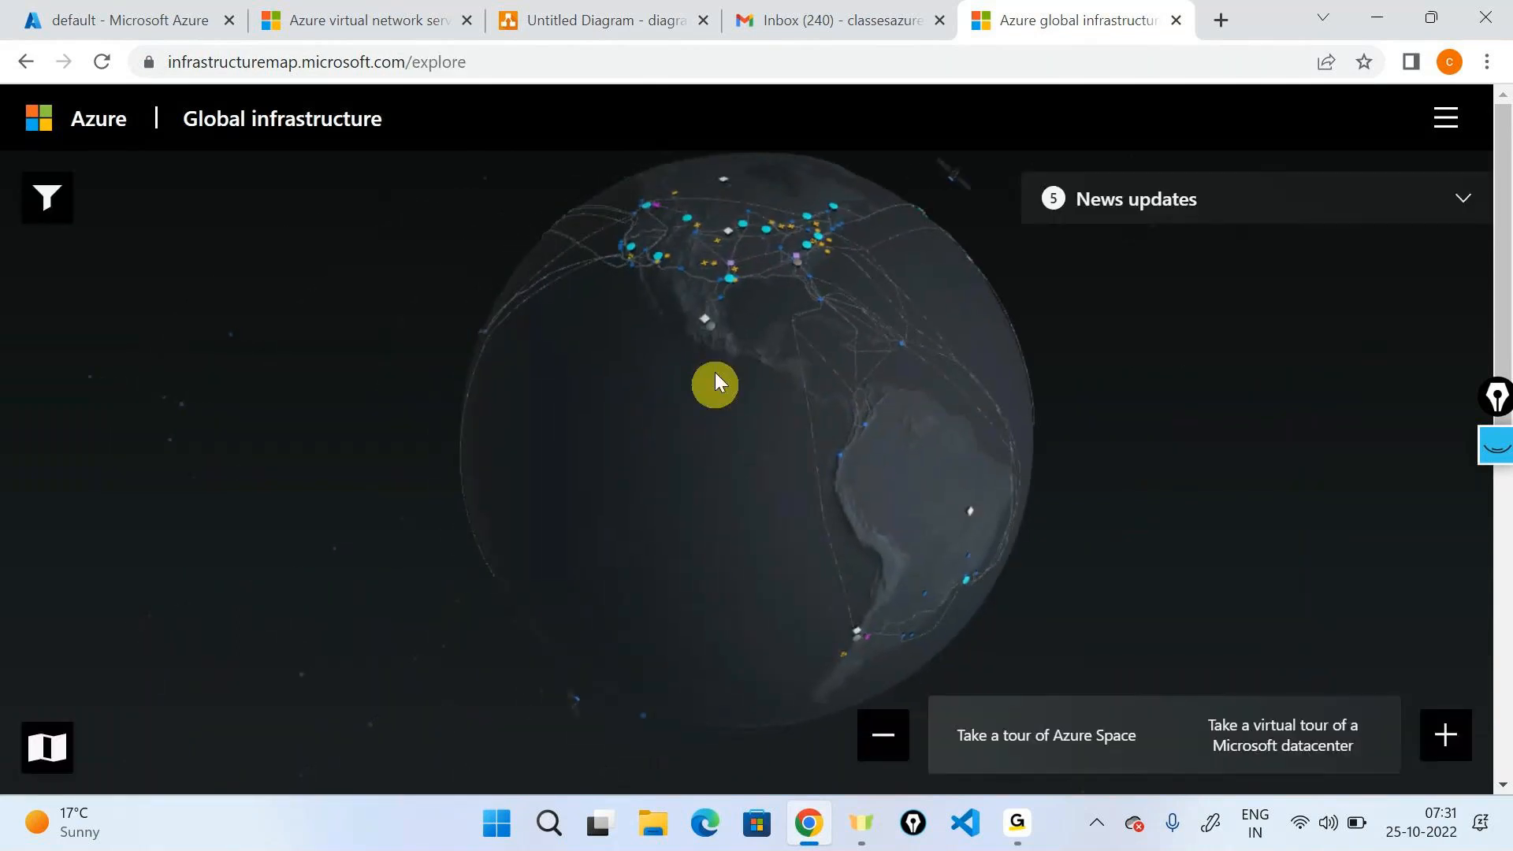
left_click_drag(694, 372, 676, 545)
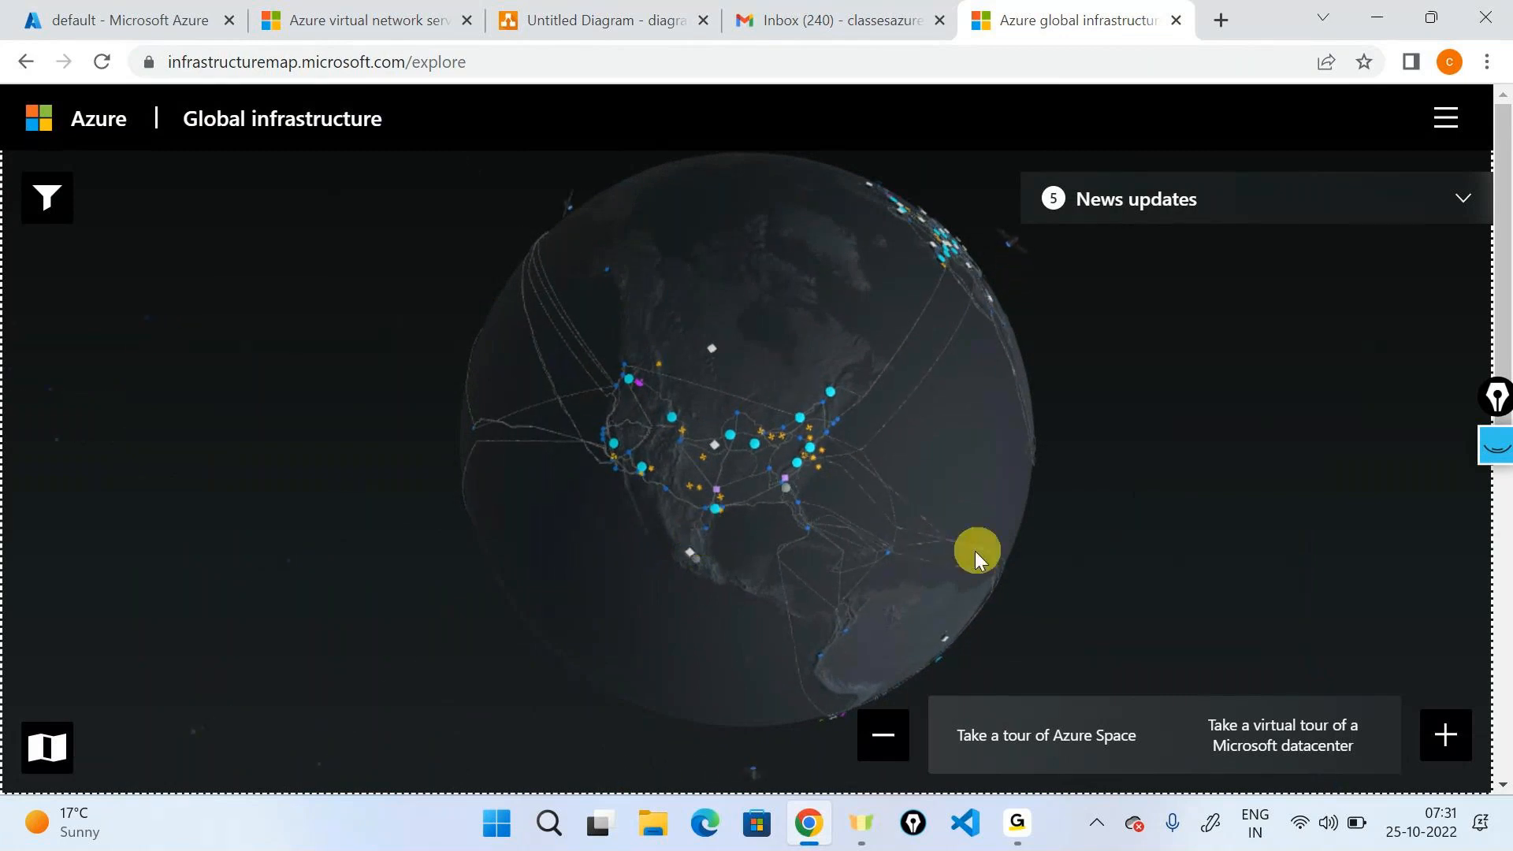
left_click_drag(912, 451, 918, 453)
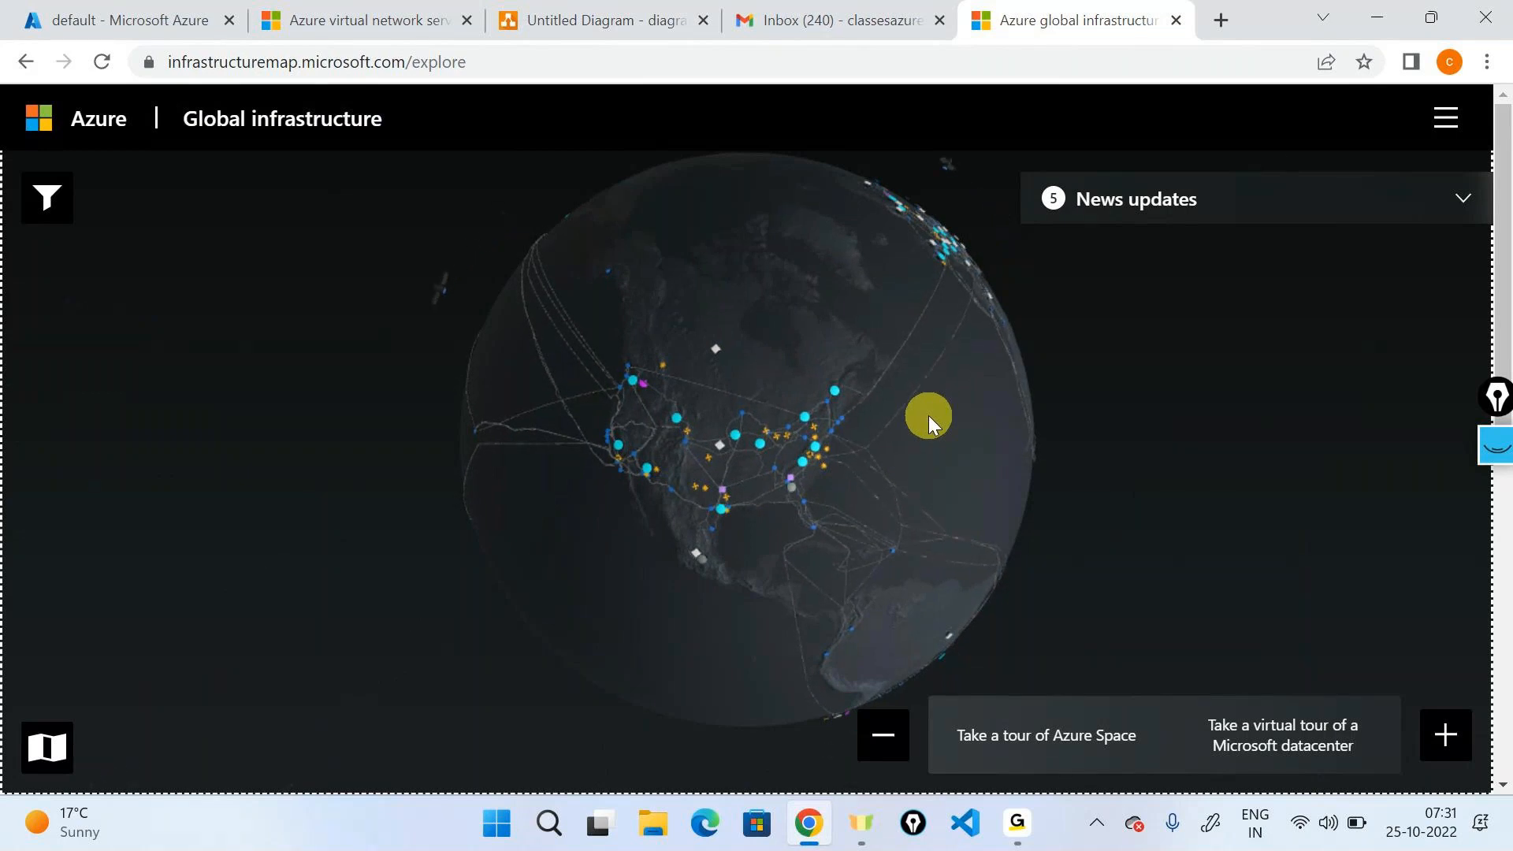
left_click_drag(928, 415, 490, 424)
left_click_drag(679, 485, 797, 616)
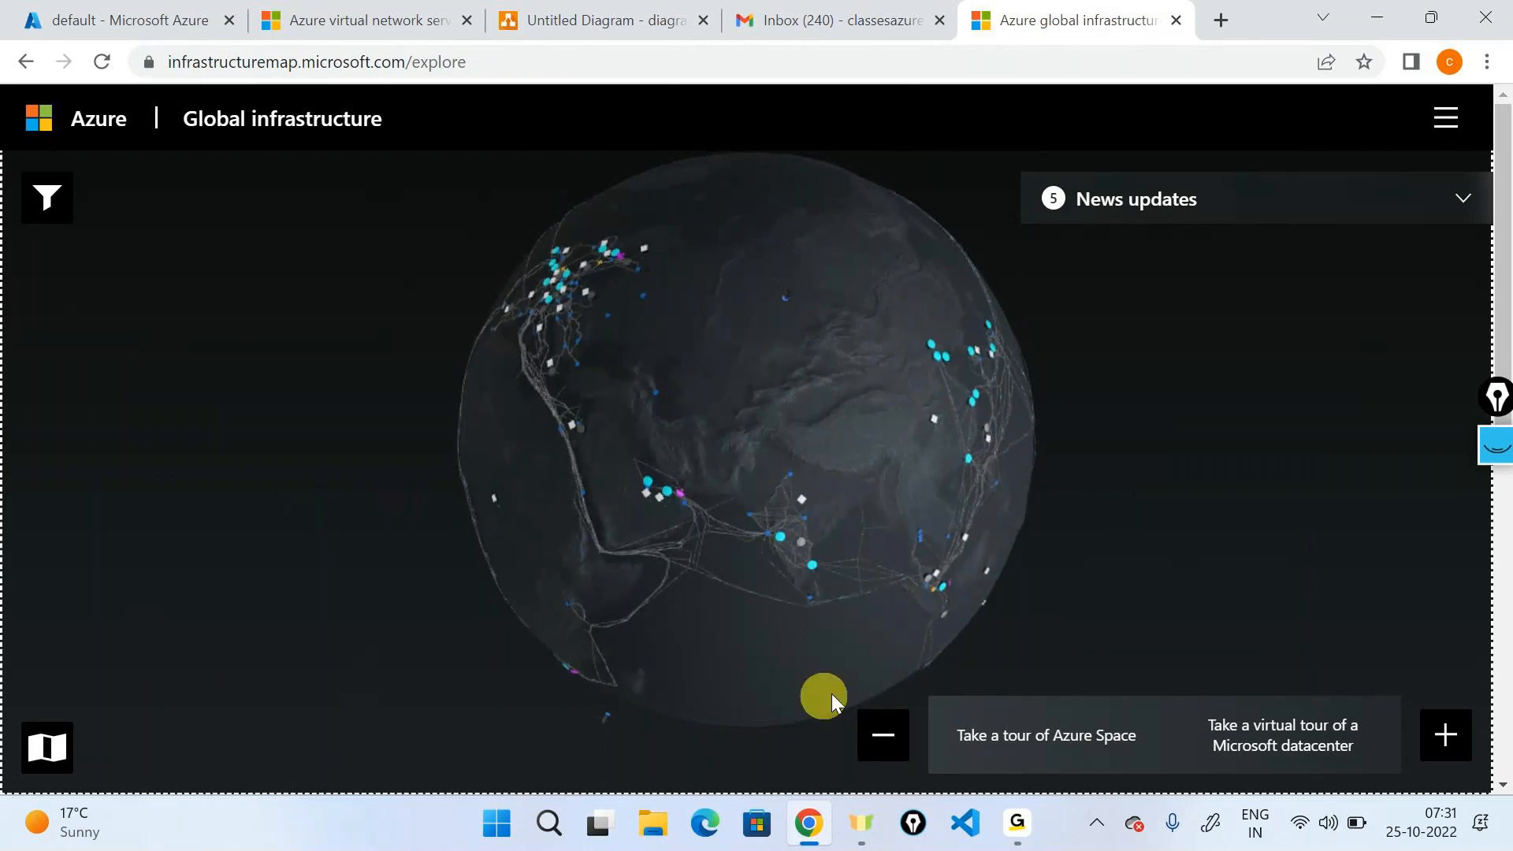
left_click(1447, 742)
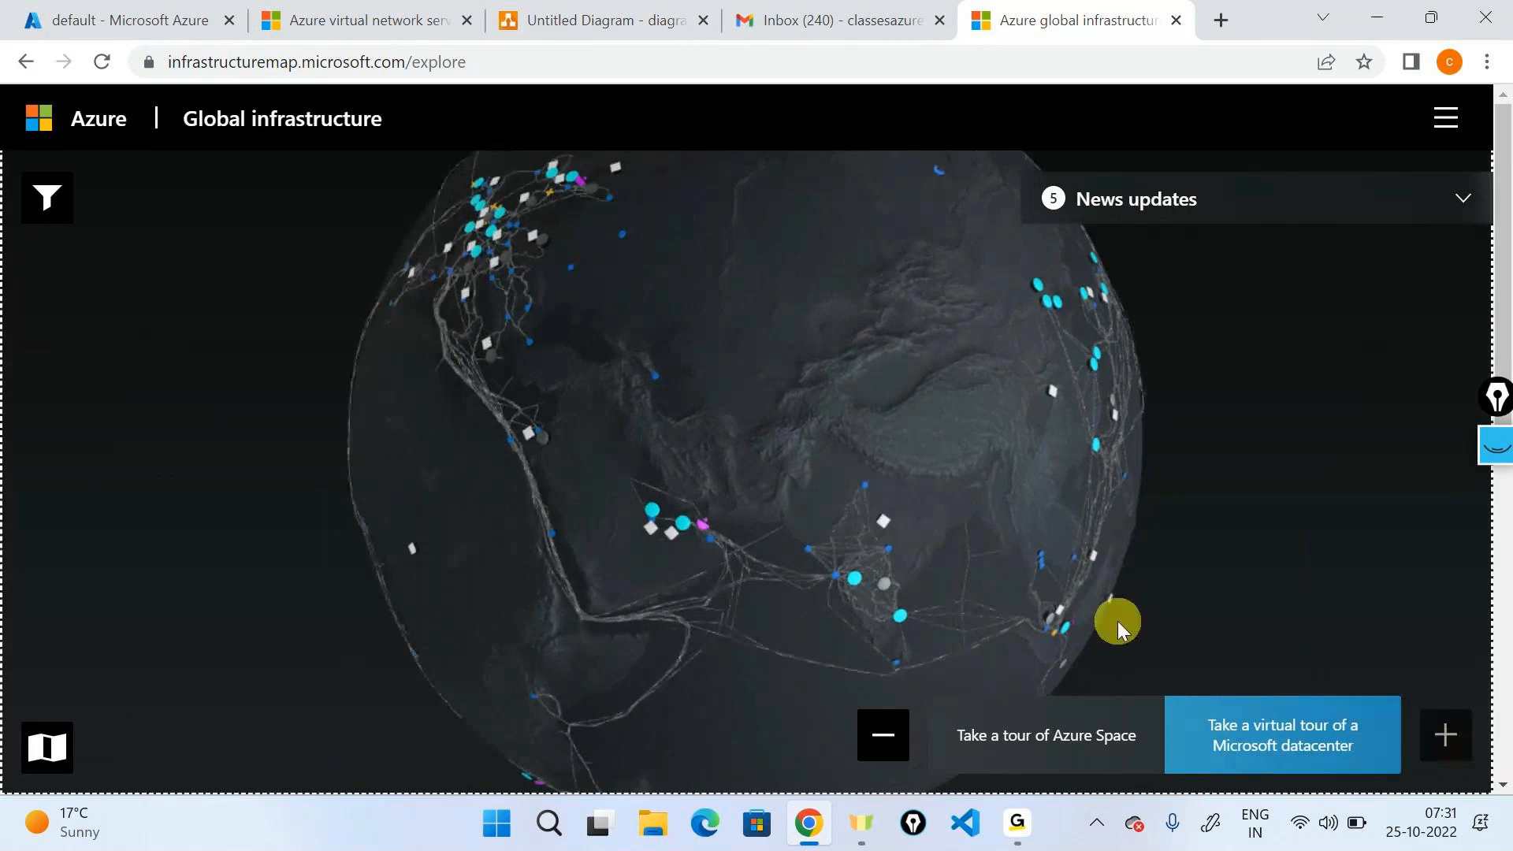
- Open the Asia Pacific geography details, replace them with the South India region details, review that region's information and close it
left_click(763, 583)
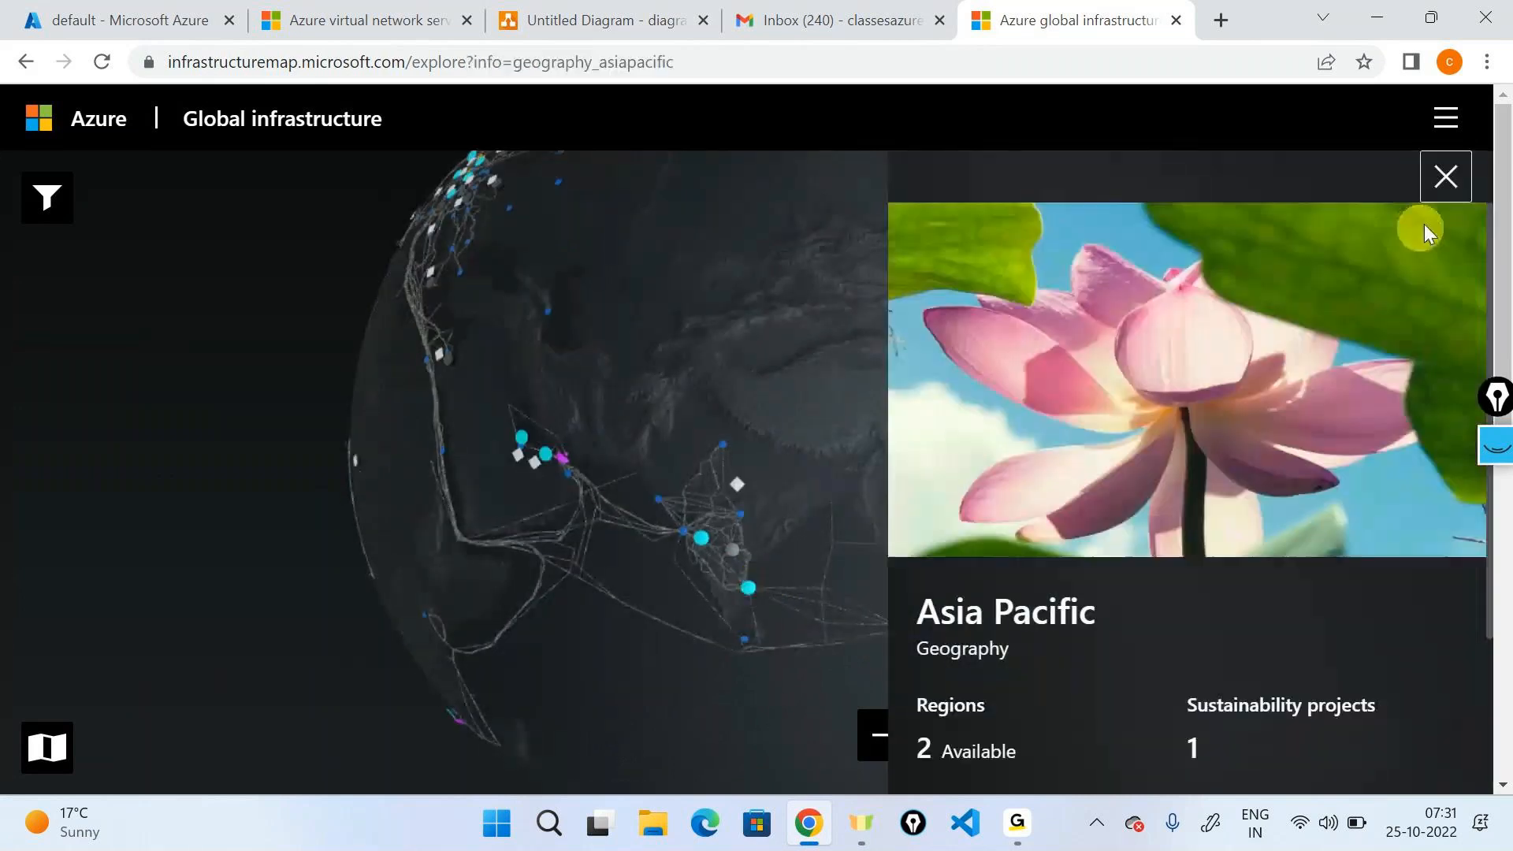
left_click(1444, 175)
left_click(750, 589)
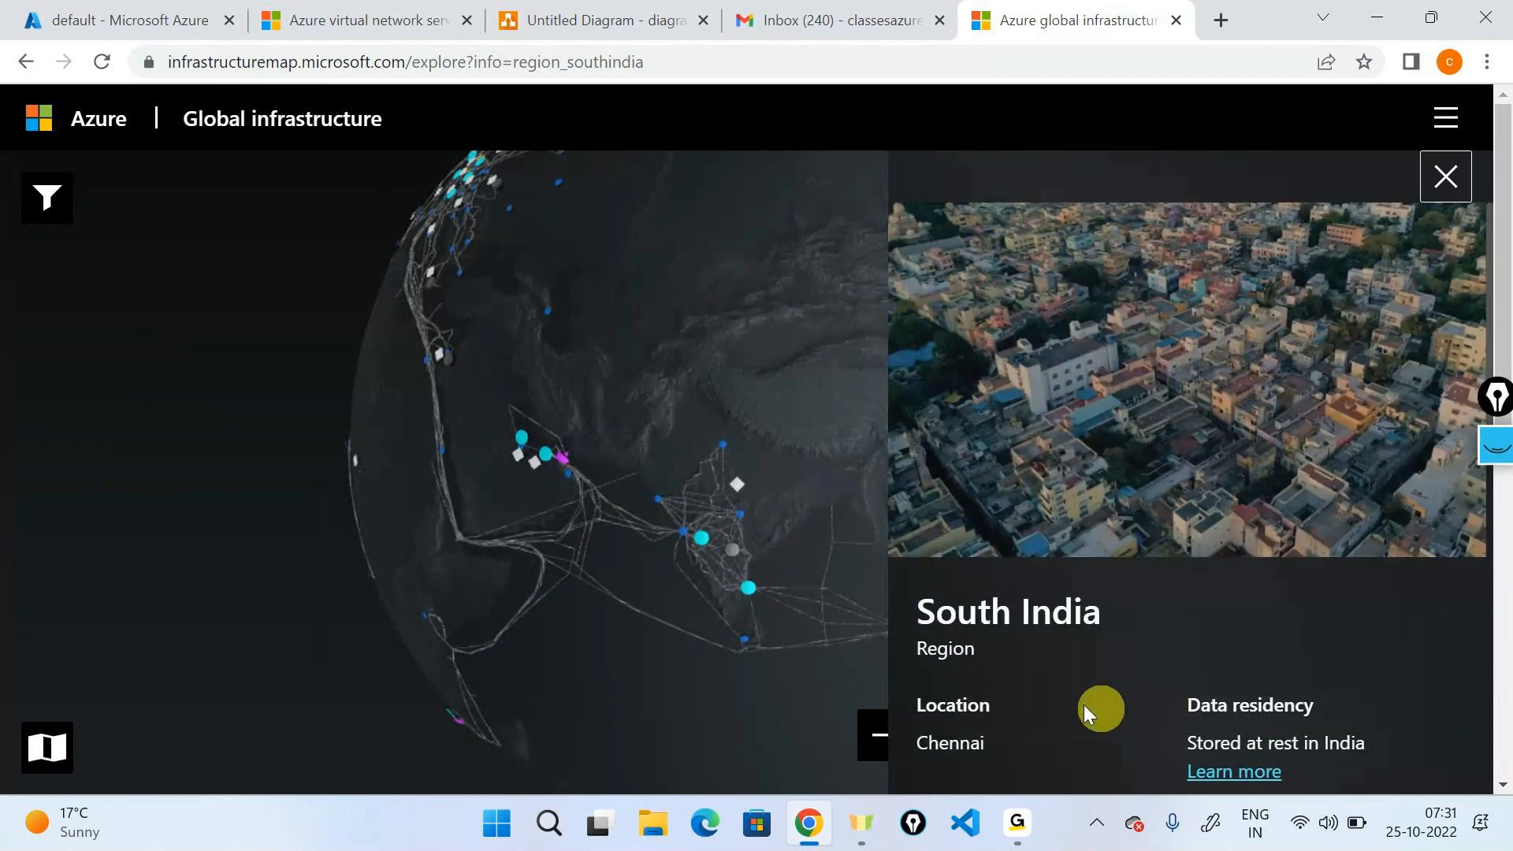
scroll(1064, 512, "down", 3)
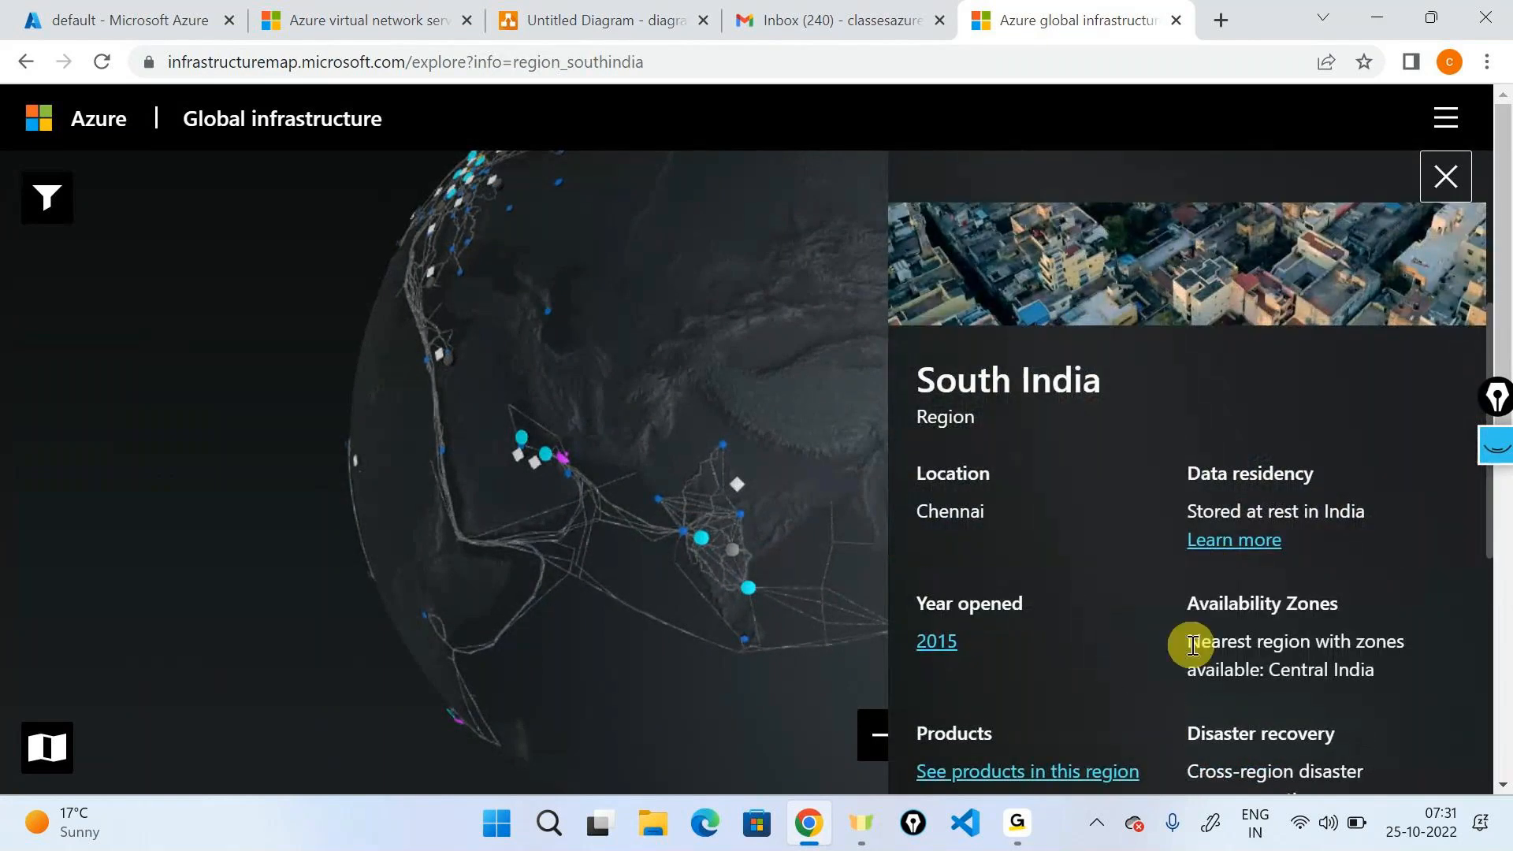
scroll(1193, 644, "down", 1)
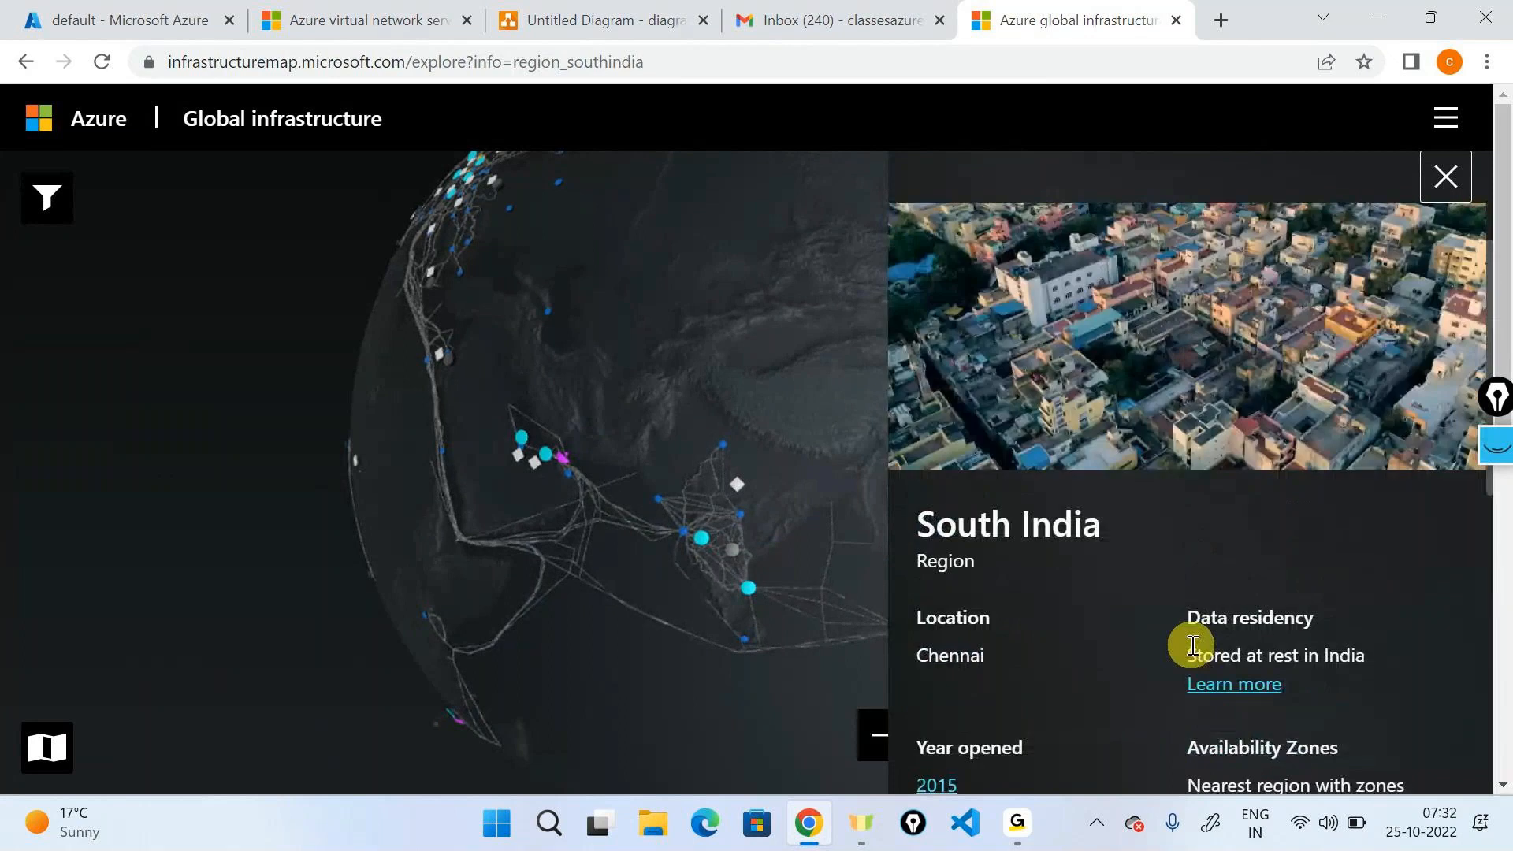
left_click(1444, 178)
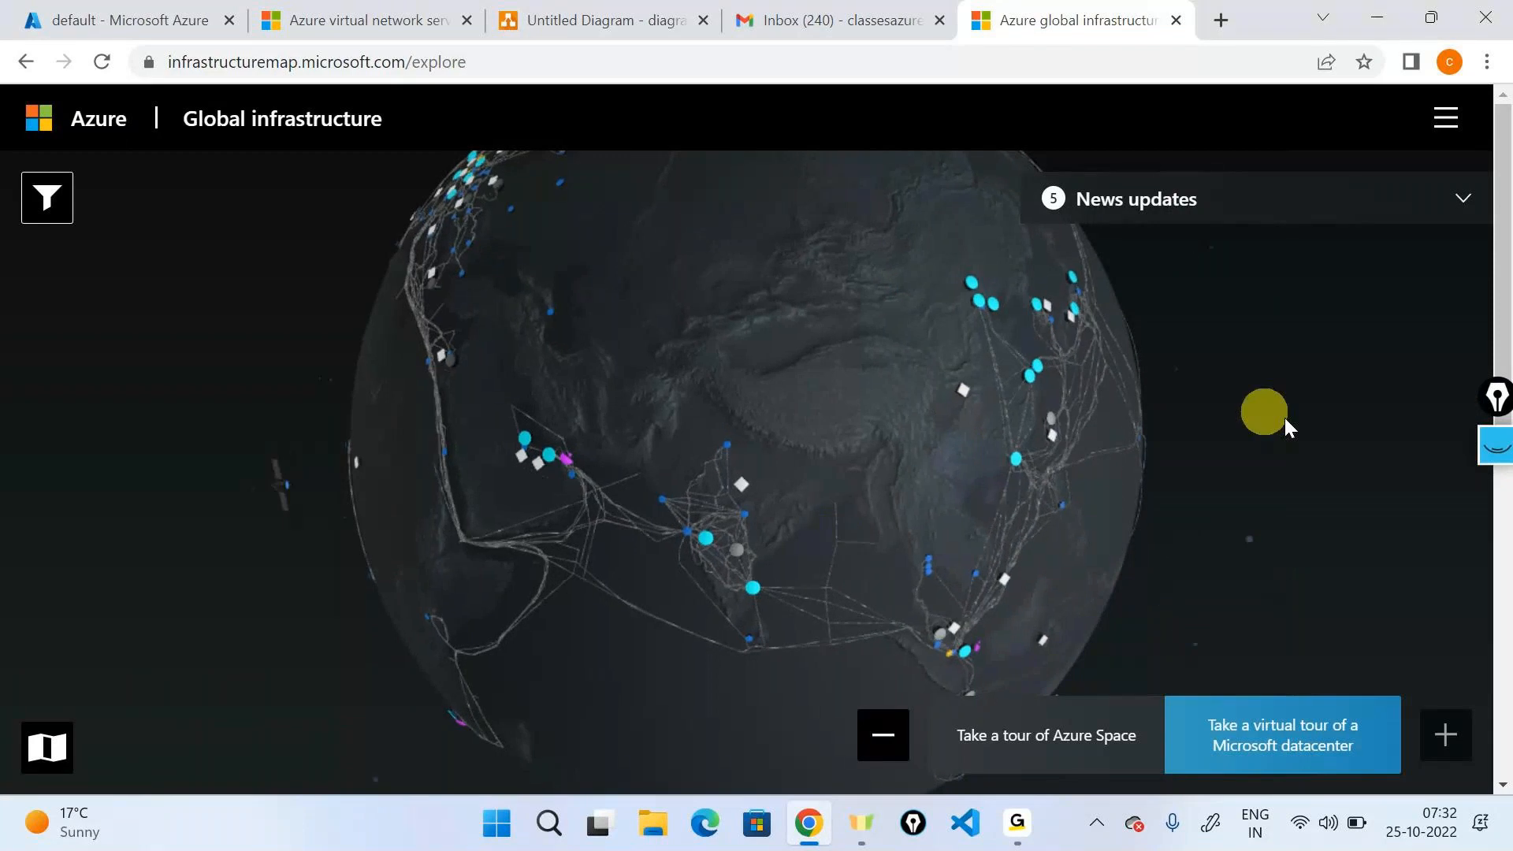
- Draw short pen arrows outward from the Indian regions along the network lines, and close the pen tools
left_click(1489, 445)
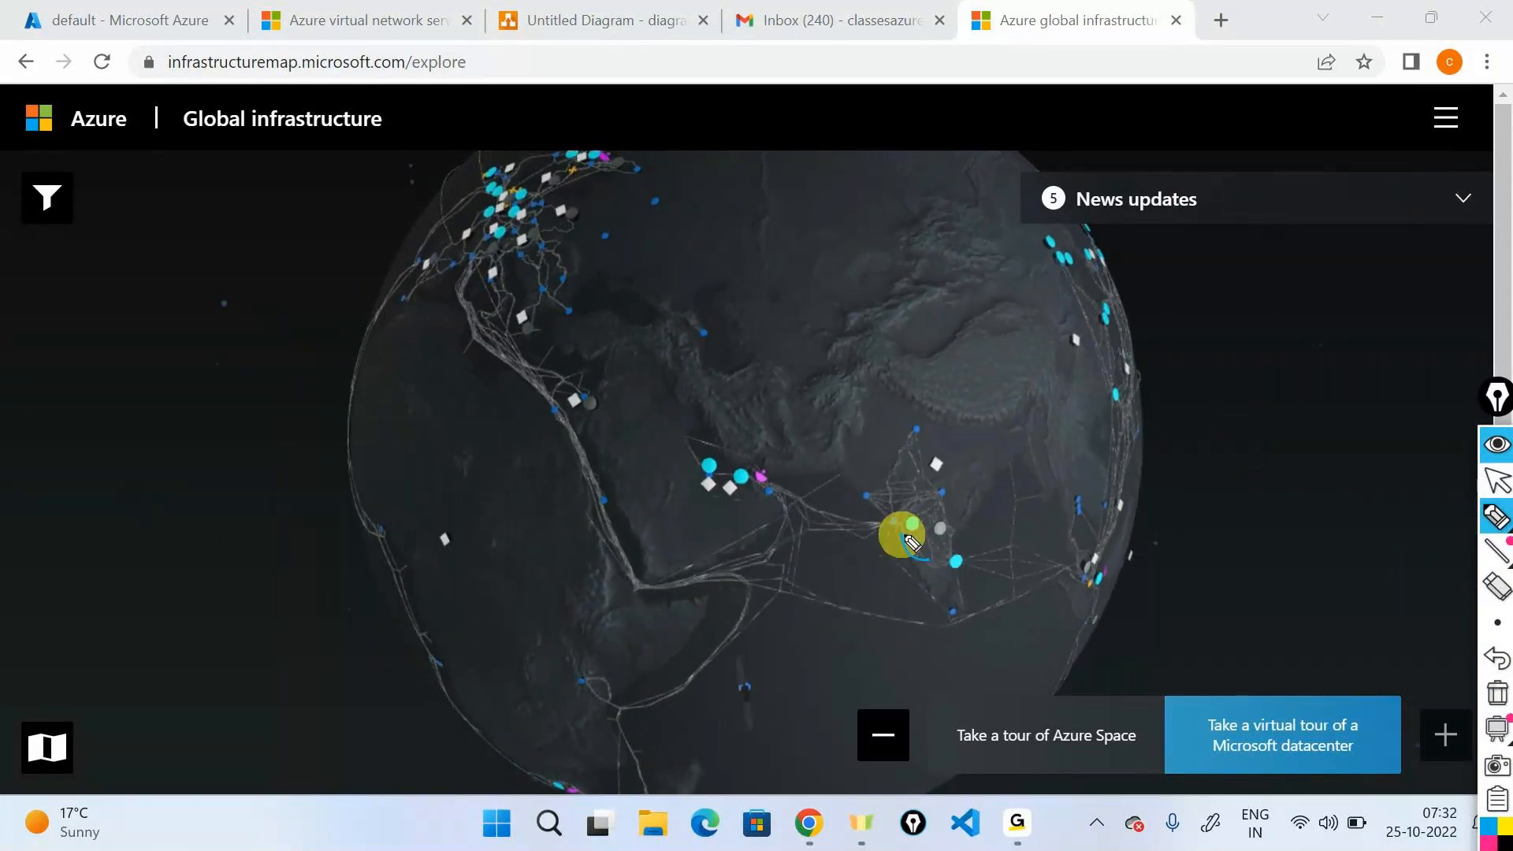
left_click_drag(1008, 559, 1089, 566)
left_click_drag(910, 516, 778, 498)
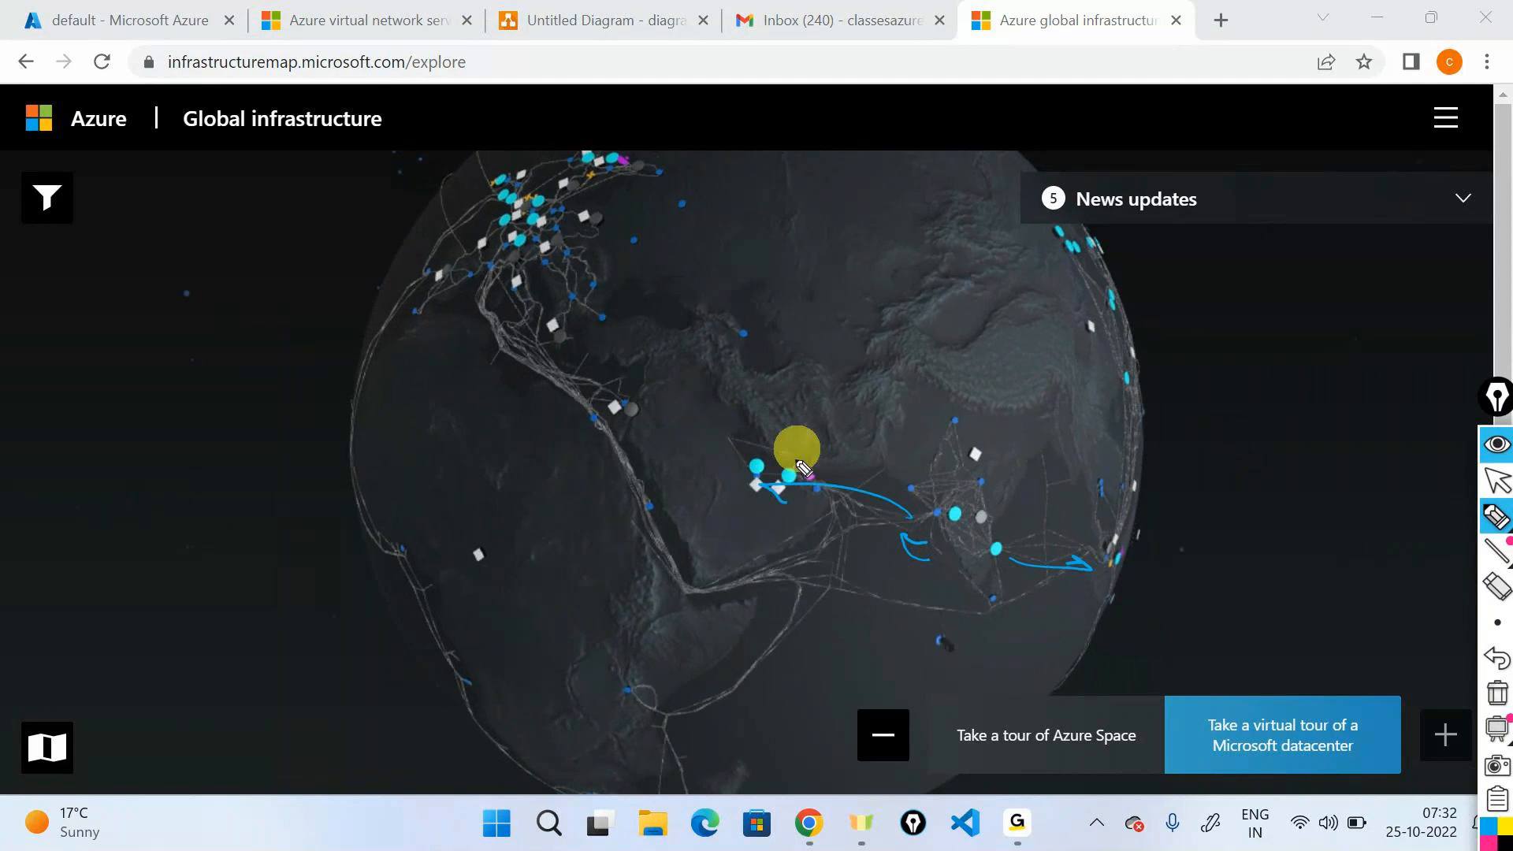
left_click(1496, 448)
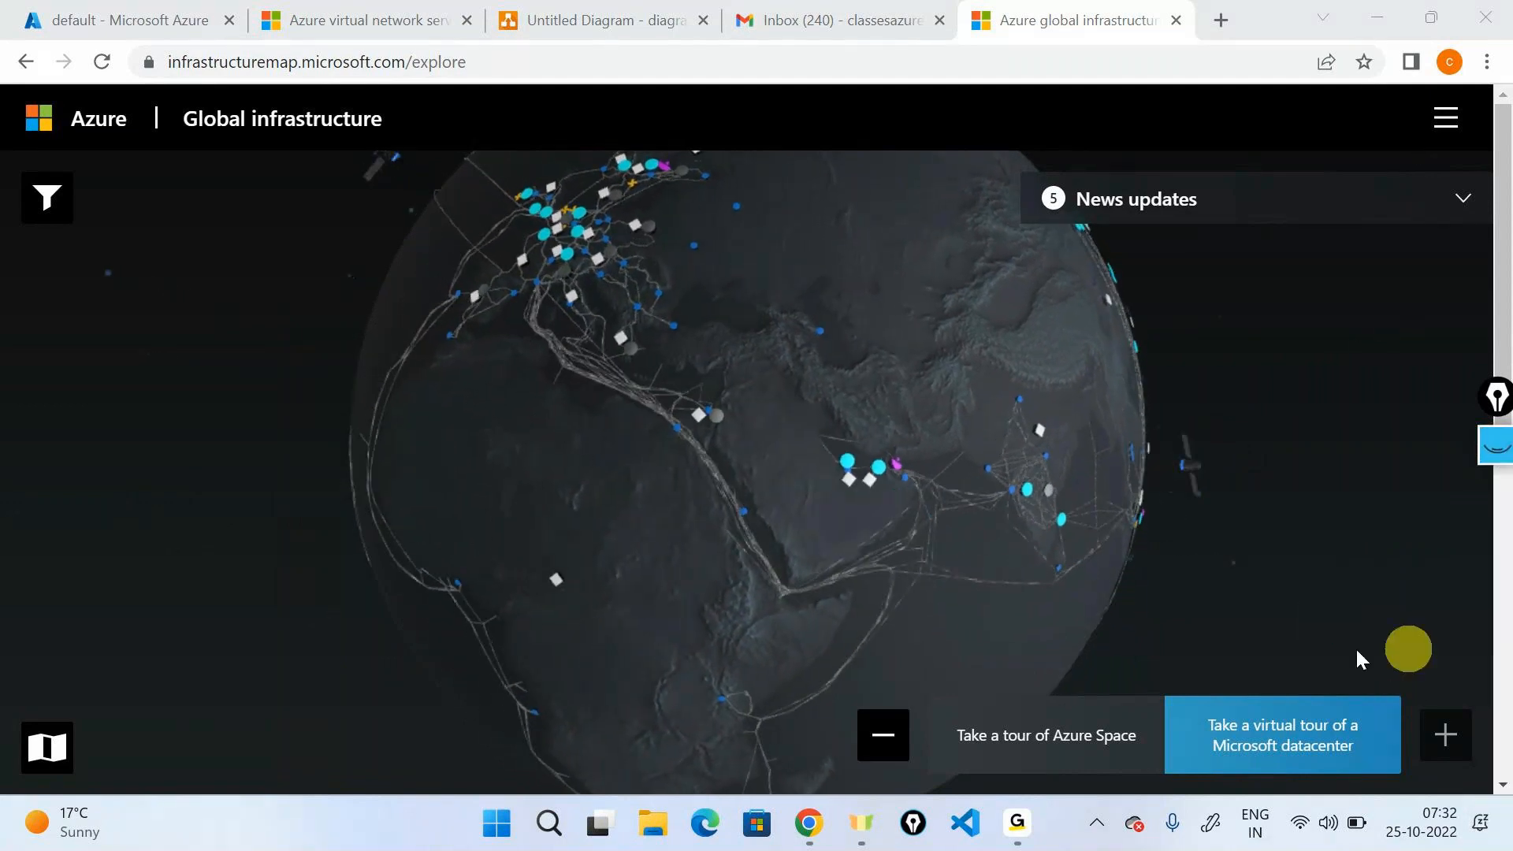
- Examine the fiber links on the globe from the Middle East and Europe across the Atlantic to North America
left_click(902, 735)
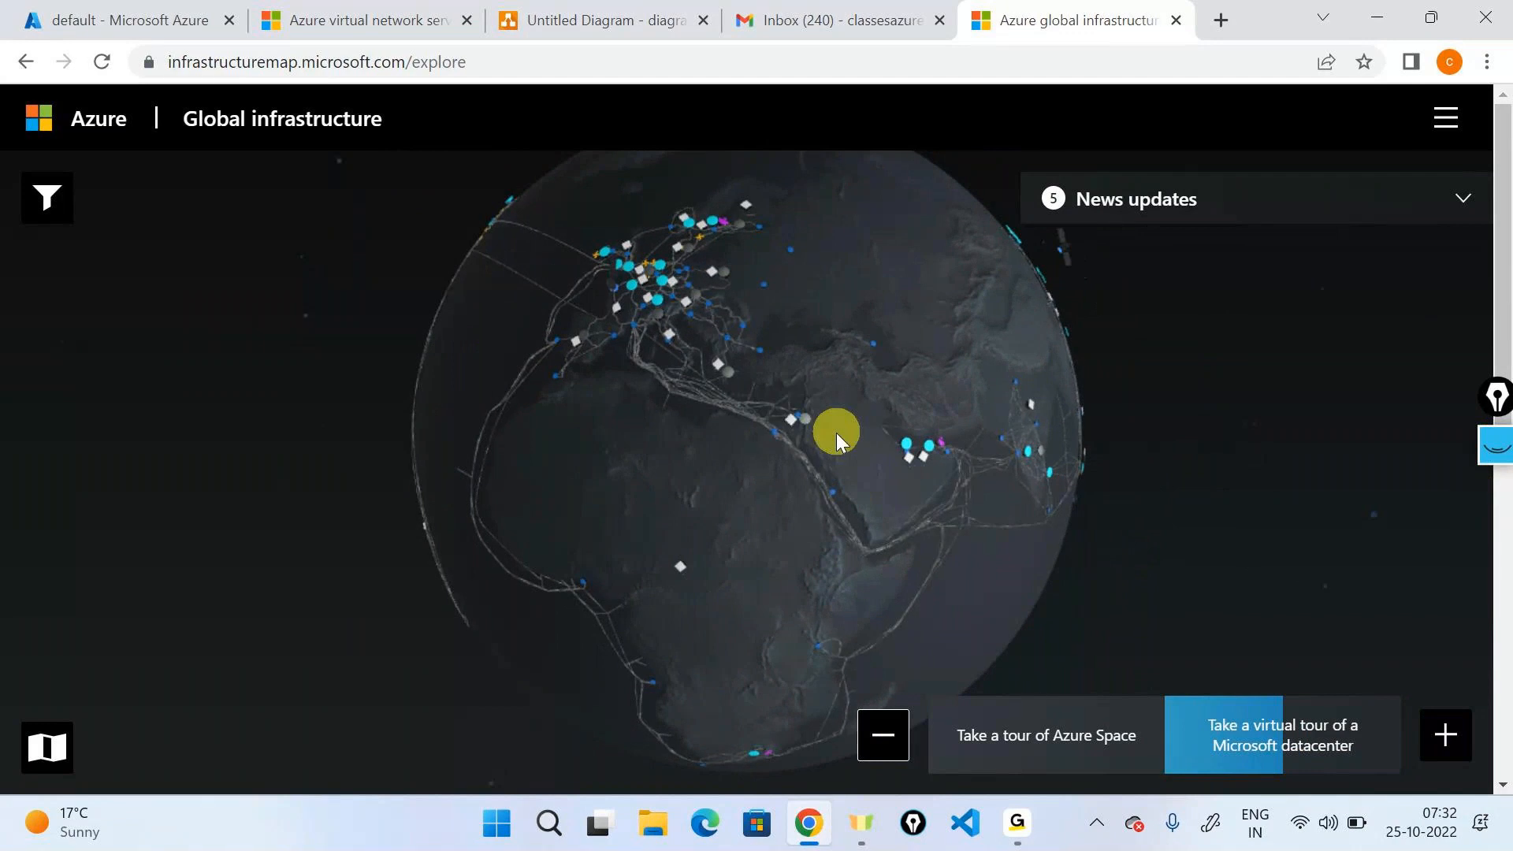
left_click_drag(625, 389, 819, 479)
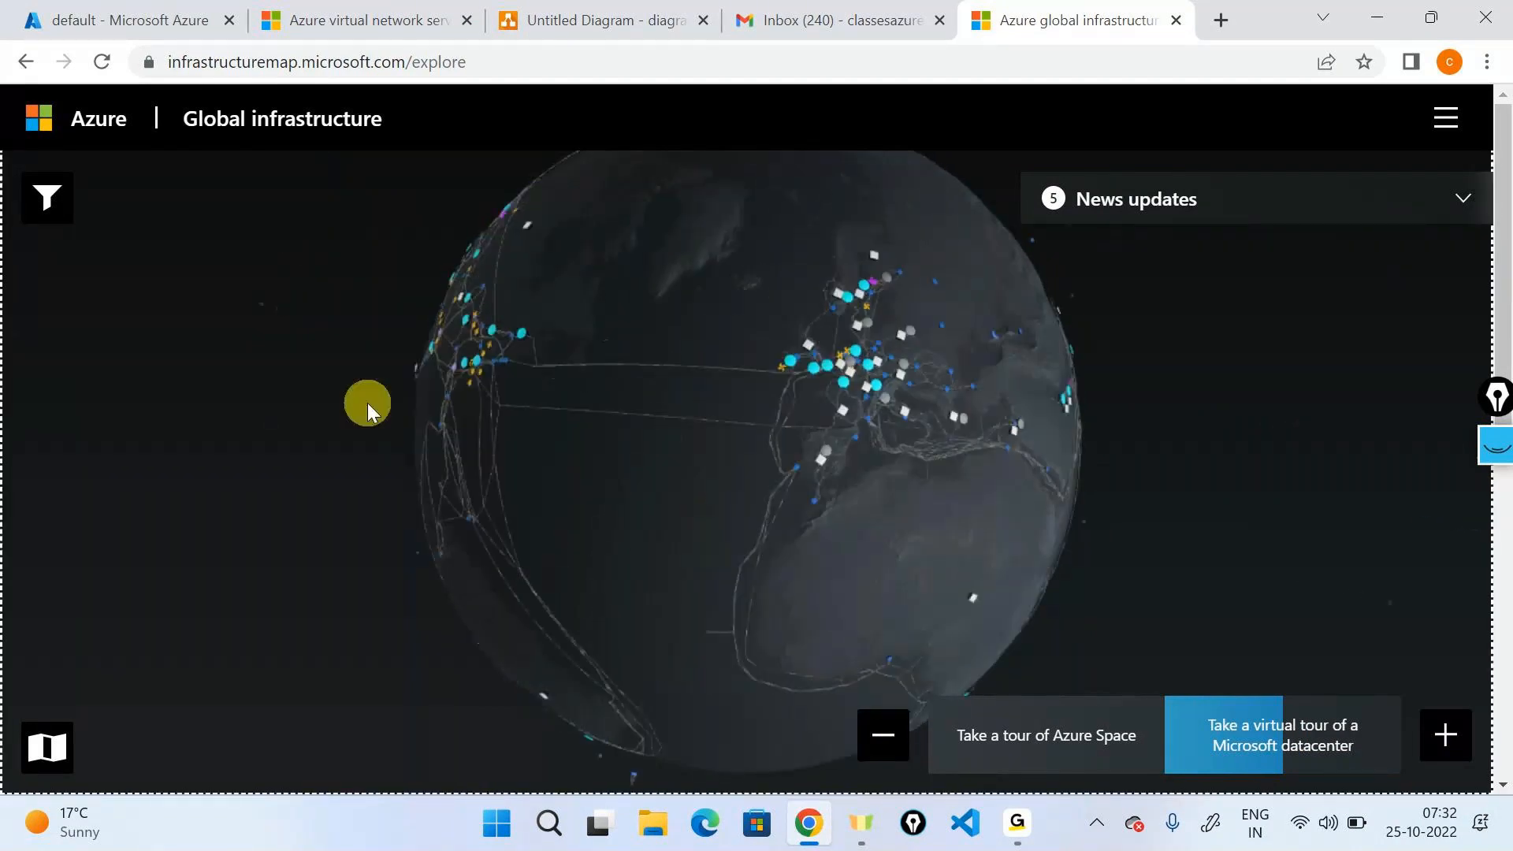
left_click_drag(562, 488, 914, 572)
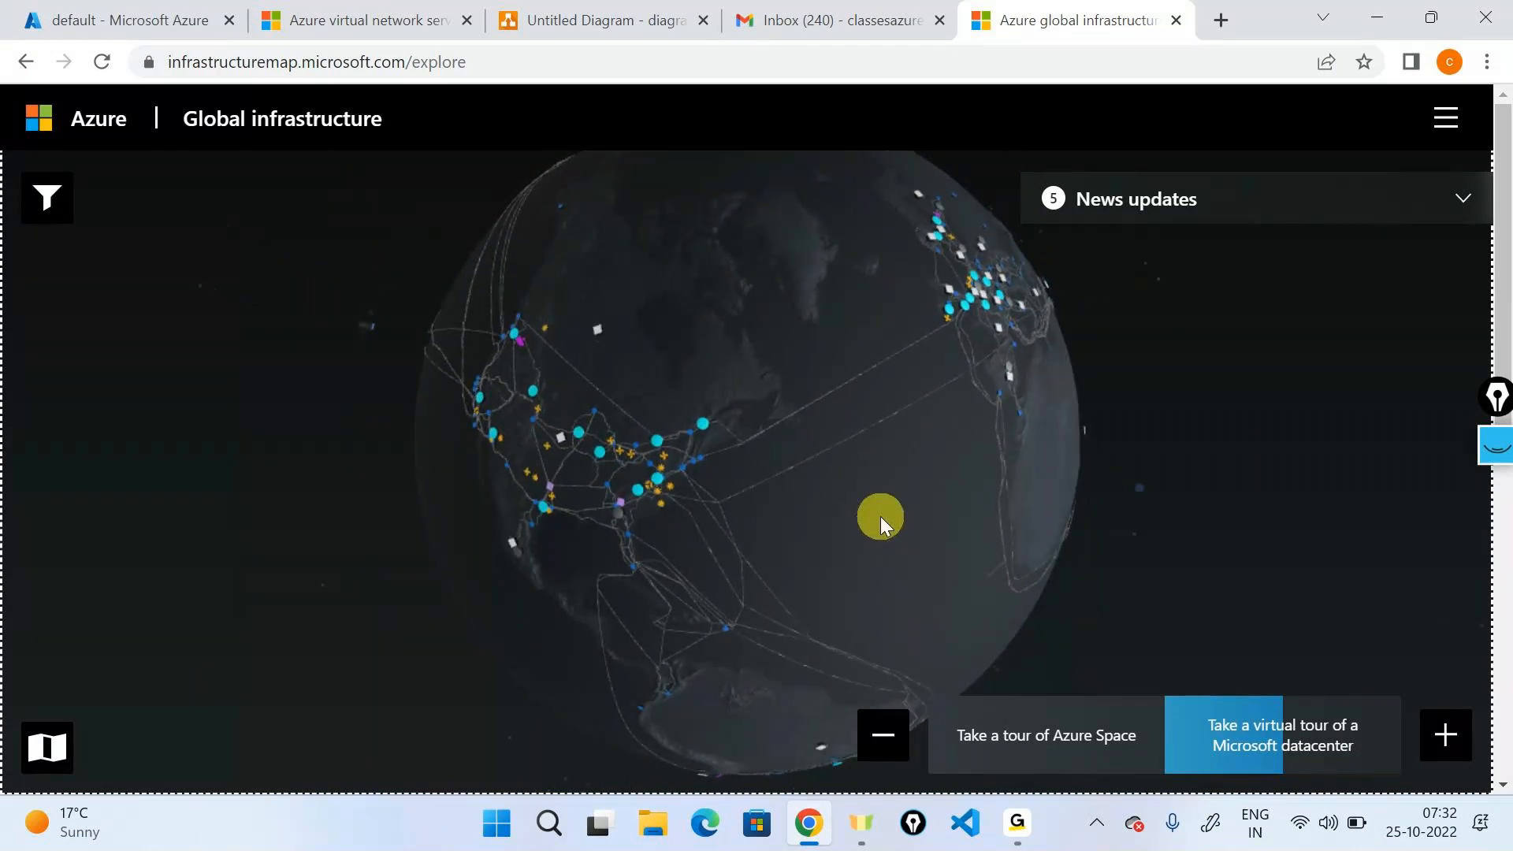
left_click_drag(788, 536, 1019, 464)
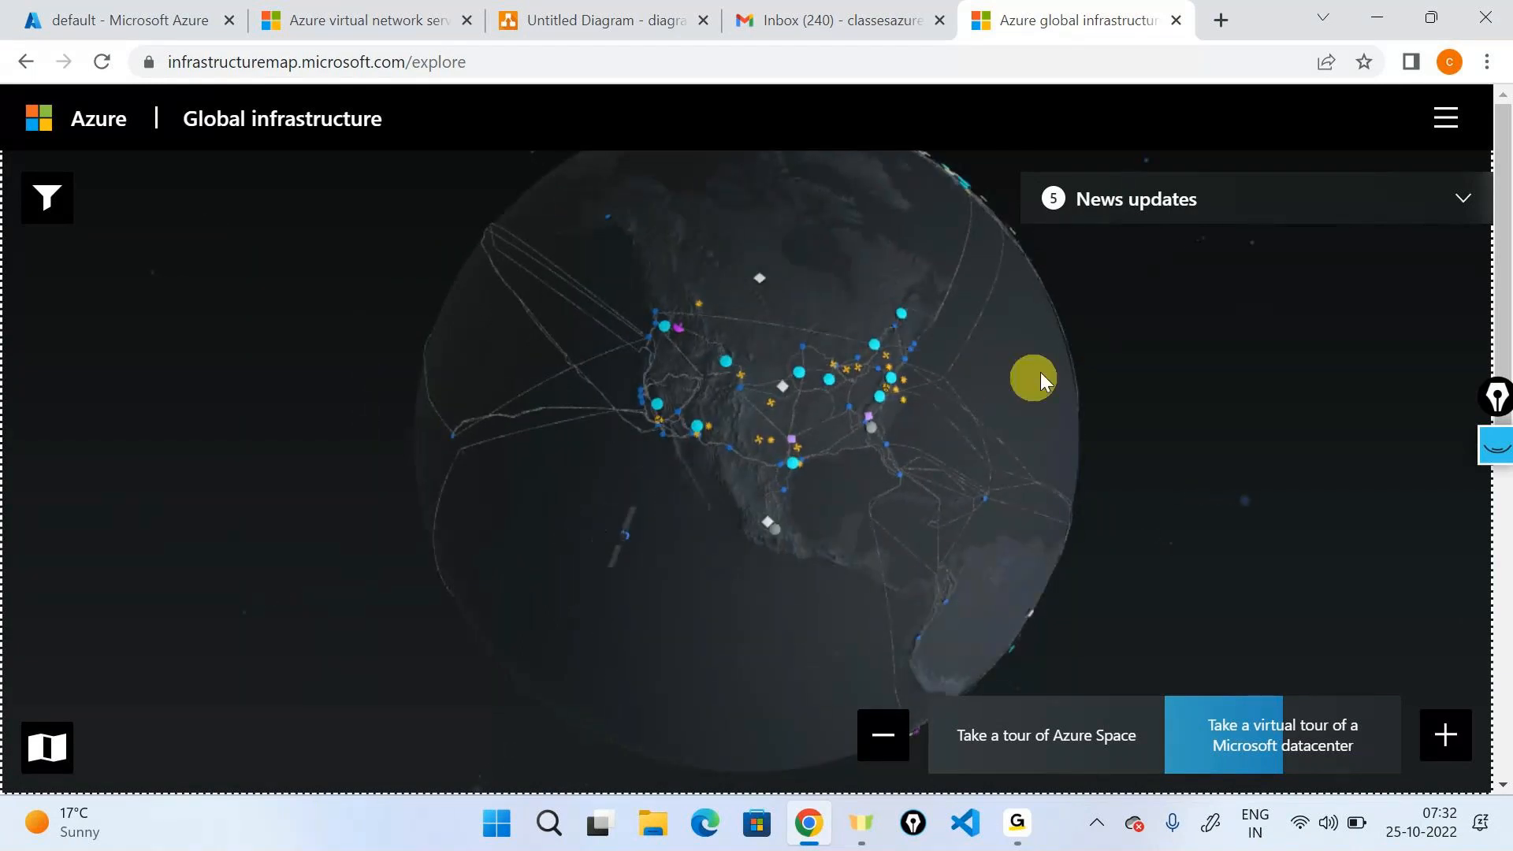
left_click_drag(1030, 378, 719, 476)
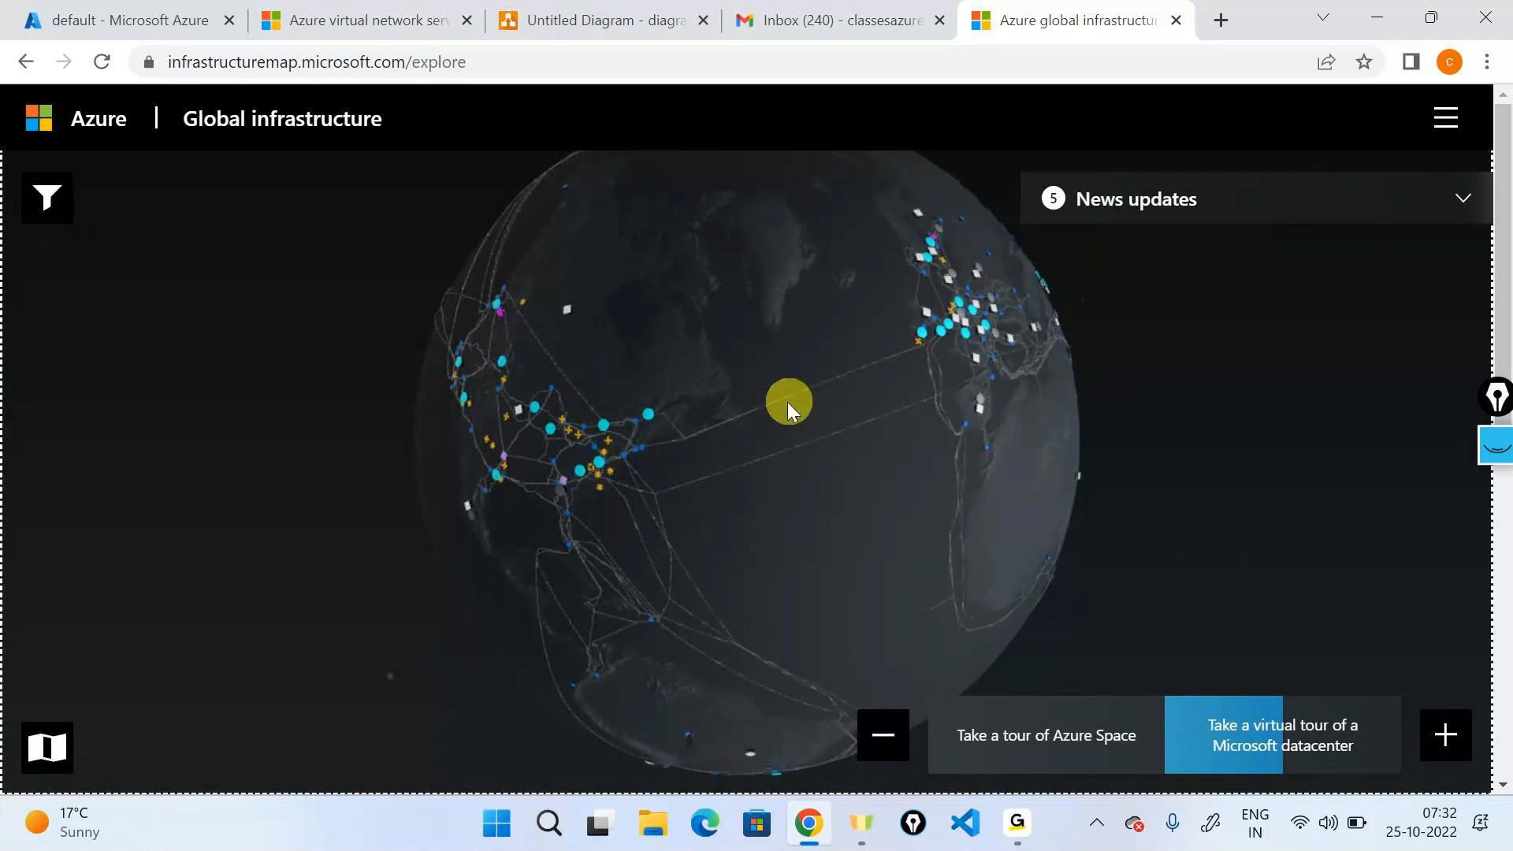
left_click(1435, 722)
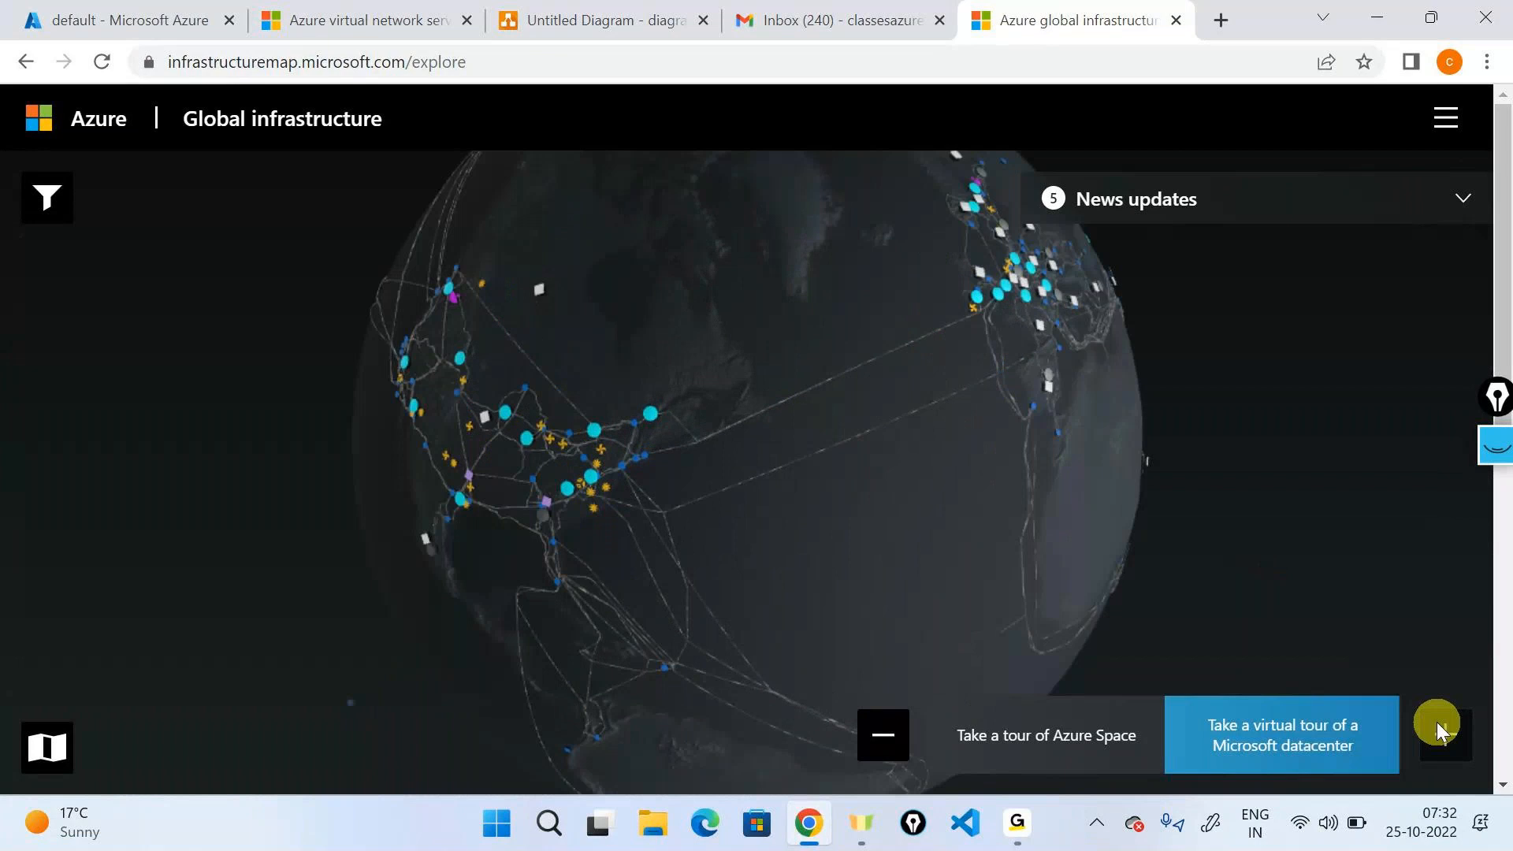
left_click(692, 476)
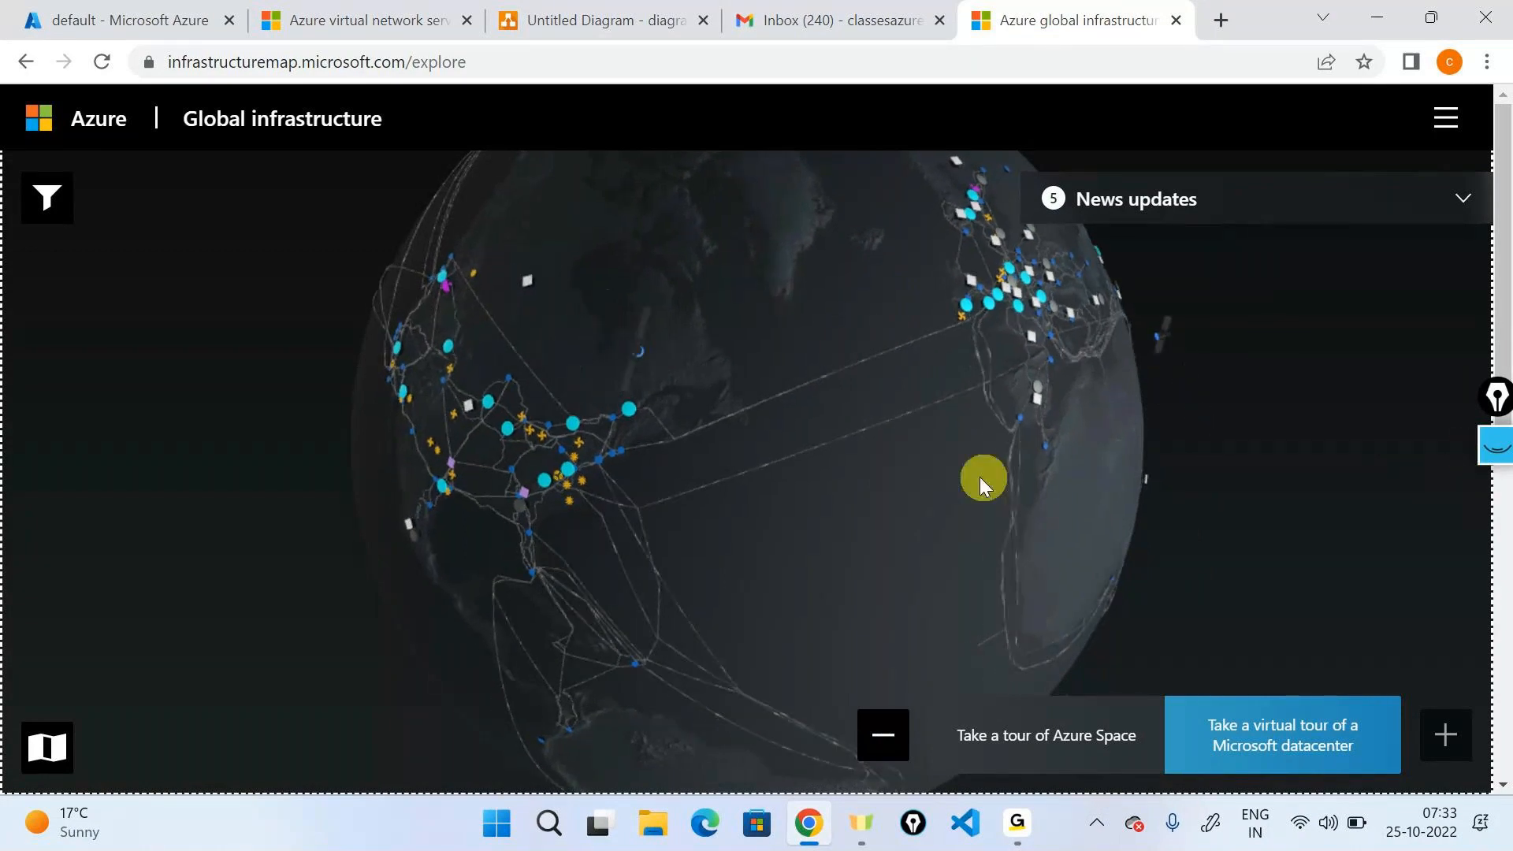
mouse_move(1021, 282)
- In the diagrams.net diagram, delete the cloud and add the text label "Azure Backbone" between the storage box and the laptop
left_click(564, 11)
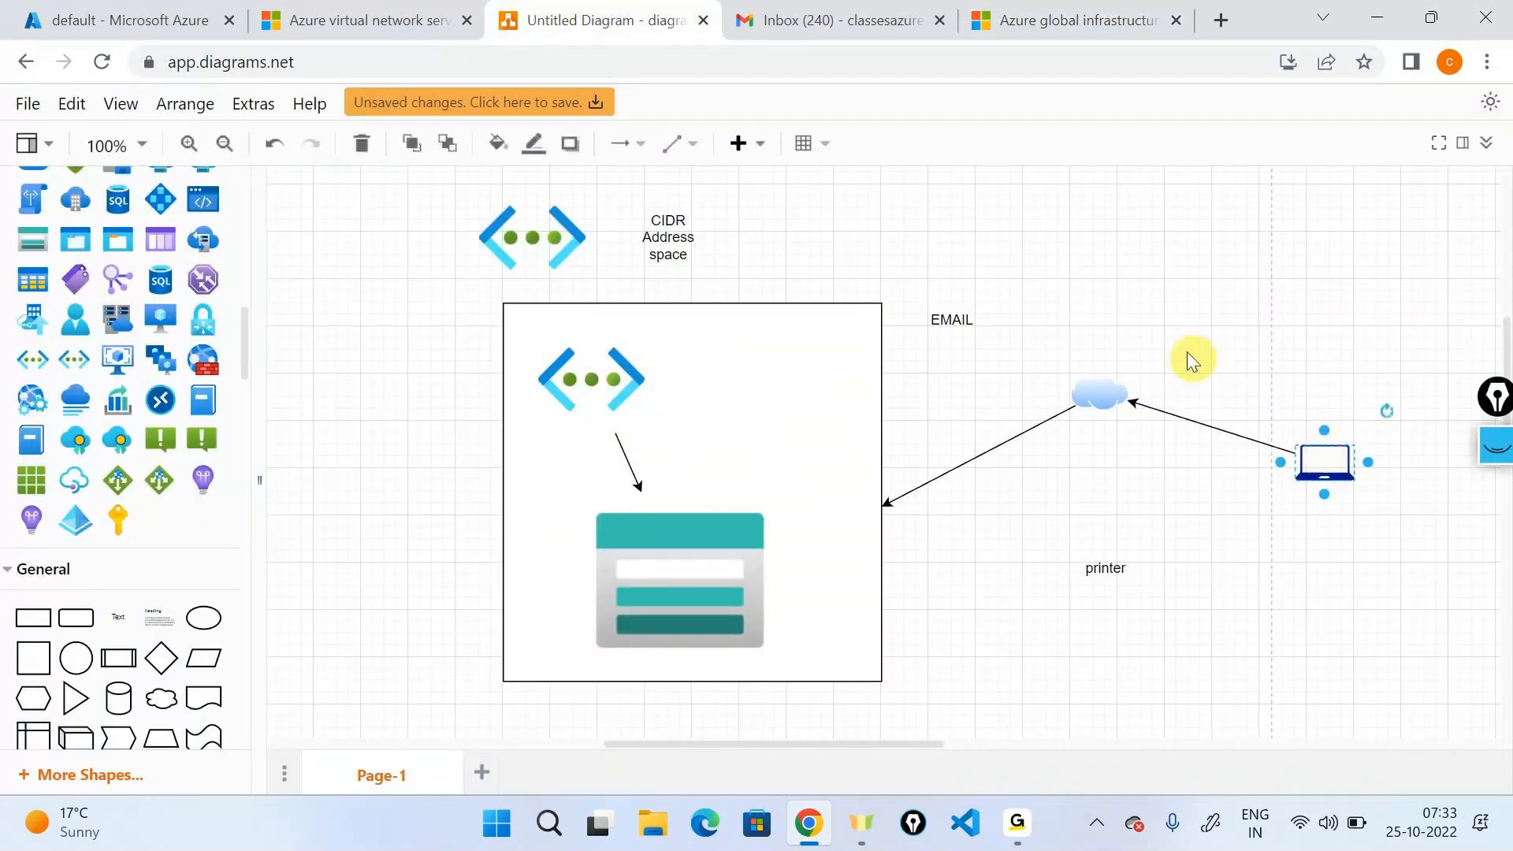
left_click(1096, 392)
key("Delete")
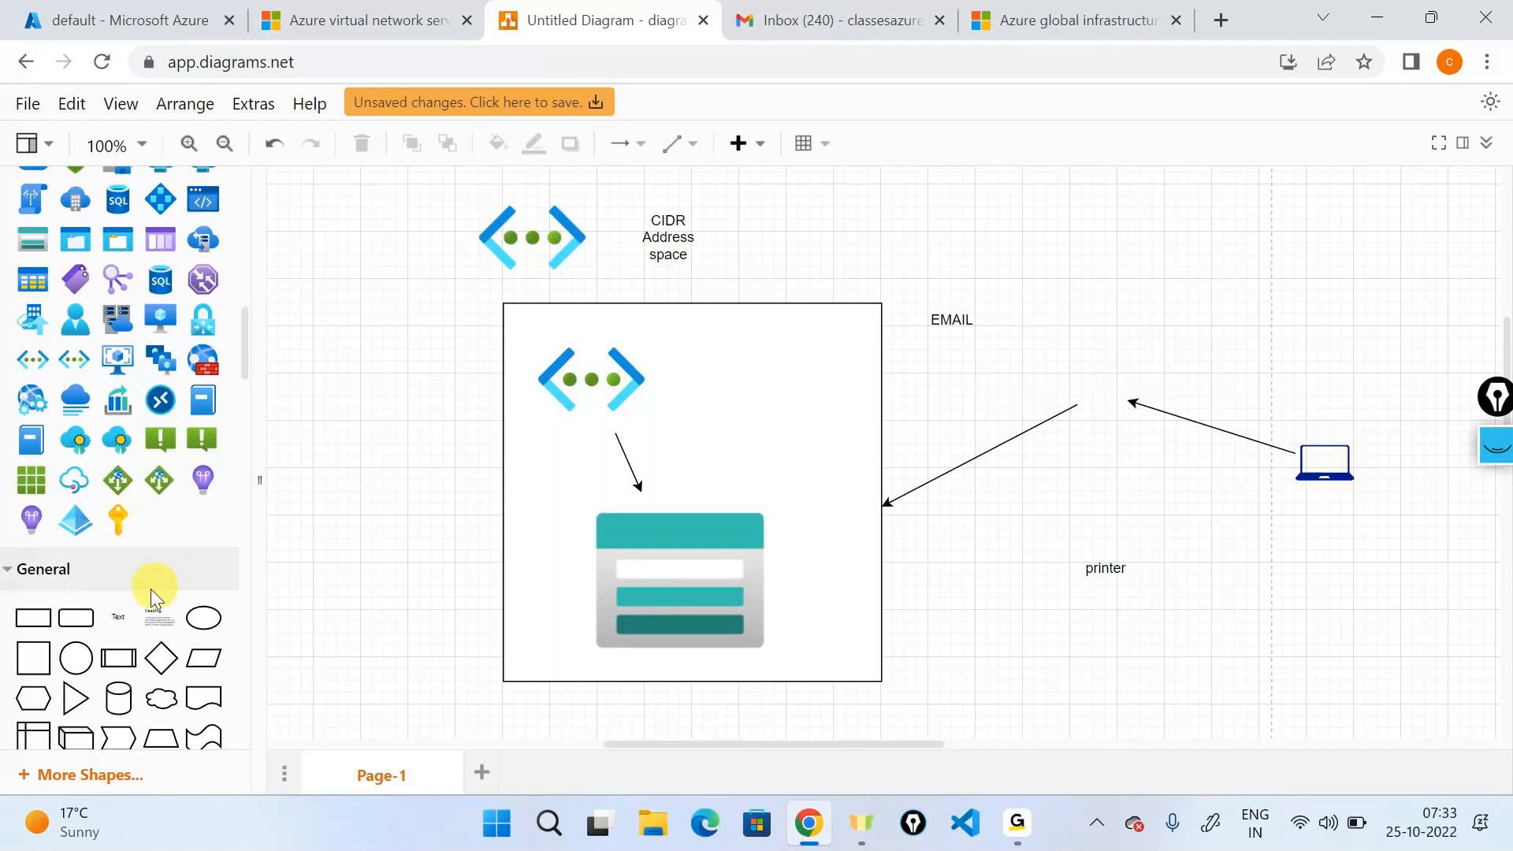
left_click_drag(154, 614, 1072, 338)
type("Azure Backbon")
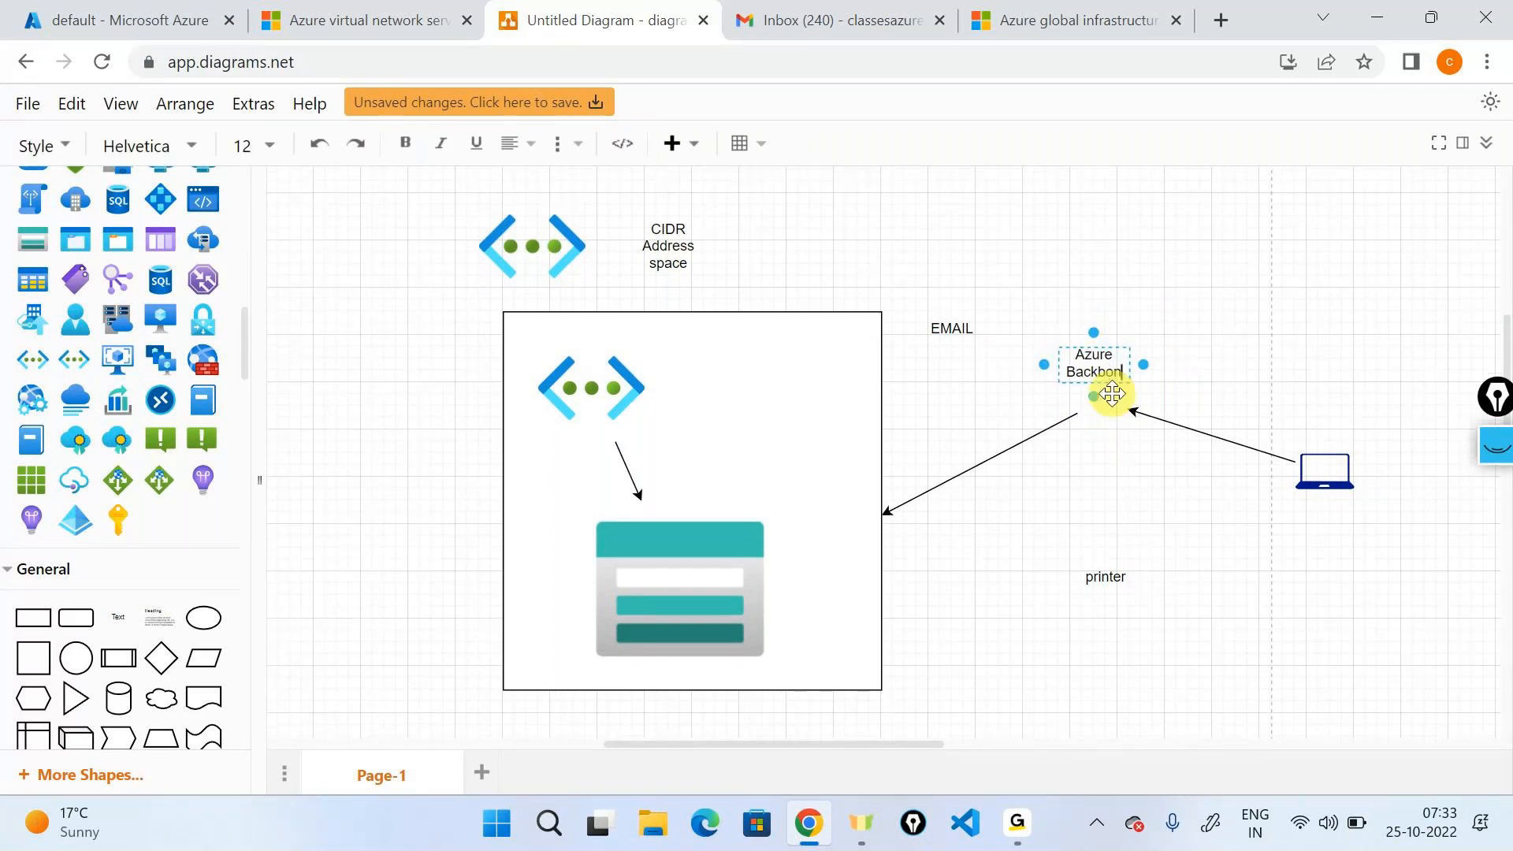
type("e")
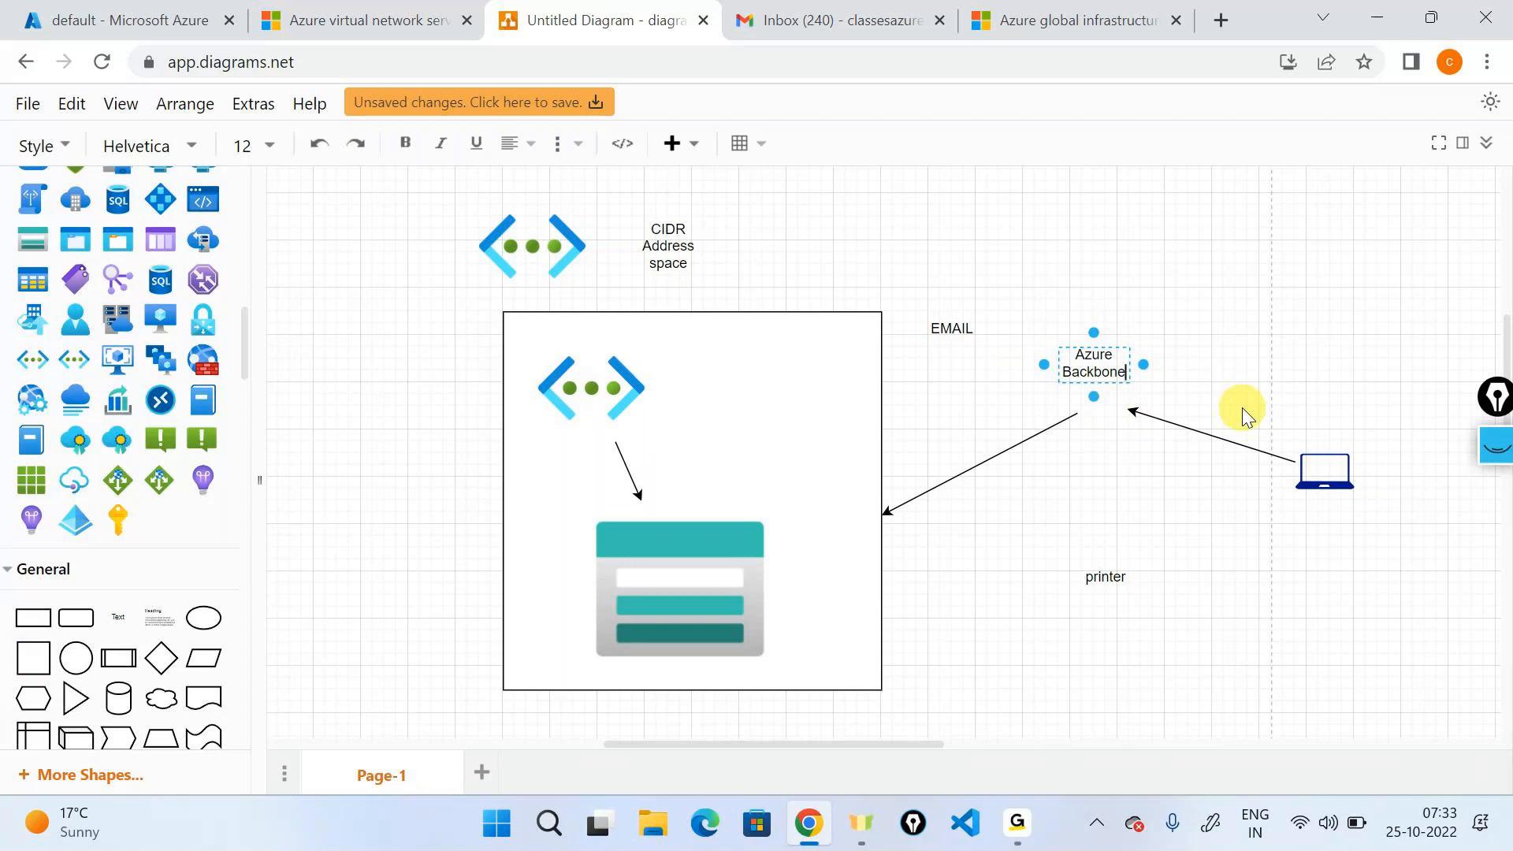
left_click(1233, 355)
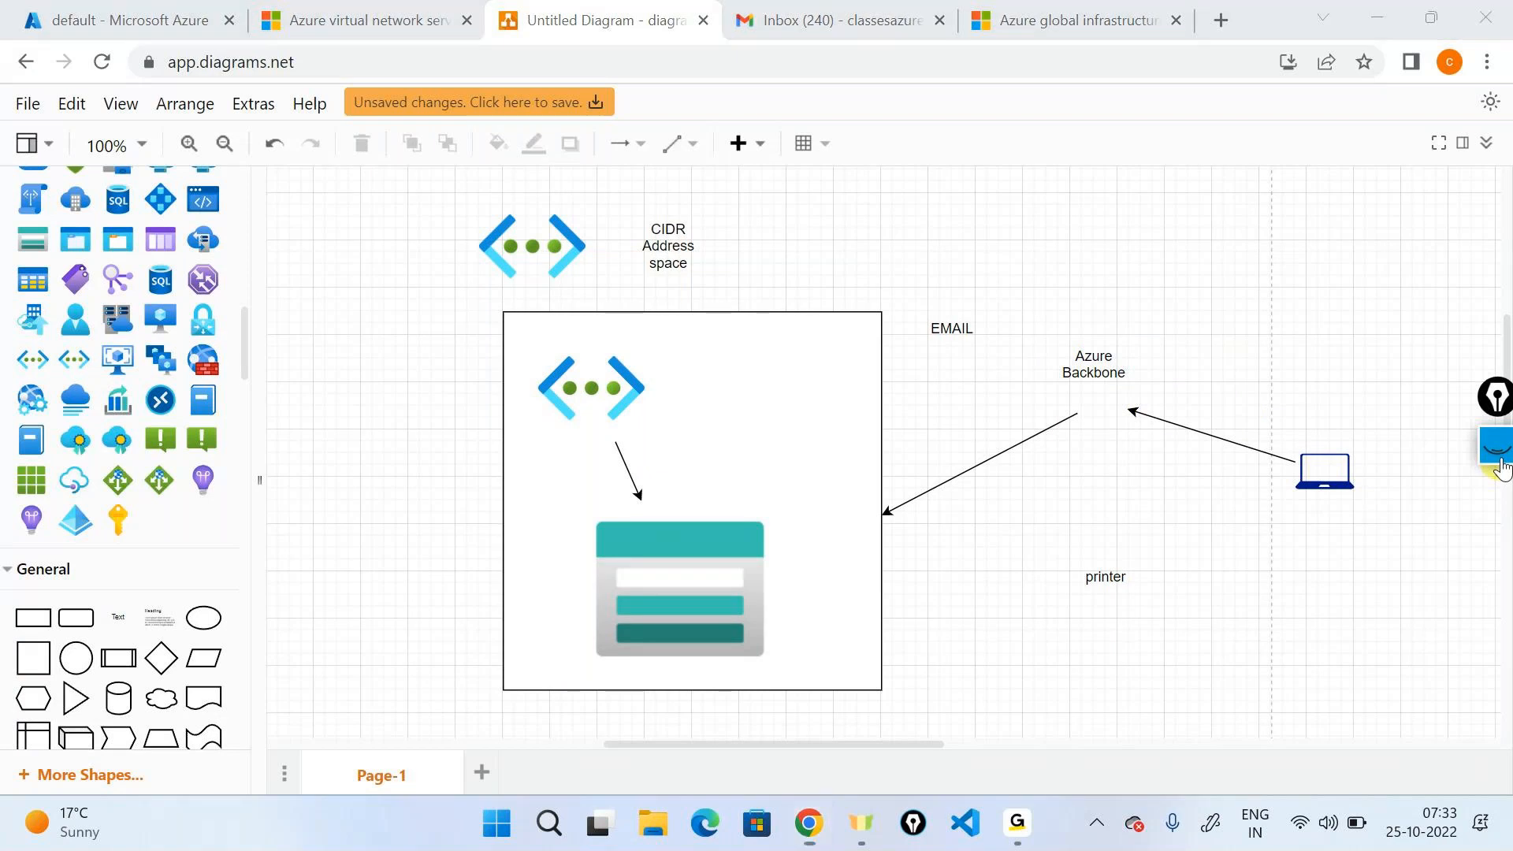
- Draw pen curves above and below the Azure Backbone route and curved arrows from the laptop side toward "EMAIL" and "printer"
left_click(1501, 467)
left_click(1497, 693)
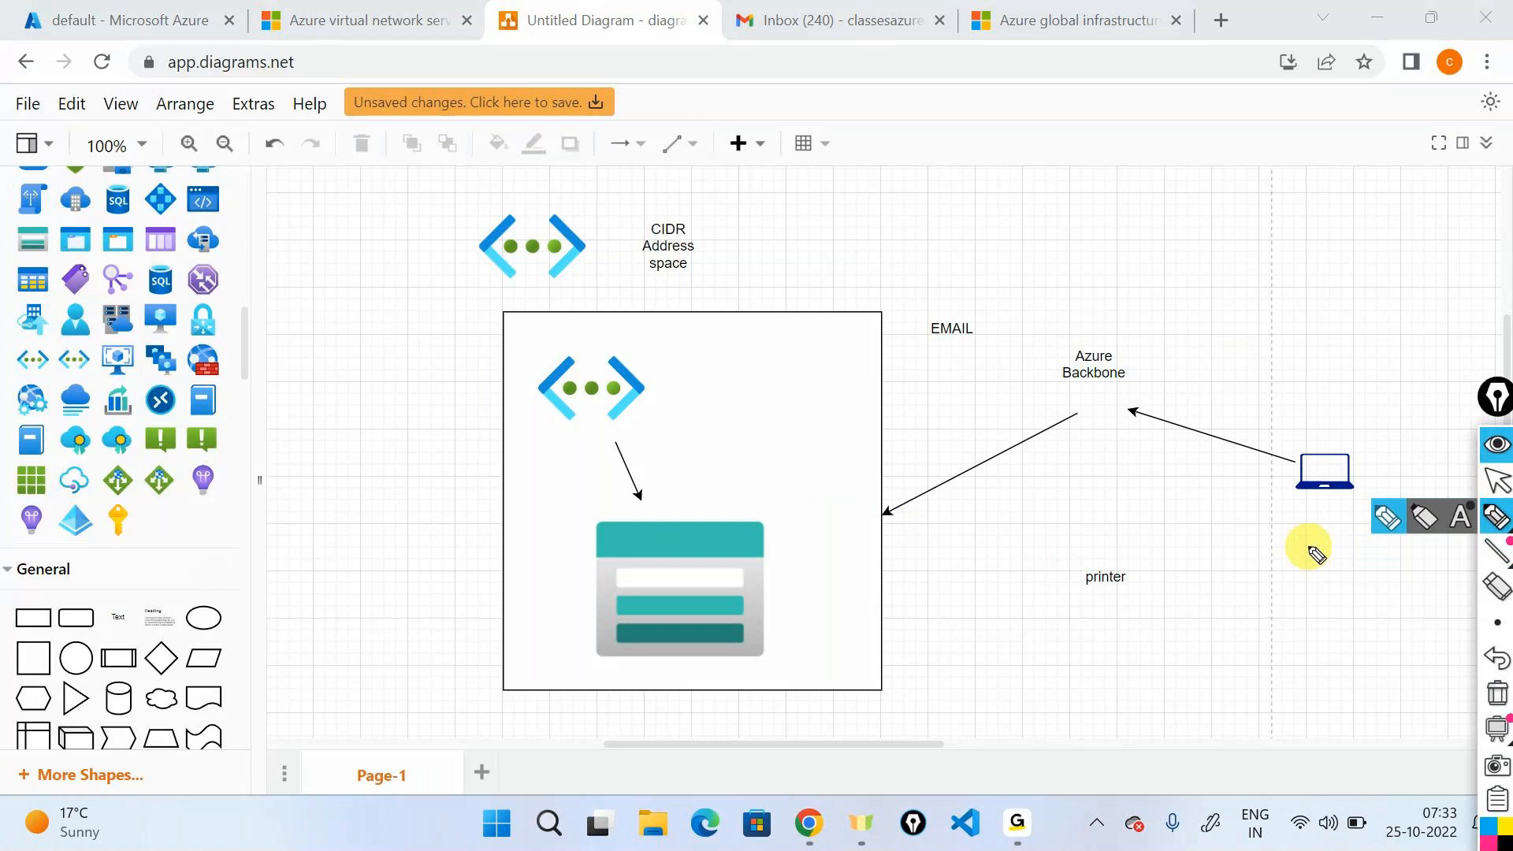
mouse_move(878, 429)
left_mouse_down()
mouse_move(969, 341)
mouse_move(1400, 431)
left_mouse_up()
mouse_move(894, 549)
left_mouse_down()
mouse_move(1014, 508)
mouse_move(1331, 543)
left_mouse_up()
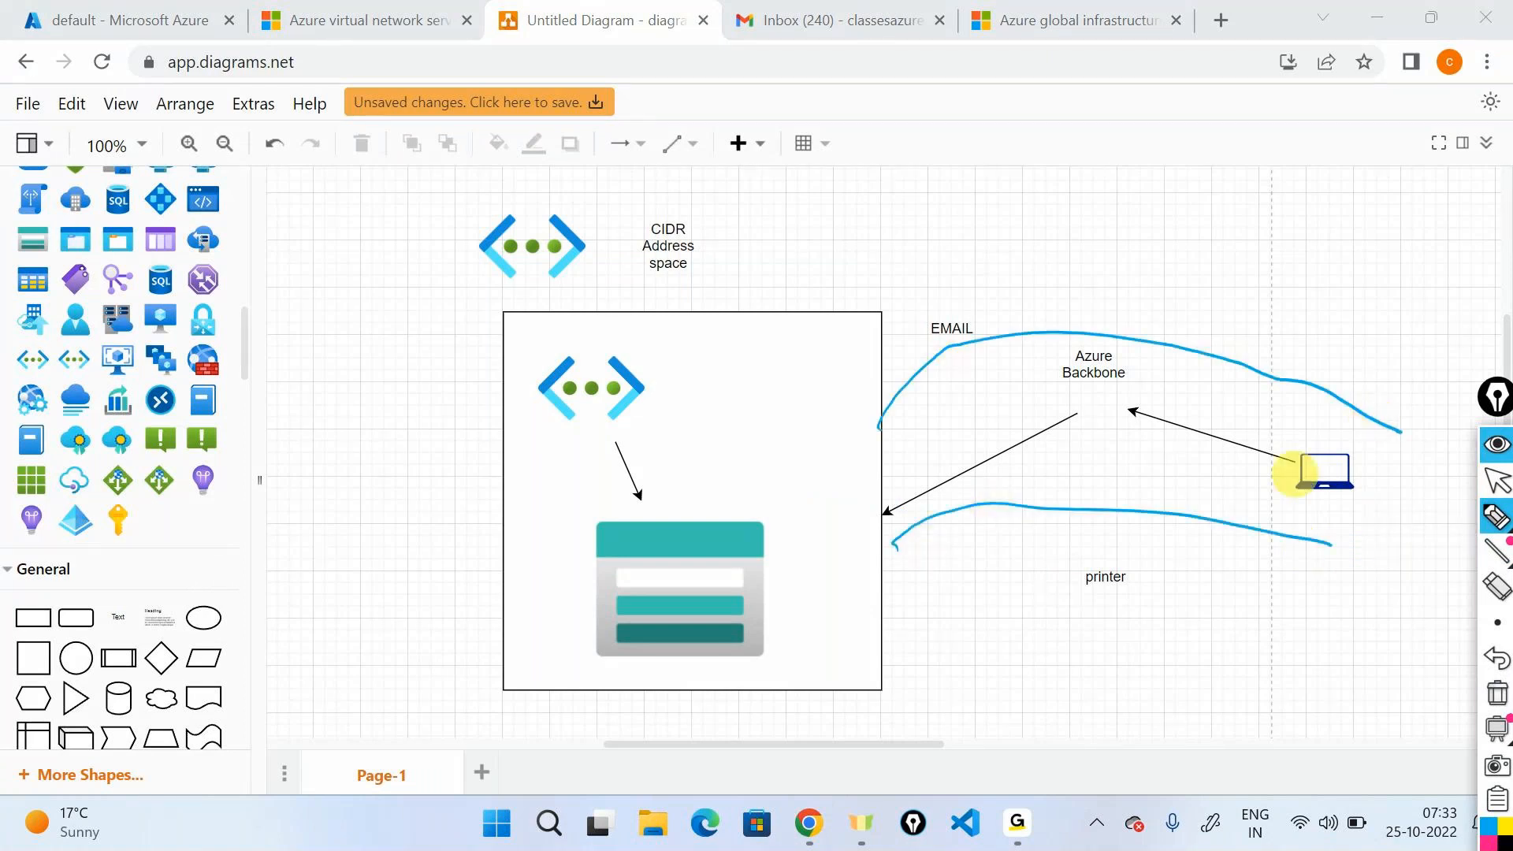
mouse_move(1332, 374)
left_mouse_down()
mouse_move(1350, 352)
mouse_move(999, 304)
mouse_move(1024, 293)
left_mouse_up()
mouse_move(1330, 539)
left_mouse_down()
mouse_move(1349, 554)
mouse_move(1161, 607)
left_mouse_up()
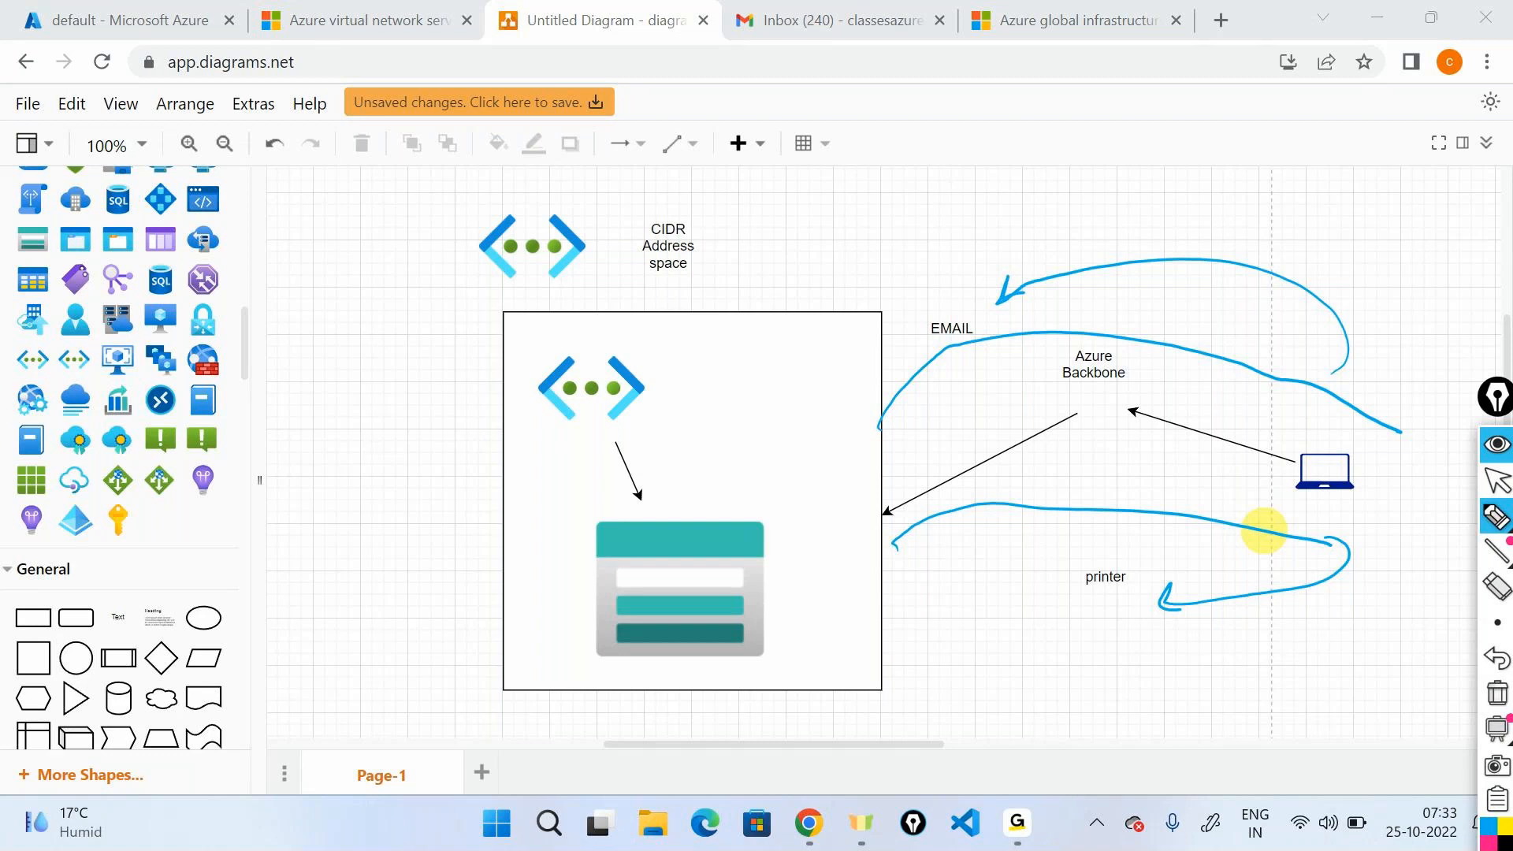
- Circle "Azure Backbone" and write "data exchange" beside the laptop in pen, then clear all annotations and collapse the pen tools
mouse_move(1091, 328)
left_mouse_down()
mouse_move(1121, 348)
mouse_move(1023, 347)
left_mouse_up()
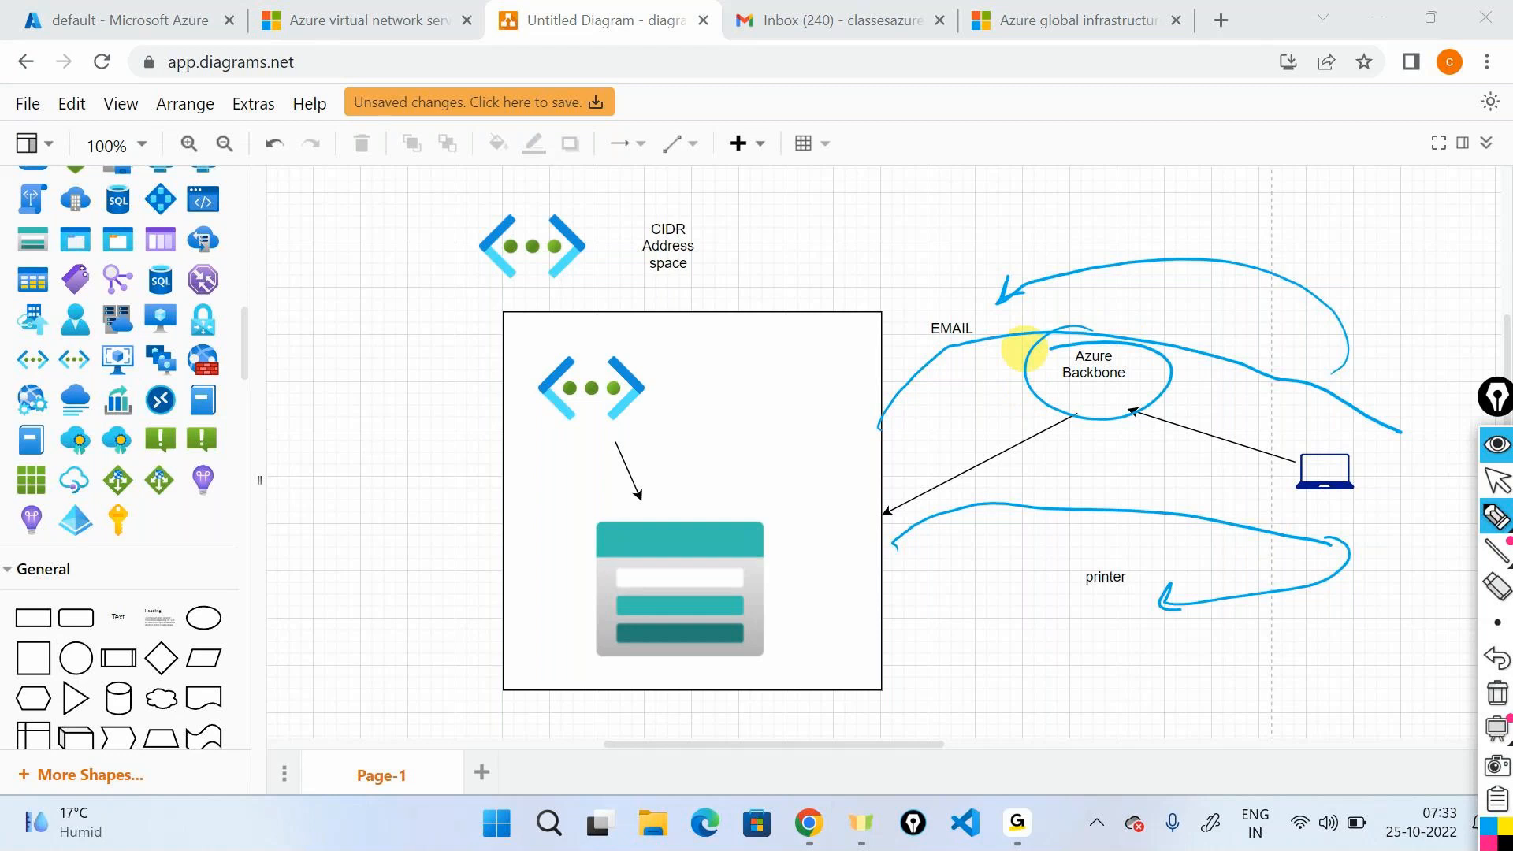
mouse_move(1109, 473)
left_mouse_down()
mouse_move(1251, 499)
mouse_move(1235, 500)
mouse_move(1415, 503)
left_mouse_up()
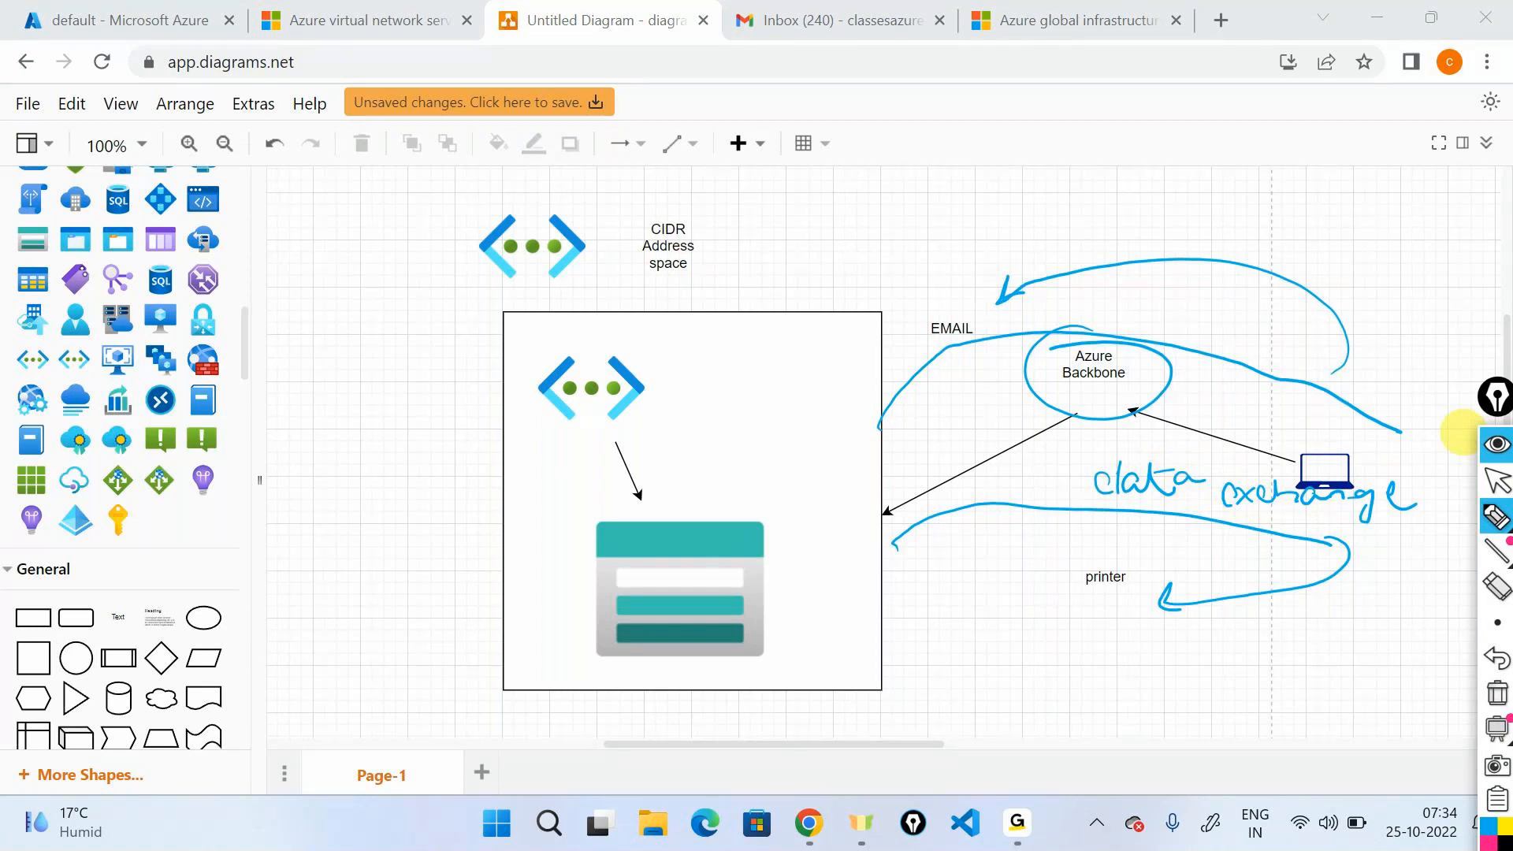
left_click(1497, 695)
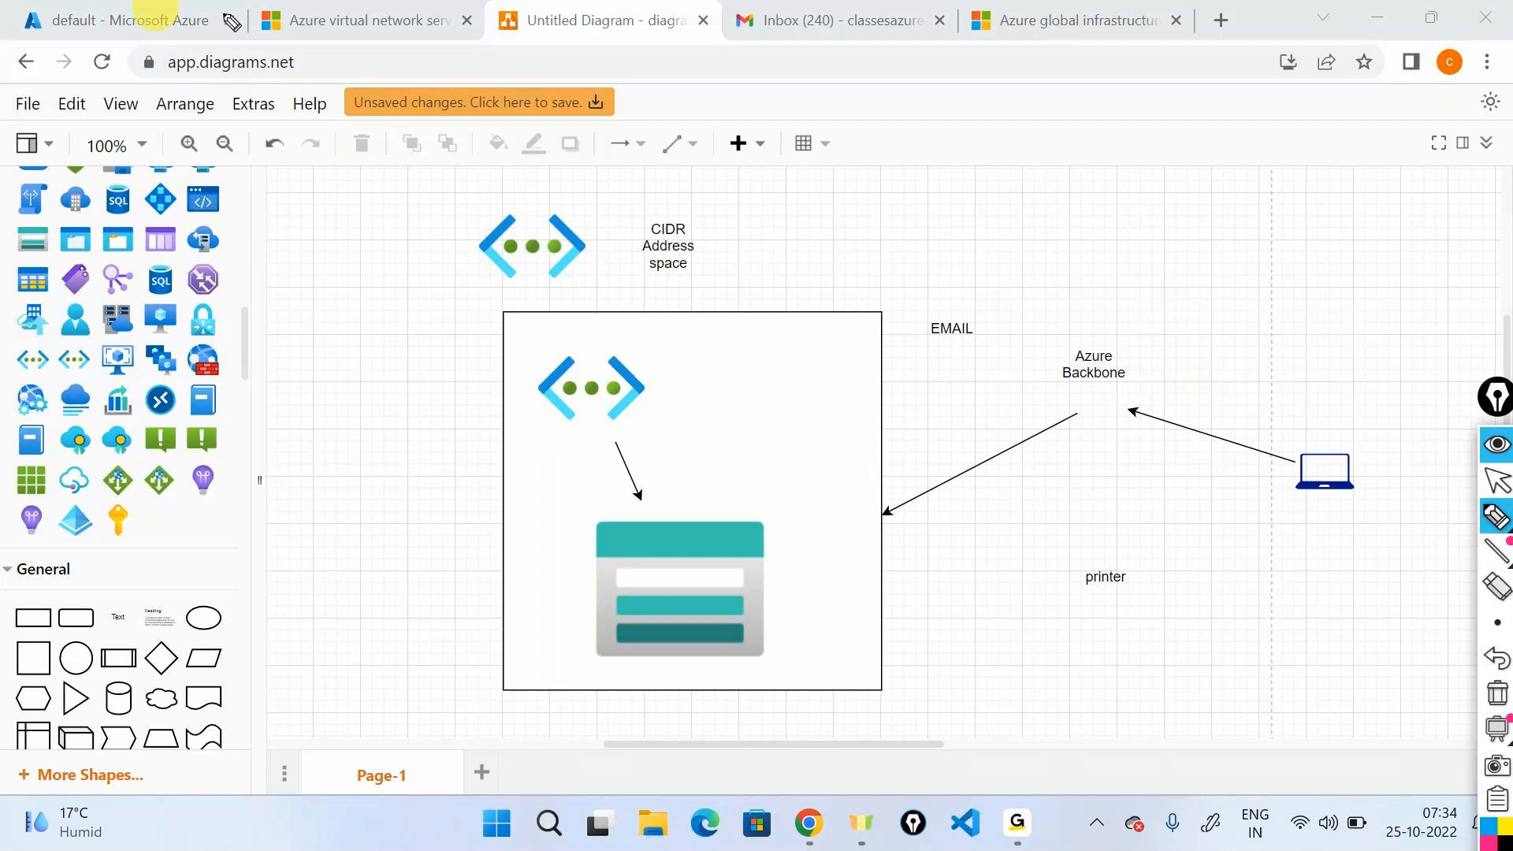
left_click(1494, 471)
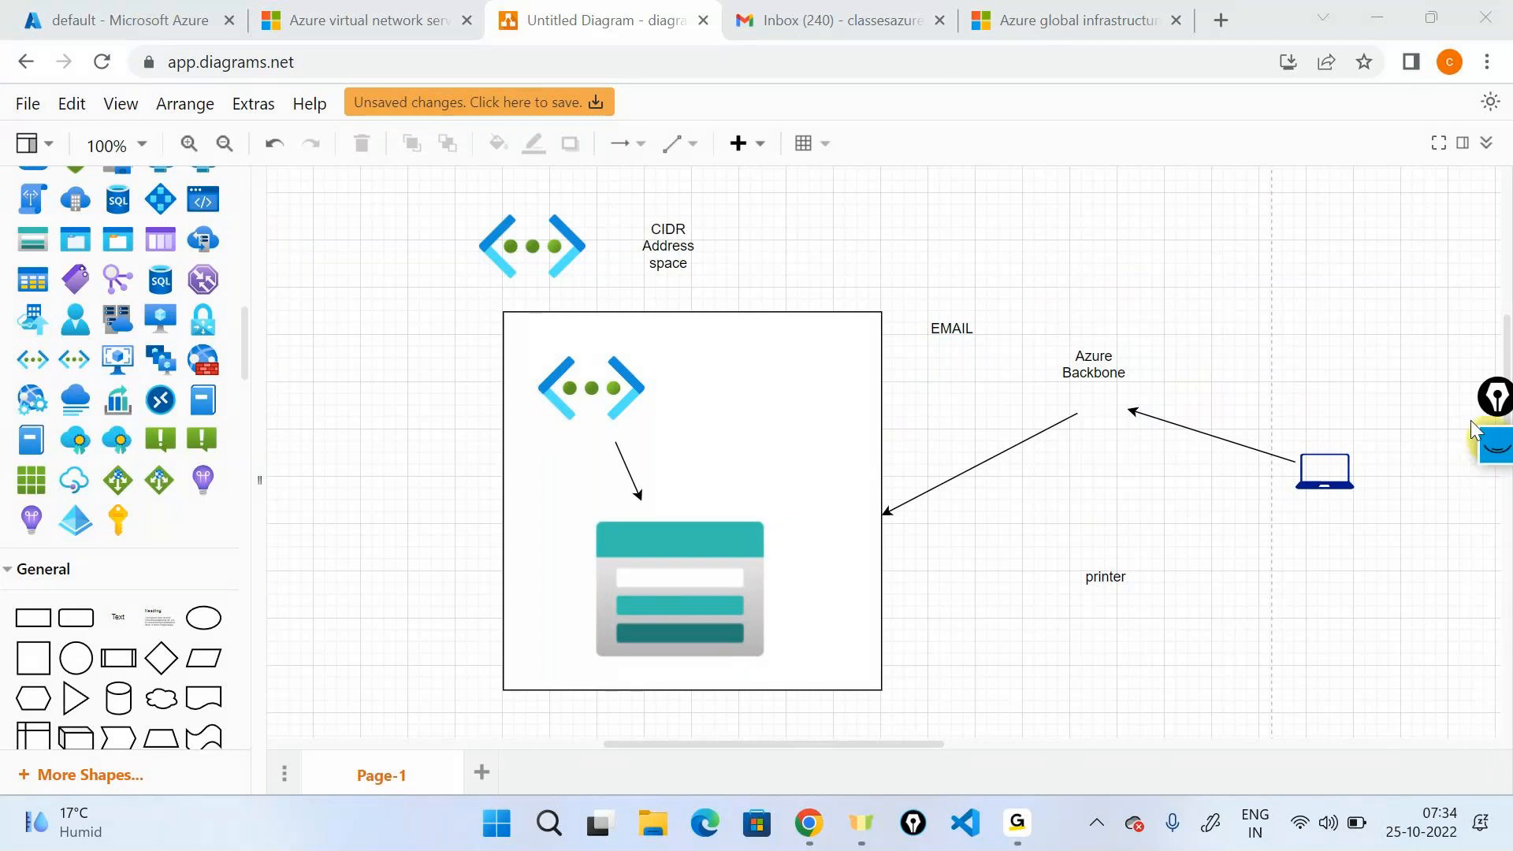
- In the Azure portal, review the service endpoint options for samplevnet's default subnet and save the subnet with Microsoft.Storage selected
left_click(118, 20)
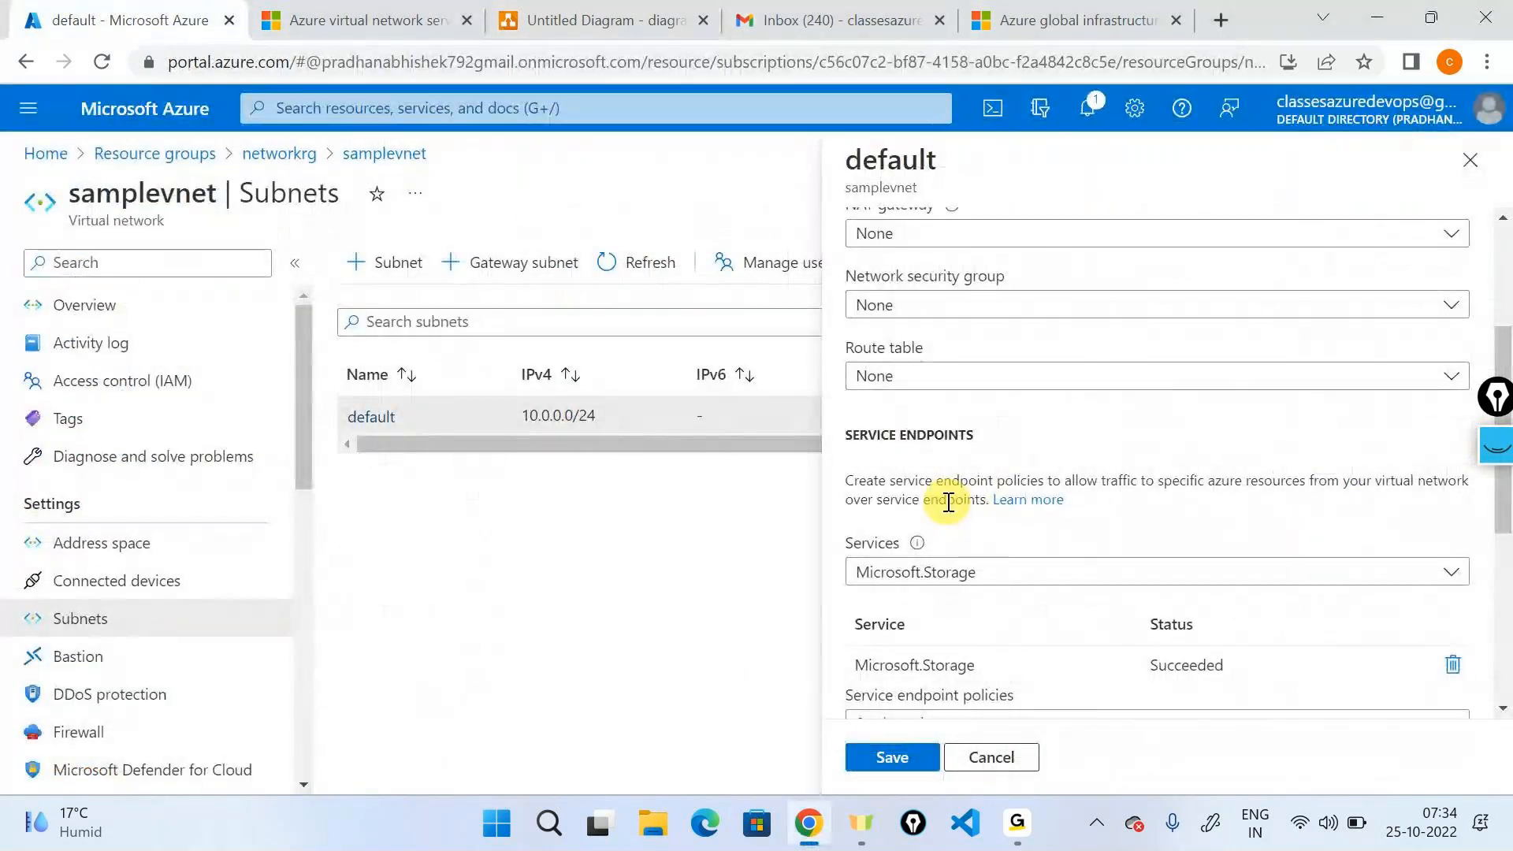
left_click(1005, 579)
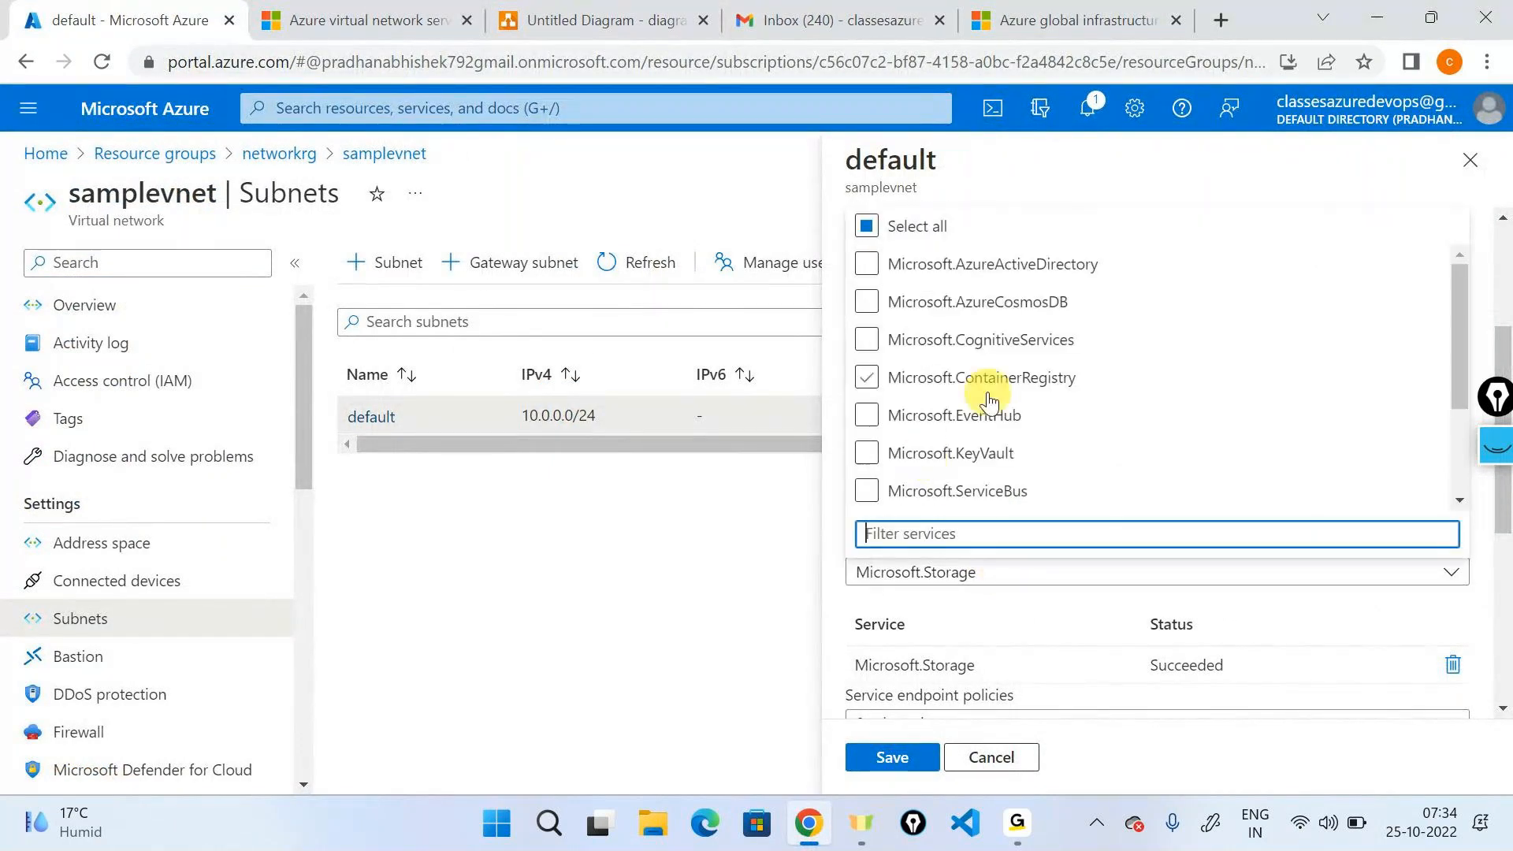
scroll(991, 401, "down", 2)
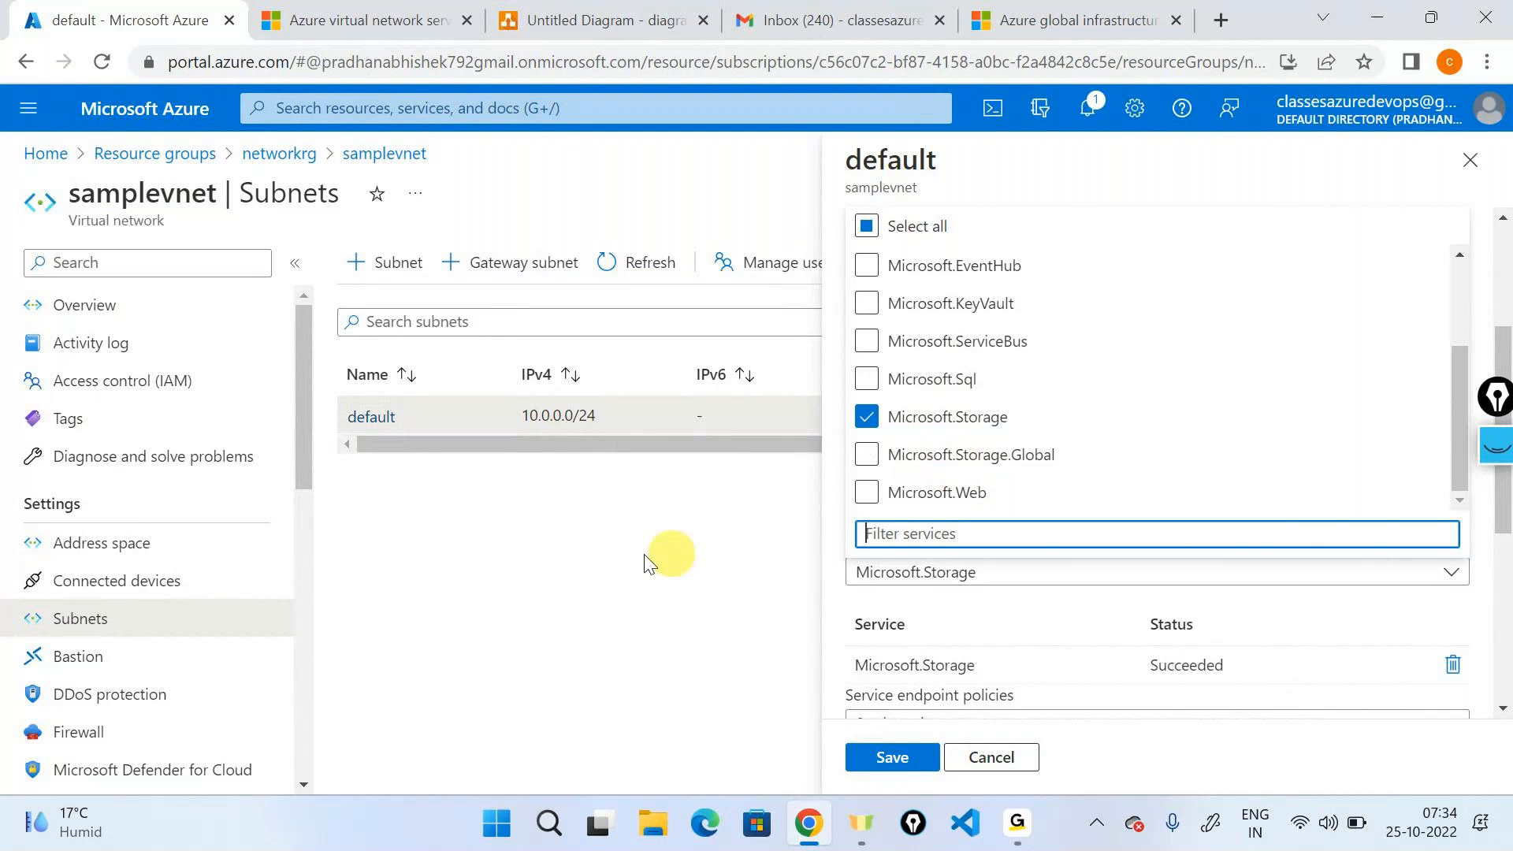
left_click(601, 581)
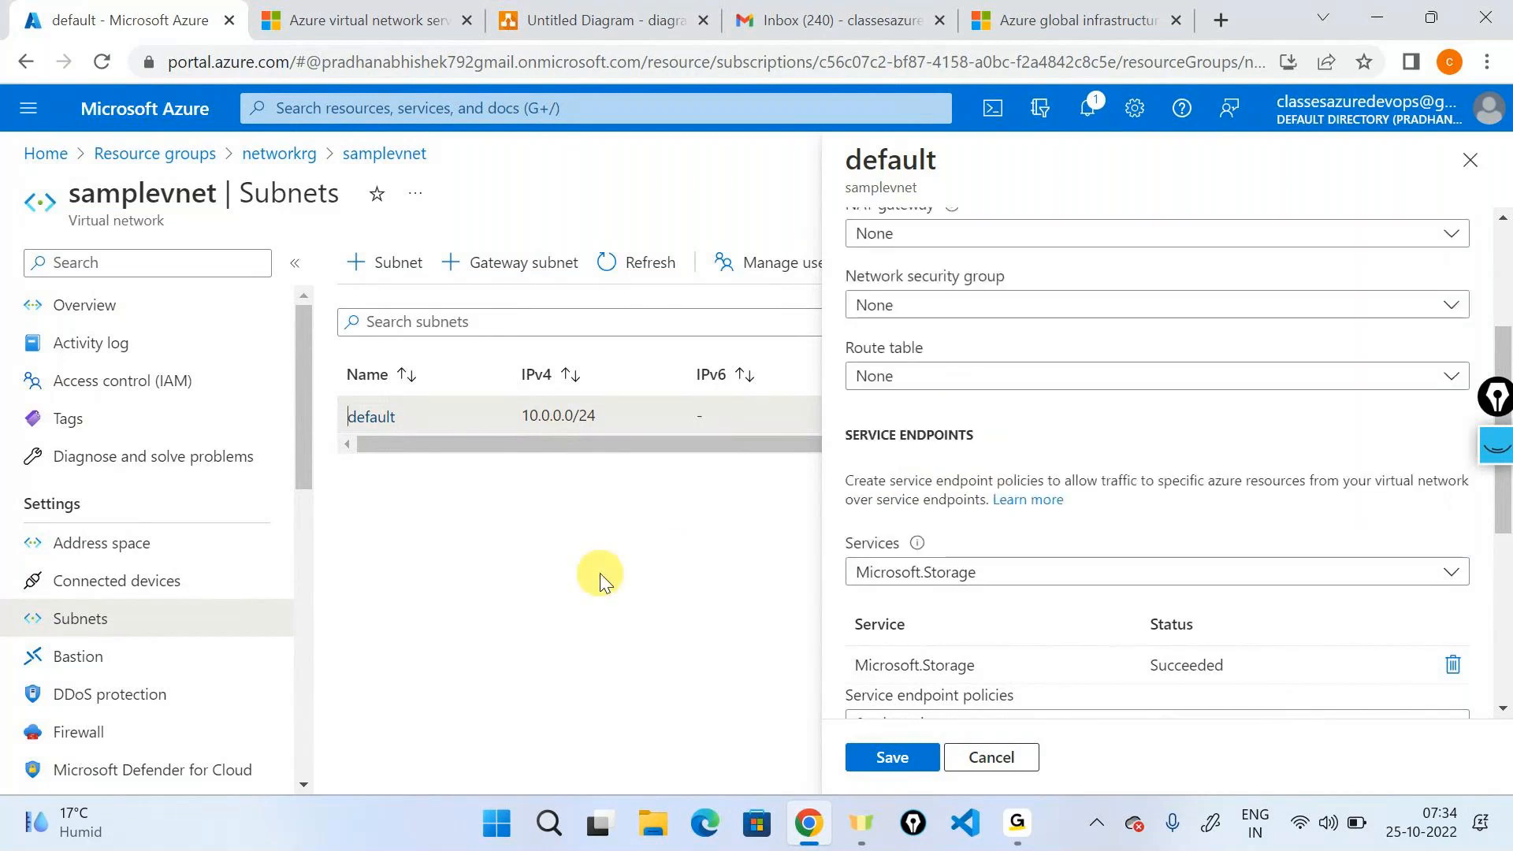
left_click(902, 744)
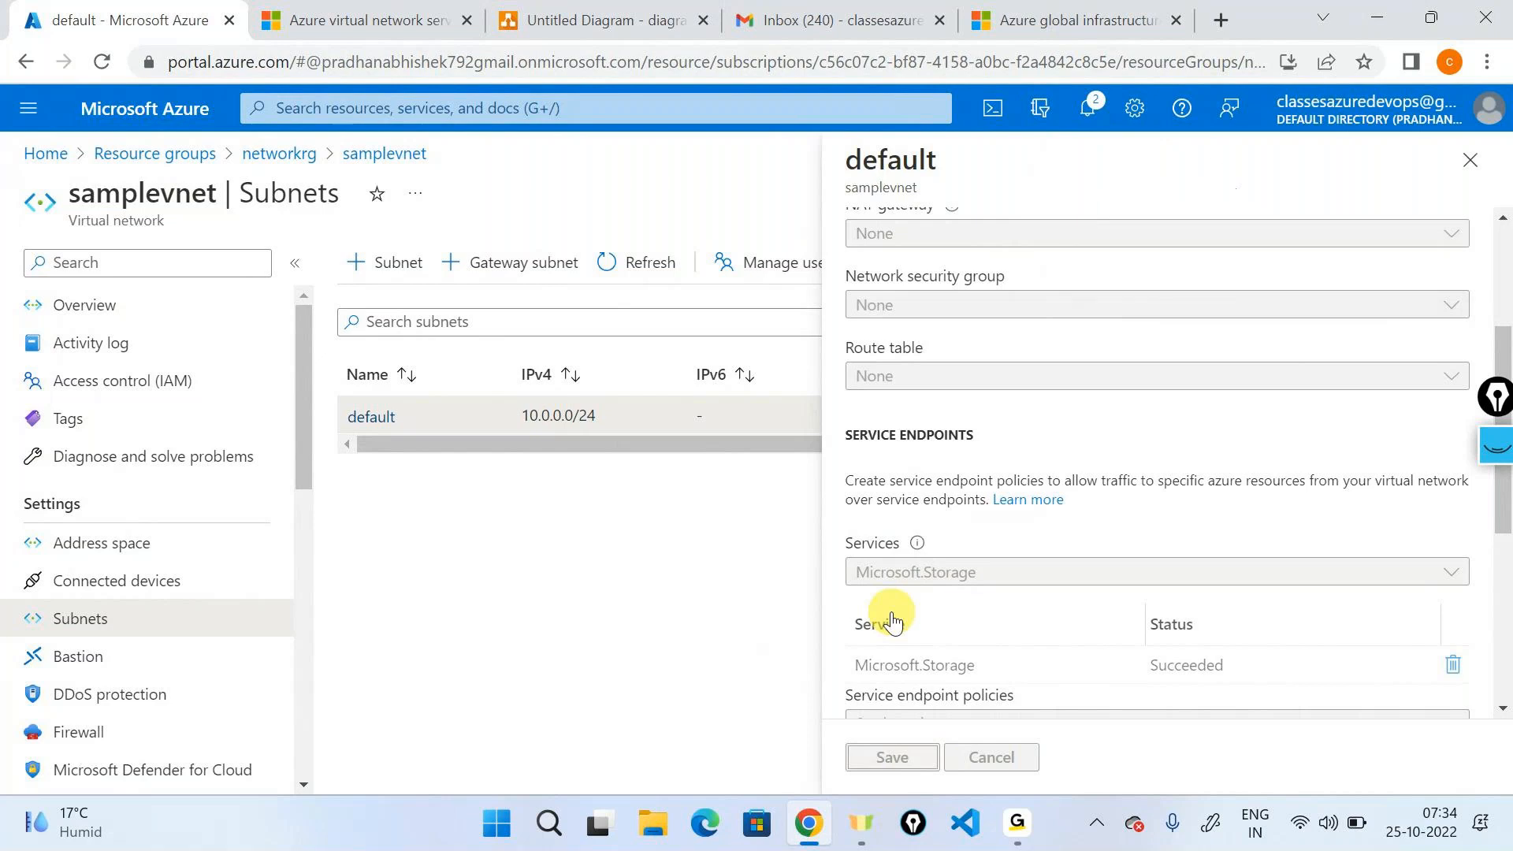
- In the diagrams.net diagram, draw pen arrows from the laptop through "Azure Backbone" to the storage icon, and outline the laptop and storage icon
left_click(523, 18)
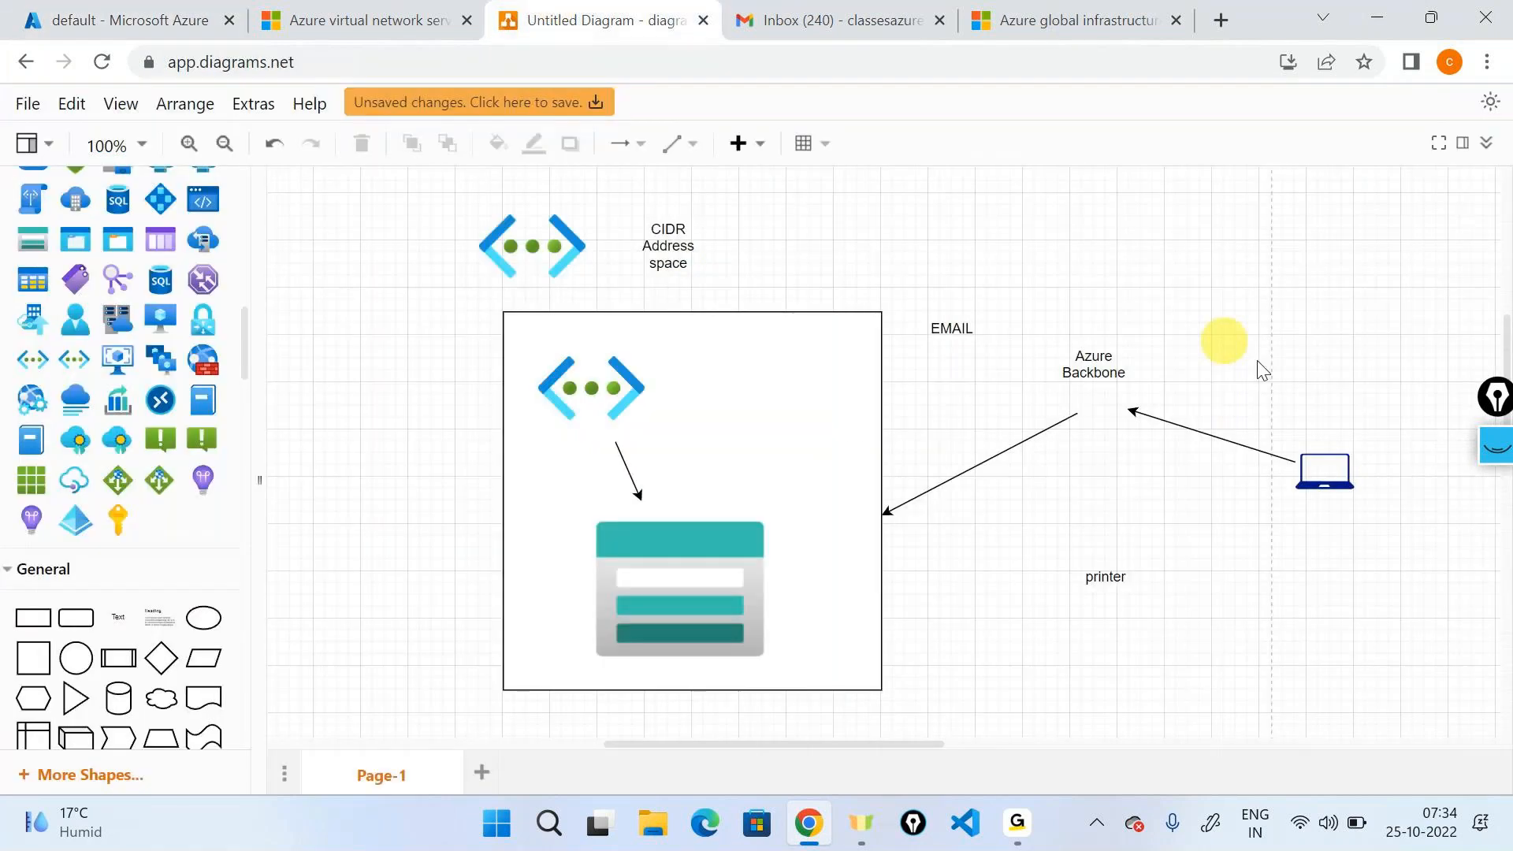
left_click(1494, 463)
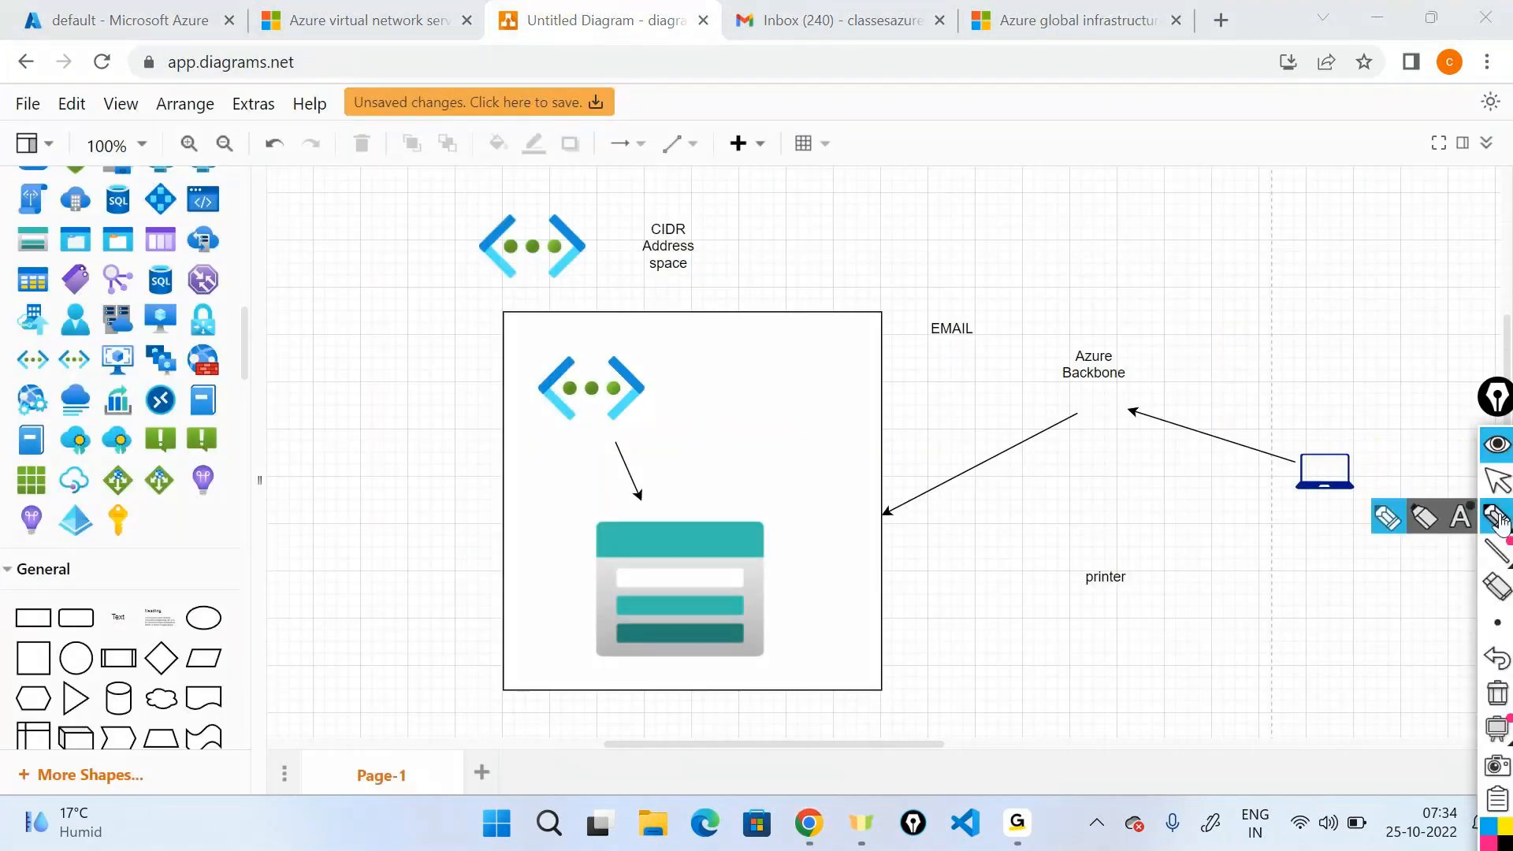
left_click(1499, 520)
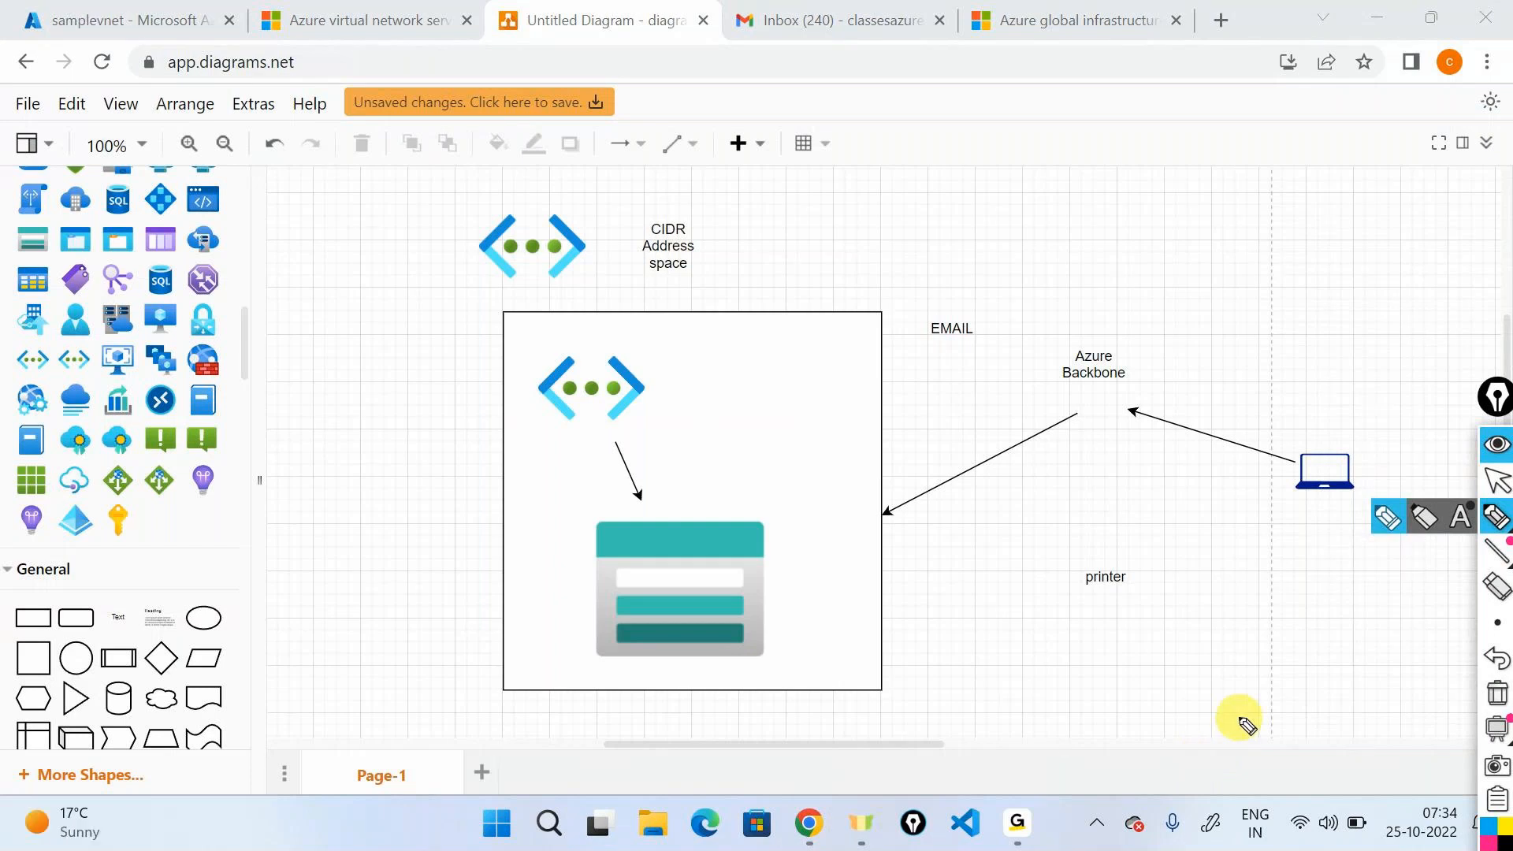
mouse_move(1304, 437)
left_mouse_down()
mouse_move(1148, 361)
mouse_move(1155, 347)
mouse_move(1170, 364)
left_mouse_up()
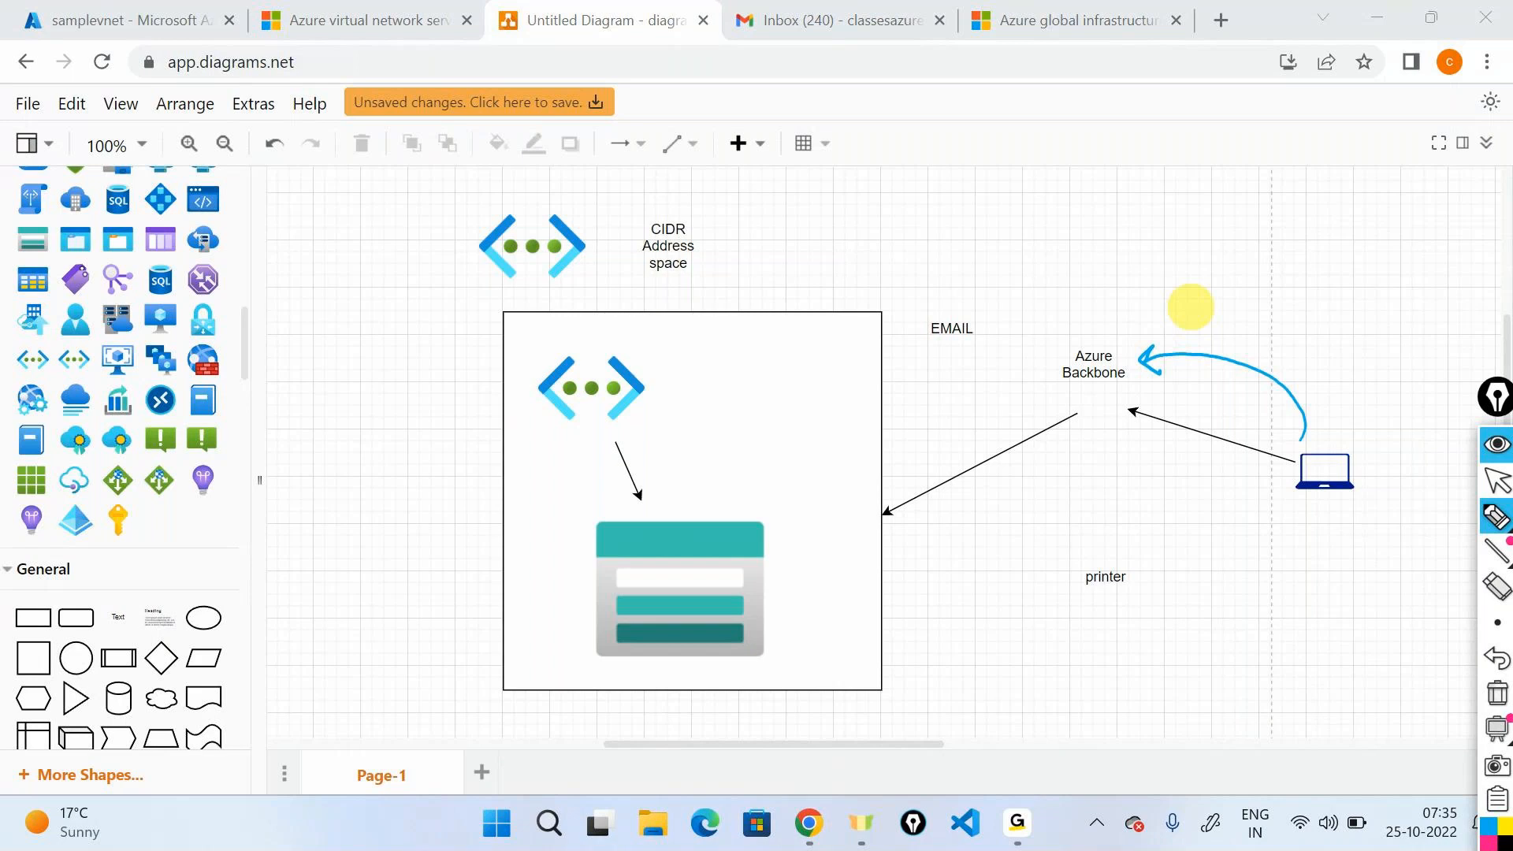
mouse_move(1062, 364)
left_mouse_down()
mouse_move(790, 527)
mouse_move(791, 544)
mouse_move(807, 535)
left_mouse_up()
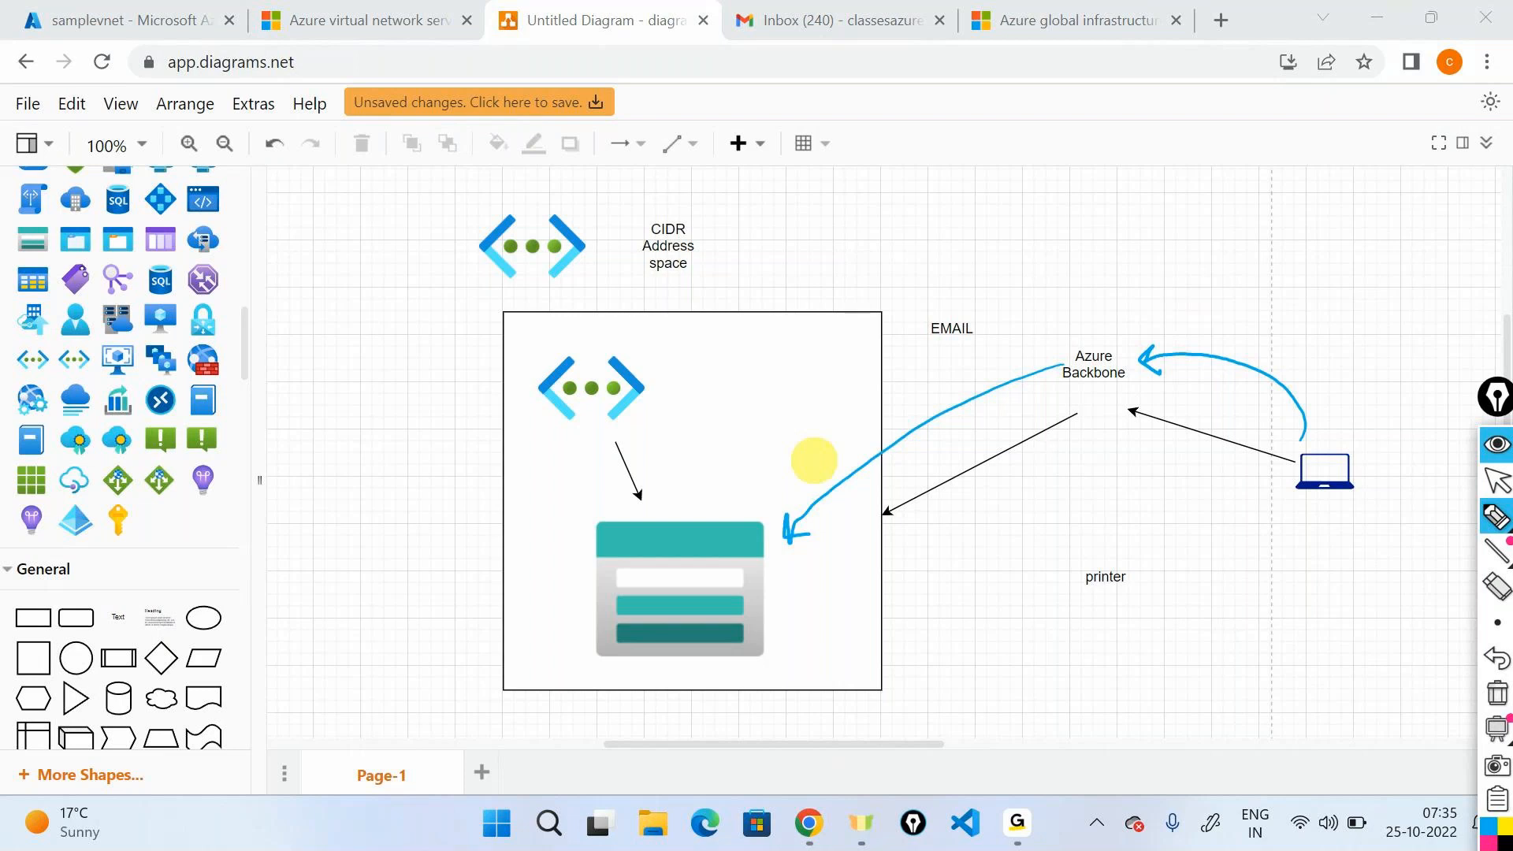
left_click_drag(1323, 429, 1260, 420)
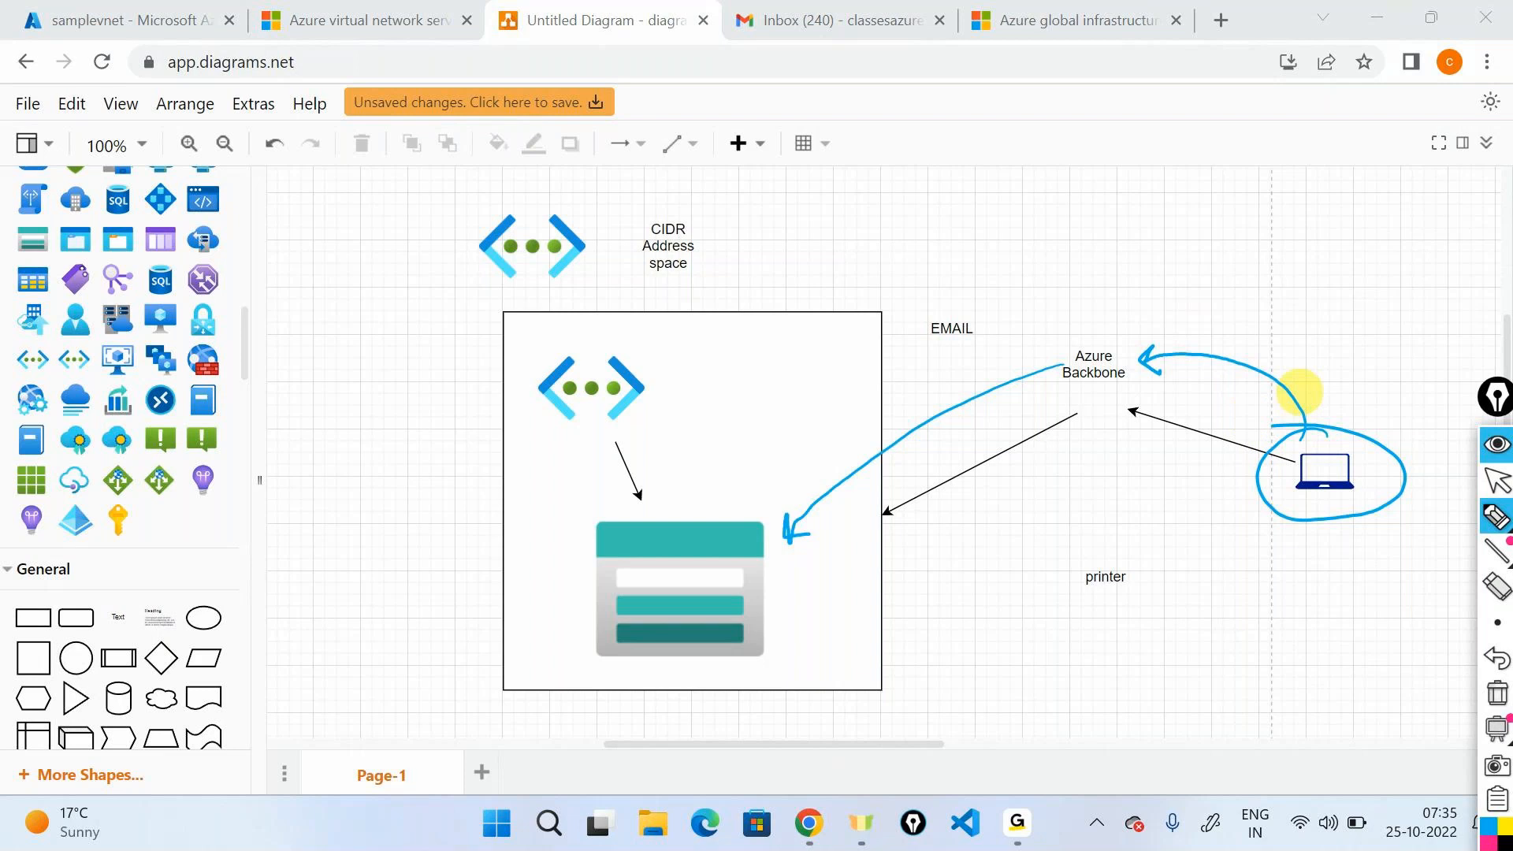
mouse_move(729, 499)
left_mouse_down()
mouse_move(665, 496)
mouse_move(533, 580)
mouse_move(763, 483)
mouse_move(654, 490)
left_mouse_up()
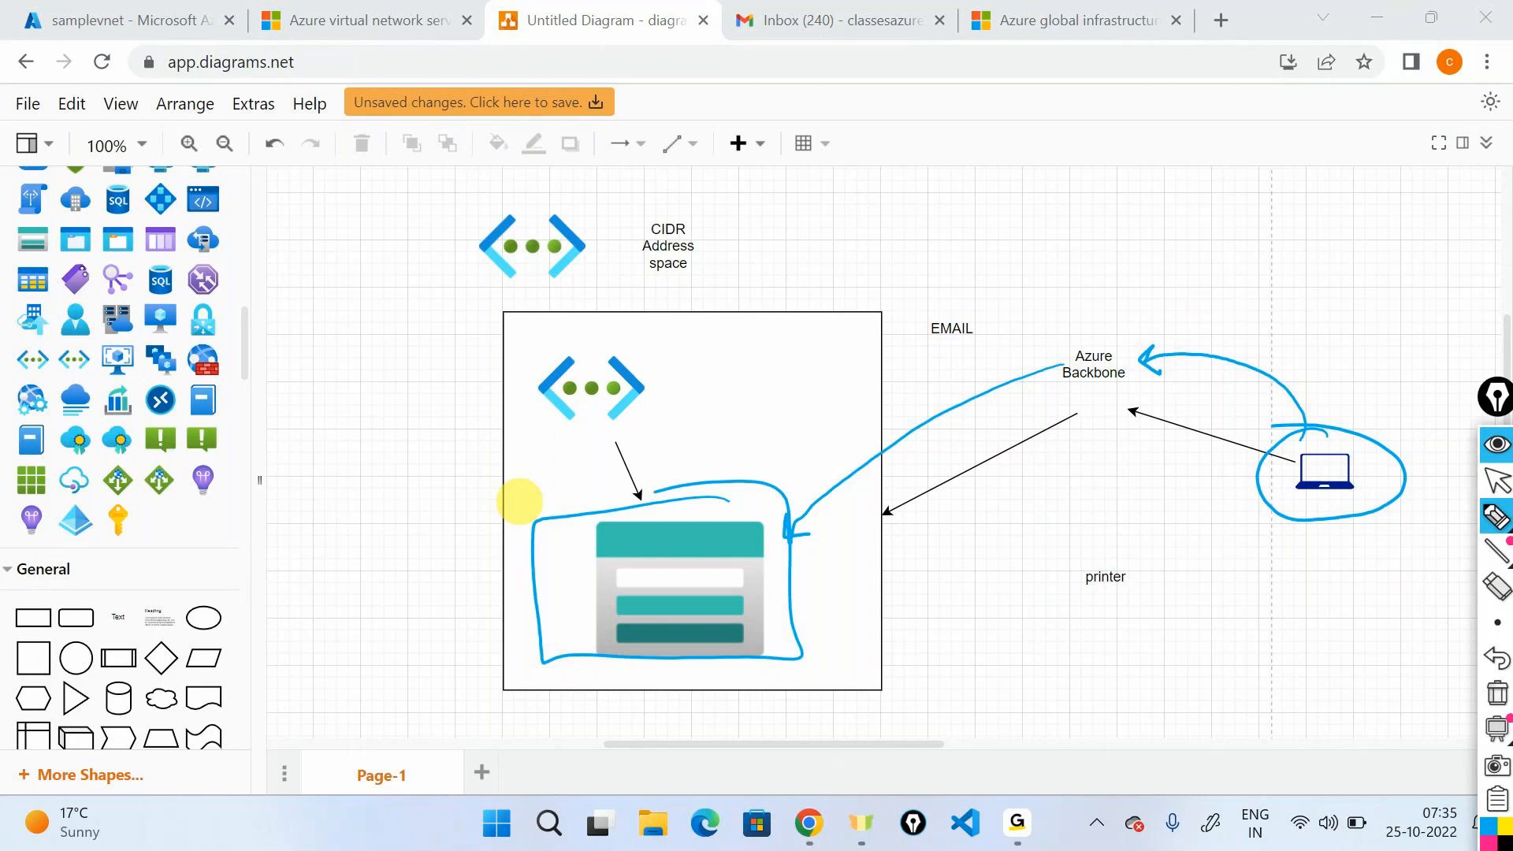
- Write and underline "Service Endpoint" in pen below "printer", then clear all annotations and collapse the pen tools
mouse_move(1108, 635)
left_mouse_down()
mouse_move(1123, 637)
mouse_move(1114, 659)
mouse_move(1305, 604)
mouse_move(1380, 614)
mouse_move(1452, 581)
left_mouse_up()
left_click_drag(1055, 697, 1380, 642)
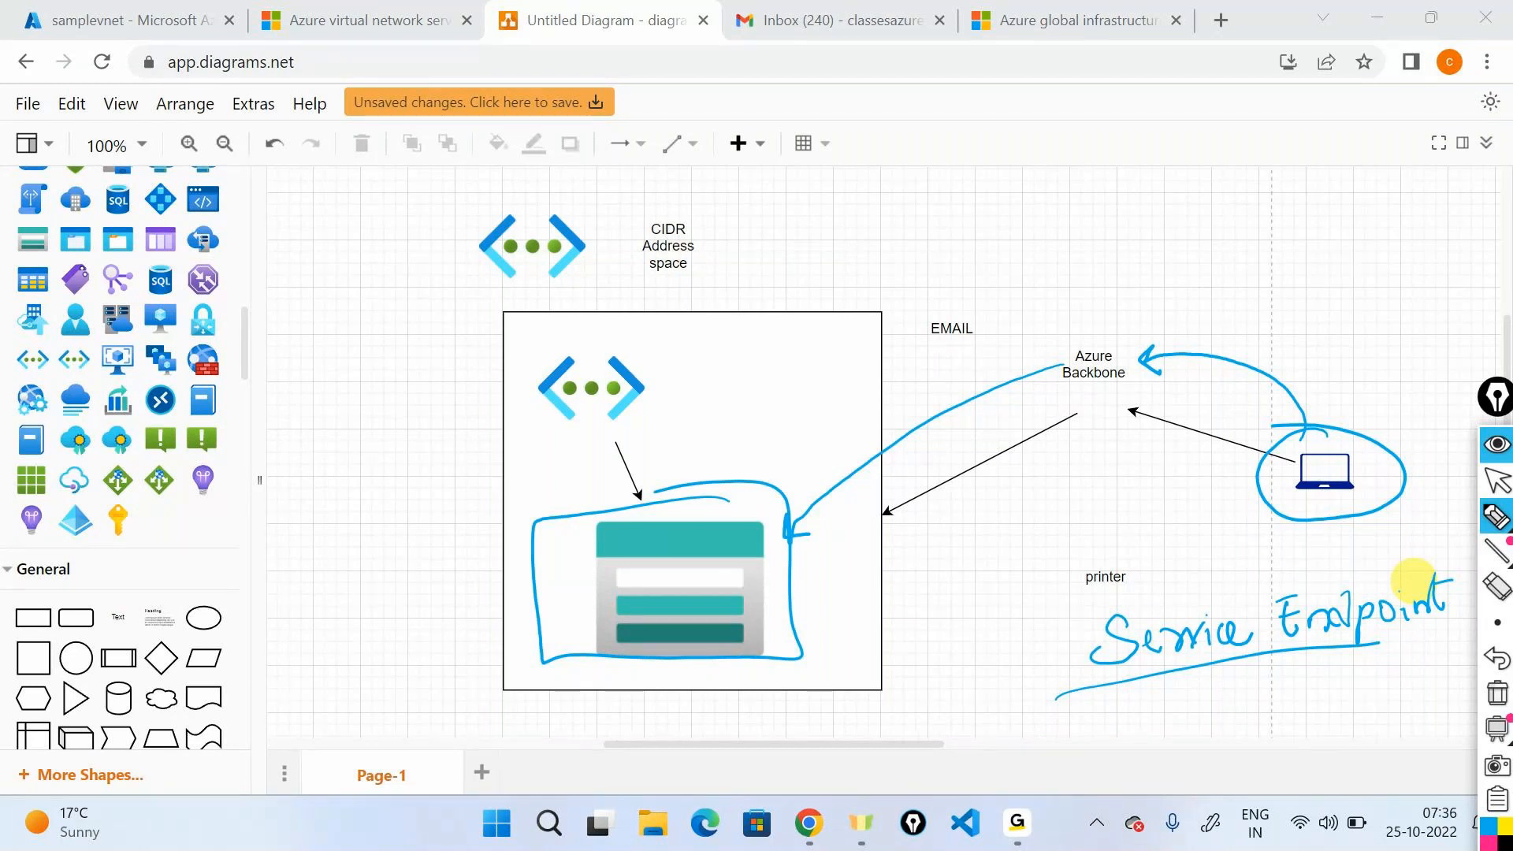
left_click(1500, 554)
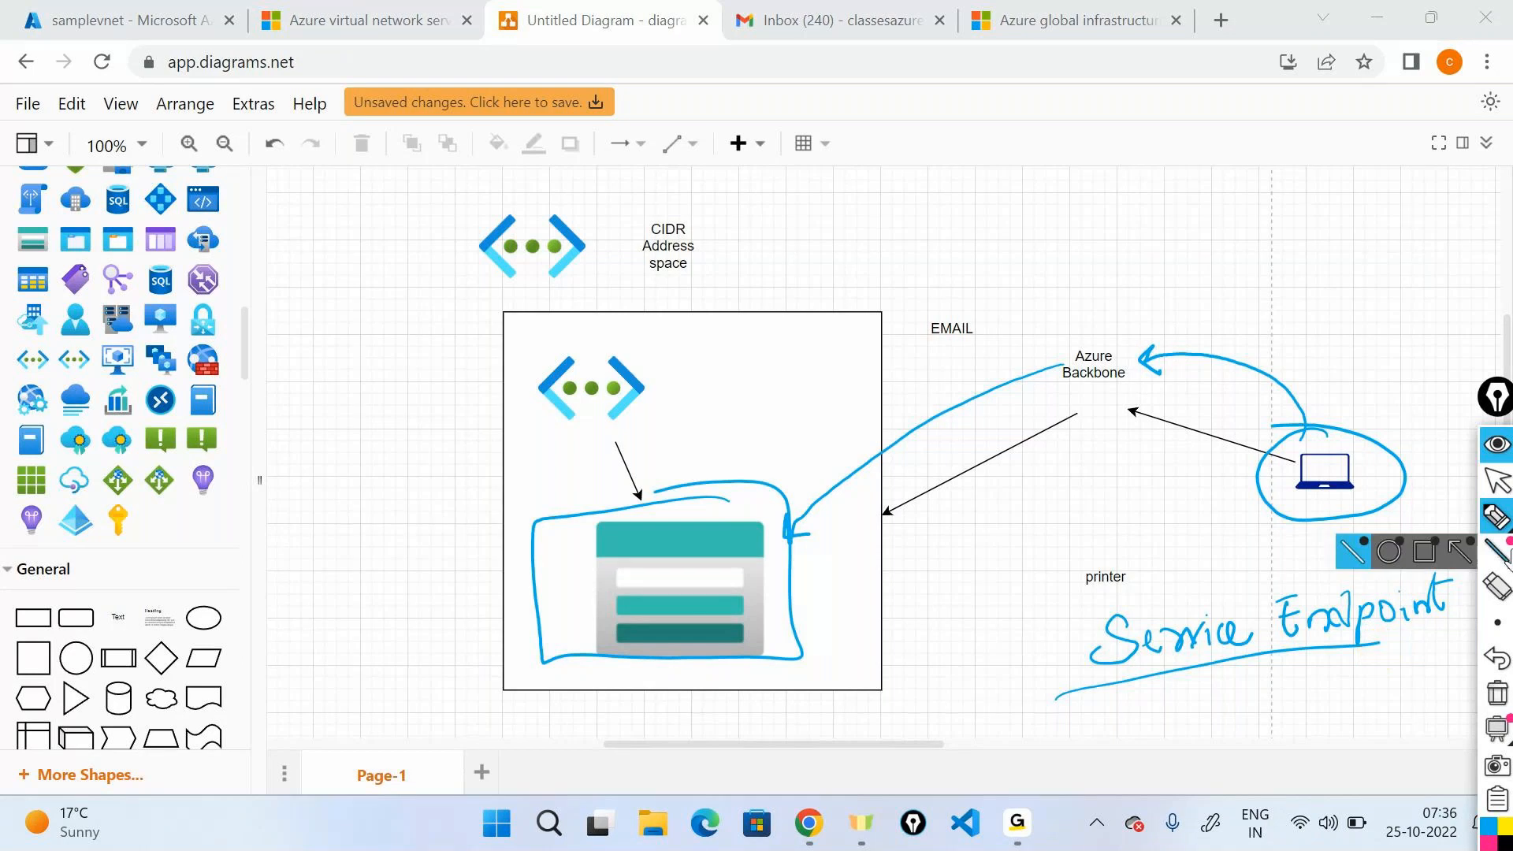
left_click(1500, 695)
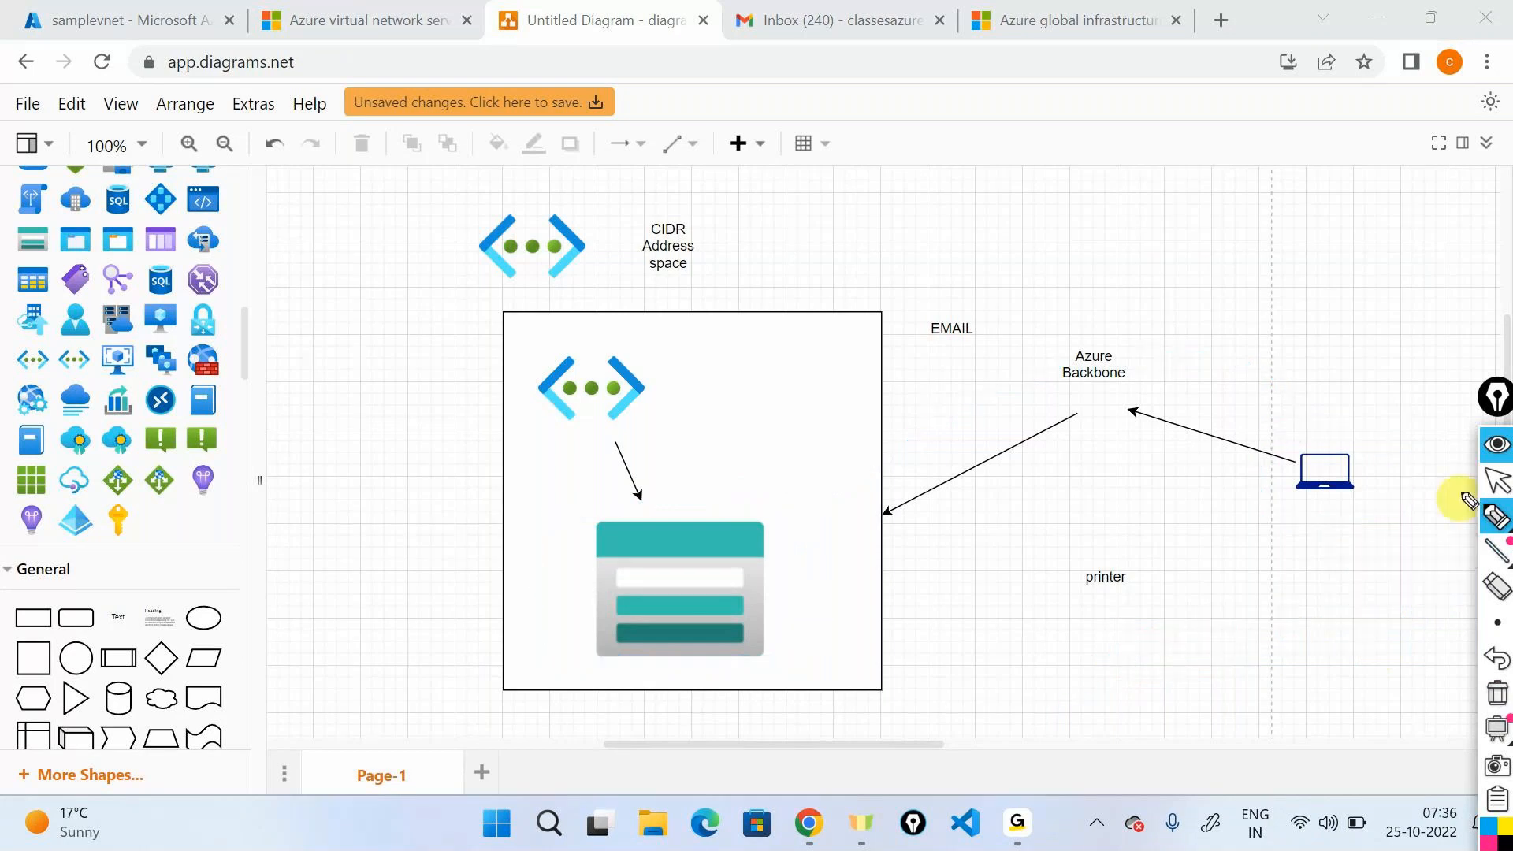
left_click(1495, 445)
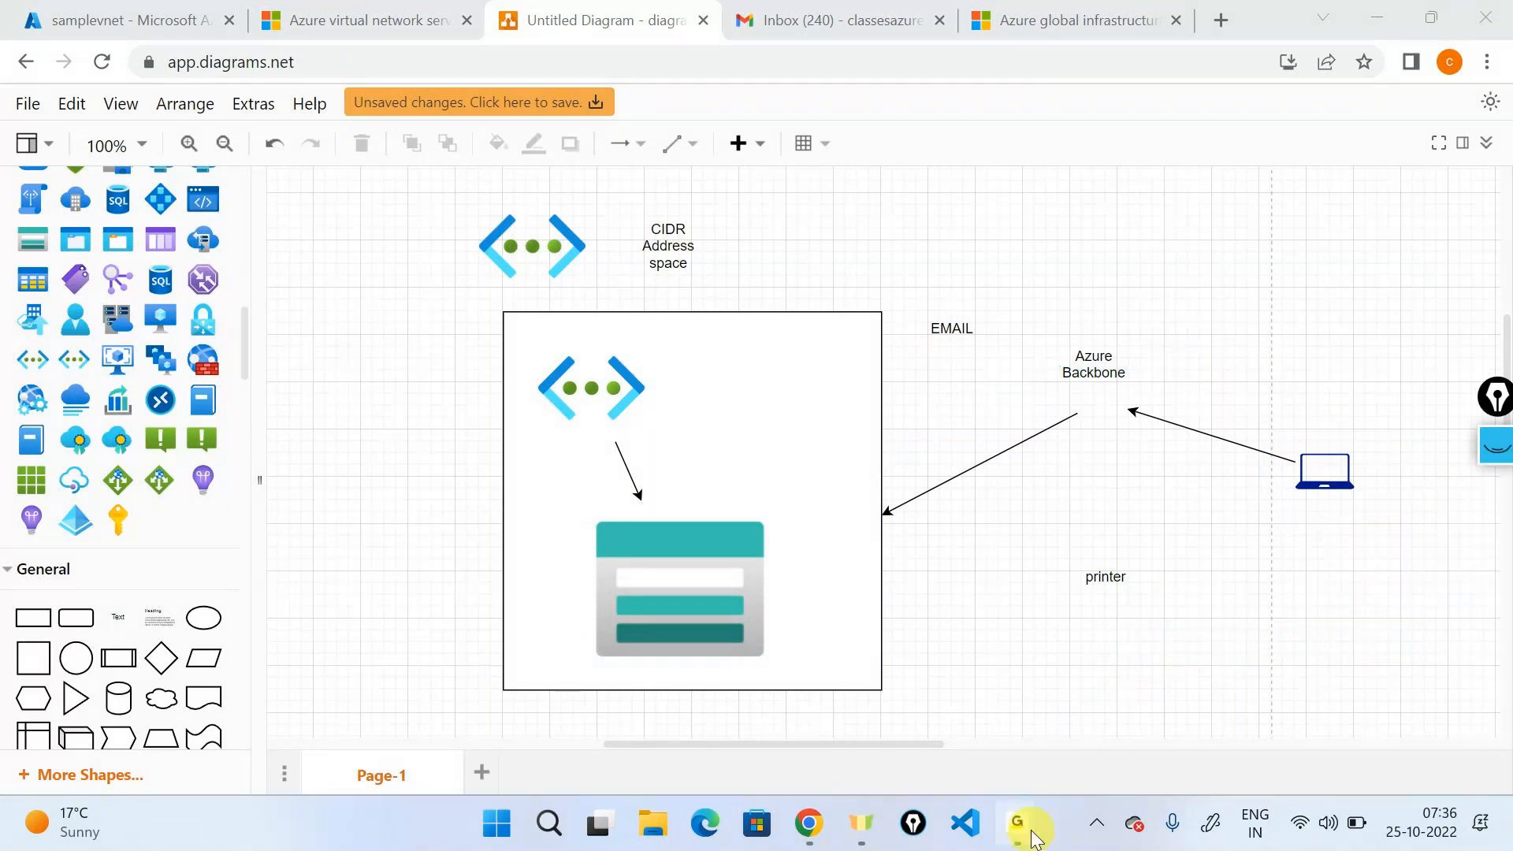
mouse_move(1032, 837)
left_click(1066, 668)
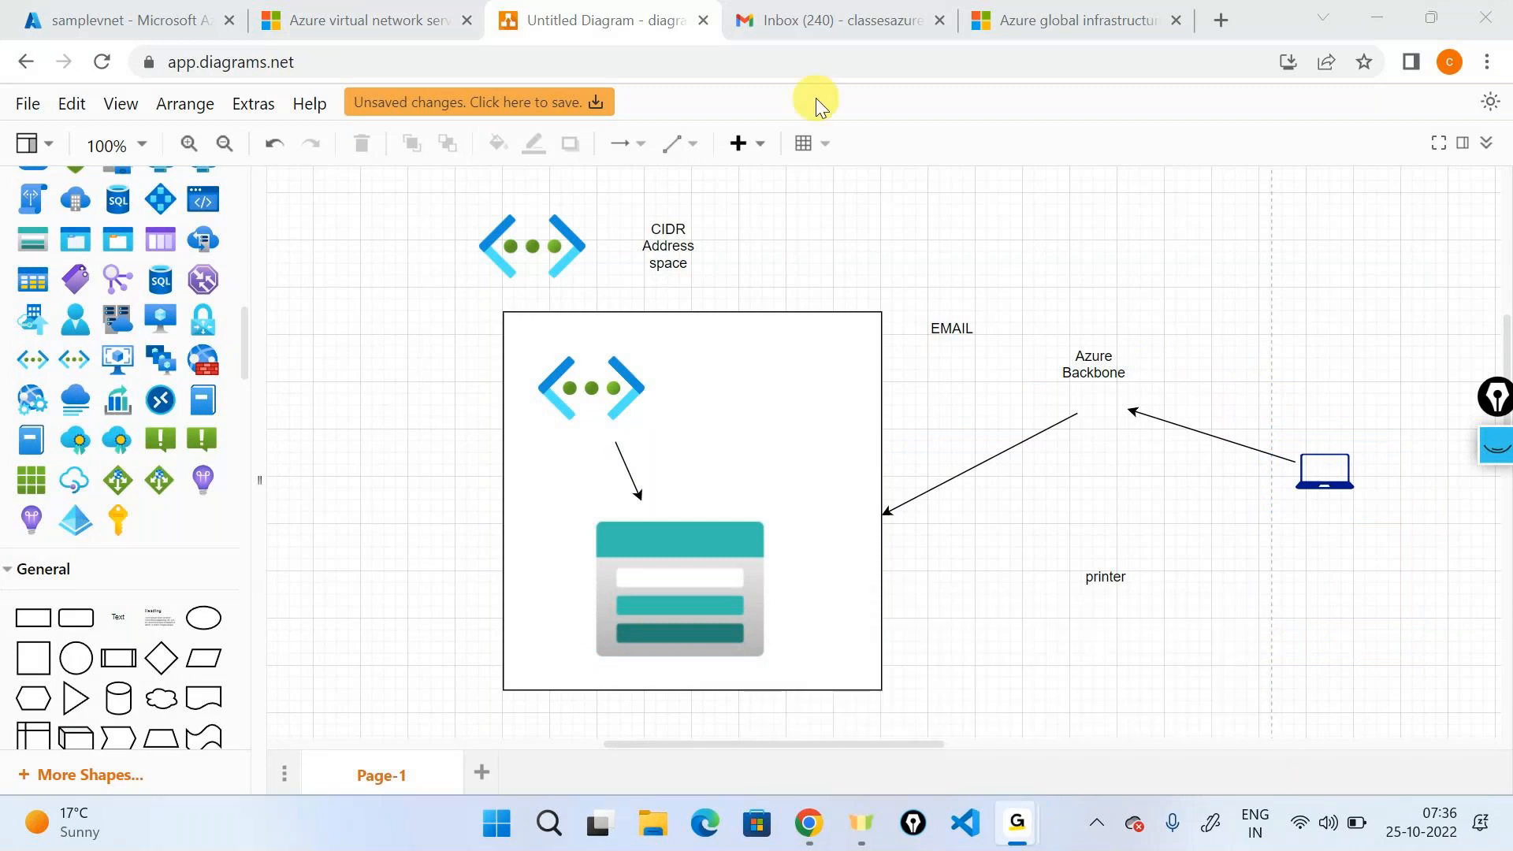